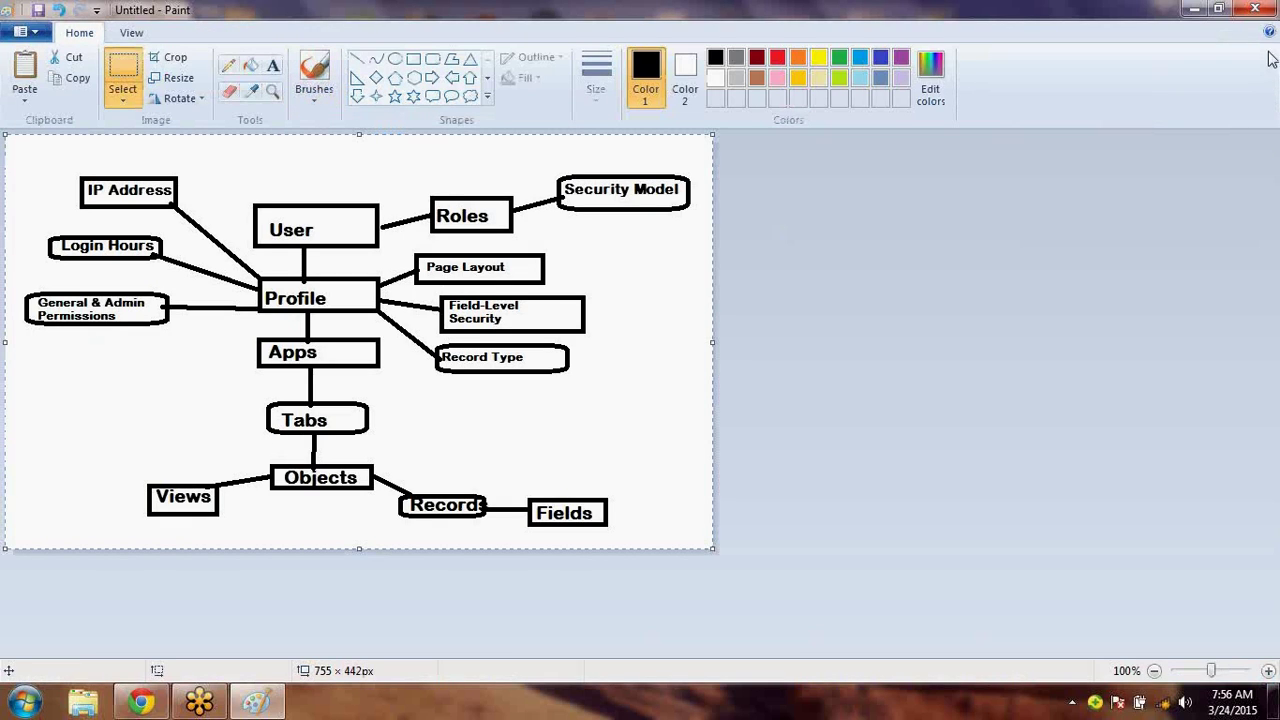
- Close the untitled Paint drawing without saving and minimize Chrome
{"action": "left_click", "coordinate": [1256, 10]}
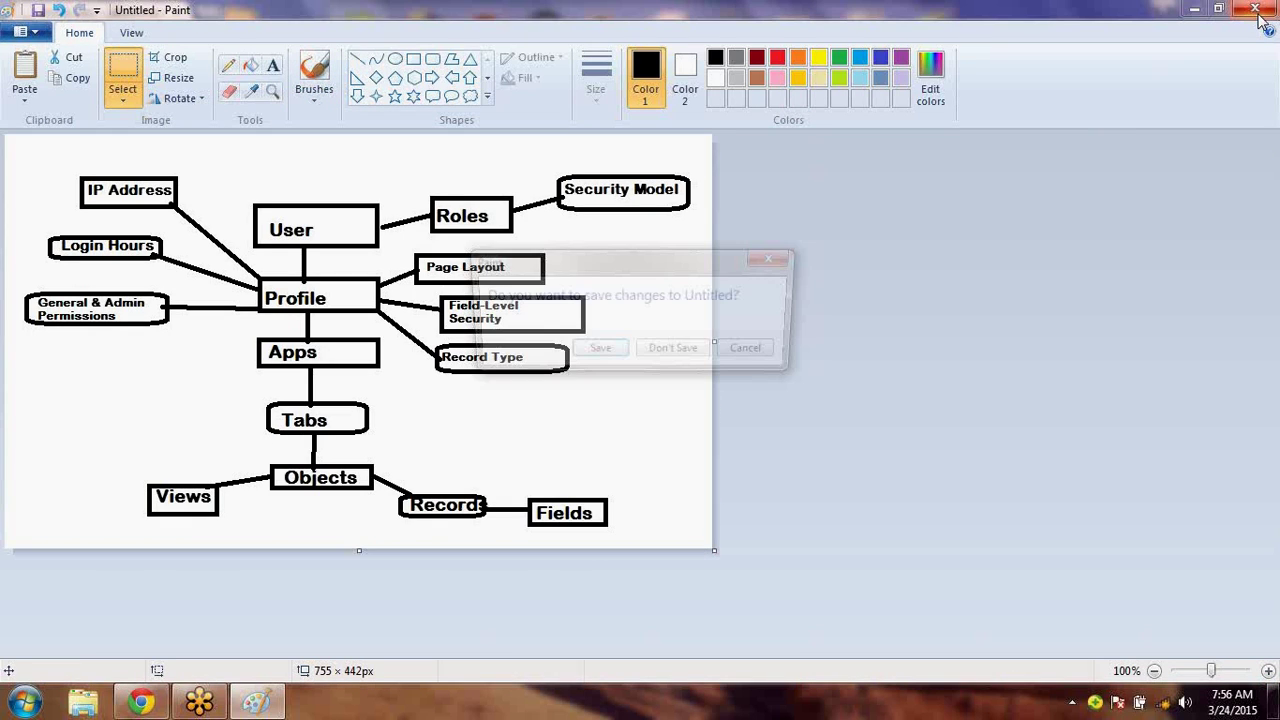
{"action": "left_click", "coordinate": [675, 353]}
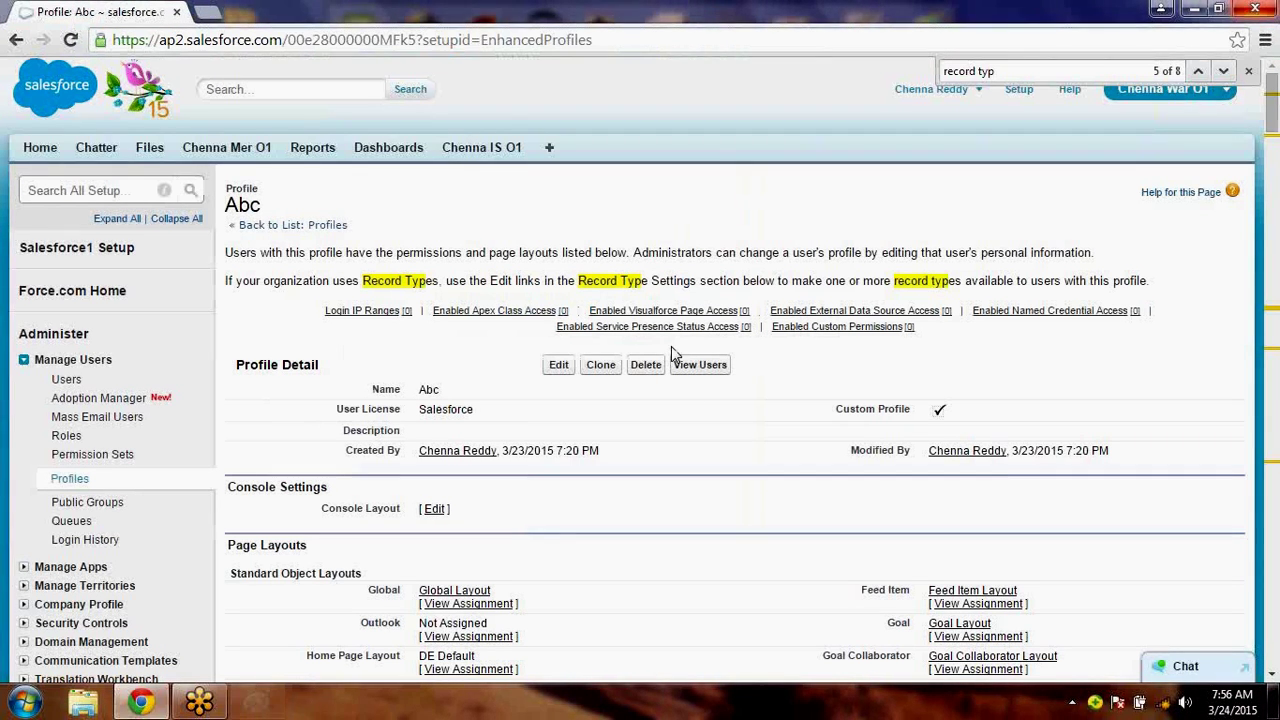
{"action": "left_click", "coordinate": [1190, 10]}
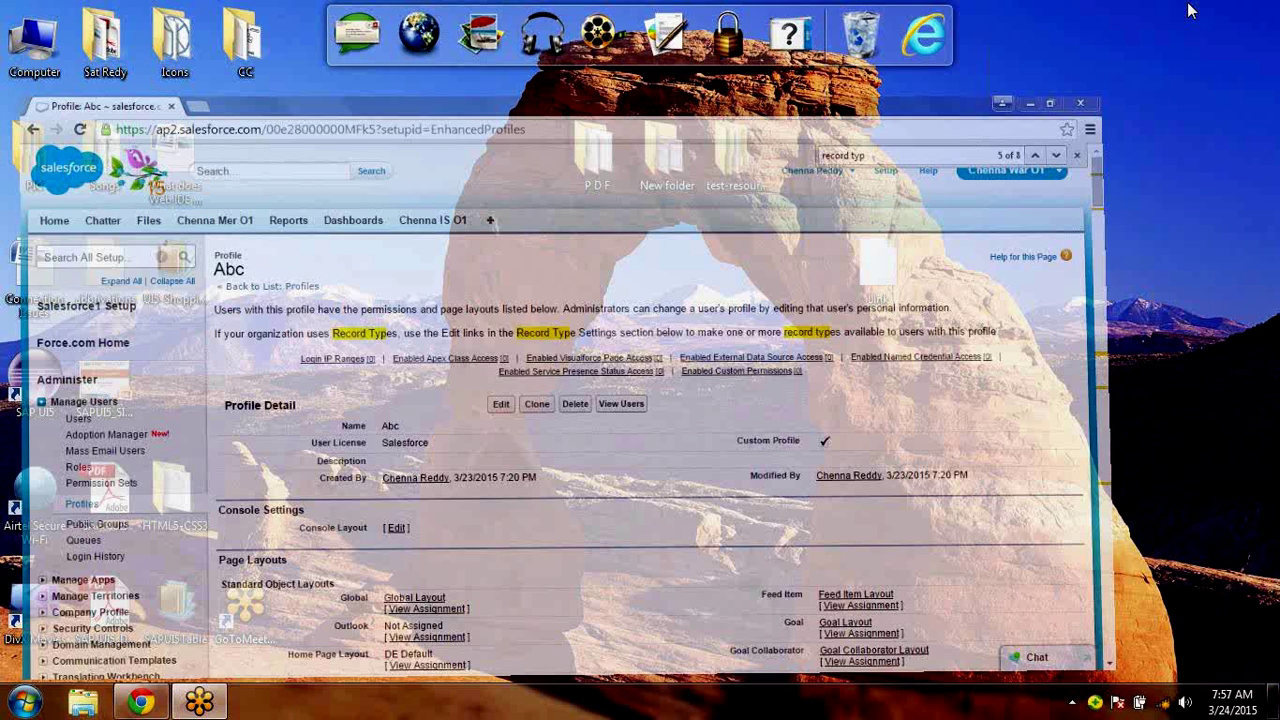
- View the 2-2 diagram image from the CC folder, then close the folder window
{"action": "double_click", "coordinate": [243, 42]}
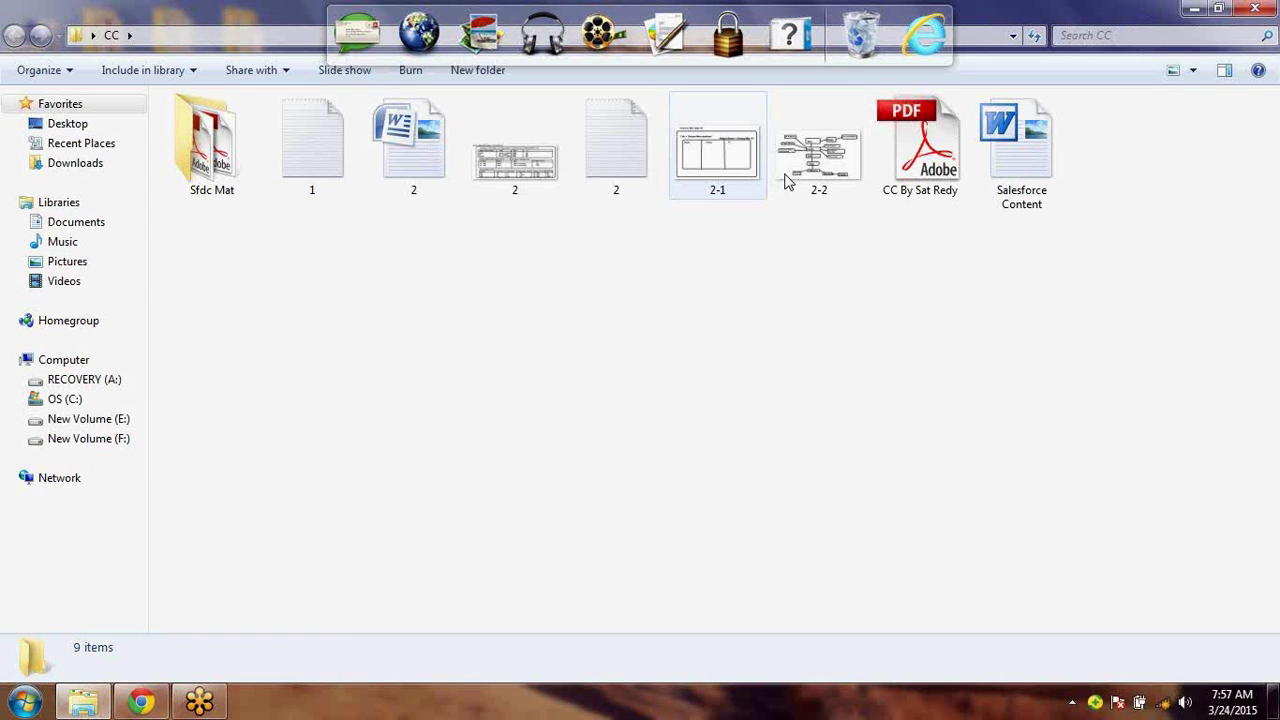
{"action": "double_click", "coordinate": [820, 182]}
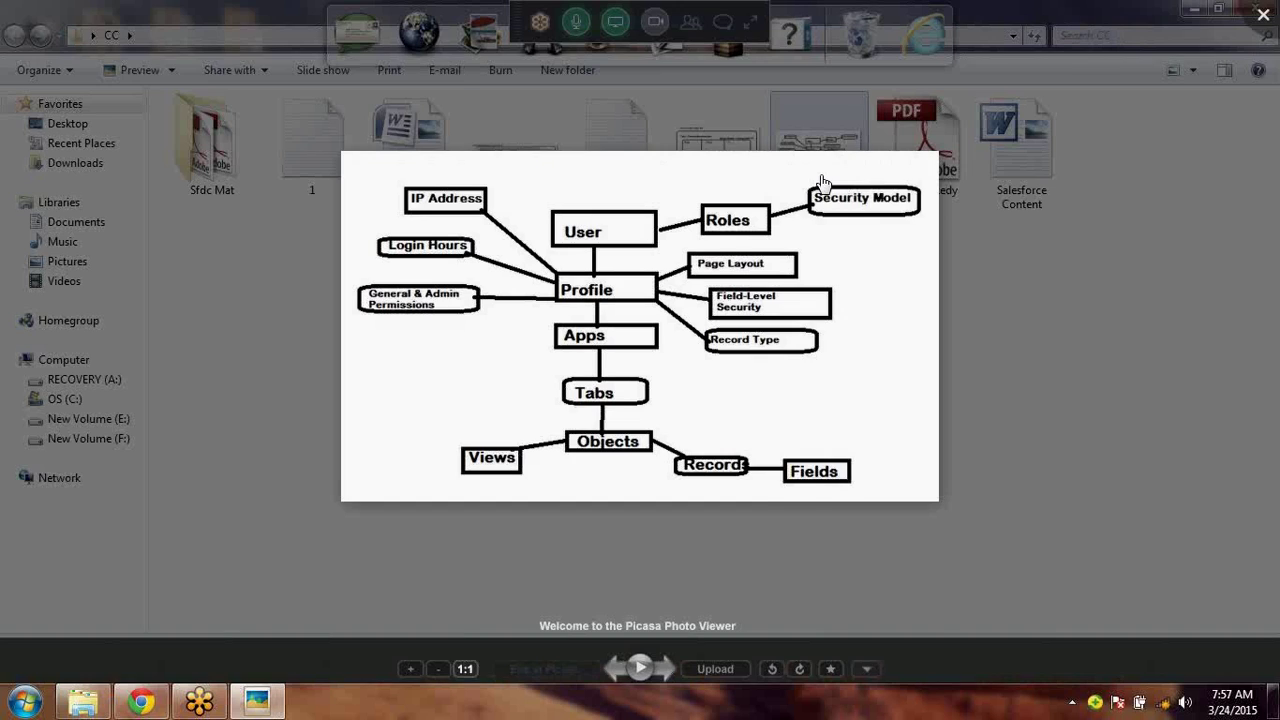
{"action": "key", "text": "Escape"}
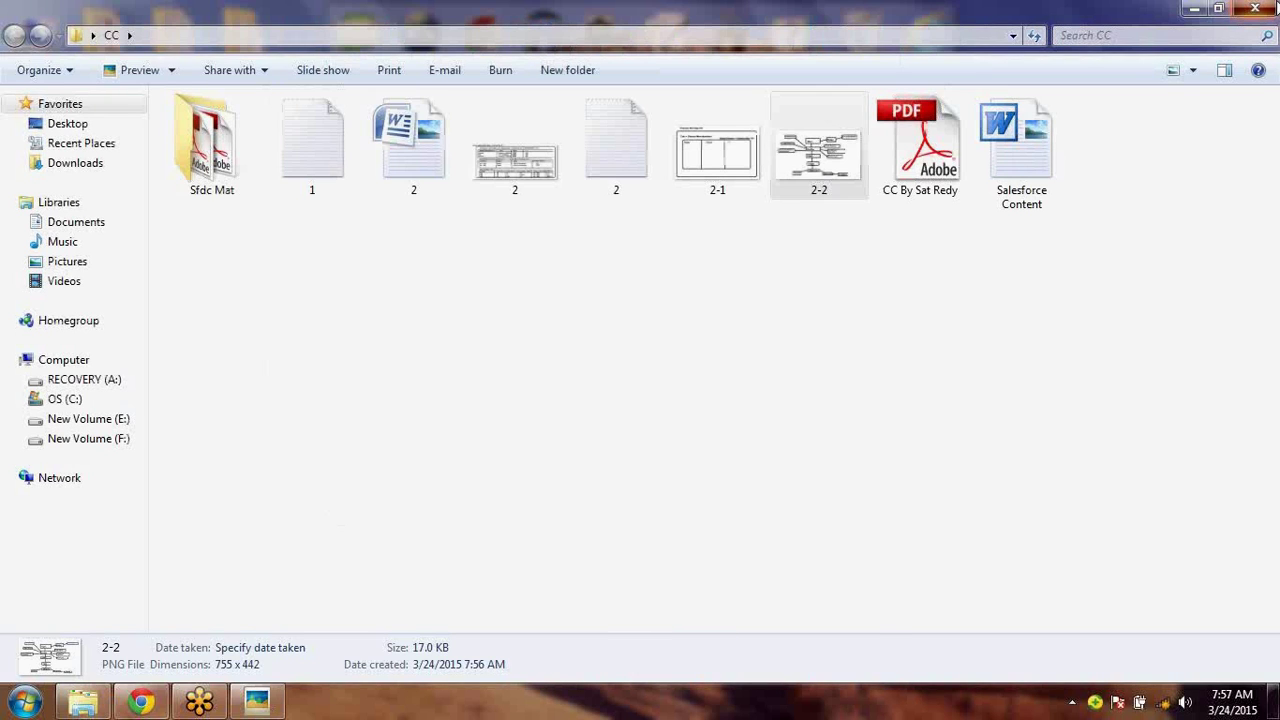
{"action": "left_click", "coordinate": [1276, 6]}
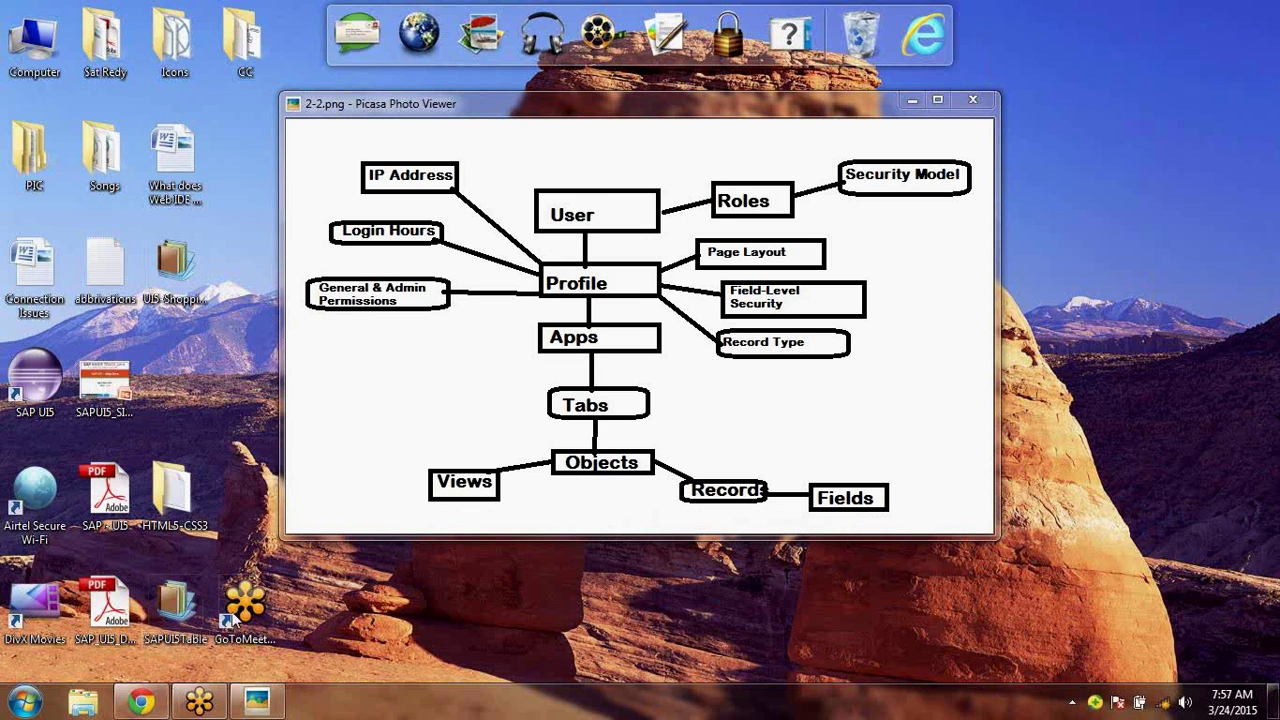
- Delete the Abc profile from the Profiles list, then go to the Users list
{"action": "left_click", "coordinate": [143, 704]}
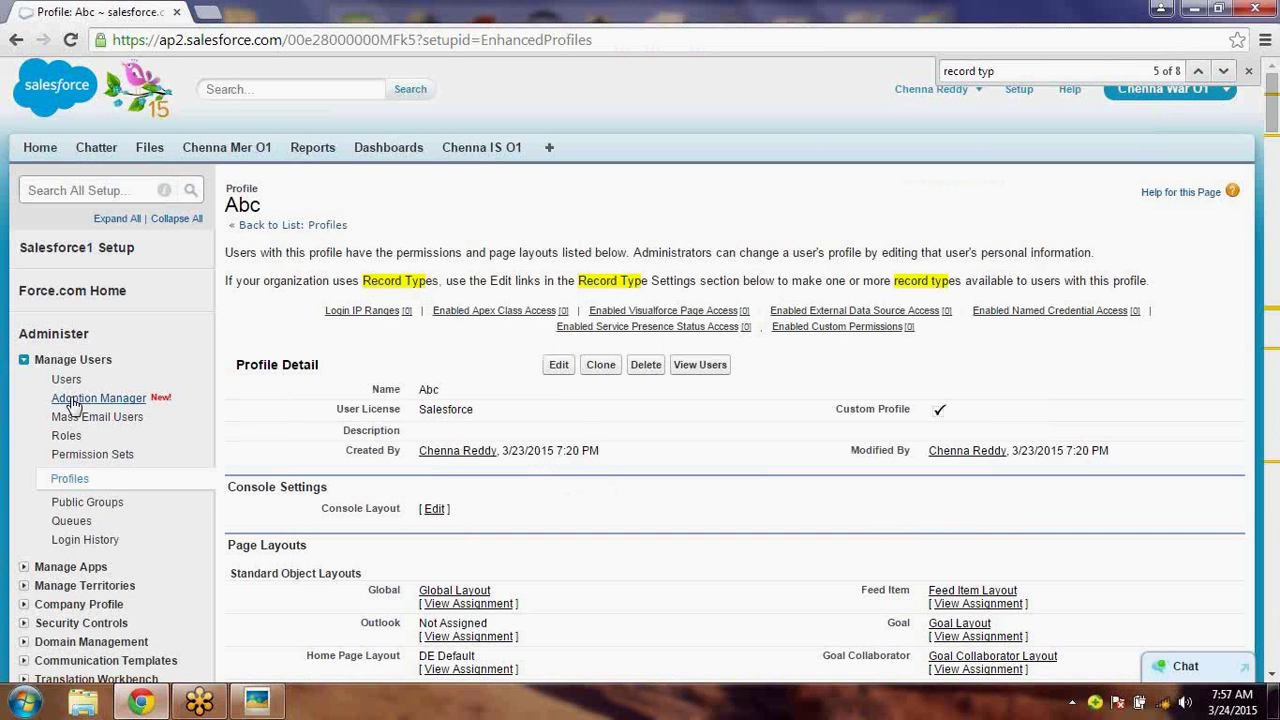
{"action": "left_click", "coordinate": [82, 479]}
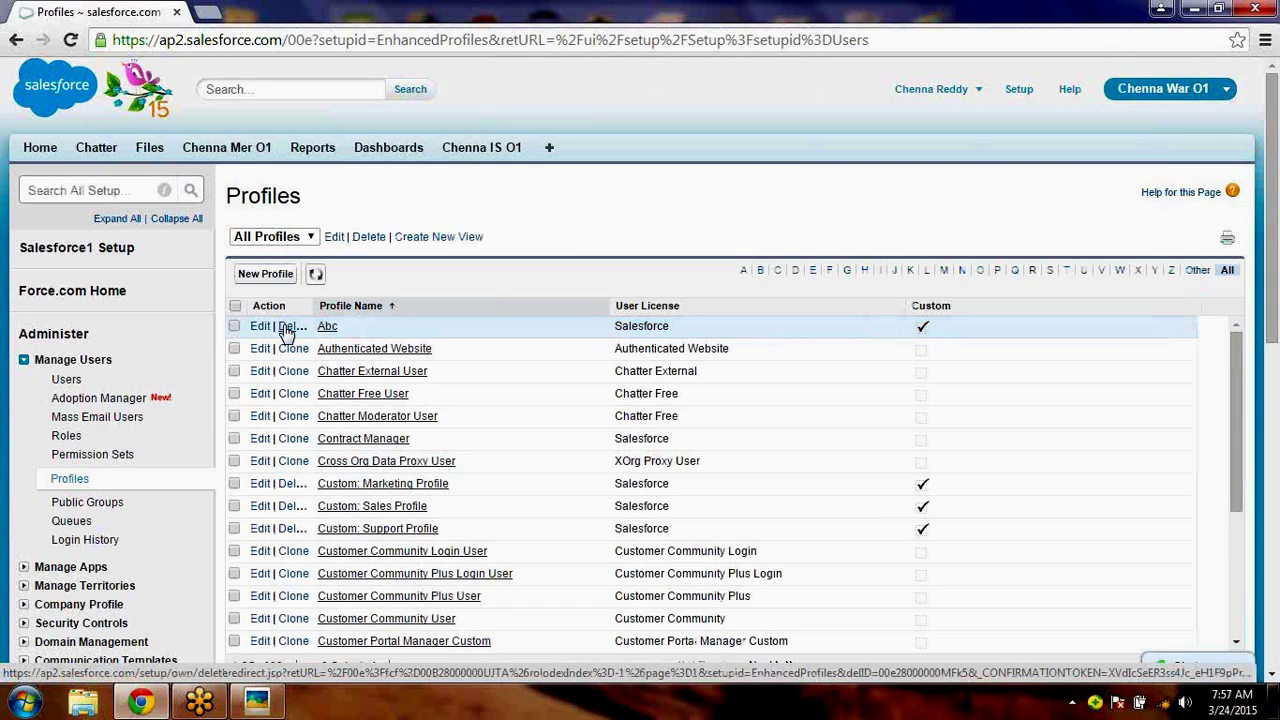
{"action": "left_click", "coordinate": [287, 330]}
{"action": "left_click", "coordinate": [662, 157]}
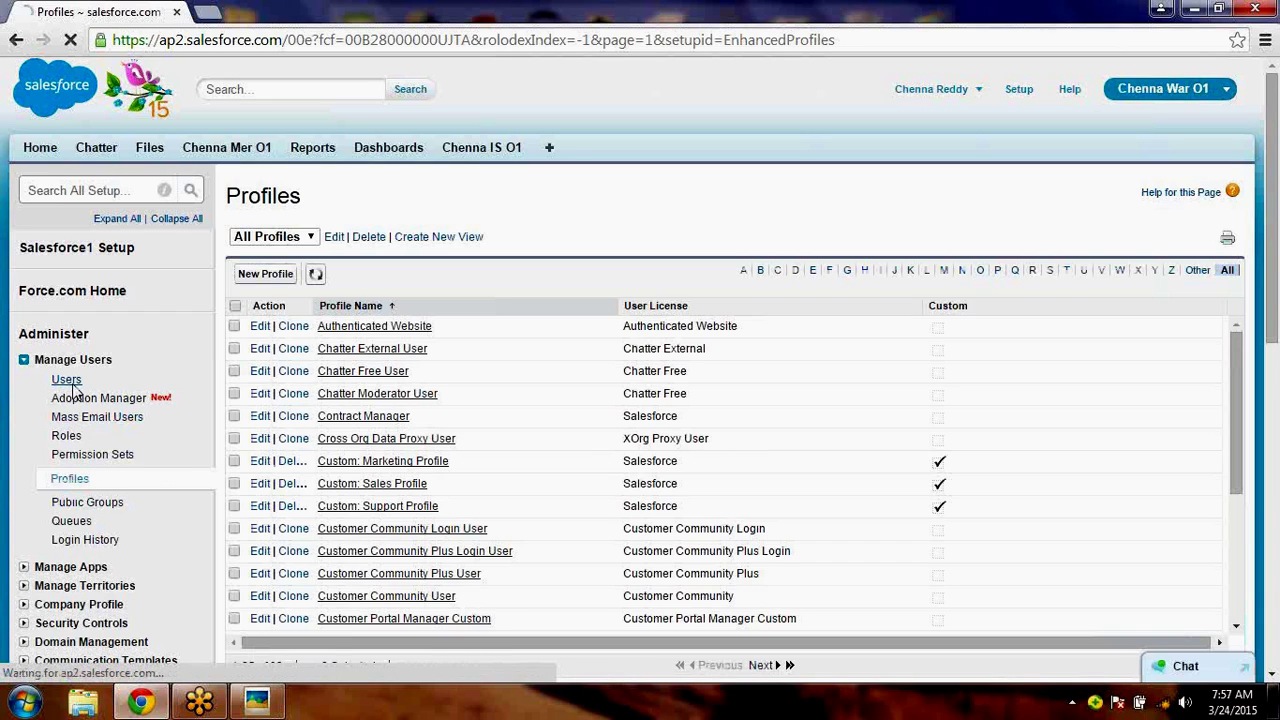
{"action": "left_click", "coordinate": [68, 382]}
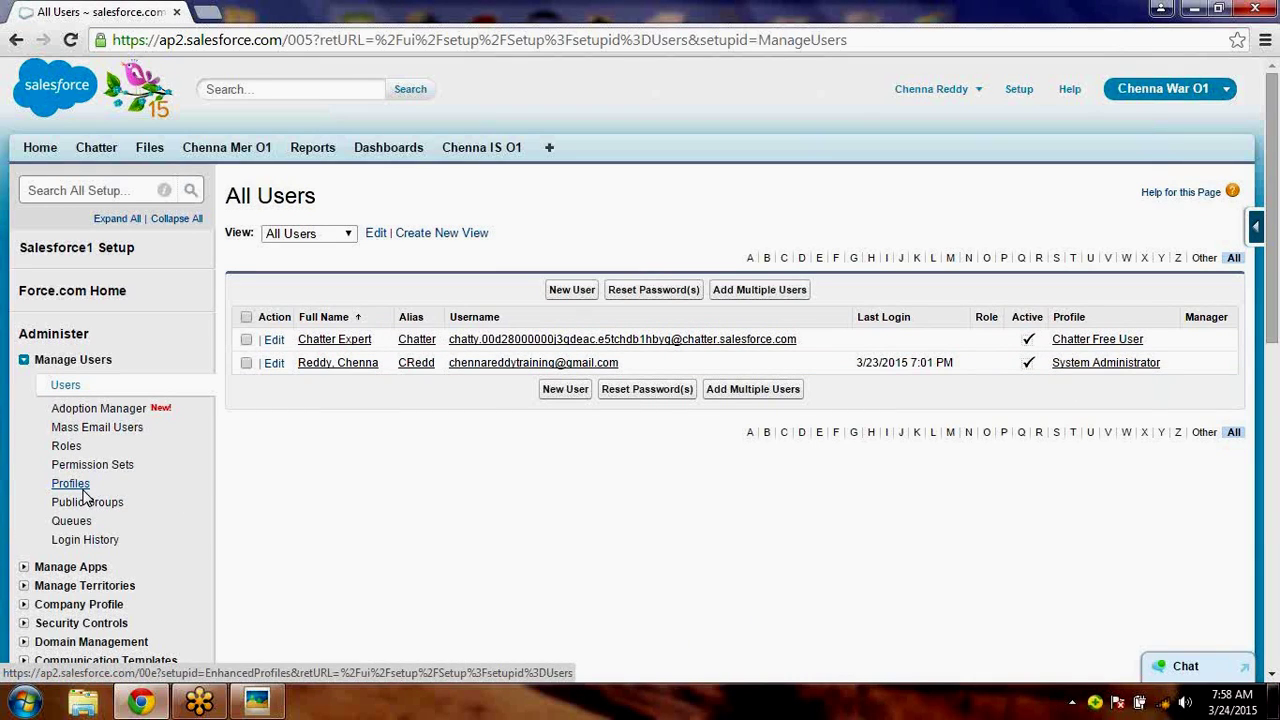
- Pass through Profiles and Roles in Setup to reach the Login History records
{"action": "left_click", "coordinate": [84, 490]}
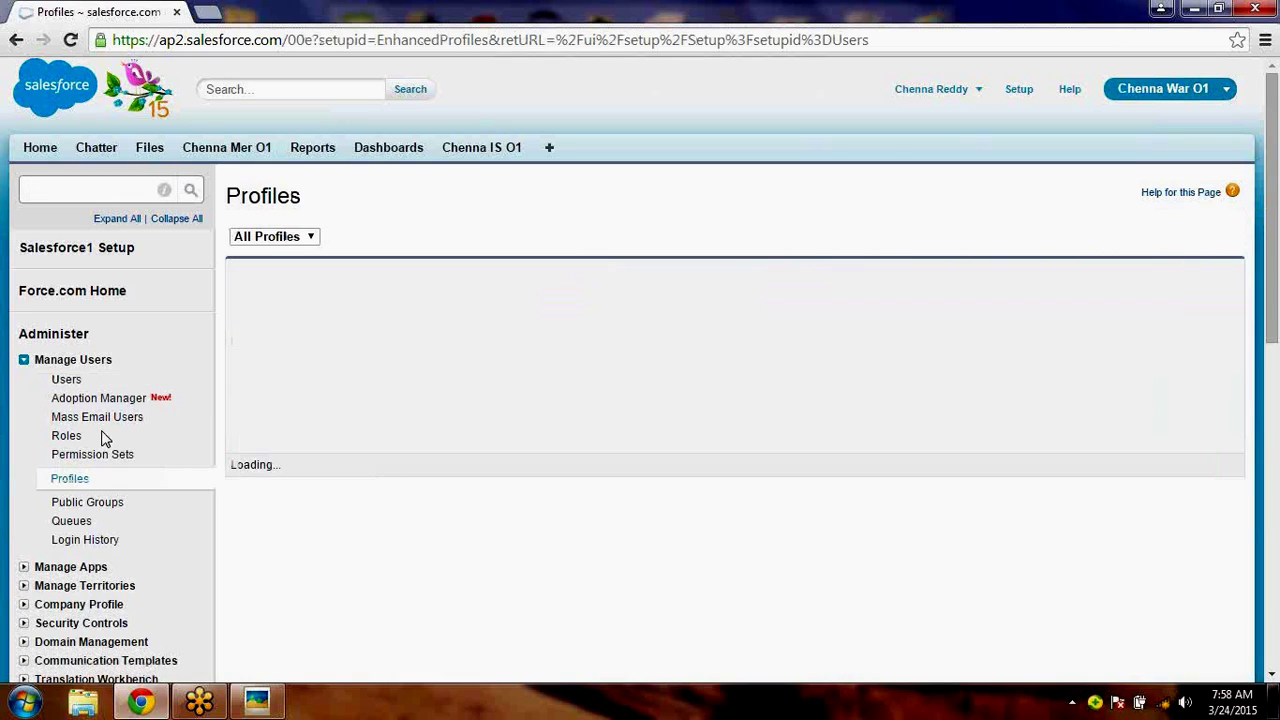
{"action": "left_click", "coordinate": [76, 442]}
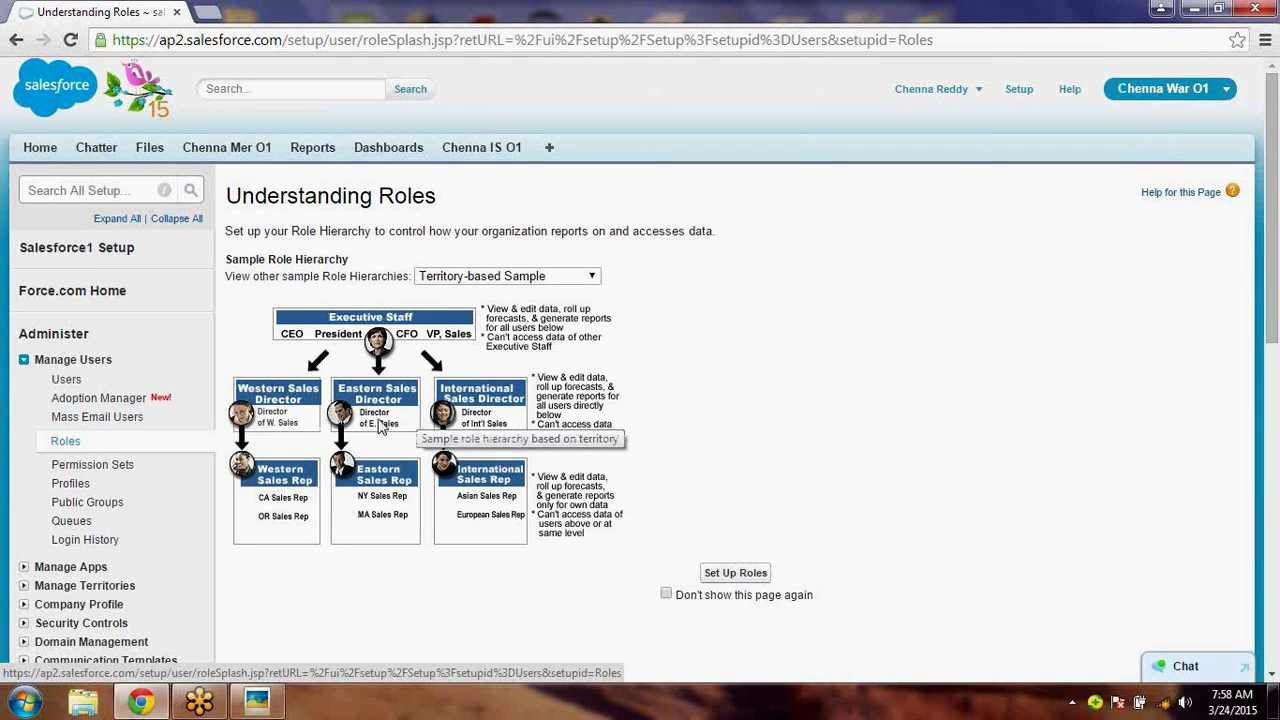
{"action": "left_click", "coordinate": [88, 543]}
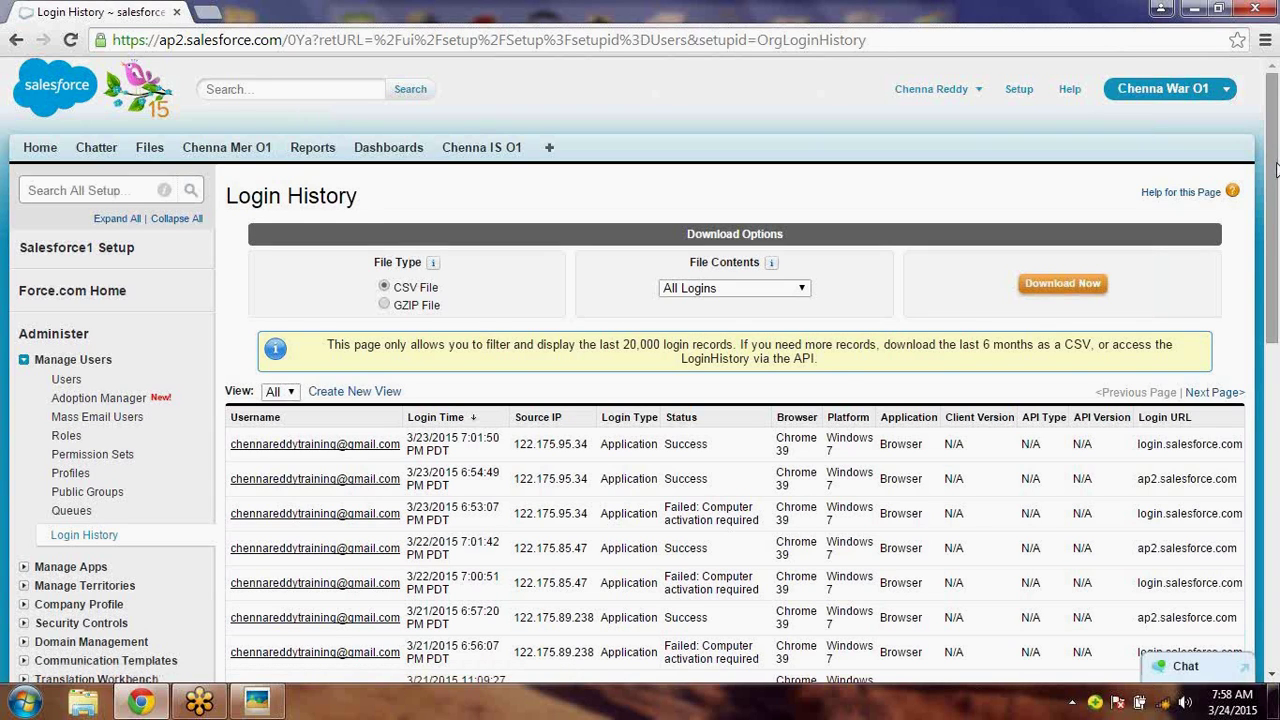
- Move from Login History to the Public Groups list, which has no groups
{"action": "scroll", "coordinate": [568, 302], "scroll_direction": "down", "scroll_amount": 3}
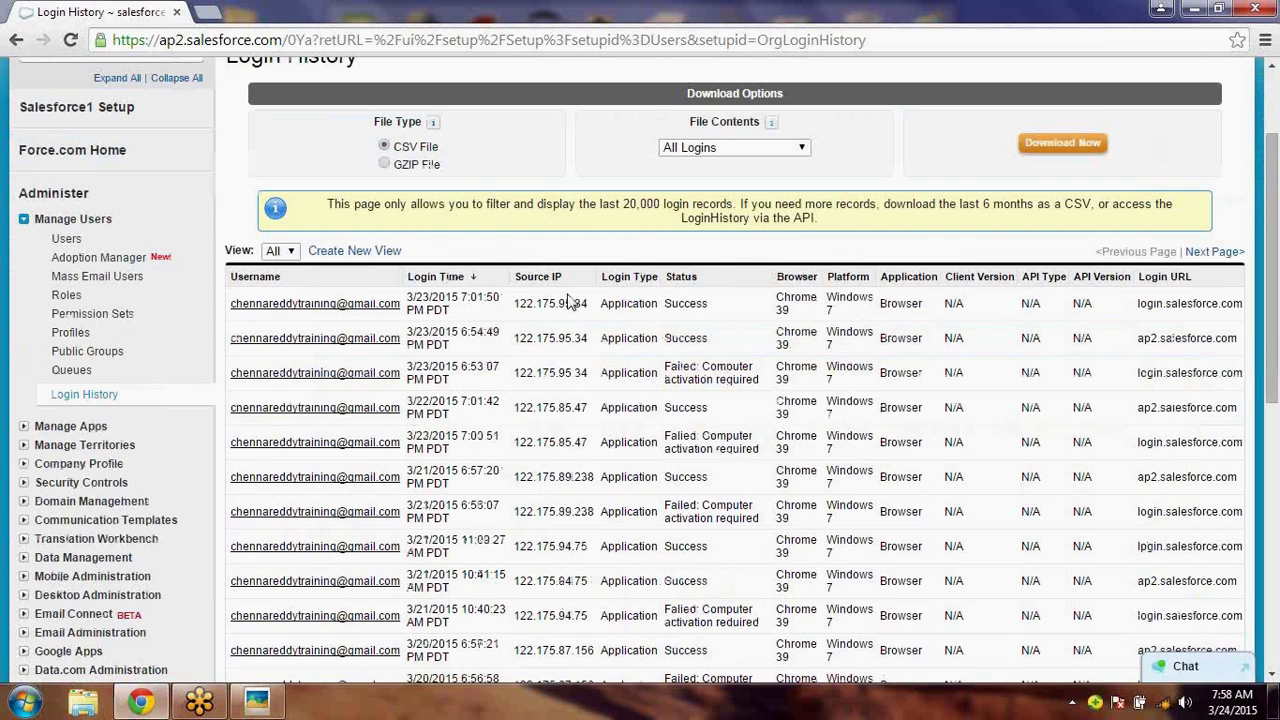
{"action": "left_click", "coordinate": [100, 352]}
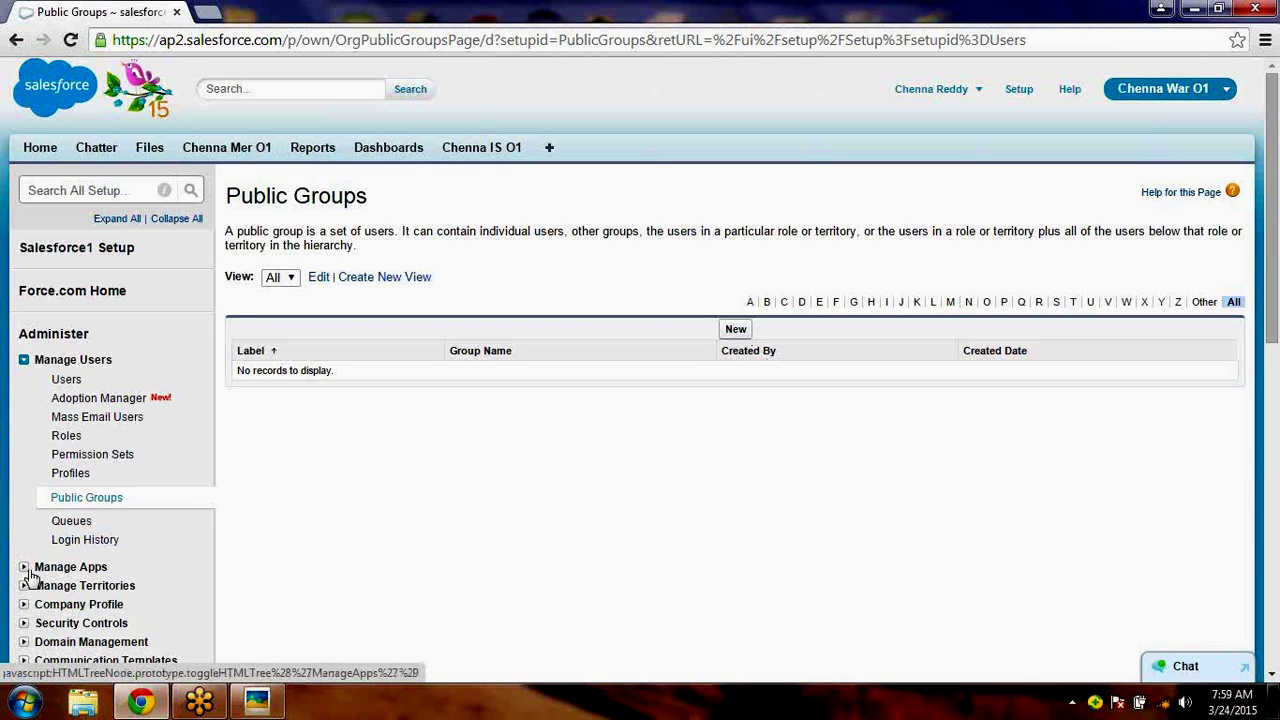
- Expand Manage Apps and move down the Setup tree to the Fiscal Year edit page
{"action": "left_click", "coordinate": [29, 571]}
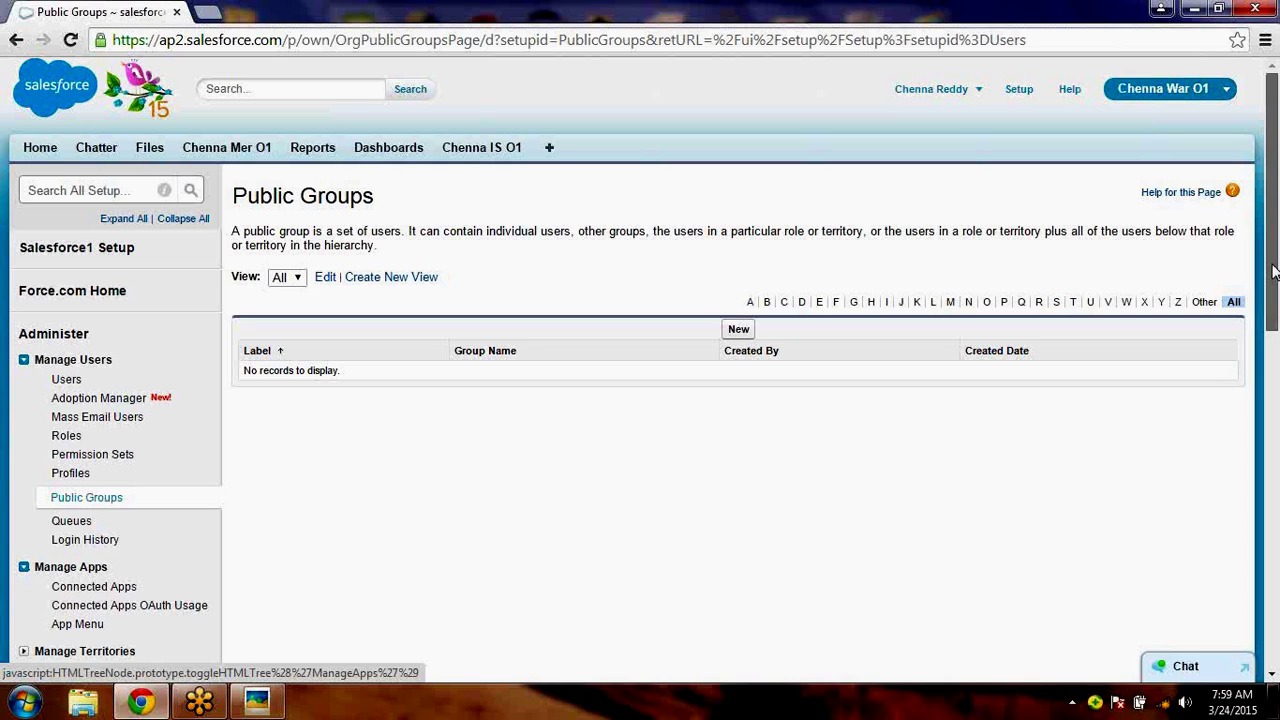
{"action": "left_click_drag", "start_coordinate": [1274, 272], "coordinate": [1276, 288]}
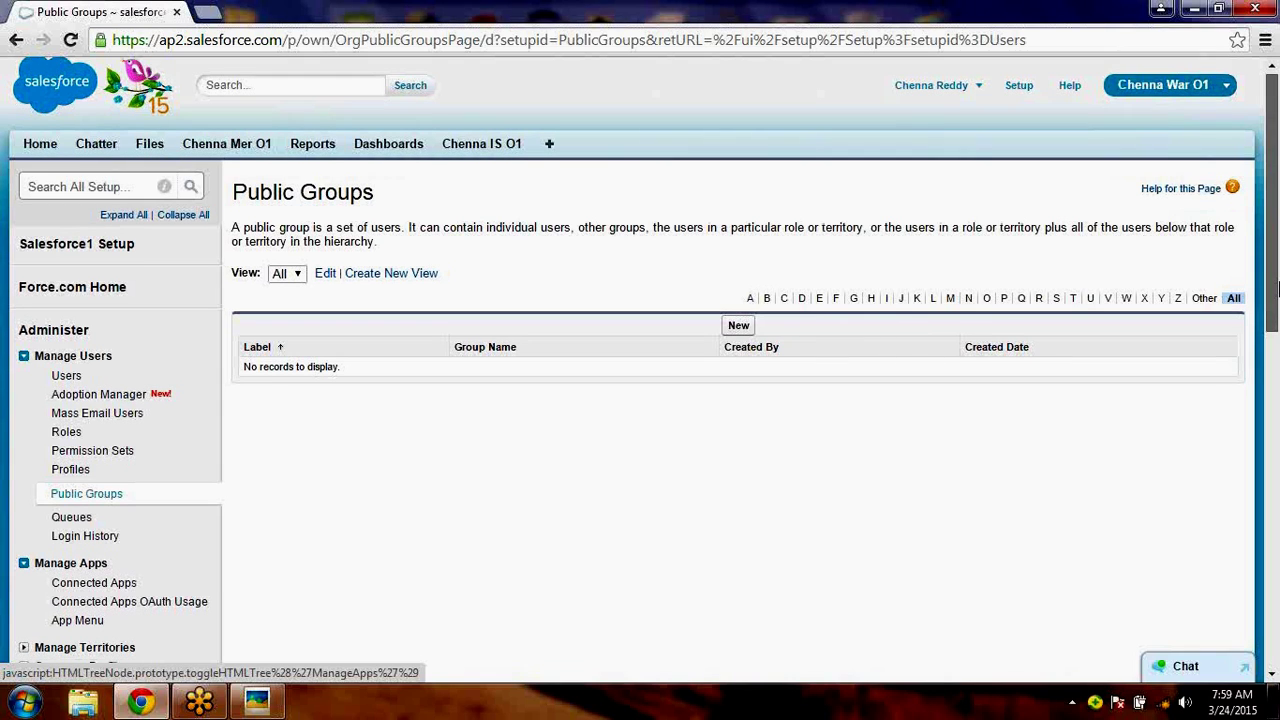
{"action": "scroll", "coordinate": [27, 480], "scroll_direction": "down", "scroll_amount": 2}
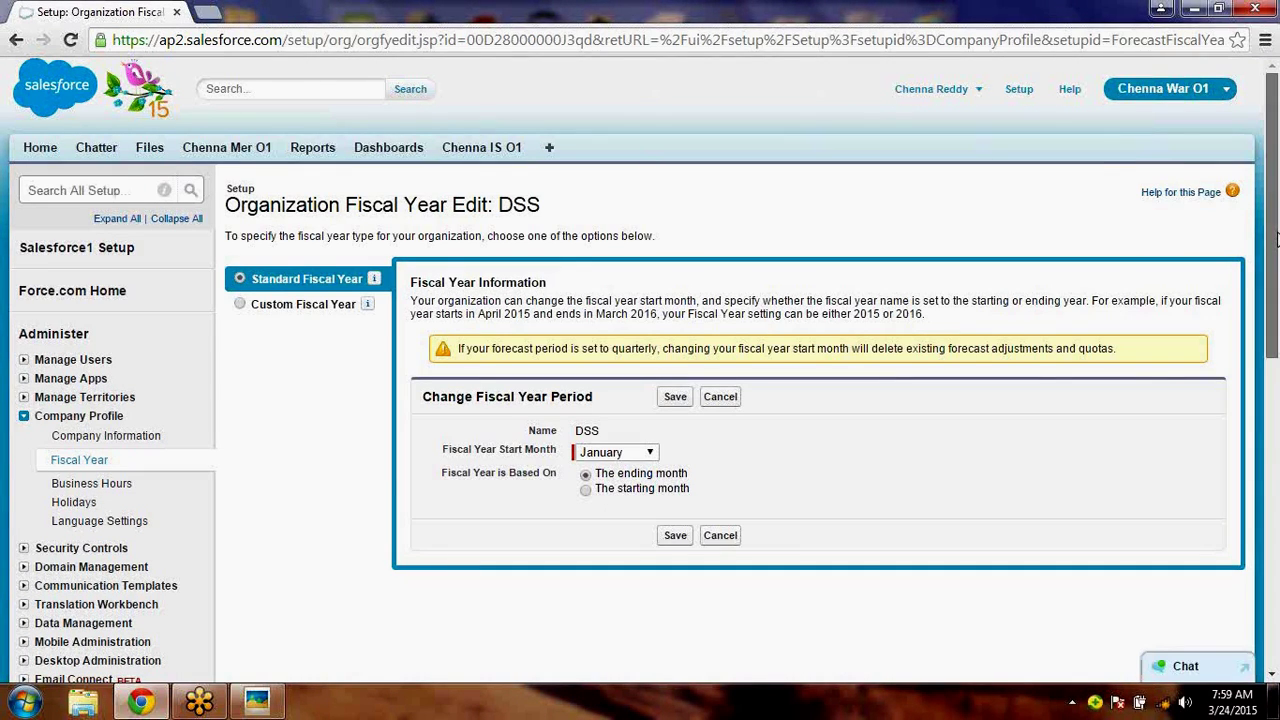
- Leave the January-start Standard Fiscal Year unchanged and go to Business Hours settings
{"action": "left_click_drag", "start_coordinate": [1276, 238], "coordinate": [1276, 258]}
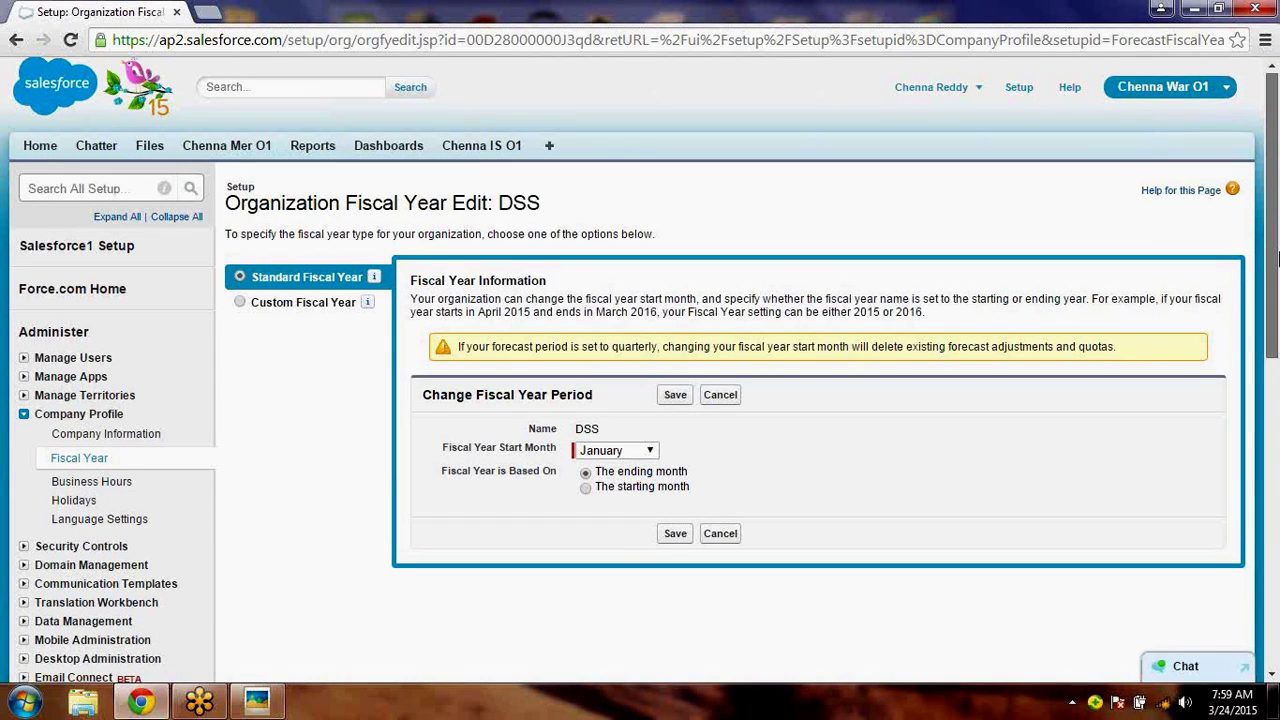
{"action": "scroll", "coordinate": [1276, 258], "scroll_direction": "down", "scroll_amount": 1}
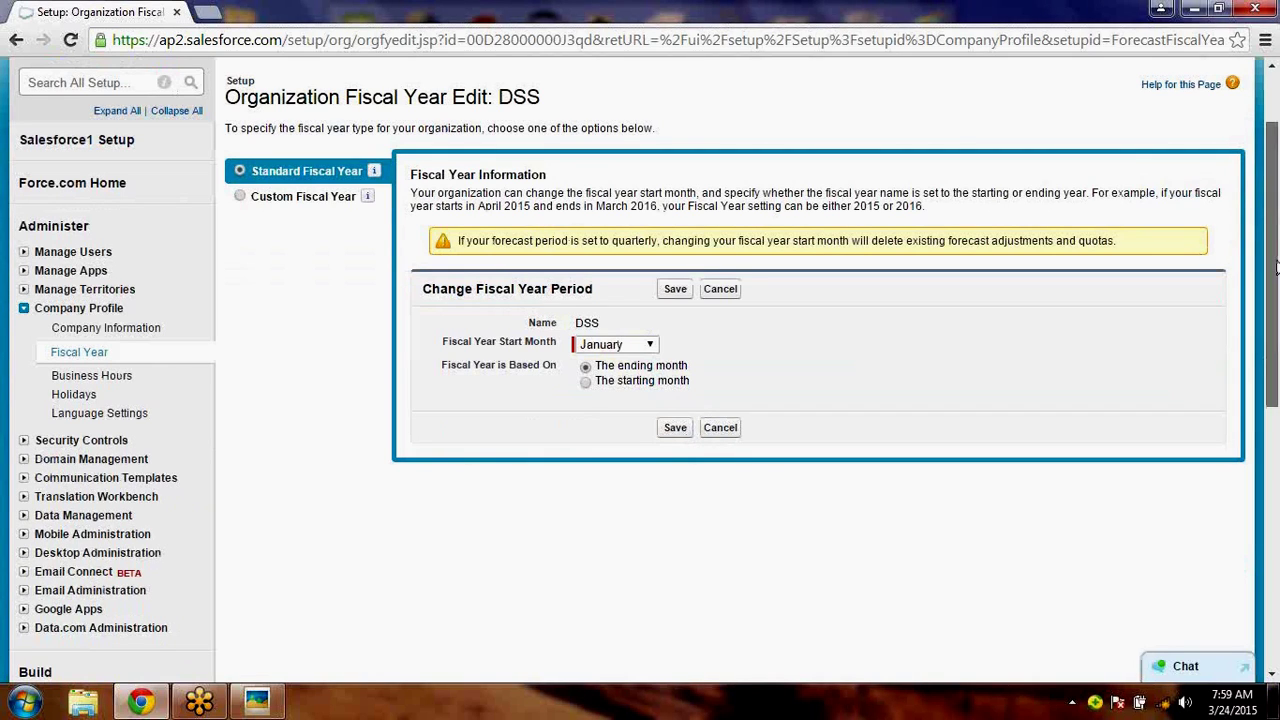
{"action": "left_click_drag", "start_coordinate": [1276, 266], "coordinate": [1276, 338]}
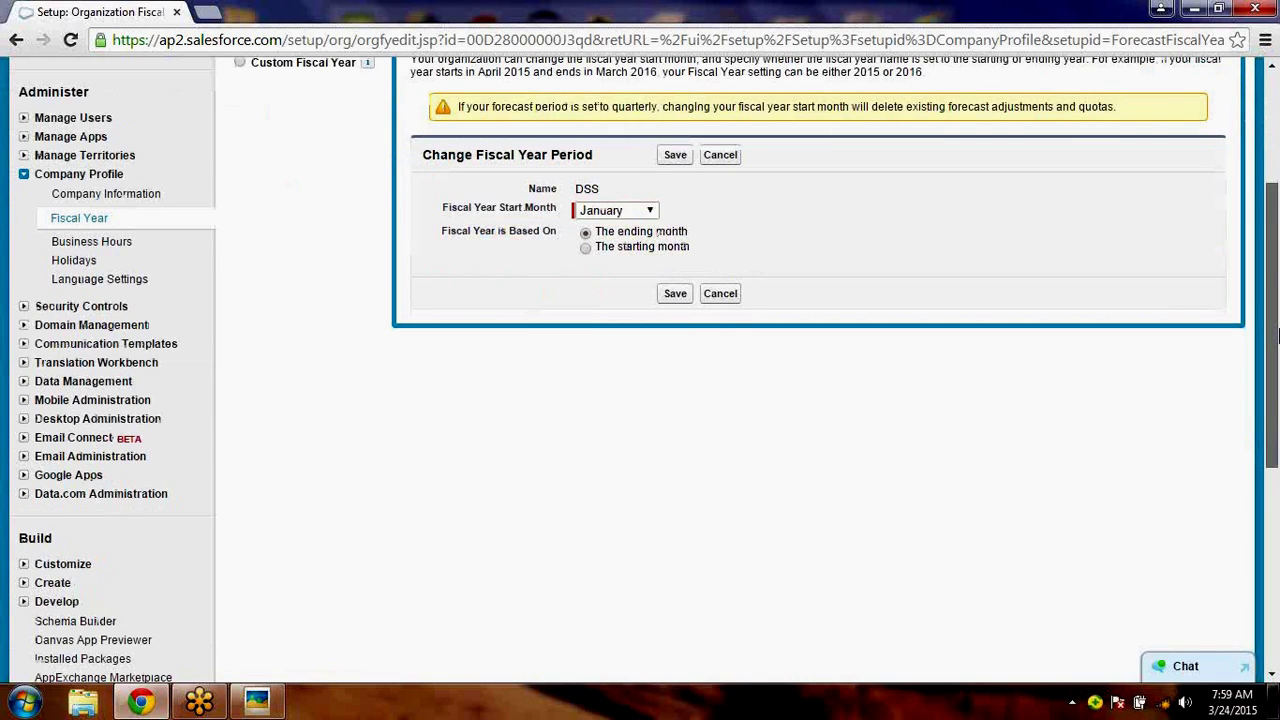
{"action": "scroll", "coordinate": [1276, 338], "scroll_direction": "up", "scroll_amount": 3}
{"action": "left_click", "coordinate": [103, 370]}
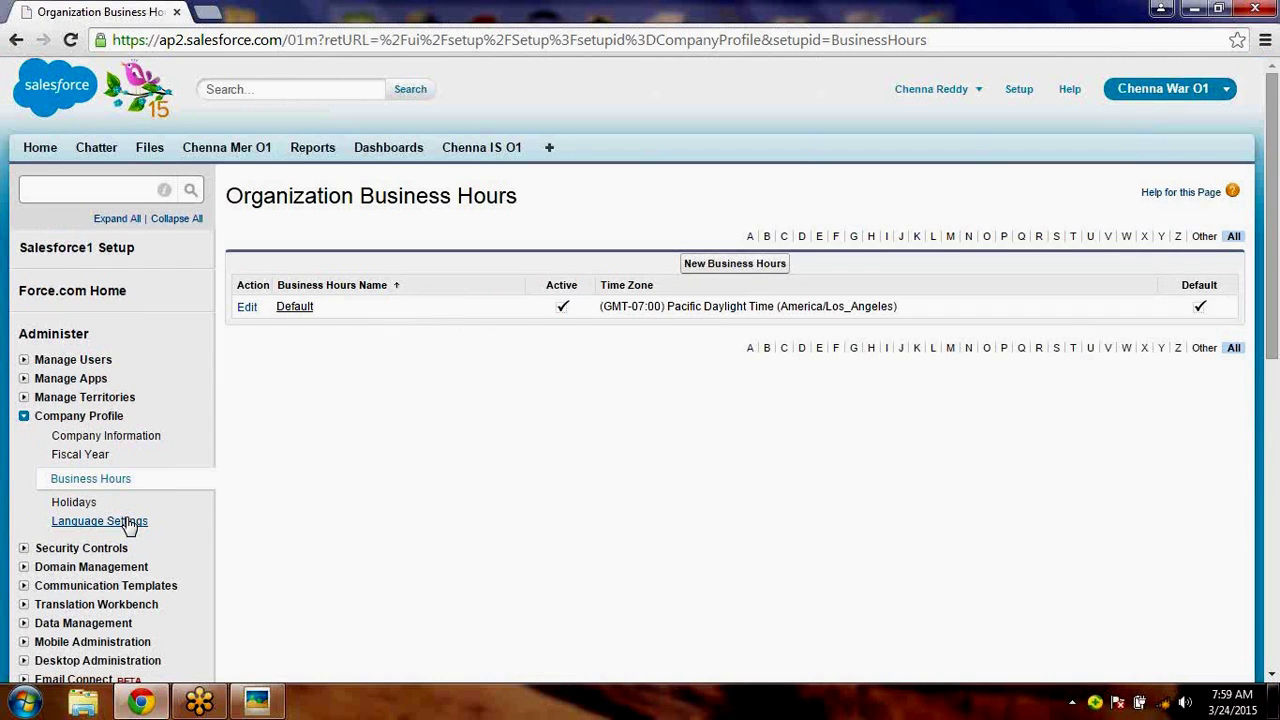
- On Language Settings, try moving Spanish between the language lists, then return to the top
{"action": "left_click", "coordinate": [128, 523]}
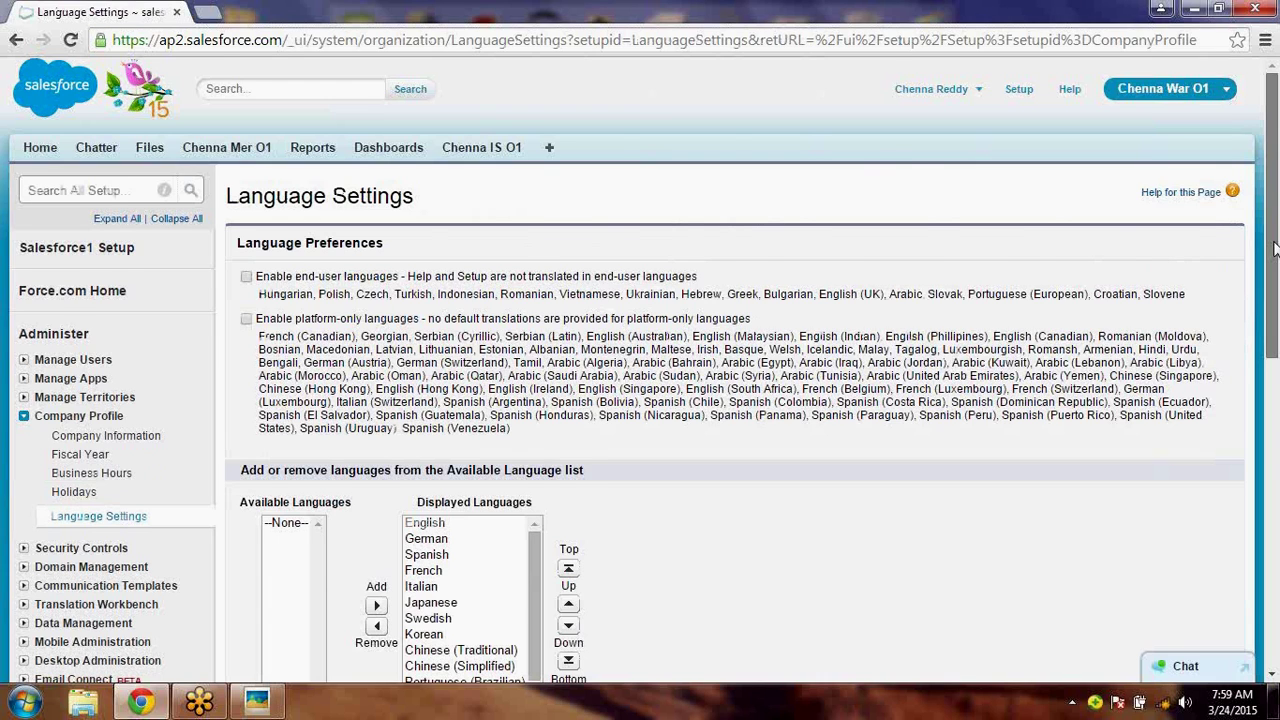
{"action": "scroll", "coordinate": [697, 363], "scroll_direction": "down", "scroll_amount": 2}
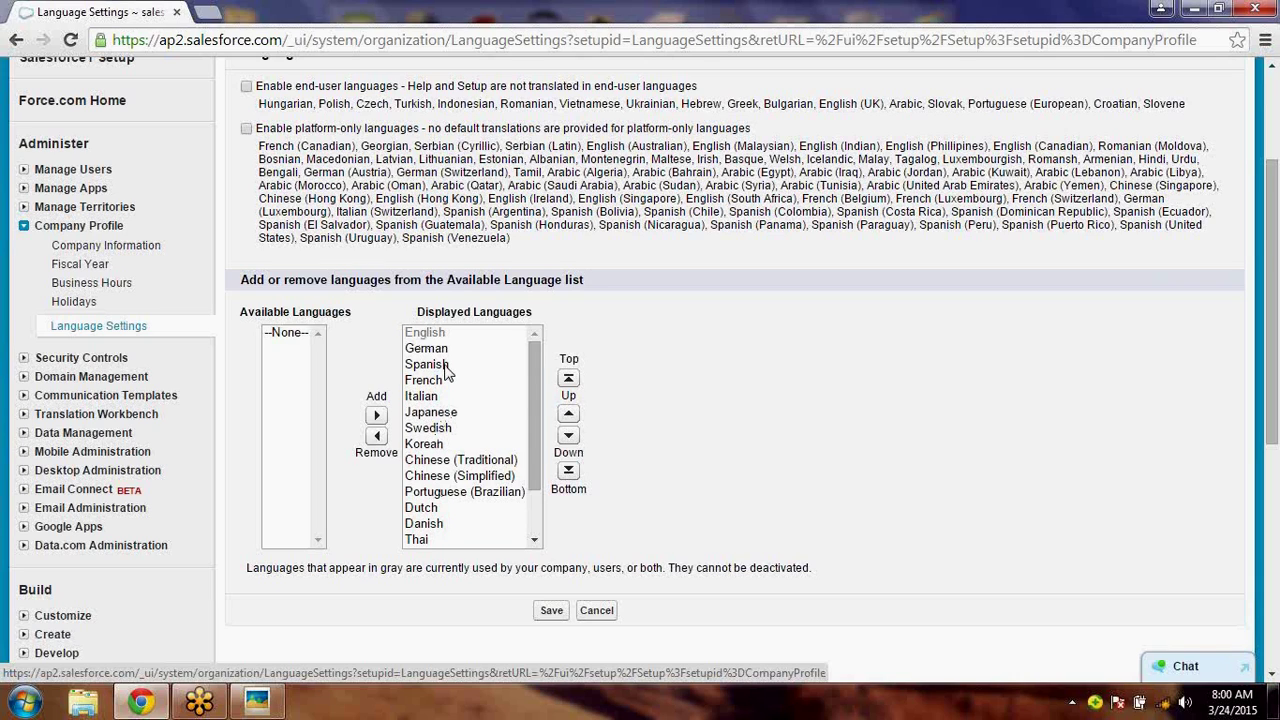
{"action": "left_click", "coordinate": [447, 366]}
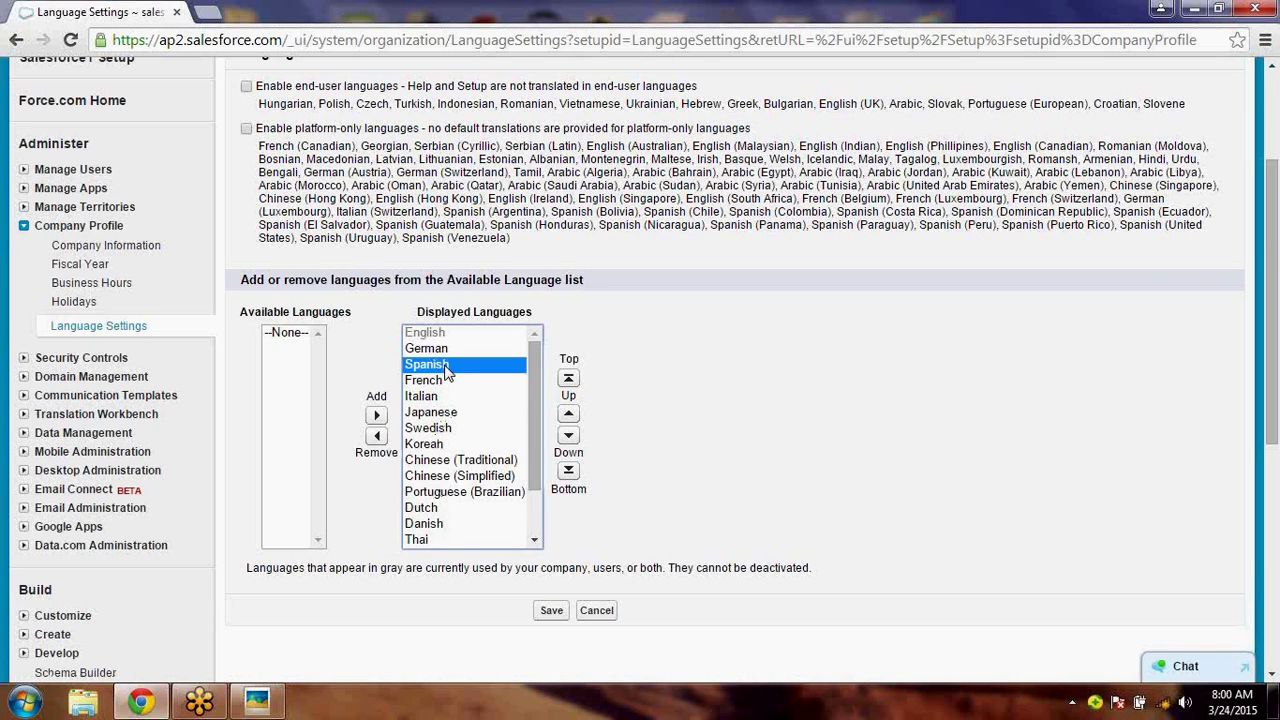
{"action": "left_click", "coordinate": [377, 418]}
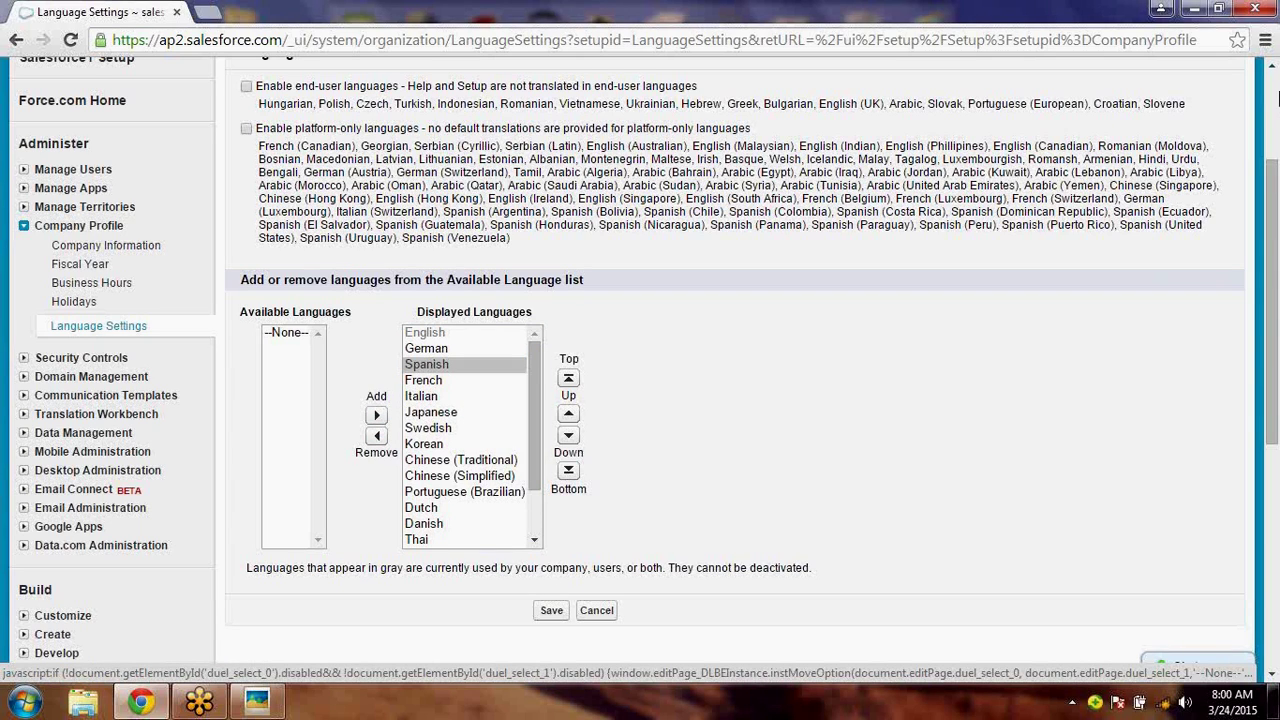
{"action": "left_click", "coordinate": [1277, 96]}
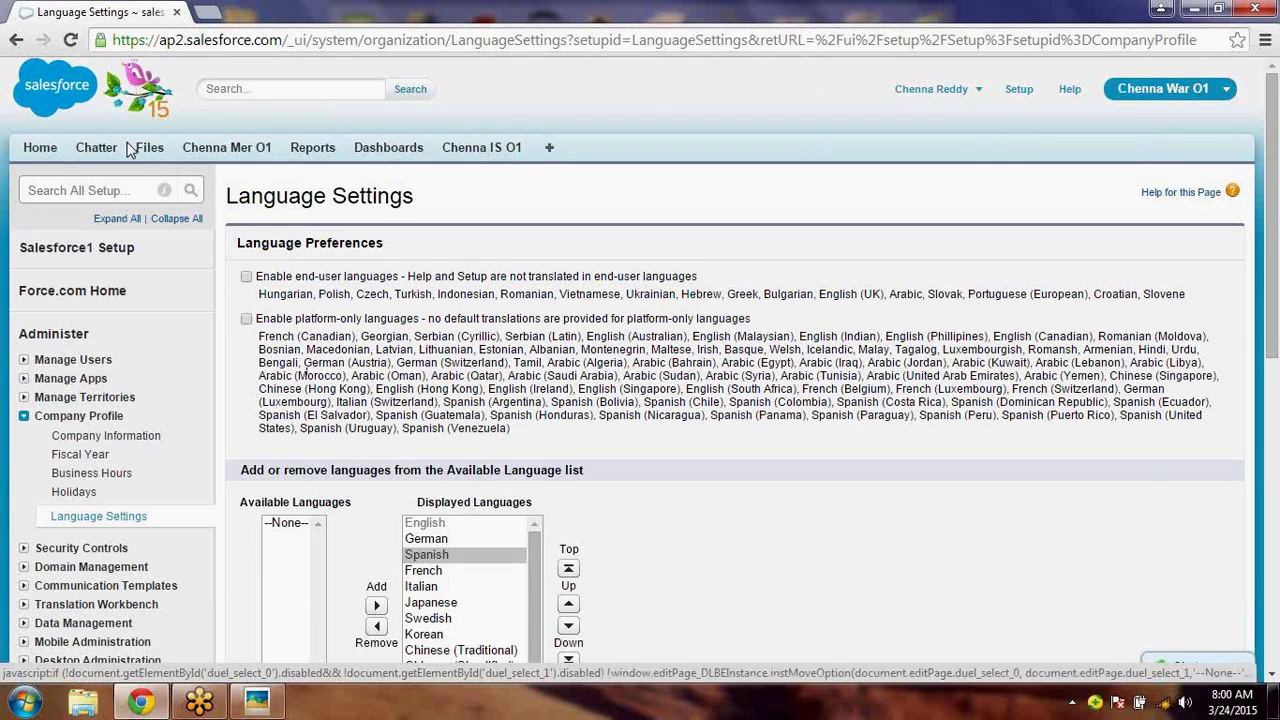
- Check the empty Holidays list, then go to the DSS Company Information page
{"action": "left_click", "coordinate": [72, 493]}
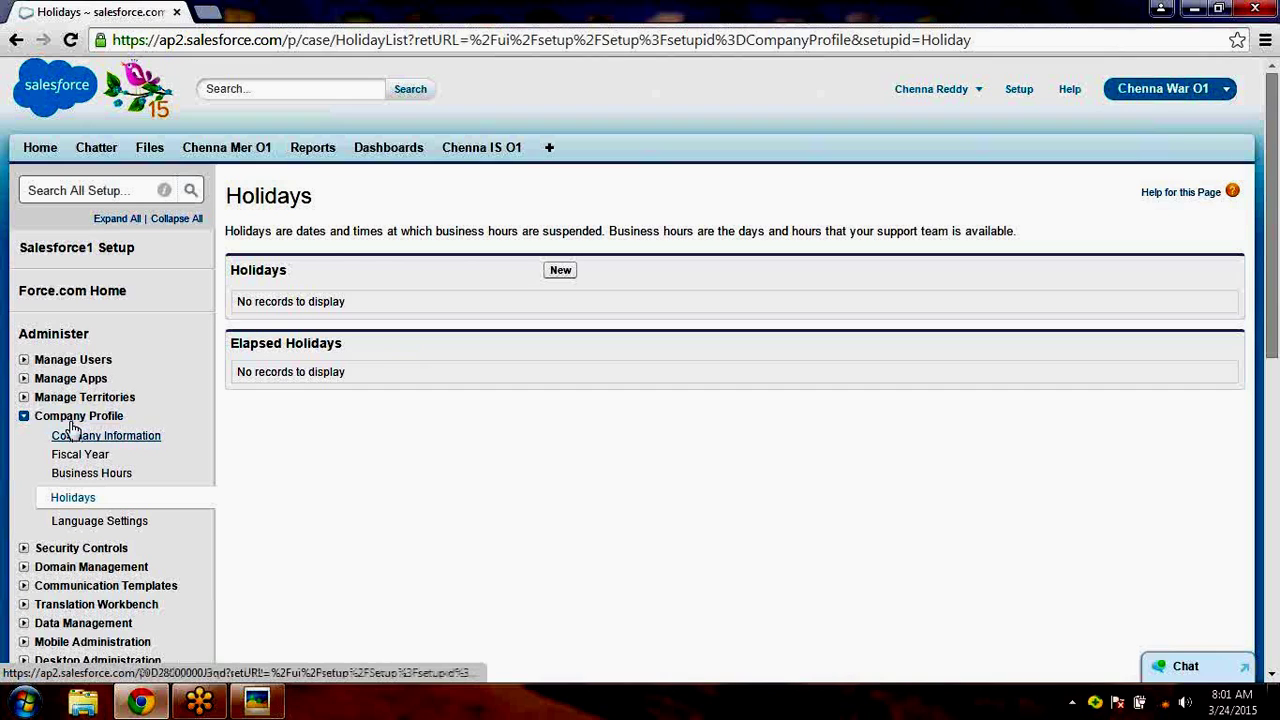
{"action": "left_click", "coordinate": [114, 439]}
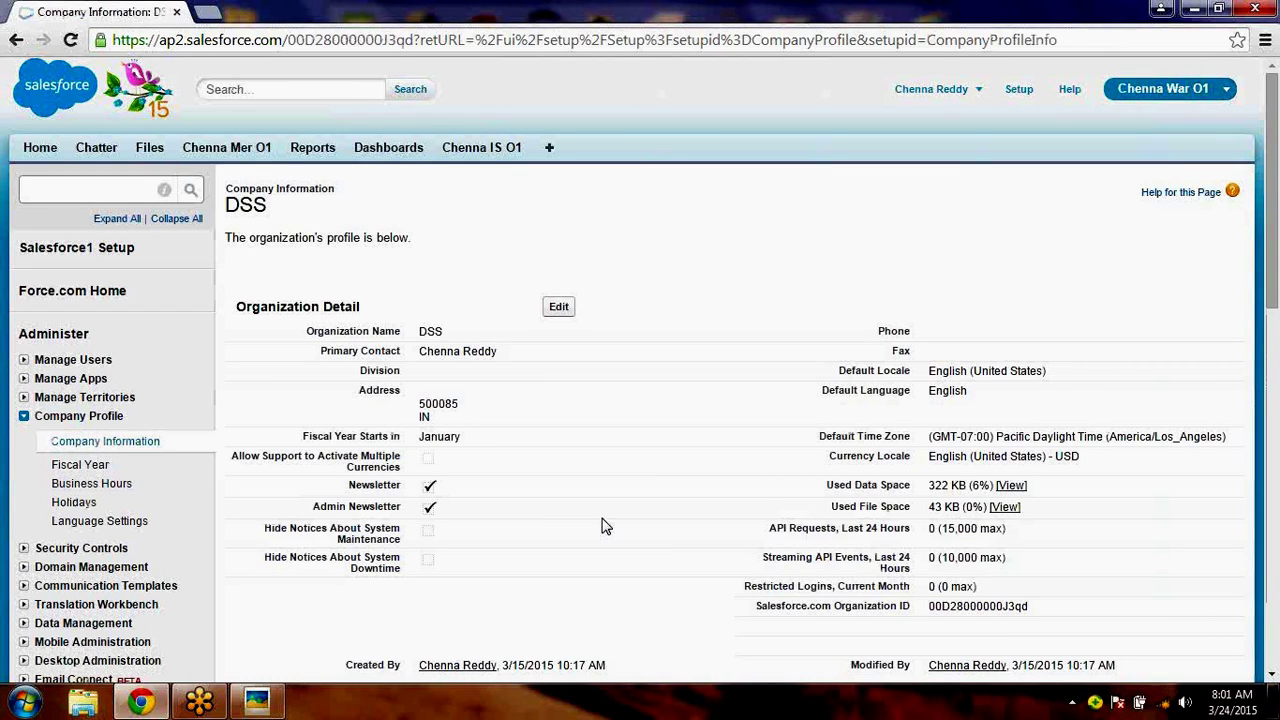
{"action": "scroll", "coordinate": [603, 526], "scroll_direction": "down", "scroll_amount": 1}
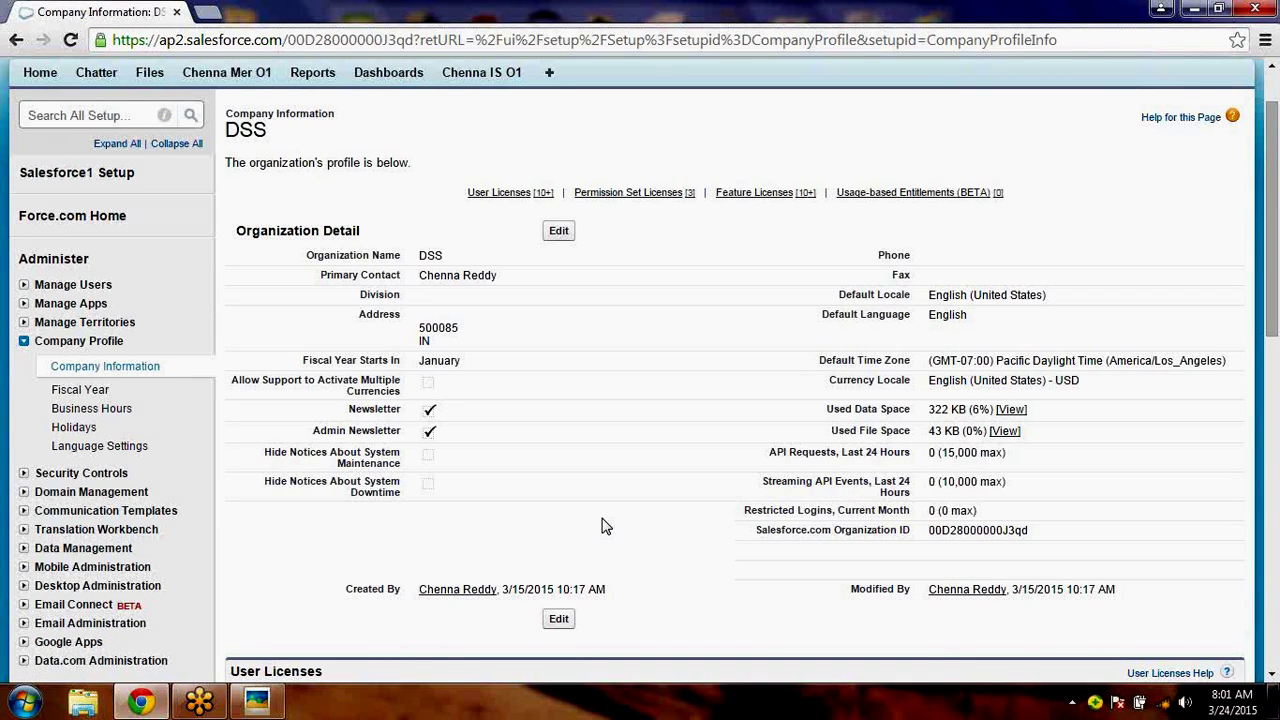
{"action": "scroll", "coordinate": [603, 526], "scroll_direction": "down", "scroll_amount": 5}
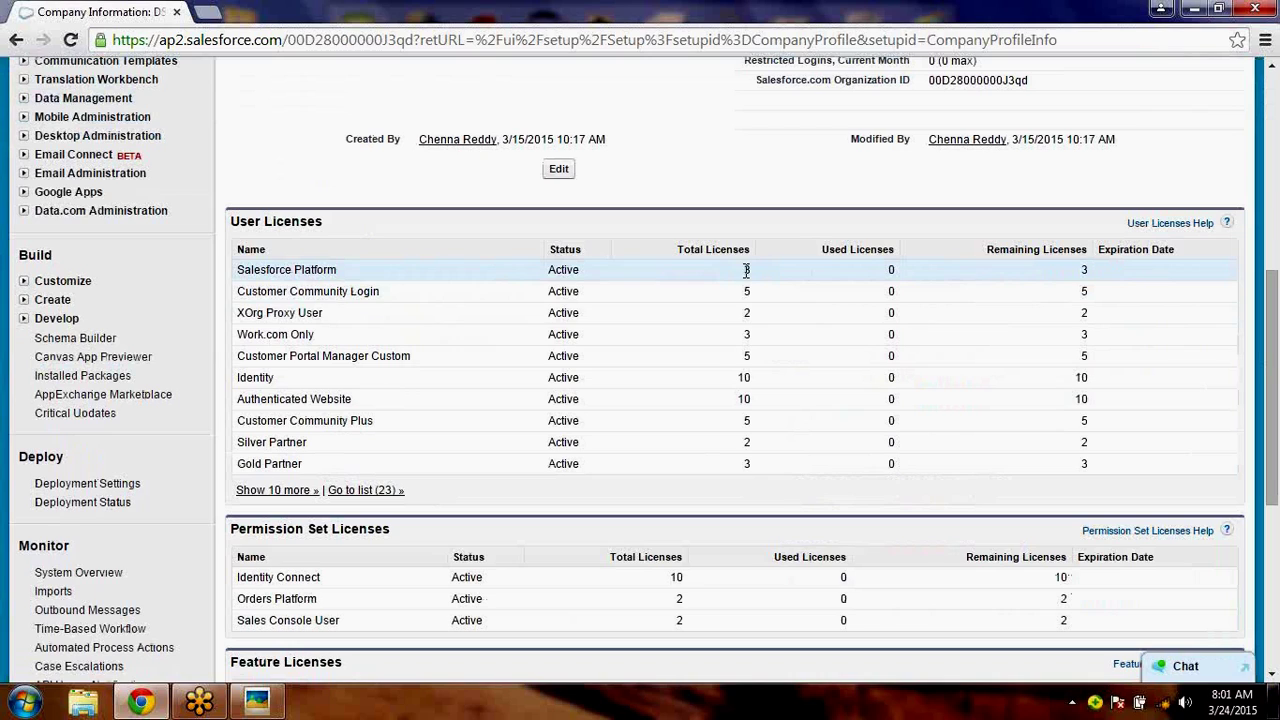
{"action": "double_click", "coordinate": [746, 270]}
{"action": "left_click", "coordinate": [888, 276]}
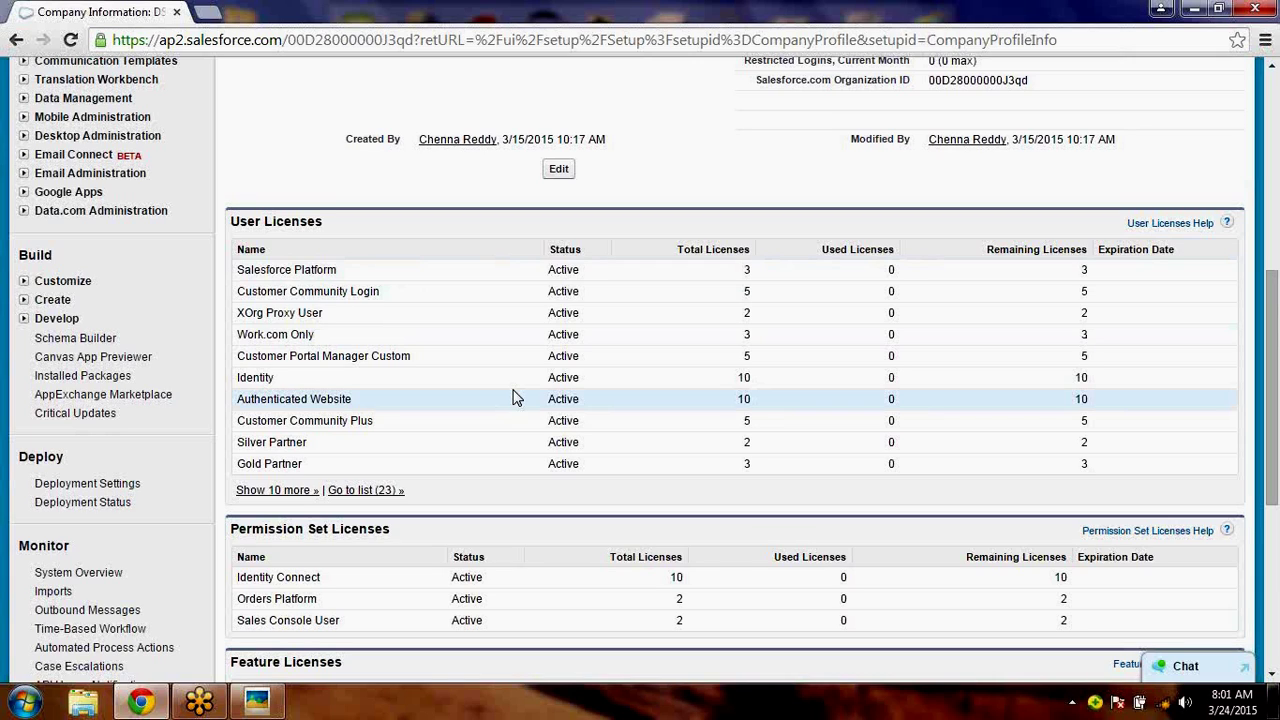
{"action": "left_click_drag", "start_coordinate": [323, 221], "coordinate": [229, 219]}
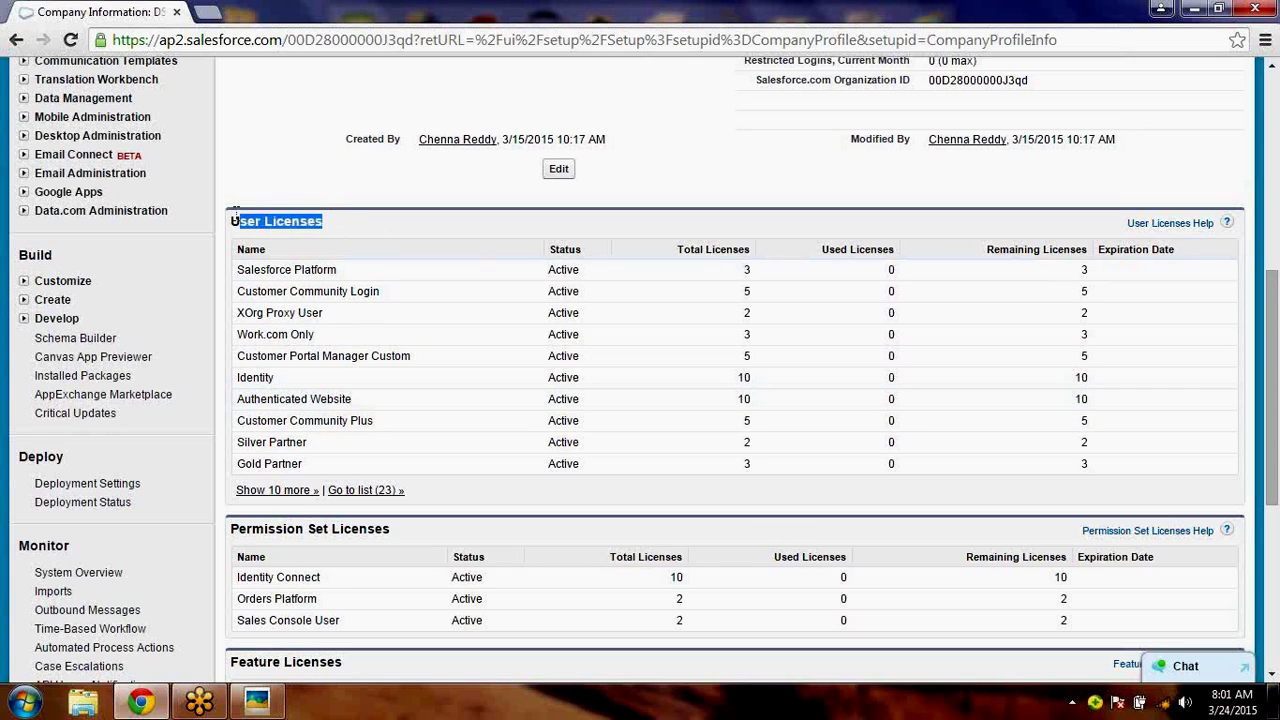
{"action": "left_click", "coordinate": [344, 270]}
{"action": "left_click_drag", "start_coordinate": [344, 270], "coordinate": [734, 268]}
{"action": "left_click", "coordinate": [734, 270]}
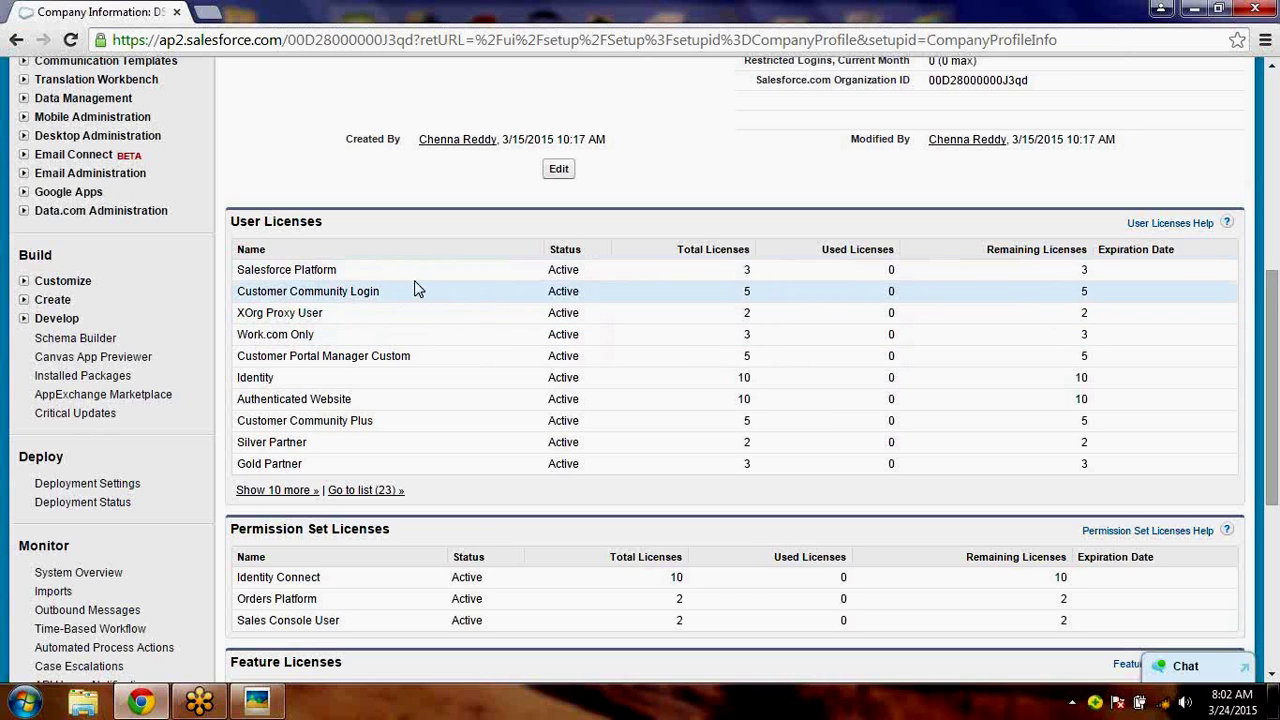
{"action": "left_click_drag", "start_coordinate": [351, 277], "coordinate": [238, 276]}
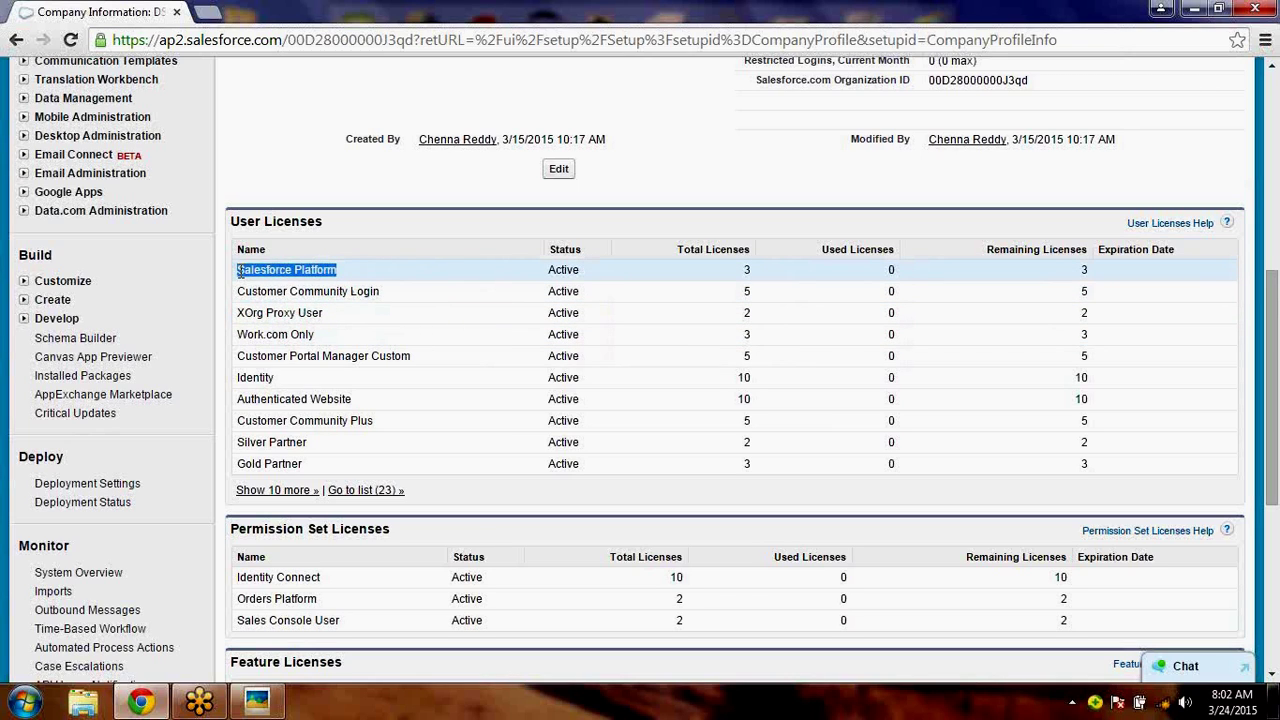
{"action": "left_click_drag", "start_coordinate": [888, 268], "coordinate": [906, 268]}
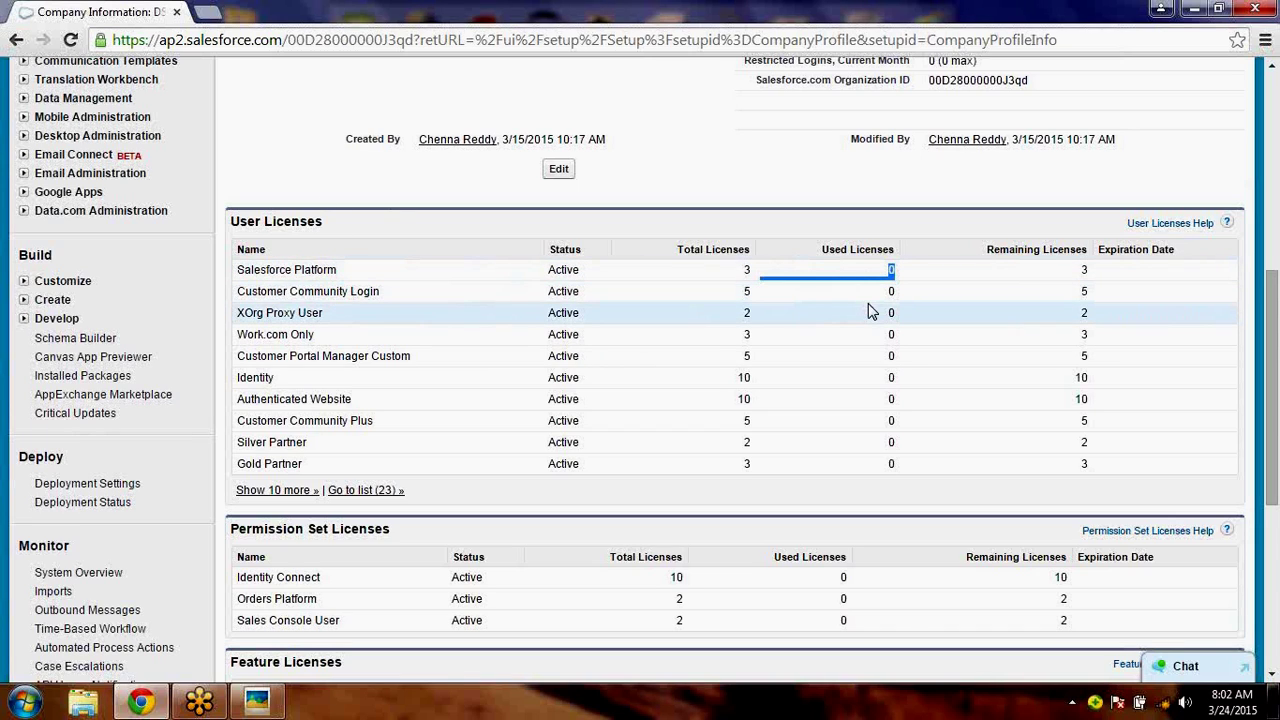
{"action": "left_click", "coordinate": [422, 371]}
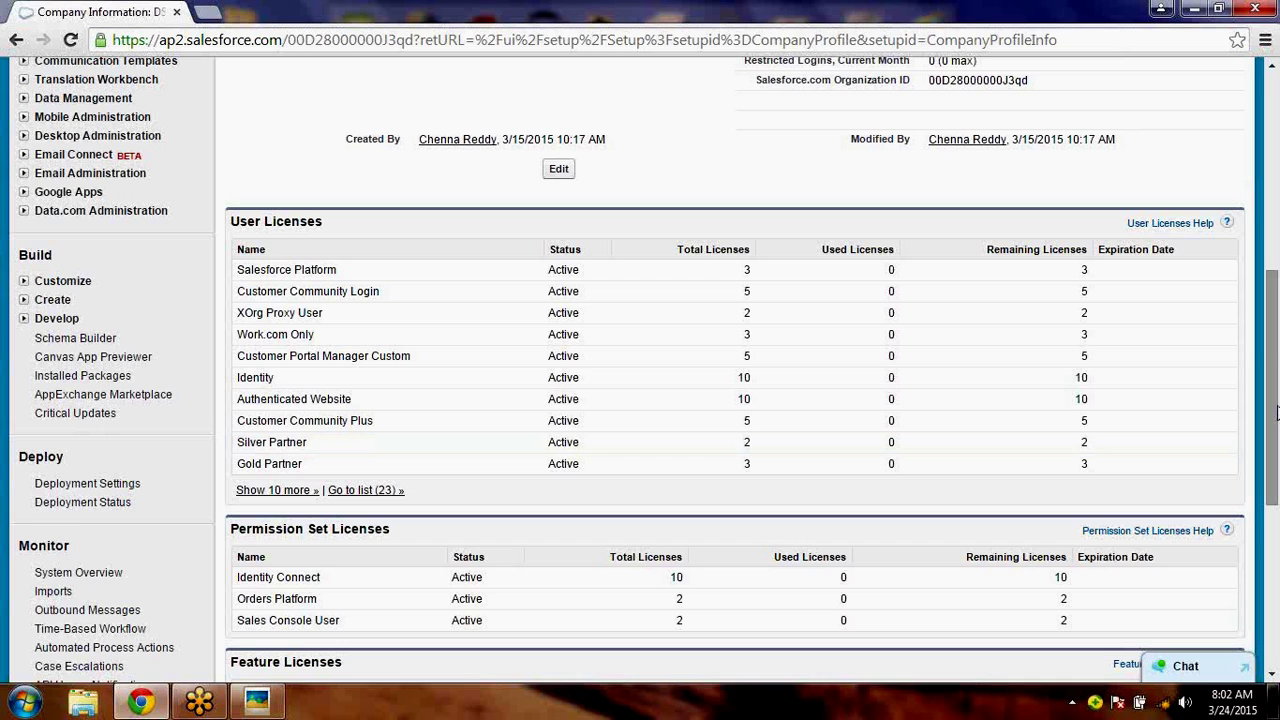
{"action": "left_click_drag", "start_coordinate": [1275, 410], "coordinate": [1277, 560]}
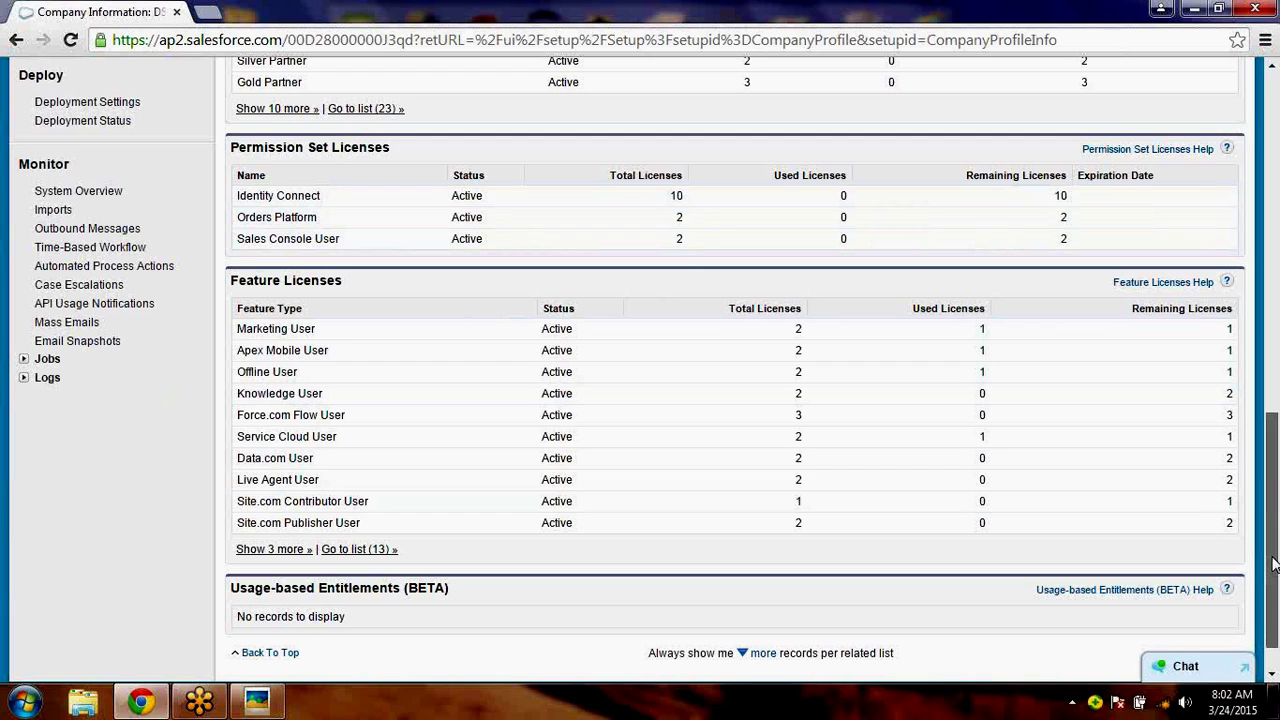
{"action": "left_click_drag", "start_coordinate": [1273, 565], "coordinate": [1275, 598]}
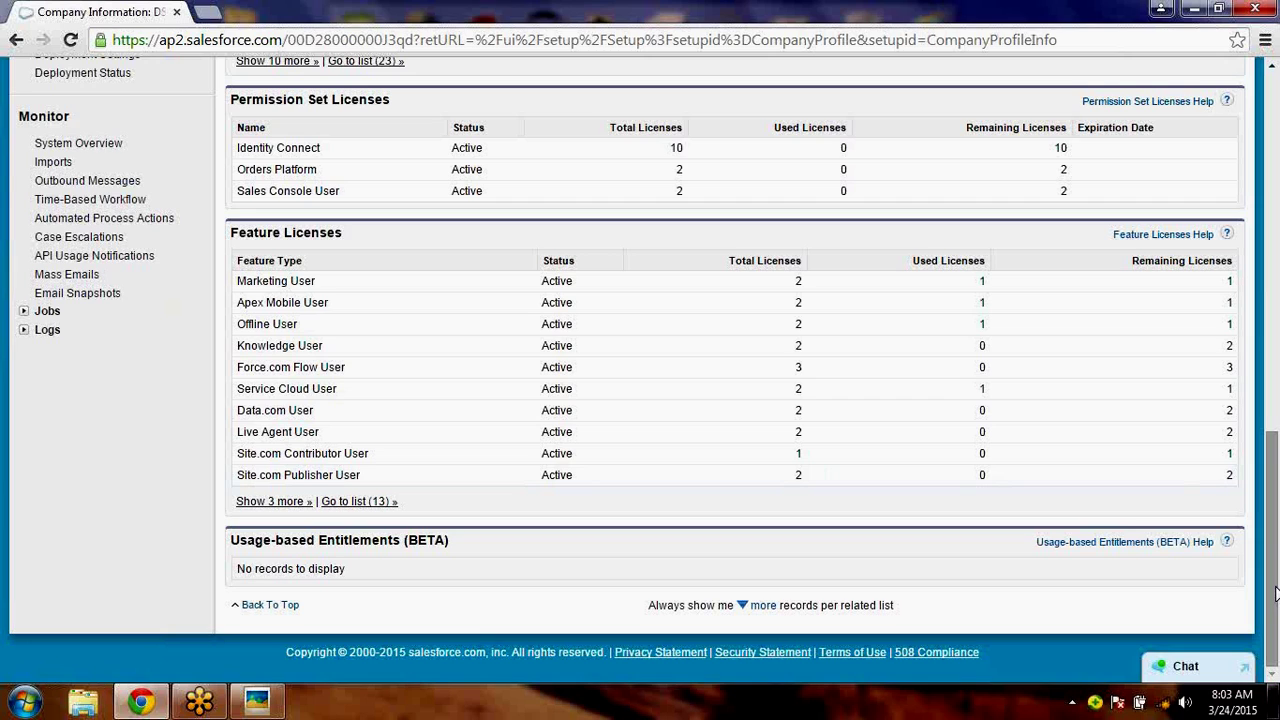
{"action": "left_click_drag", "start_coordinate": [1275, 594], "coordinate": [1259, 289]}
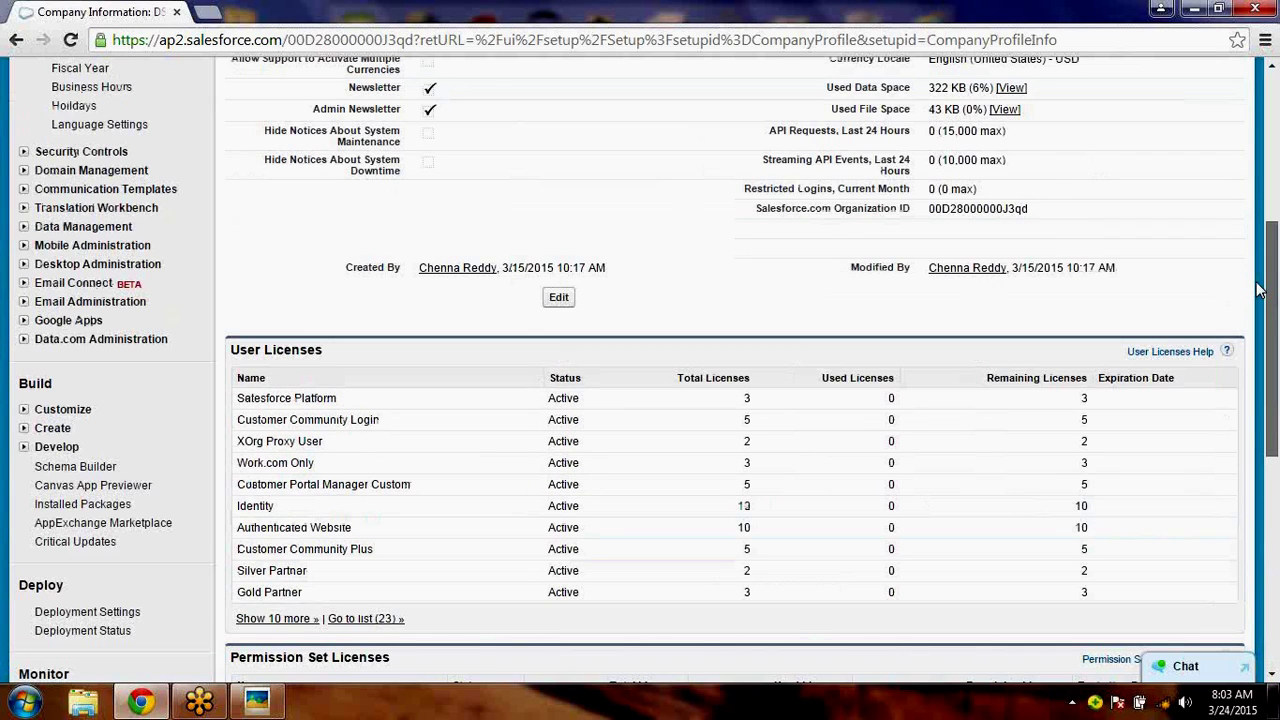
{"action": "scroll", "coordinate": [1275, 441], "scroll_direction": "down", "scroll_amount": 1}
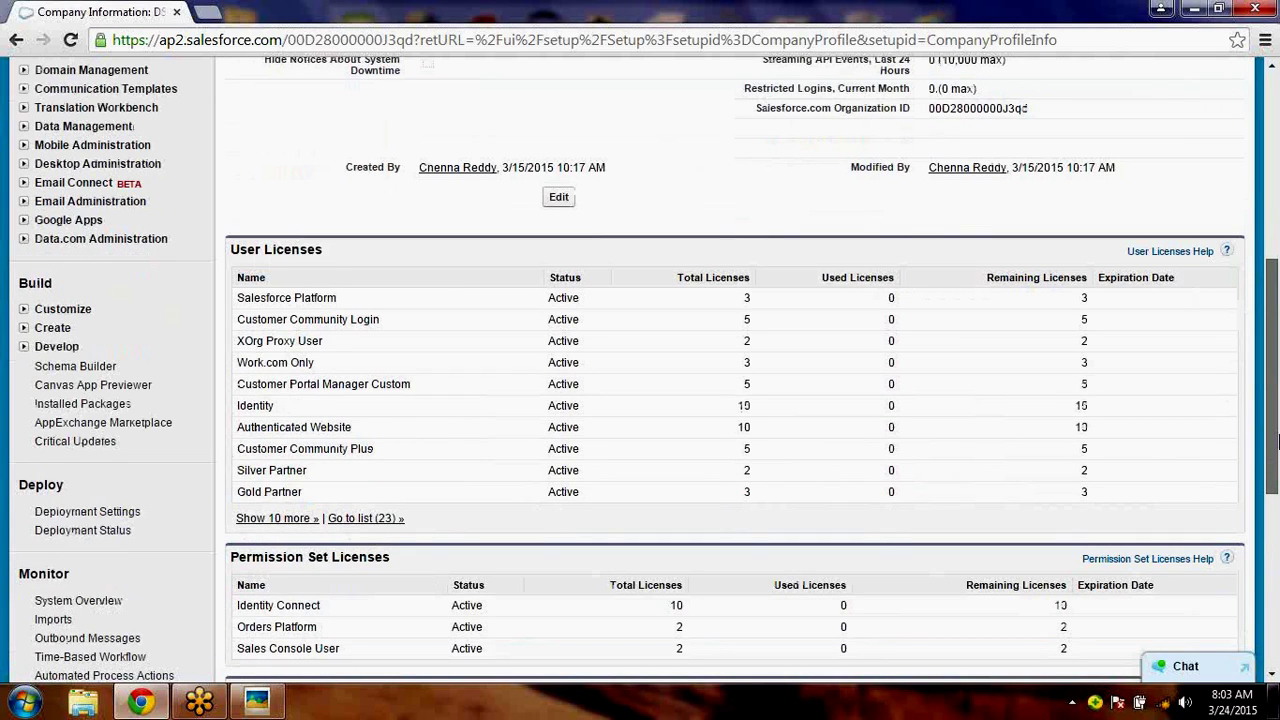
{"action": "scroll", "coordinate": [1275, 441], "scroll_direction": "down", "scroll_amount": 1}
{"action": "left_click_drag", "start_coordinate": [740, 266], "coordinate": [868, 274]}
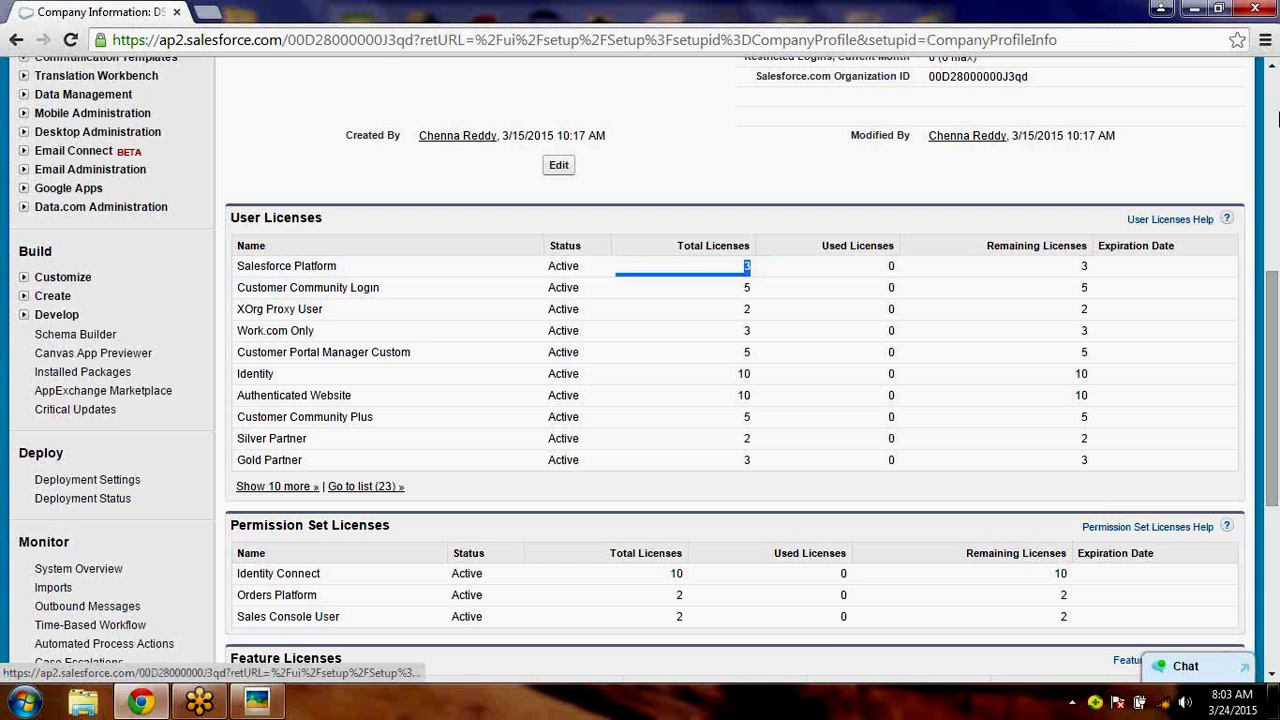
{"action": "left_click", "coordinate": [1277, 118]}
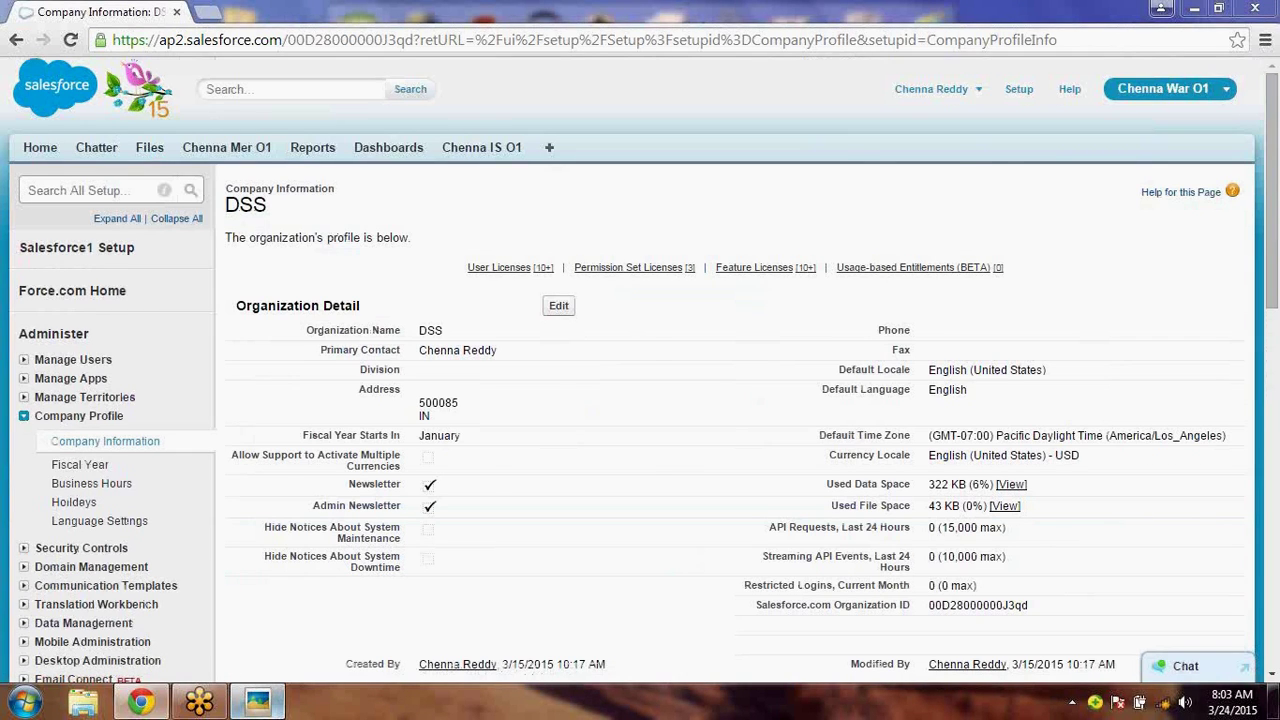
- Collapse and re-expand Company Profile, then put the DSS Organization Detail into edit mode
{"action": "left_click", "coordinate": [24, 418]}
{"action": "left_click", "coordinate": [24, 418]}
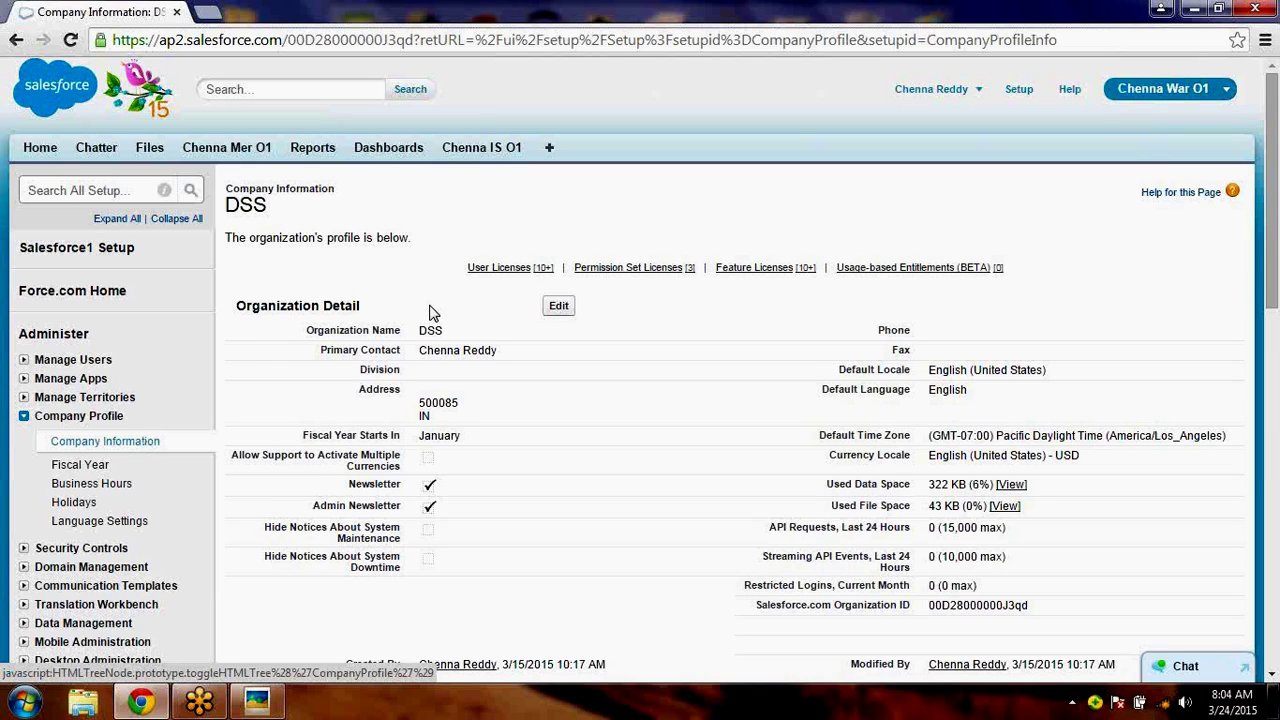
{"action": "left_click", "coordinate": [559, 307]}
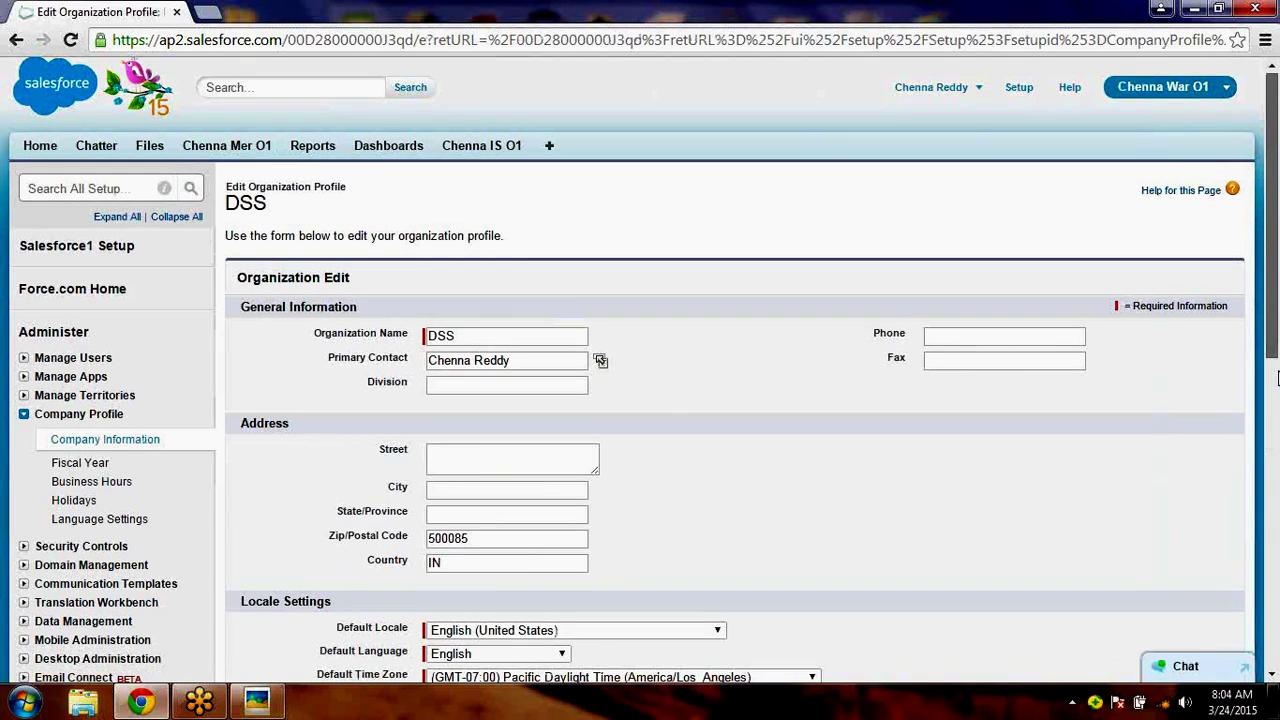
- Review the DSS edit form down to Save/Cancel, then leave it unsaved for Company Information
{"action": "scroll", "coordinate": [1277, 376], "scroll_direction": "down", "scroll_amount": 3}
{"action": "left_click", "coordinate": [589, 334]}
{"action": "left_click", "coordinate": [823, 274]}
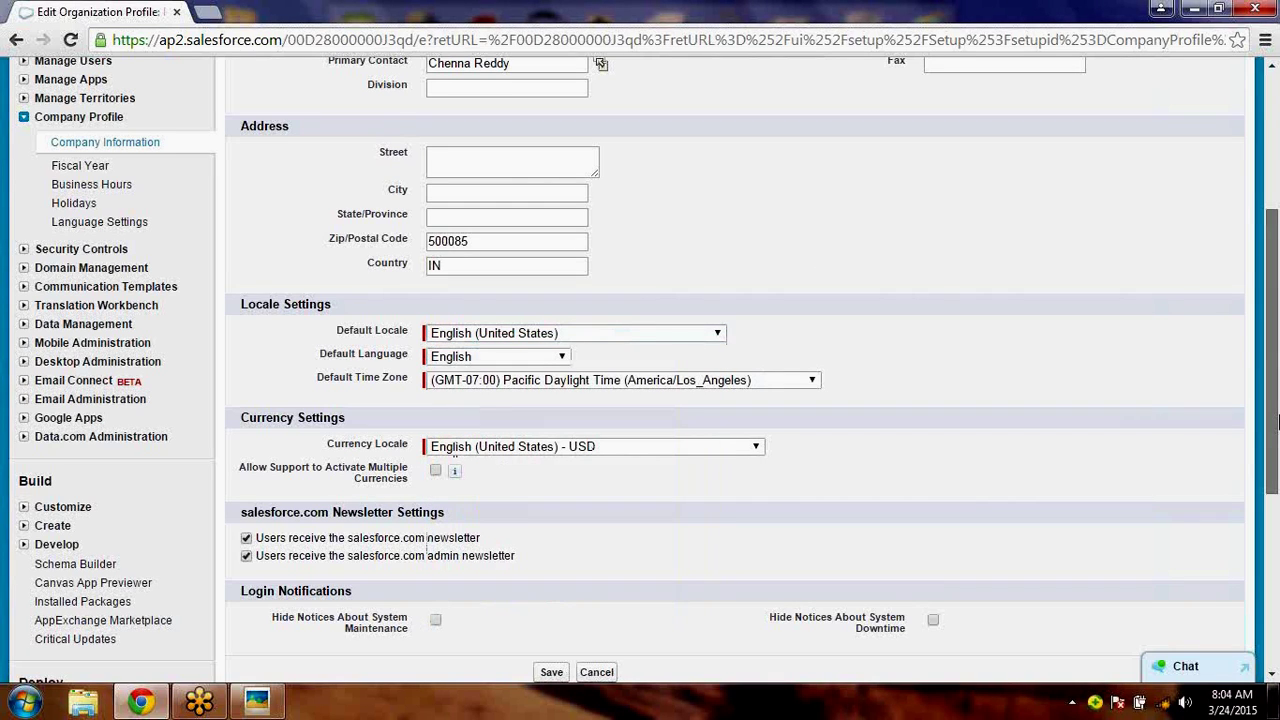
{"action": "scroll", "coordinate": [1277, 460], "scroll_direction": "down", "scroll_amount": 1}
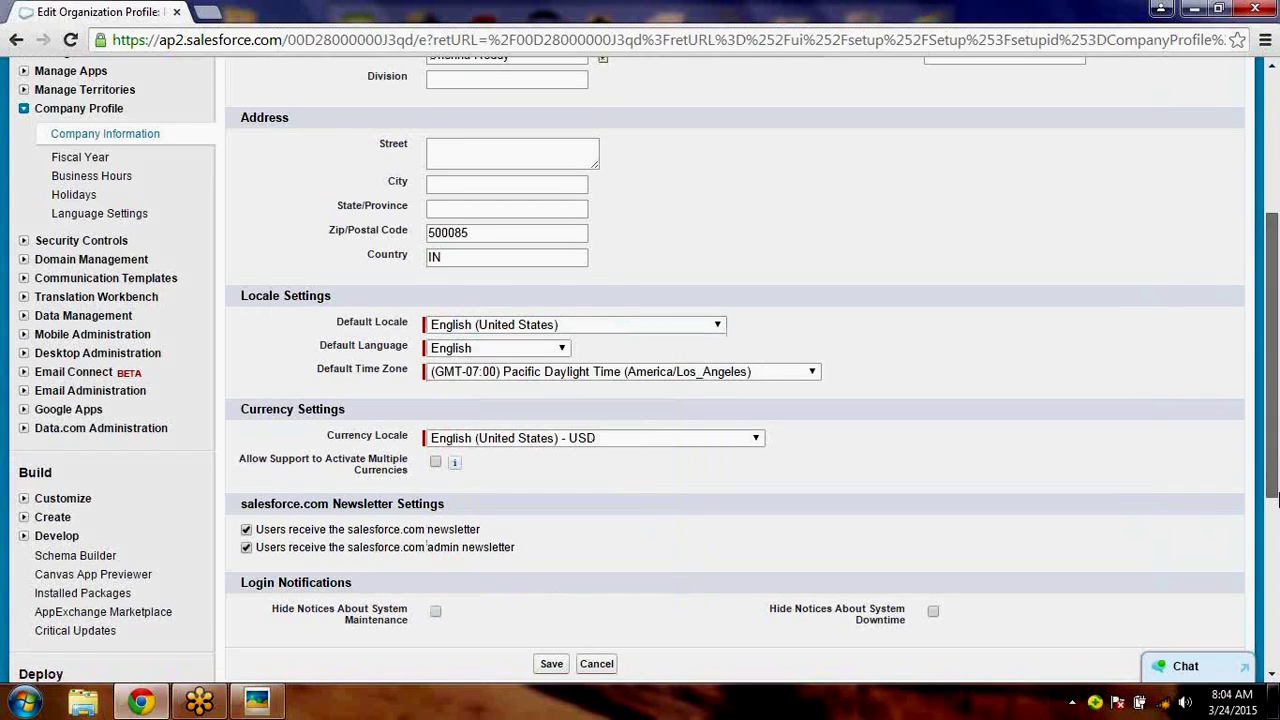
{"action": "scroll", "coordinate": [1277, 500], "scroll_direction": "down", "scroll_amount": 3}
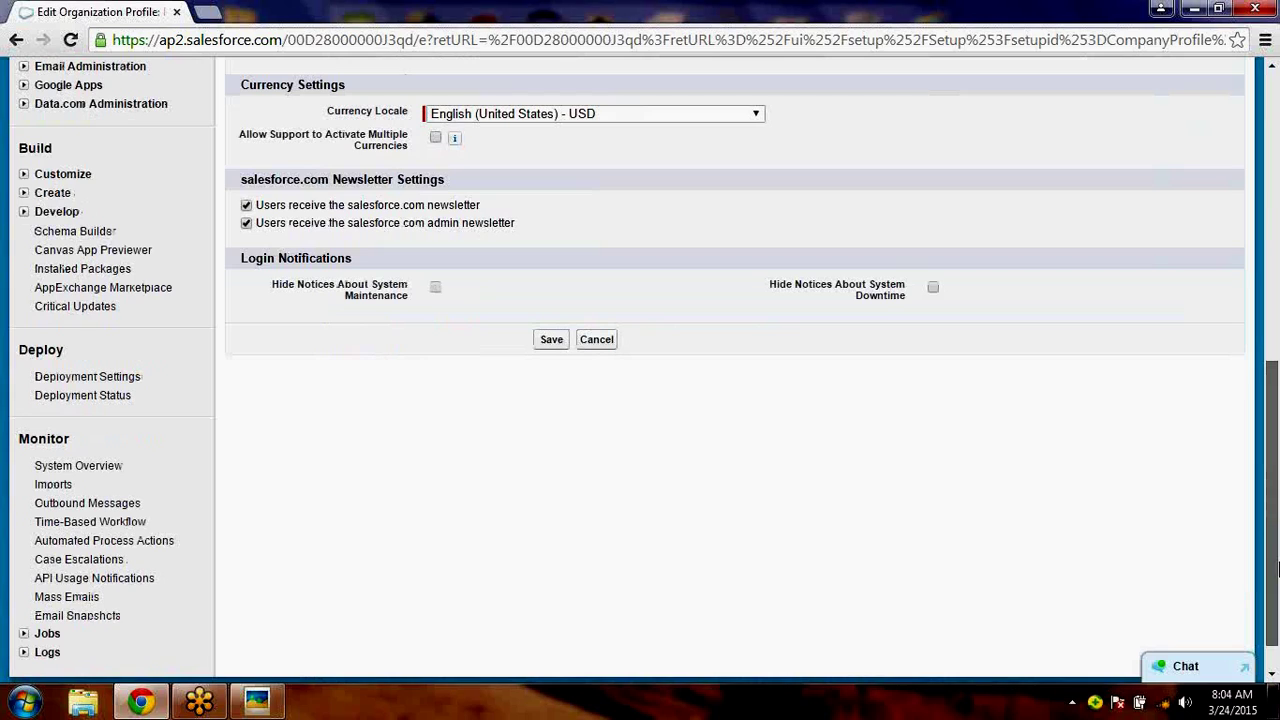
{"action": "scroll", "coordinate": [1040, 400], "scroll_direction": "up", "scroll_amount": 12}
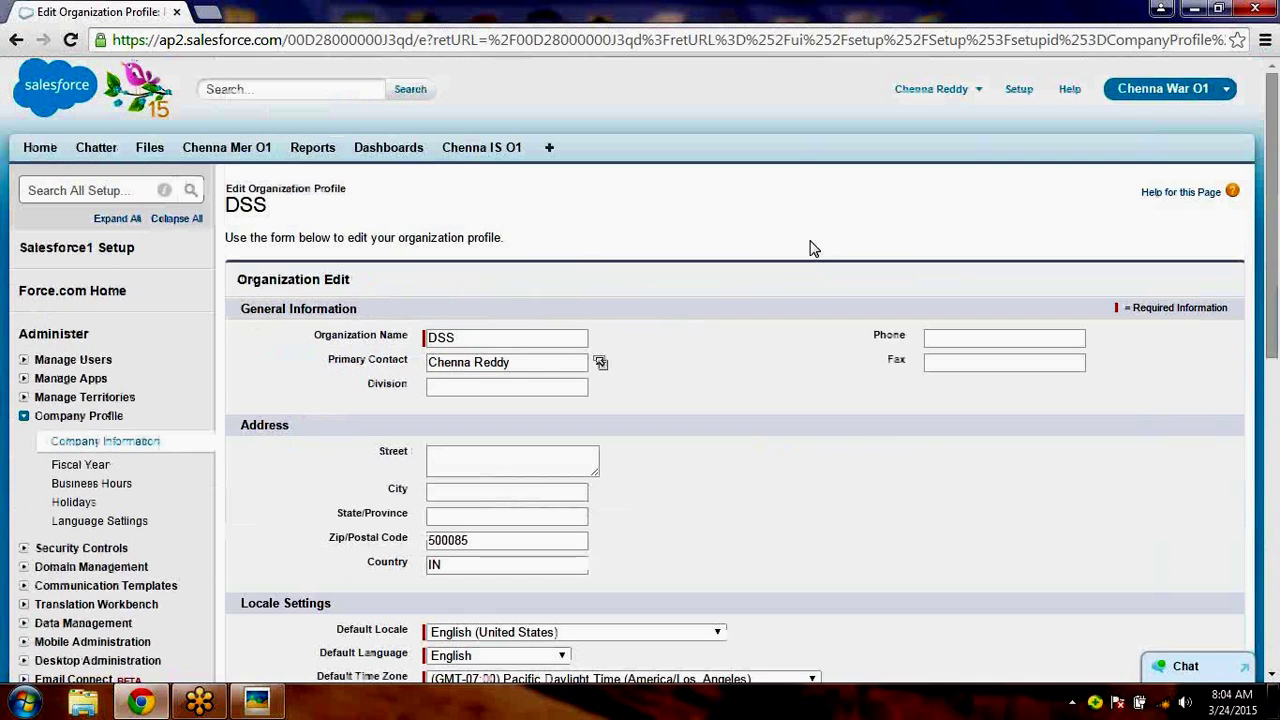
{"action": "left_click", "coordinate": [138, 448]}
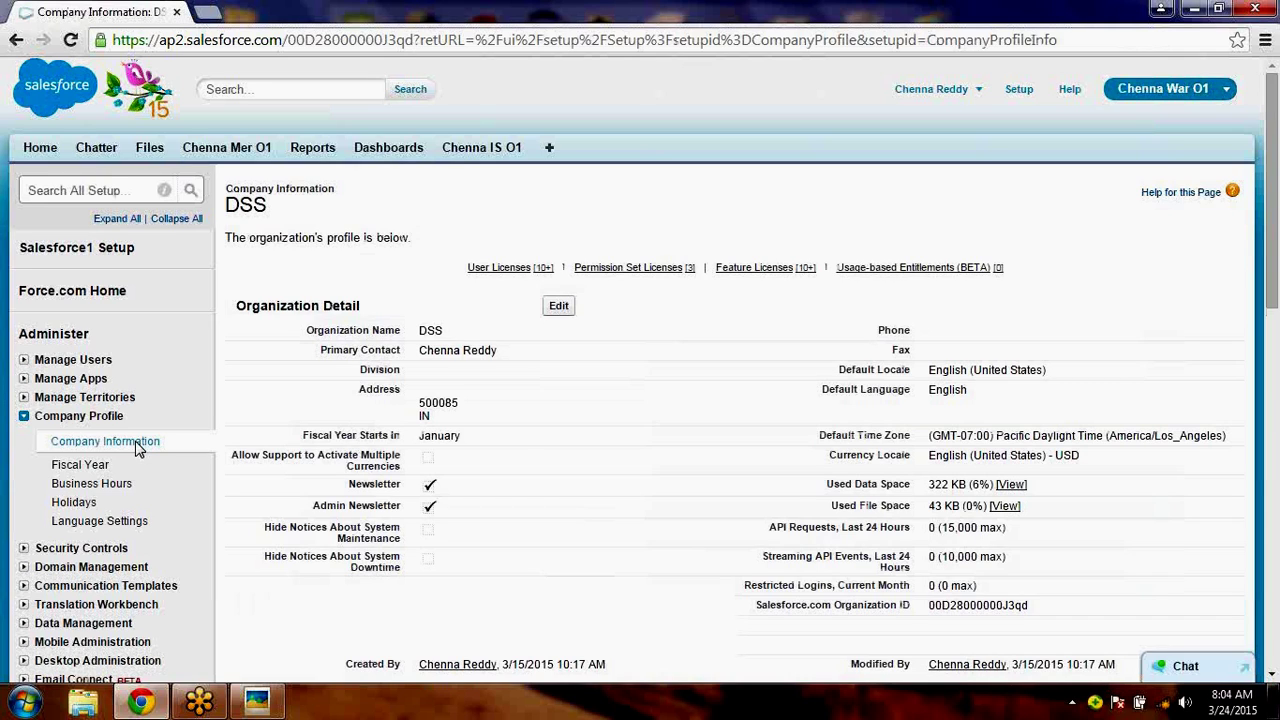
{"action": "left_click", "coordinate": [138, 449]}
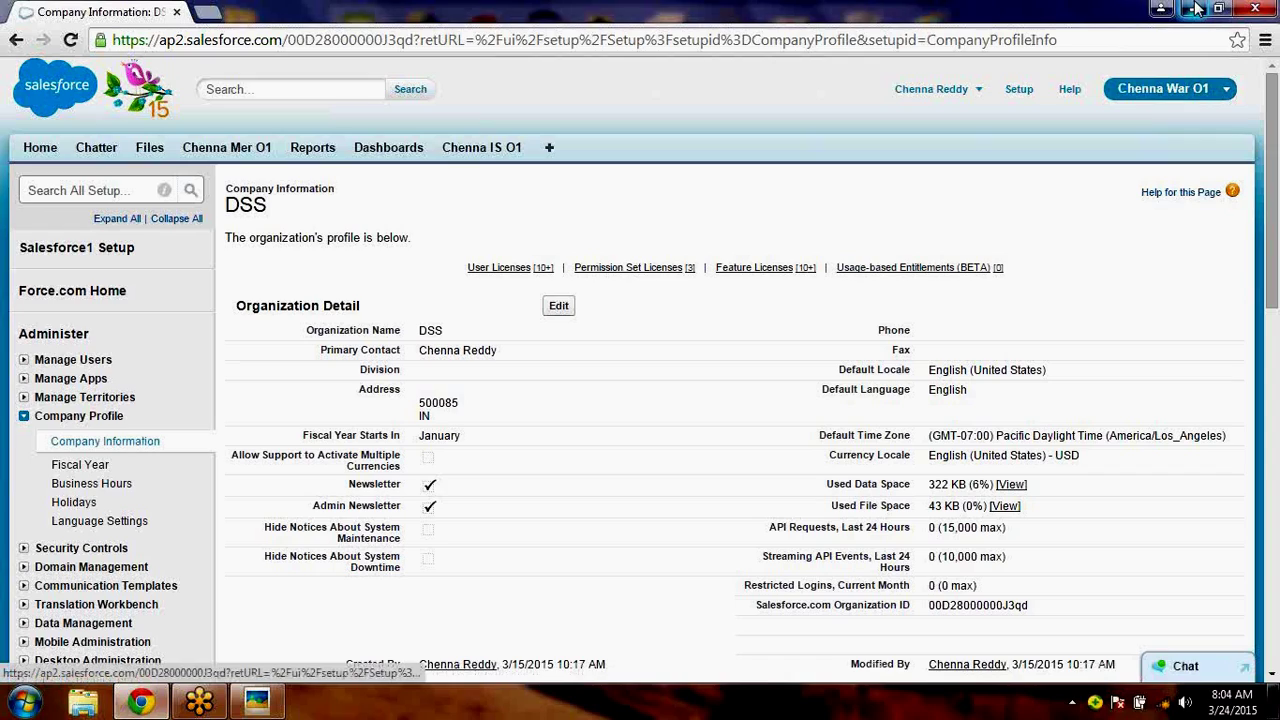
- Open the Word notes document '2' from the CC folder on the desktop
{"action": "left_click", "coordinate": [1195, 9]}
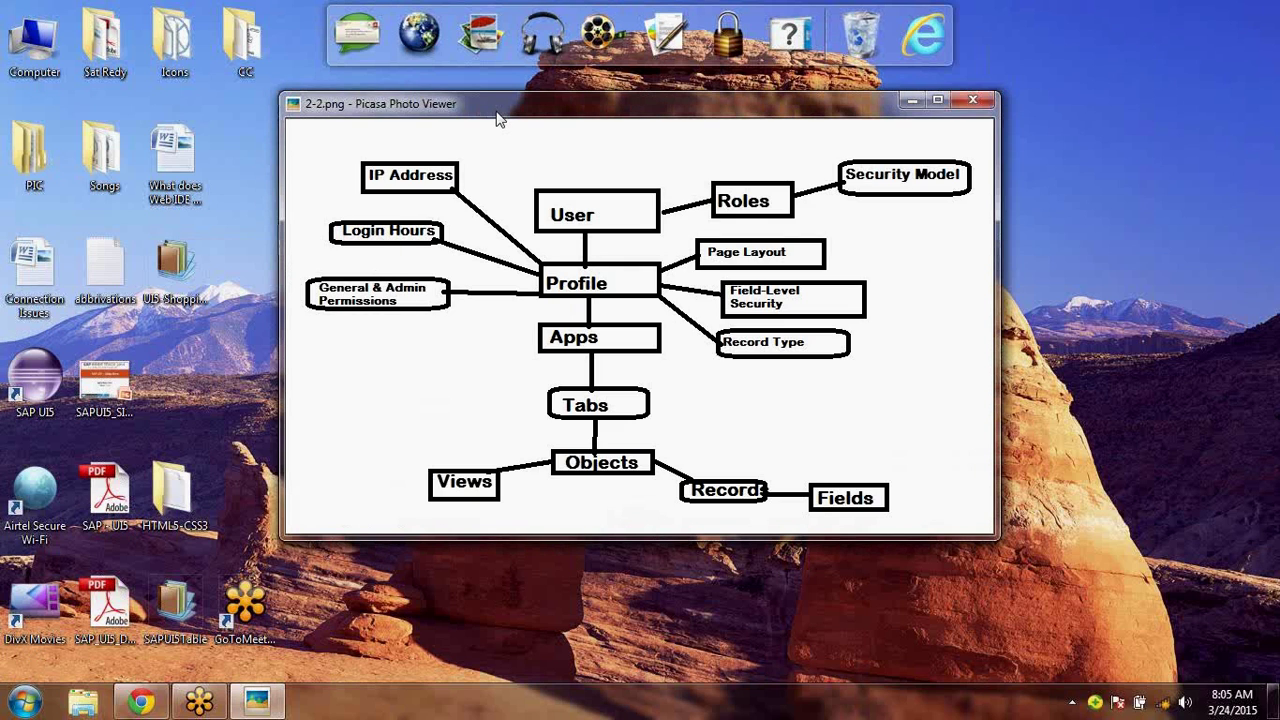
{"action": "left_click", "coordinate": [228, 48]}
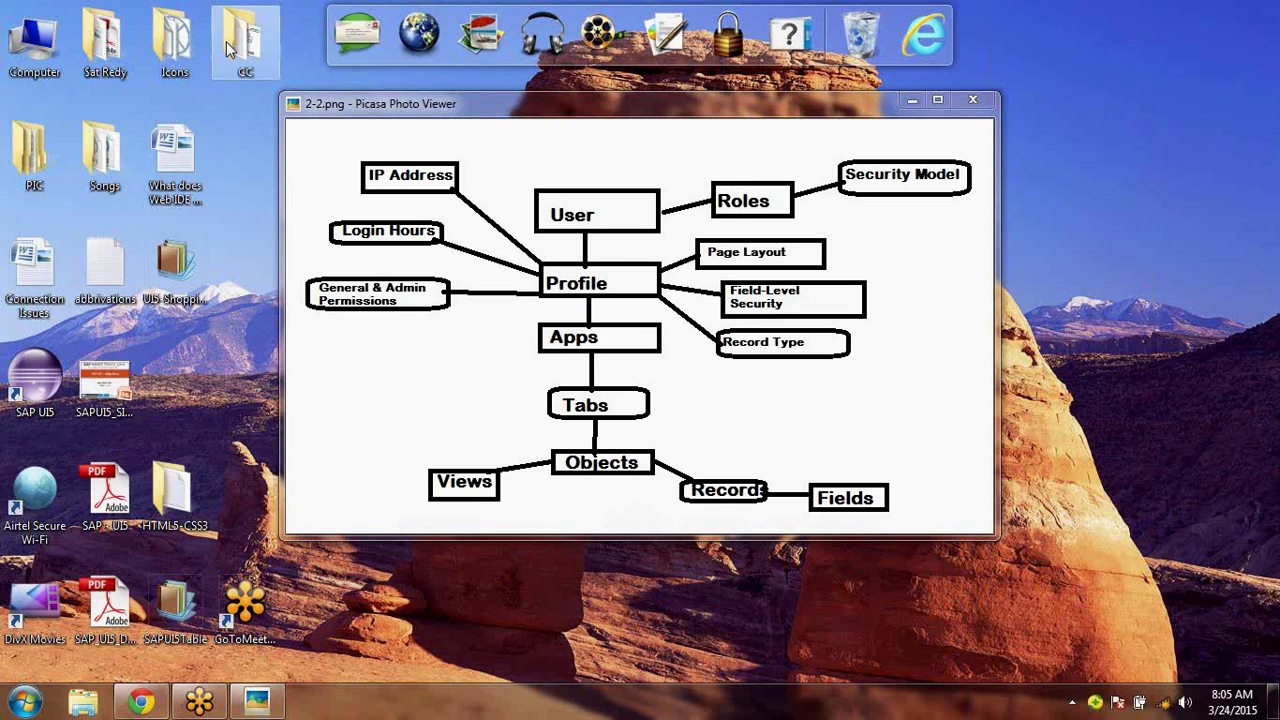
{"action": "double_click", "coordinate": [226, 41]}
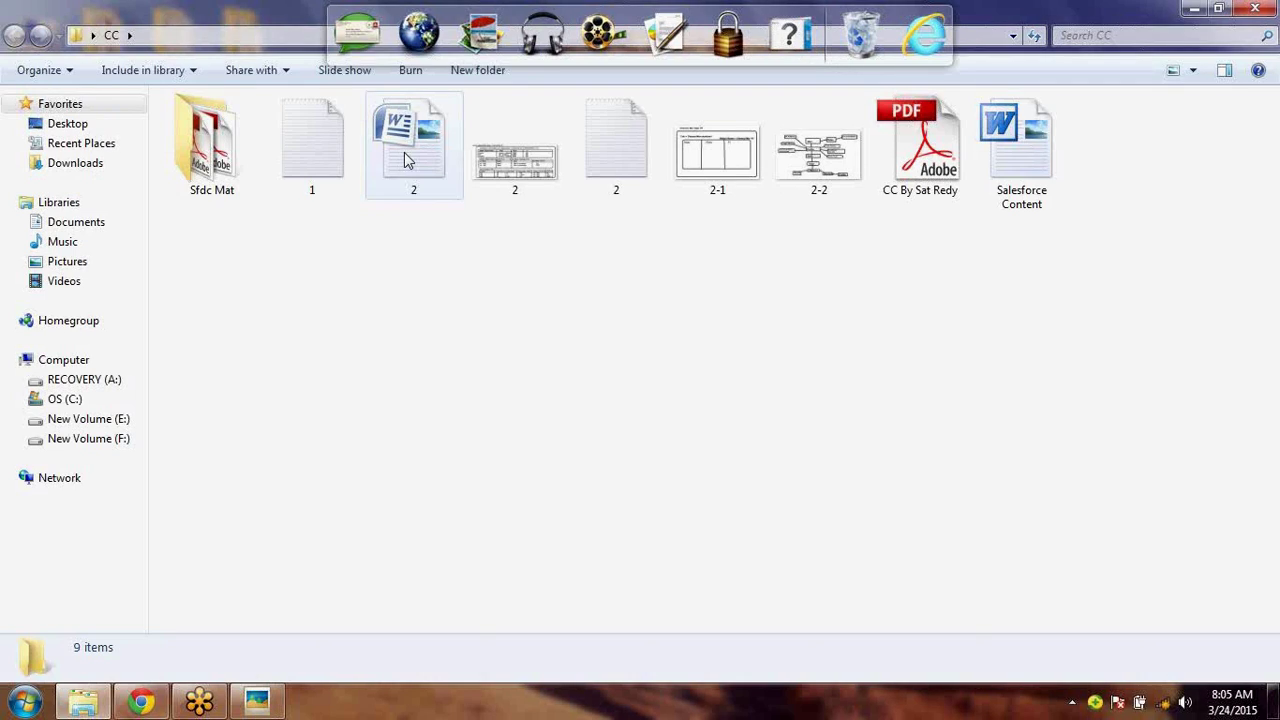
{"action": "double_click", "coordinate": [406, 161]}
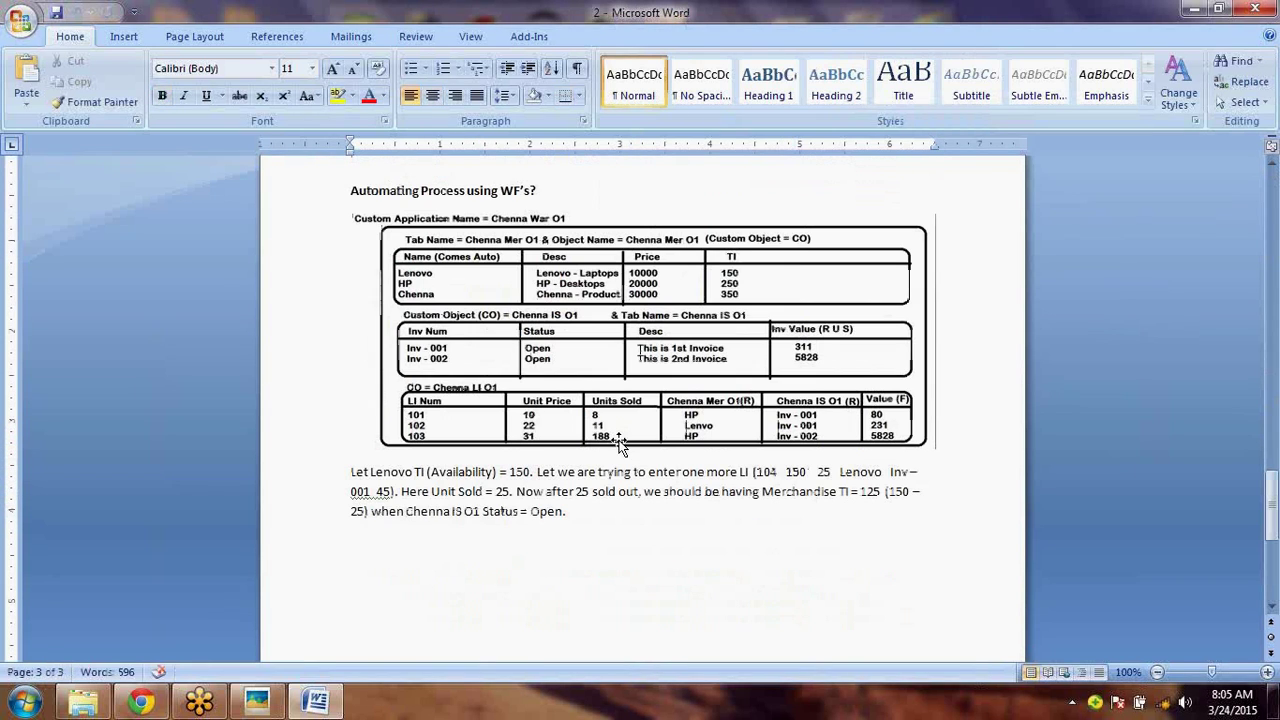
- Add an enlarged, bold 'Administration: -' heading at the end of the notes
{"action": "type", "text": "Admin"}
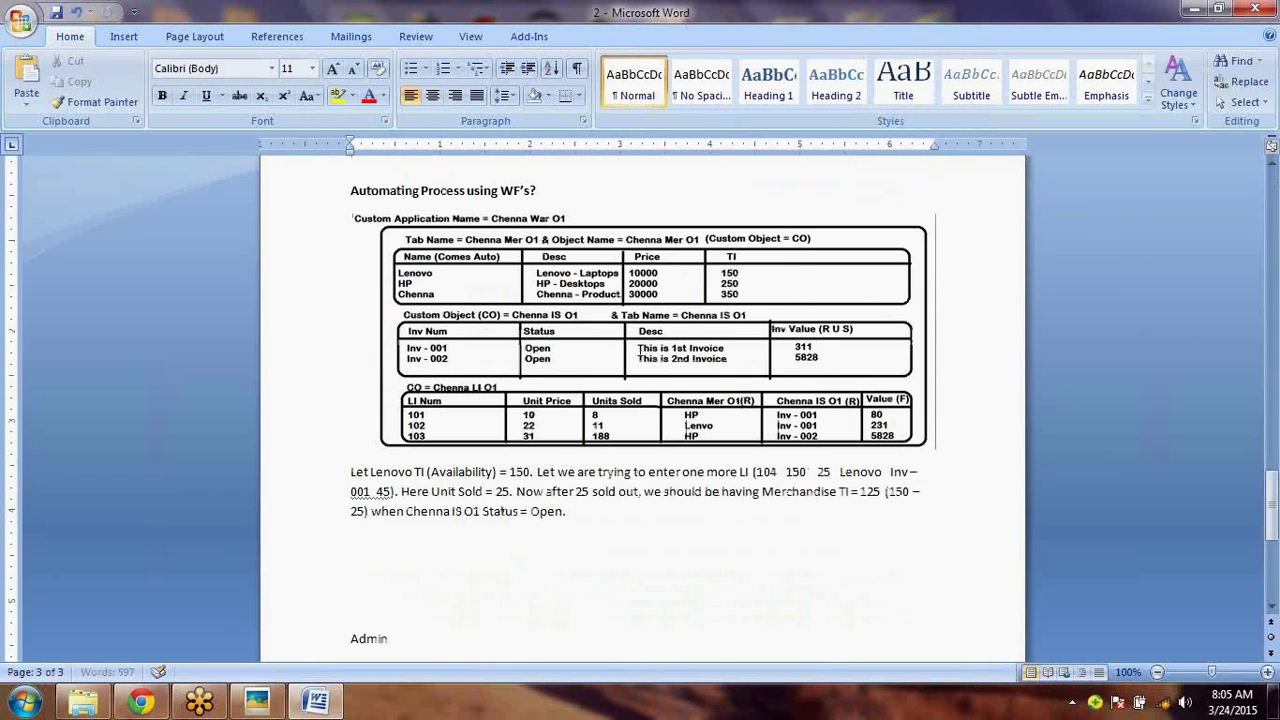
{"action": "type", "text": "istration: -"}
{"action": "scroll", "coordinate": [355, 600], "scroll_direction": "down", "scroll_amount": 1}
{"action": "triple_click", "coordinate": [355, 598]}
{"action": "key", "text": "ctrl+shift+period"}
{"action": "key", "text": "ctrl+shift+period"}
{"action": "key", "text": "ctrl+shift+period"}
{"action": "key", "text": "ctrl+b"}
- Paste the diagram screenshot below the Administration heading
{"action": "key", "text": "Down"}
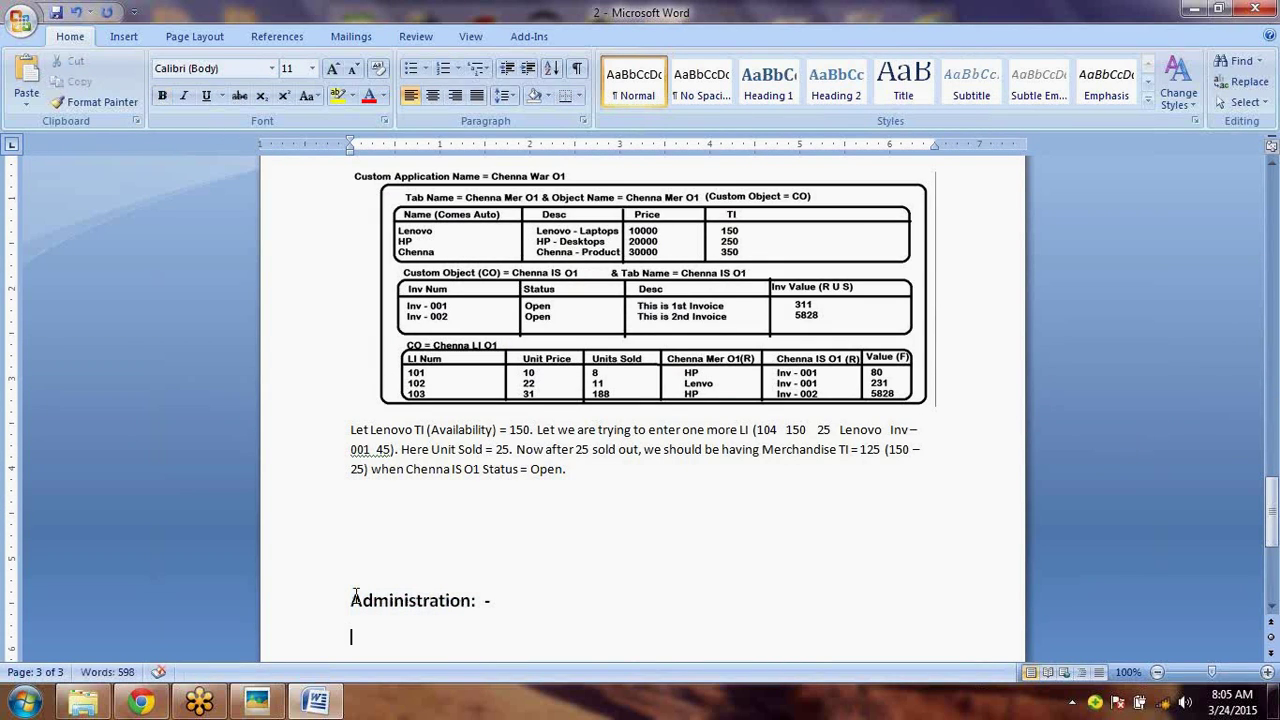
{"action": "scroll", "coordinate": [355, 596], "scroll_direction": "down", "scroll_amount": 1}
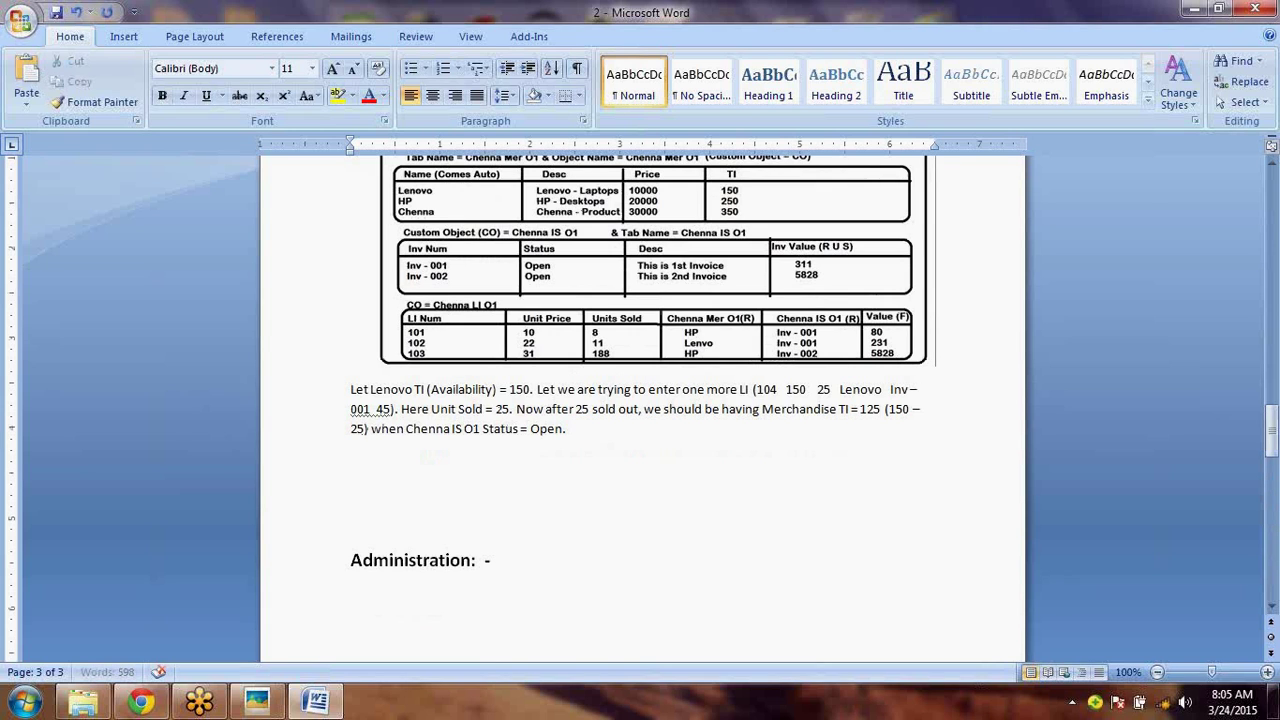
{"action": "key", "text": "ctrl+v"}
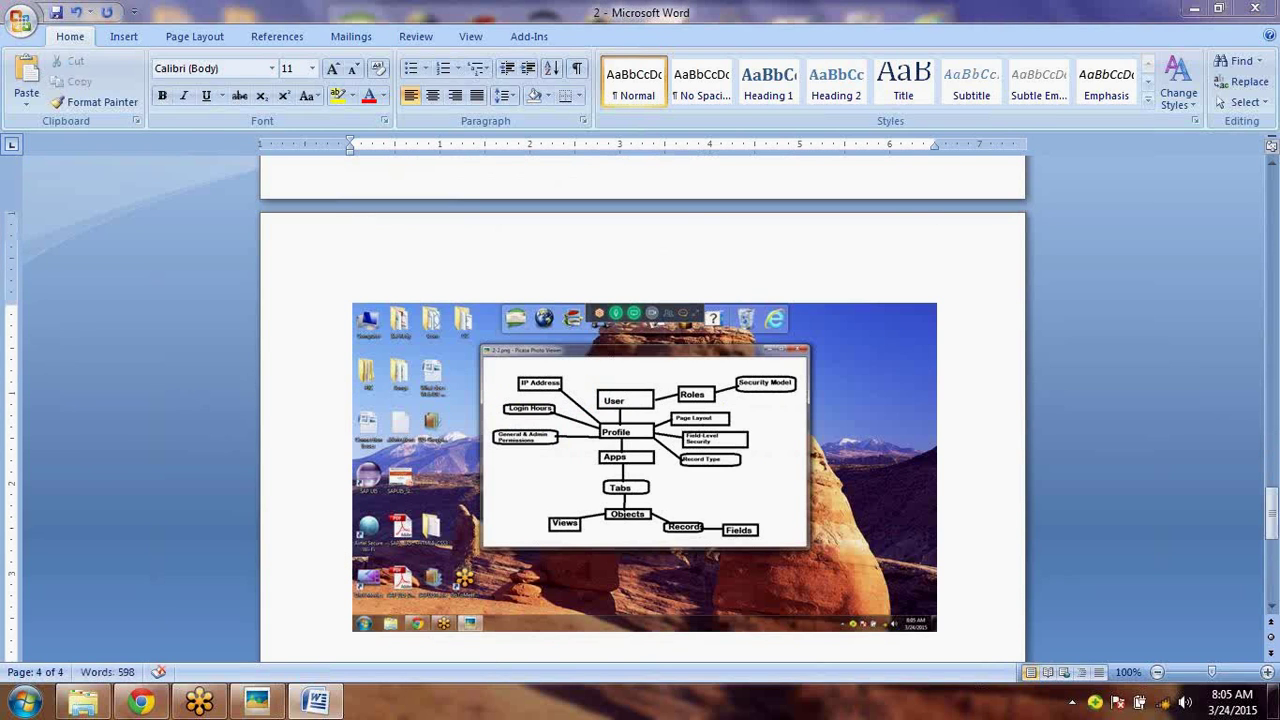
- Check the User–Profile diagram in the photo viewer, then close the viewer
{"action": "left_click", "coordinate": [252, 704]}
{"action": "left_click", "coordinate": [250, 708]}
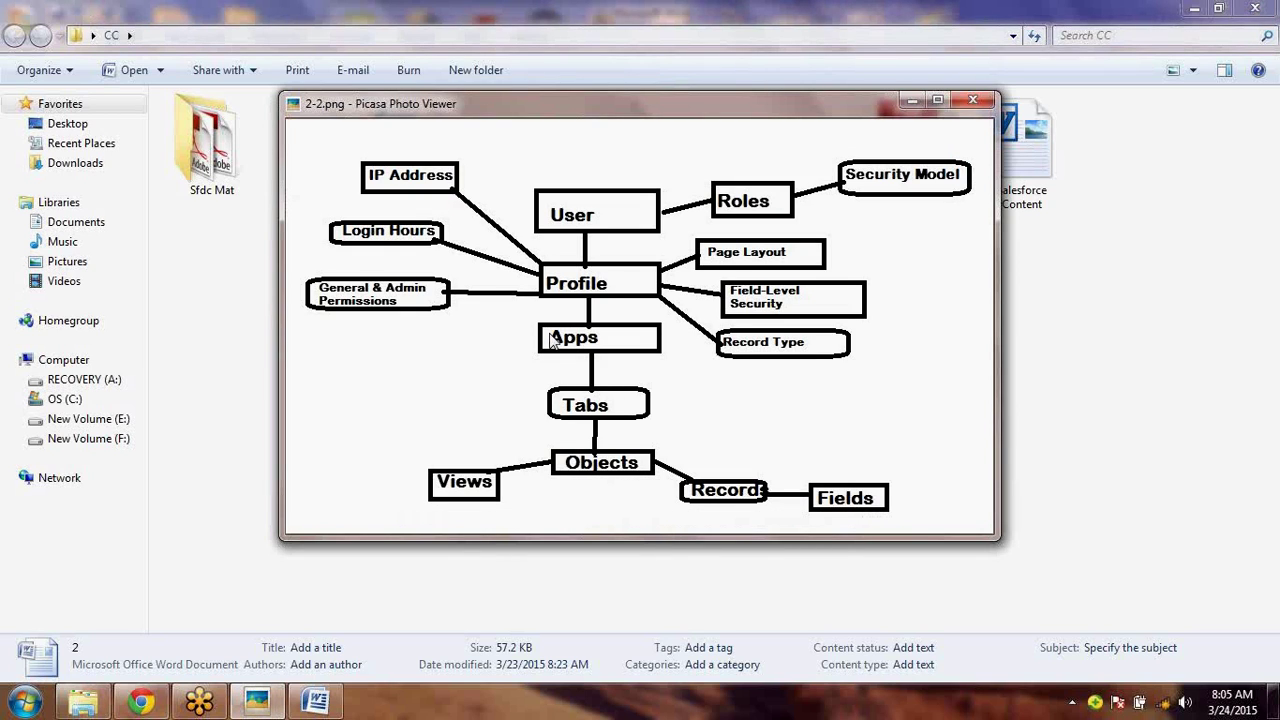
{"action": "key", "text": "Escape"}
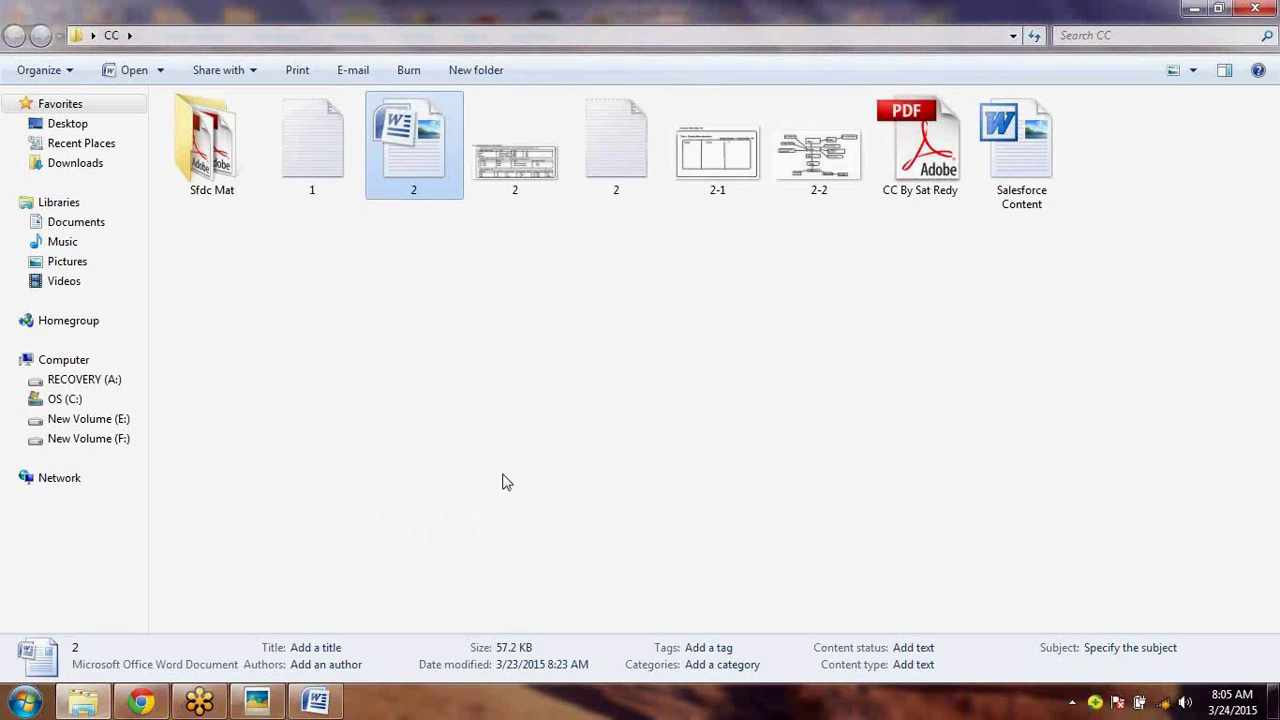
- Delete the pasted desktop screenshot from the last page of the Word notes
{"action": "left_click", "coordinate": [330, 708]}
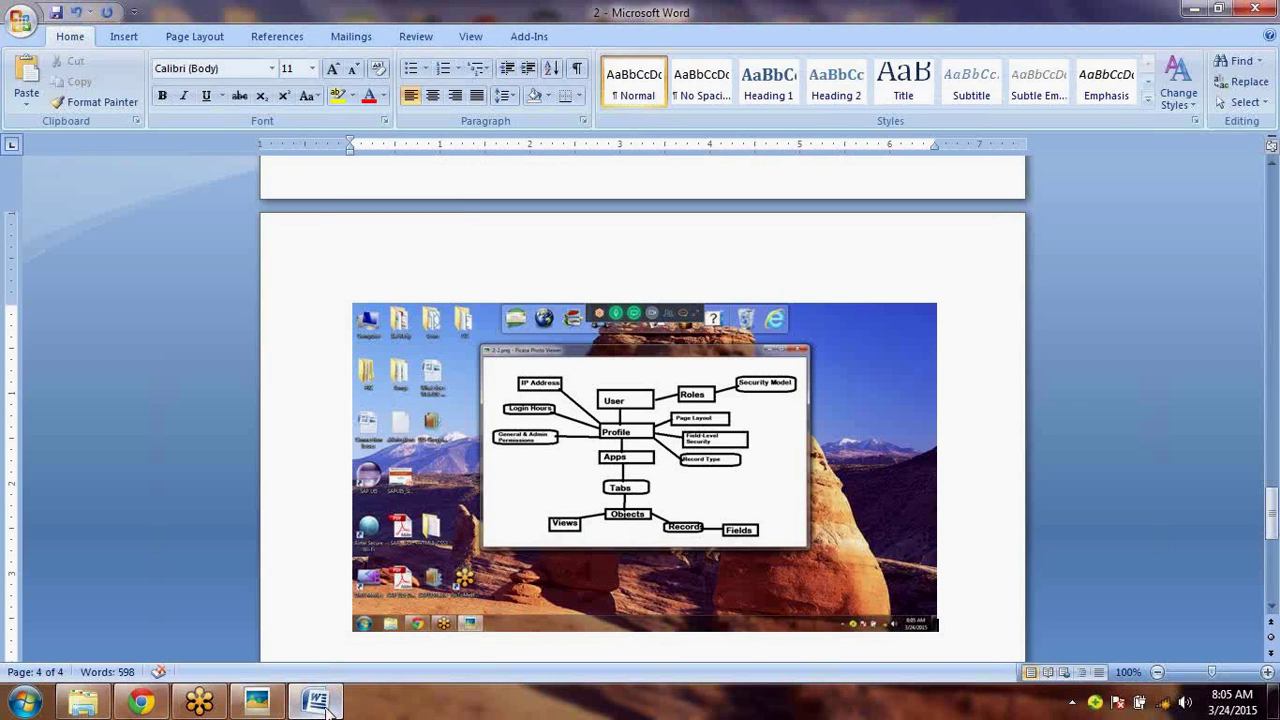
{"action": "left_click", "coordinate": [525, 476]}
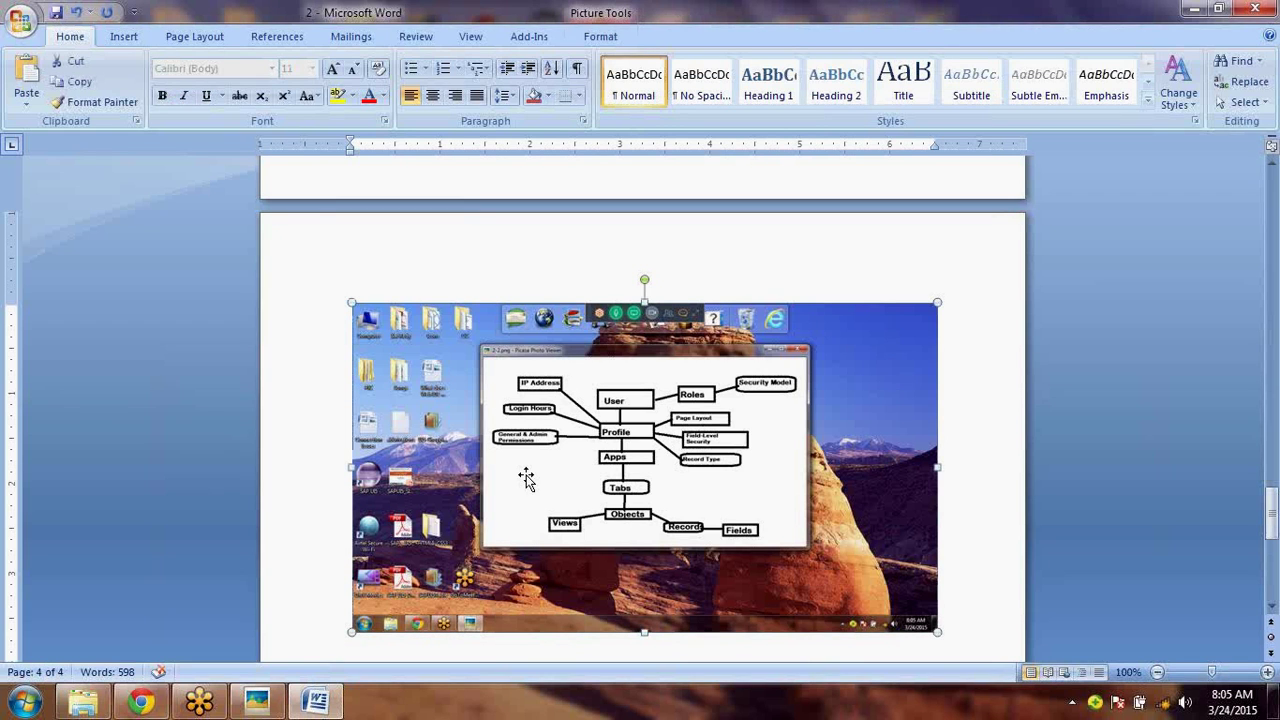
{"action": "key", "text": "Delete"}
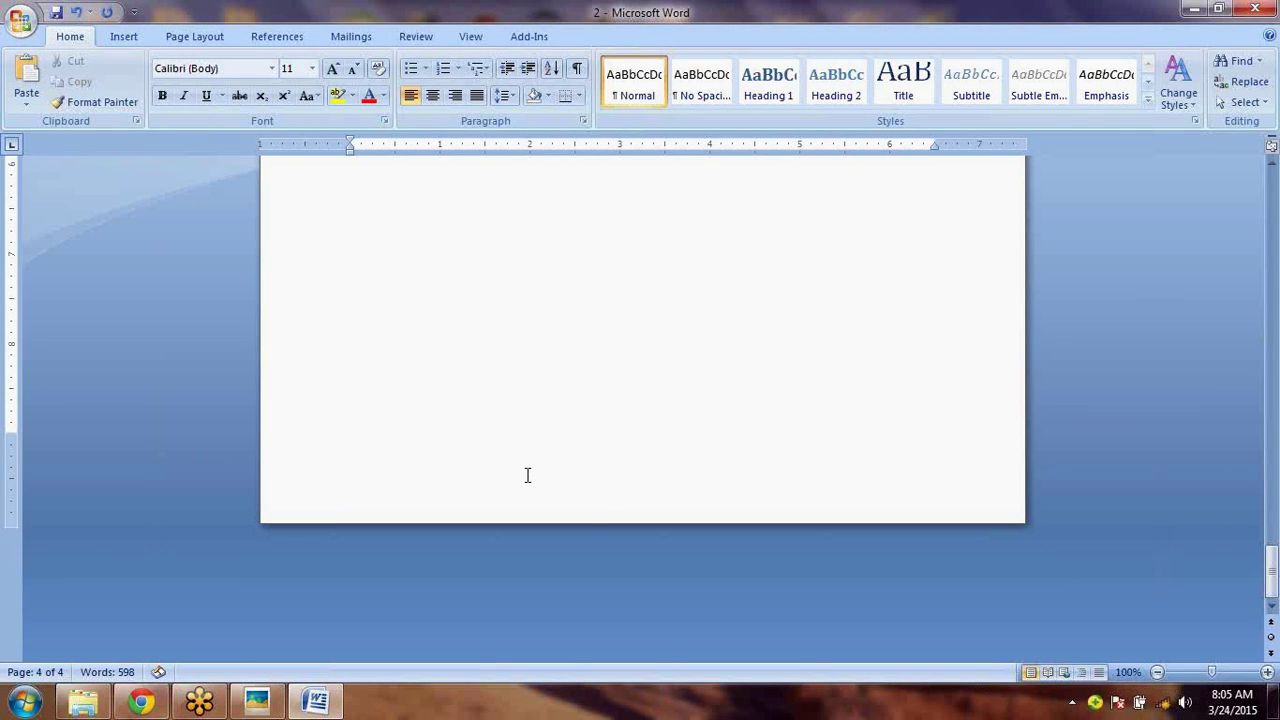
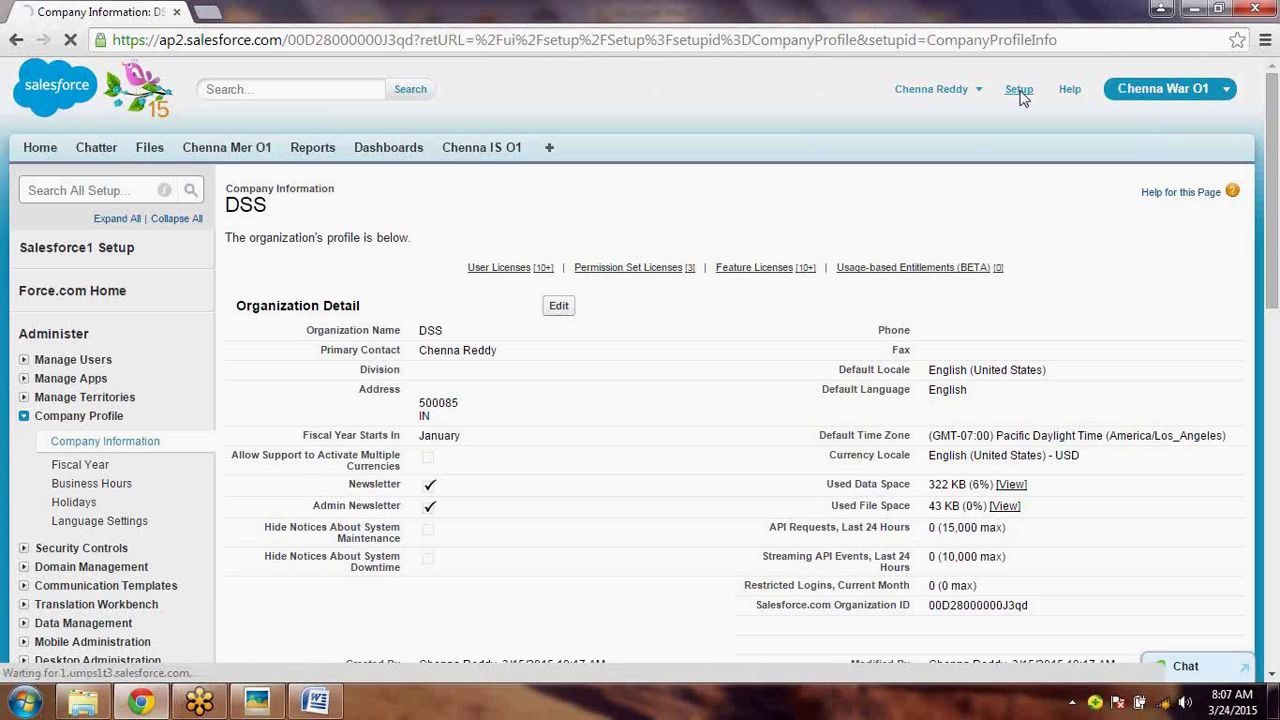
- Open the Profiles list from Setup under Manage Users
{"action": "left_click", "coordinate": [1019, 89]}
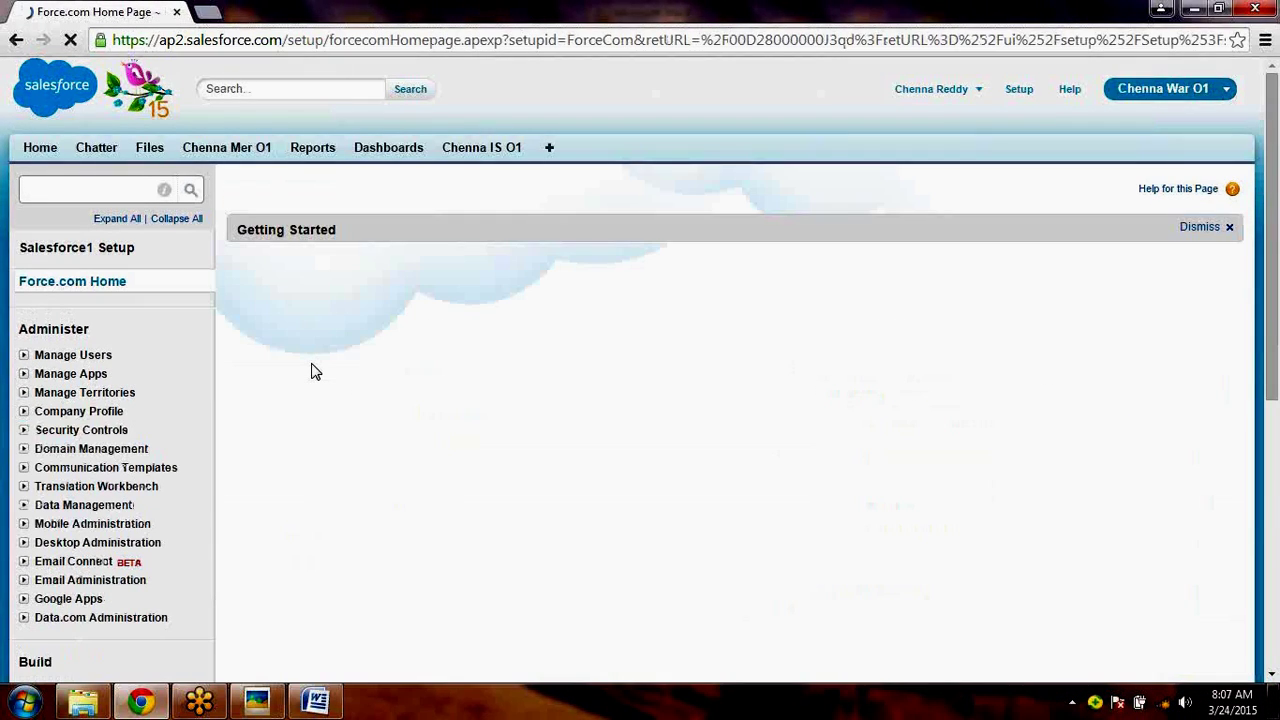
{"action": "left_click", "coordinate": [24, 356]}
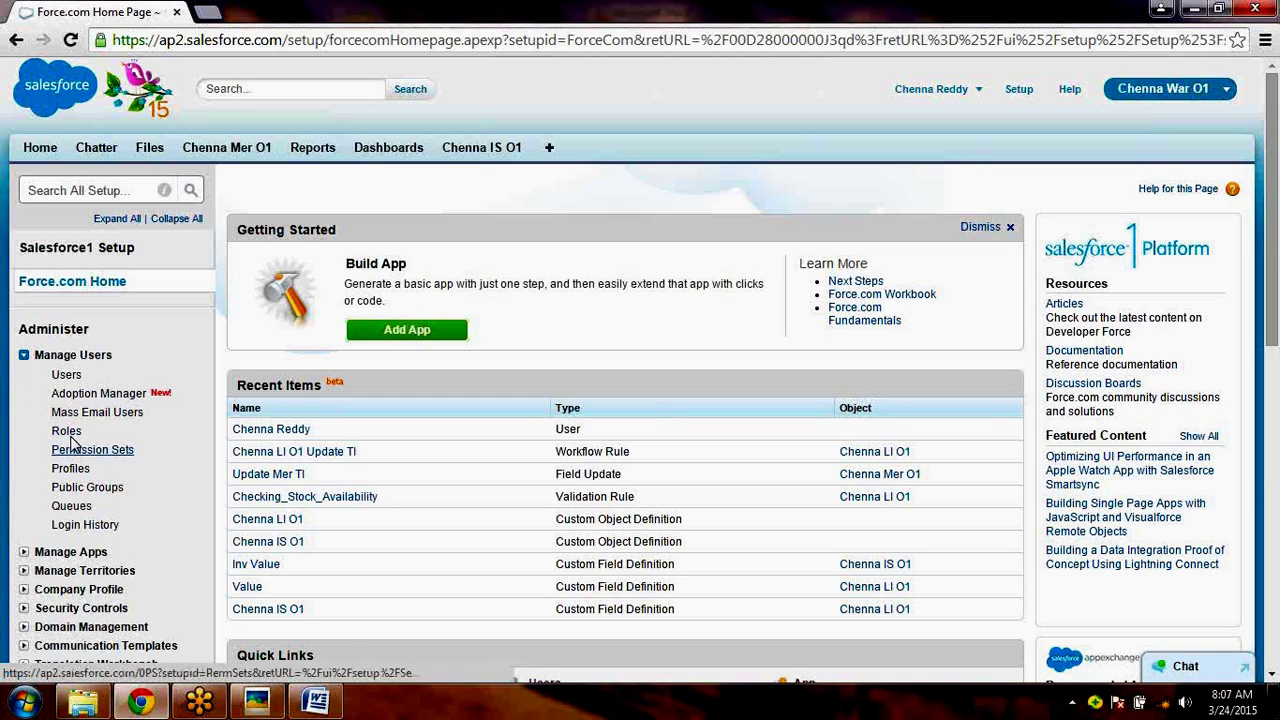
{"action": "left_click", "coordinate": [71, 469]}
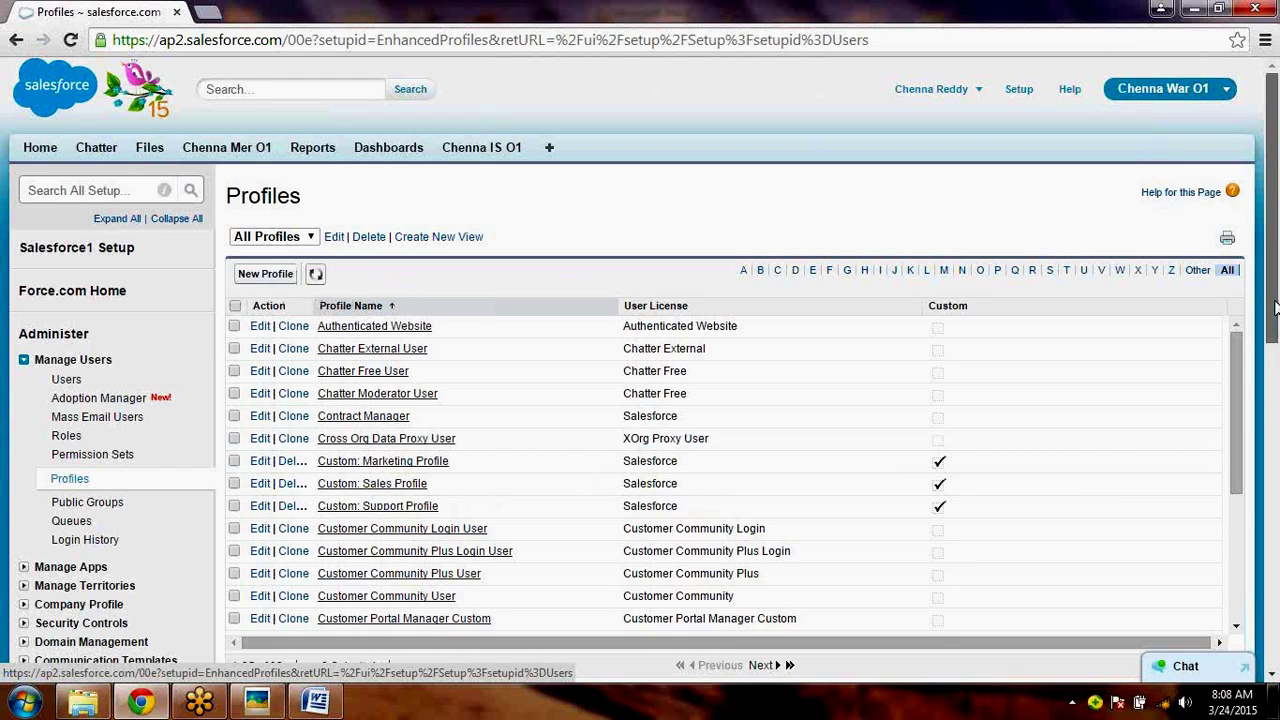
- Go to page 2 of the Profiles list and clone the Standard User profile
{"action": "left_click_drag", "start_coordinate": [1274, 310], "coordinate": [1274, 318]}
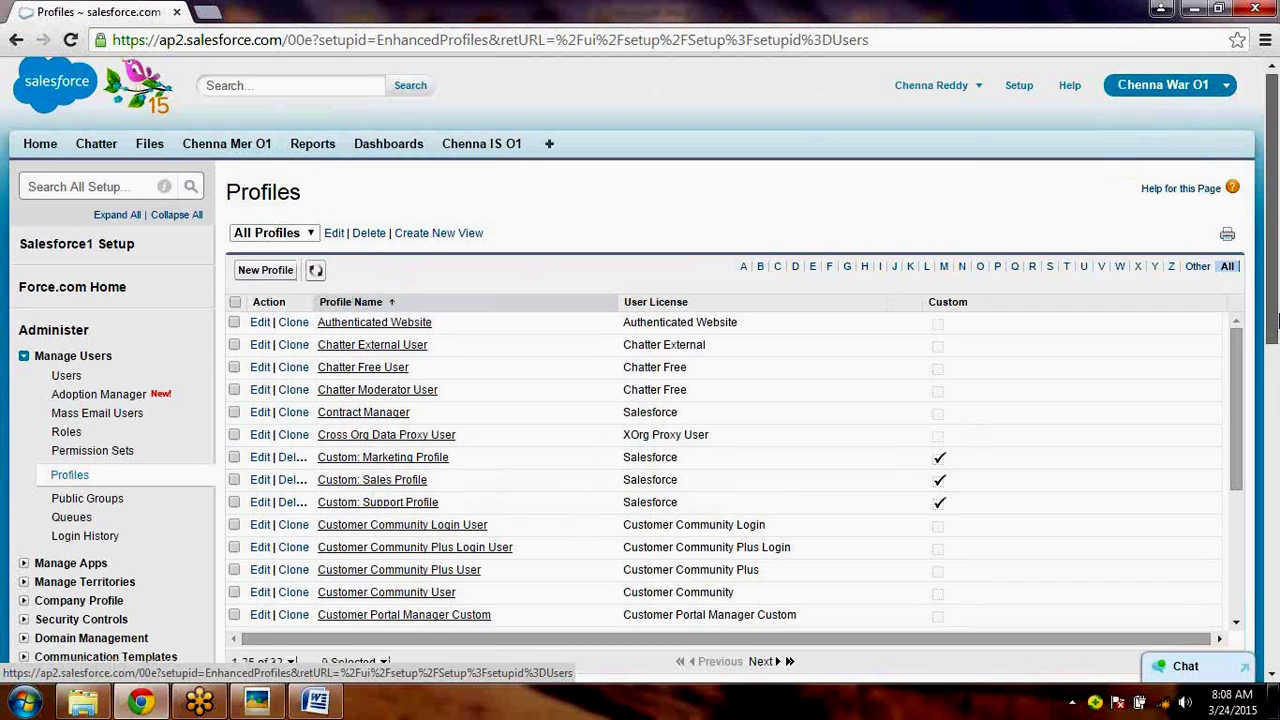
{"action": "scroll", "coordinate": [1274, 318], "scroll_direction": "down", "scroll_amount": 1}
{"action": "left_click", "coordinate": [762, 593]}
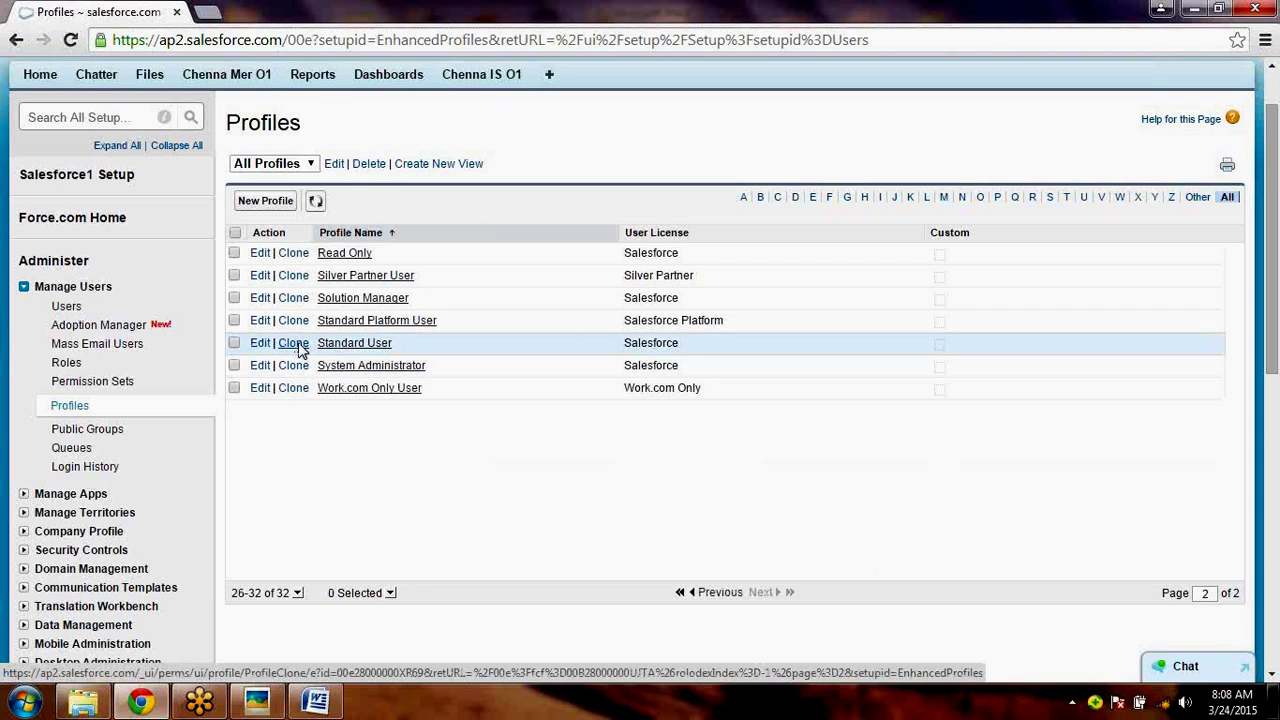
{"action": "left_click", "coordinate": [294, 343]}
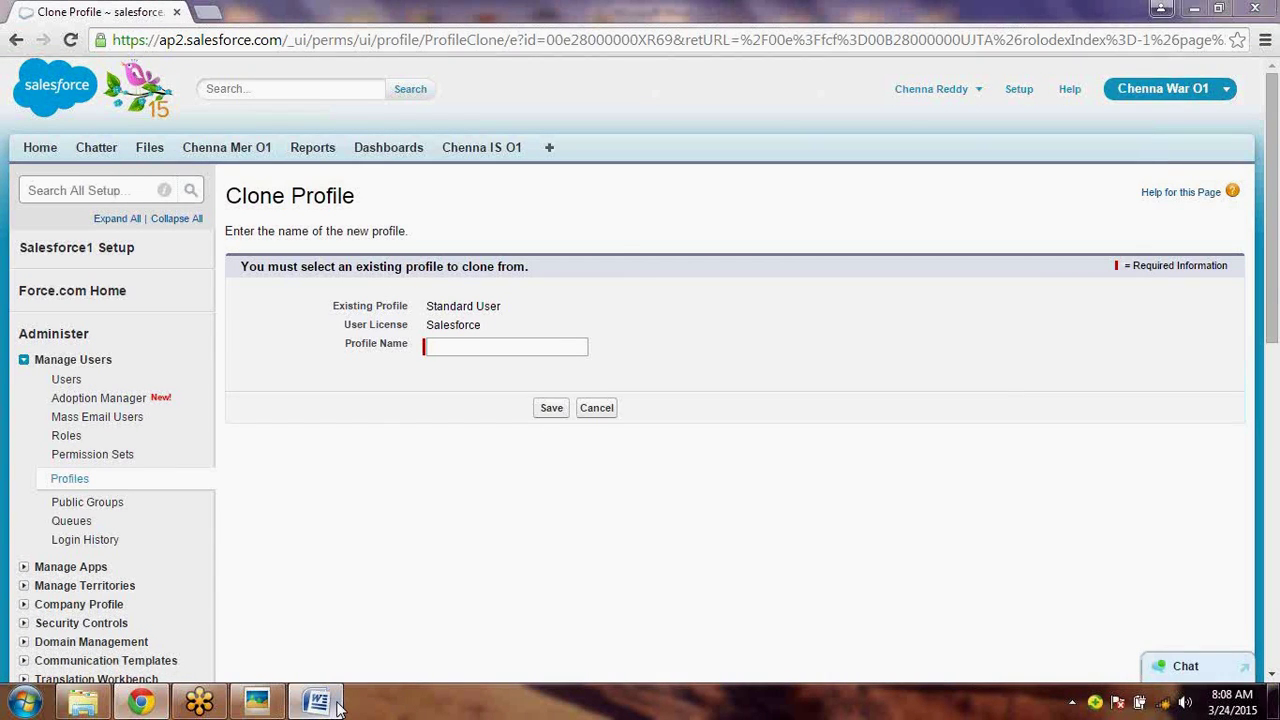
- Name the Standard User clone 'Chenna User', pasted from the Word notes, and save it
{"action": "left_click", "coordinate": [318, 703]}
{"action": "key", "text": "alt+Tab"}
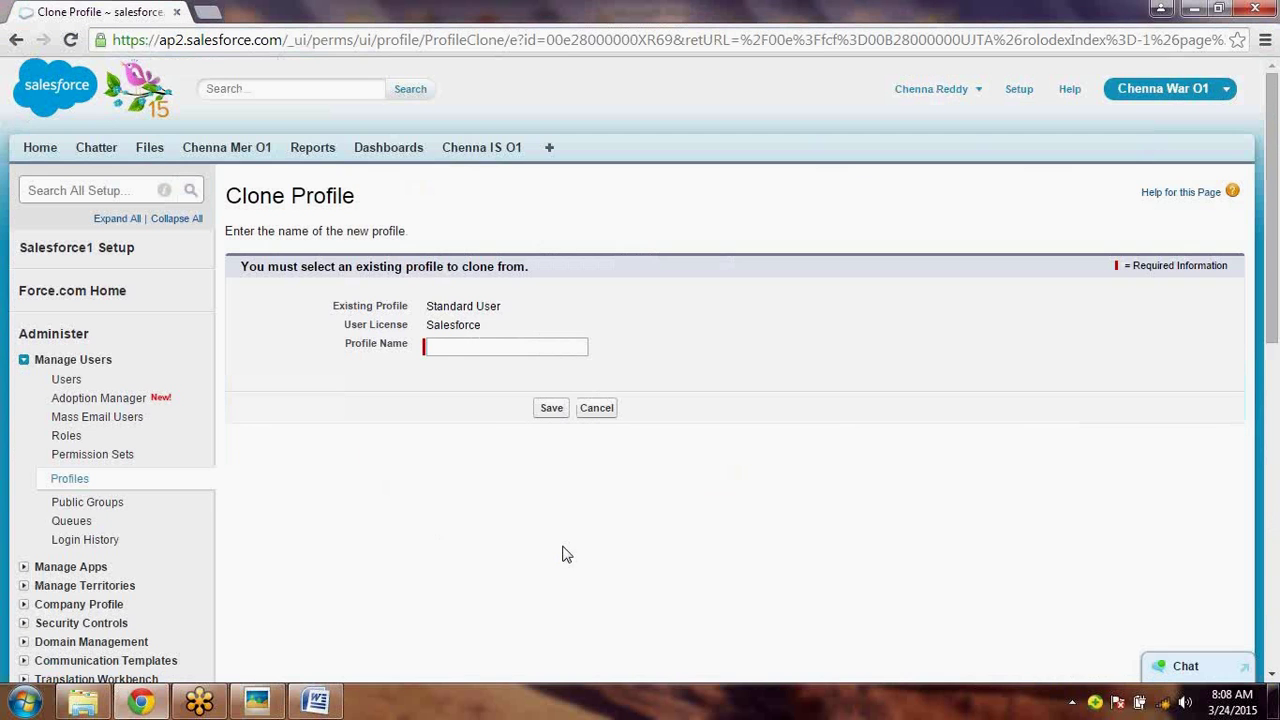
{"action": "left_click", "coordinate": [465, 347]}
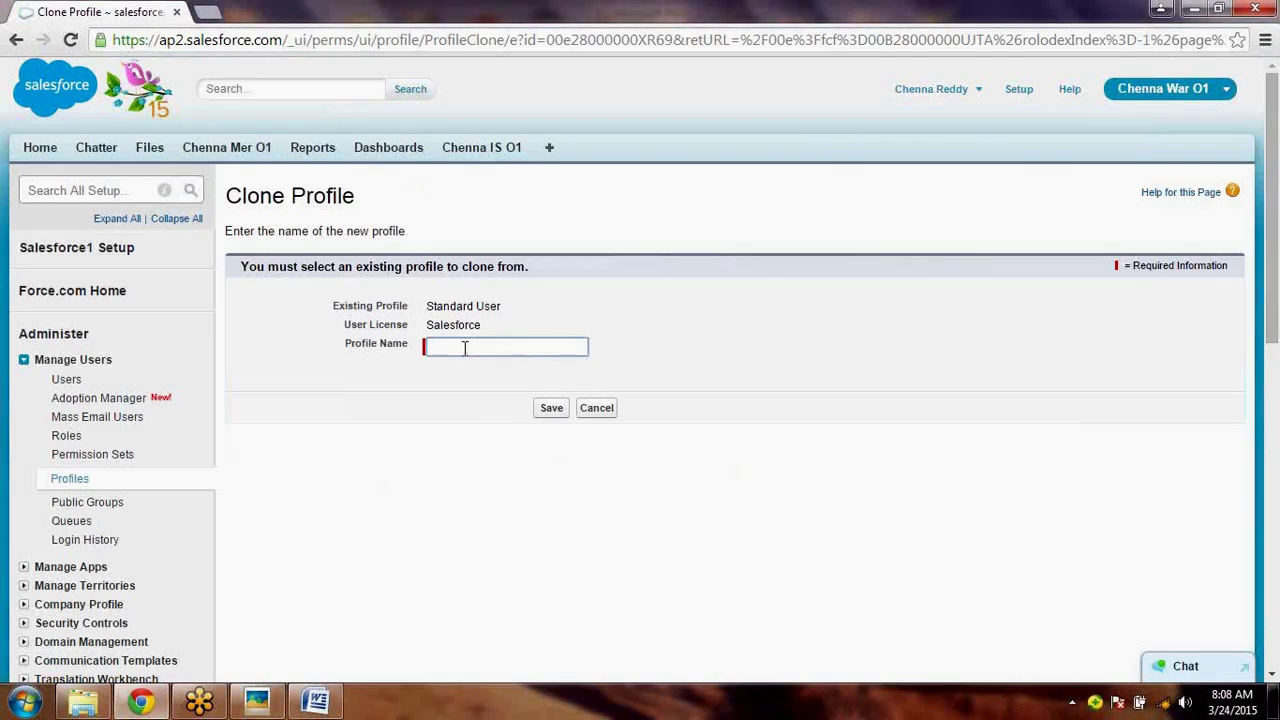
{"action": "type", "text": "Chenna User"}
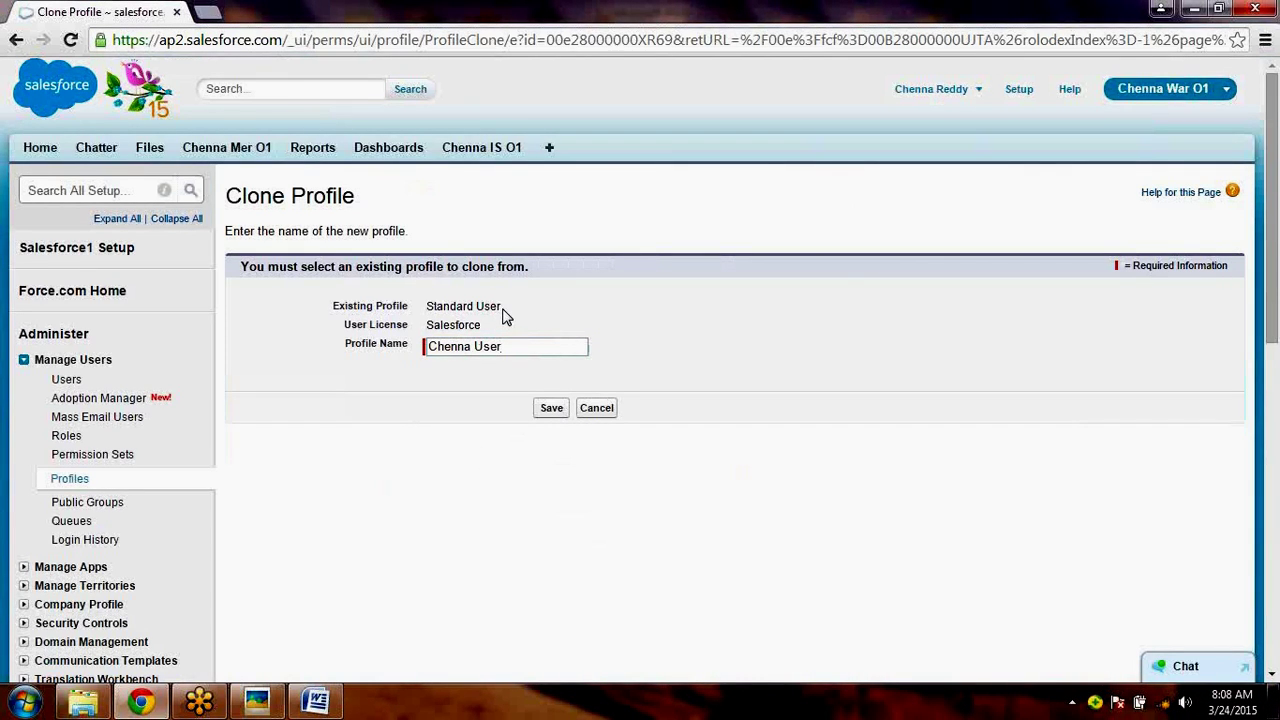
{"action": "left_click_drag", "start_coordinate": [482, 325], "coordinate": [424, 326]}
{"action": "left_click", "coordinate": [553, 417]}
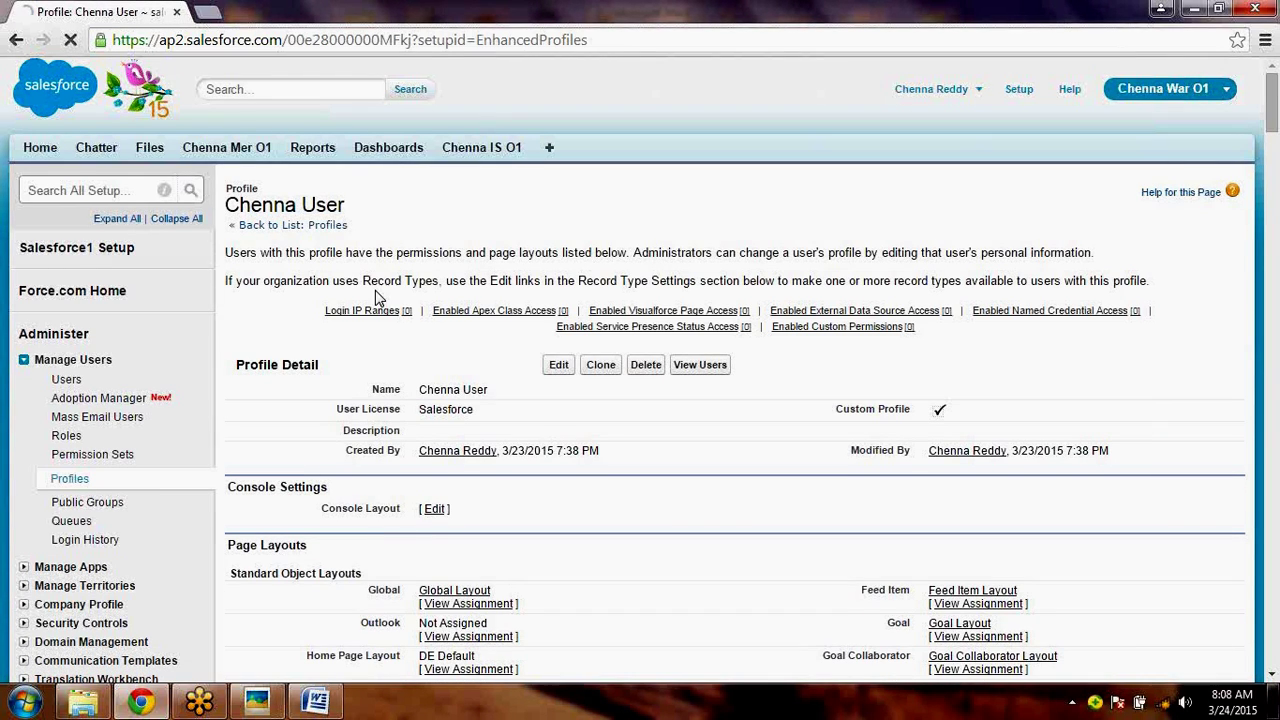
- Edit the Chenna User profile and scroll down to its Password Policies section
{"action": "left_click", "coordinate": [558, 366]}
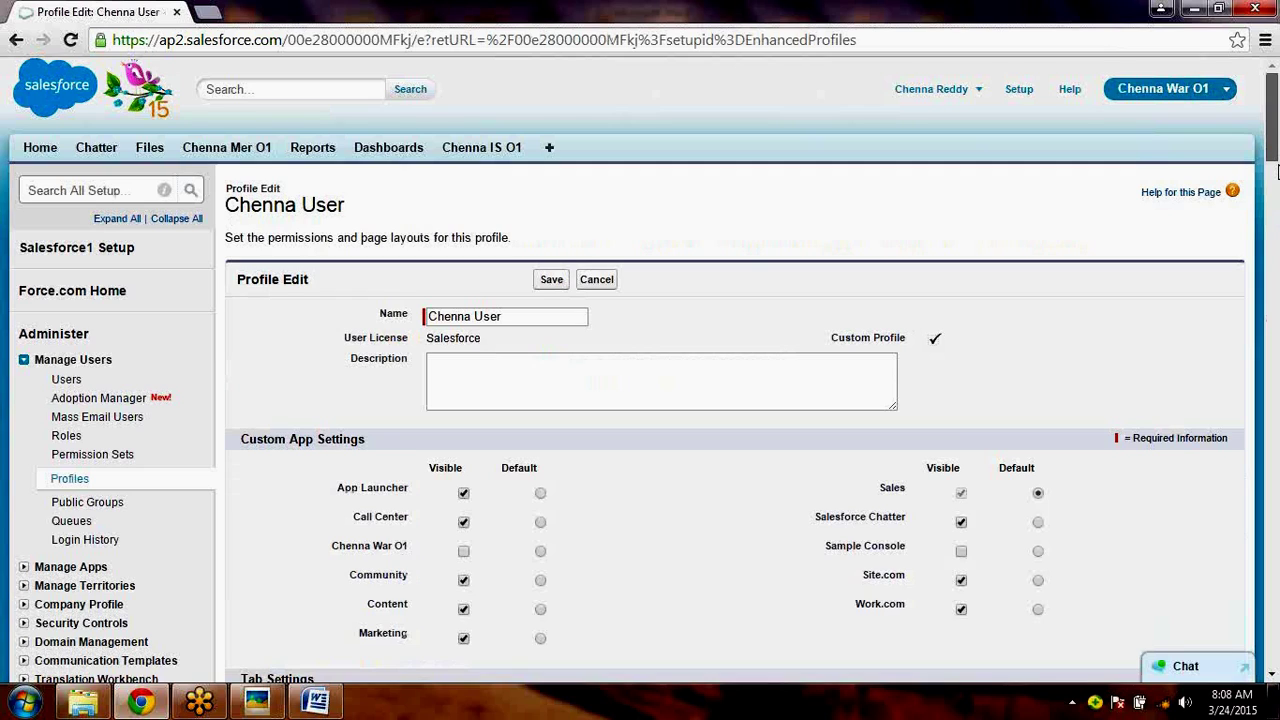
{"action": "left_click_drag", "start_coordinate": [1277, 172], "coordinate": [1277, 175]}
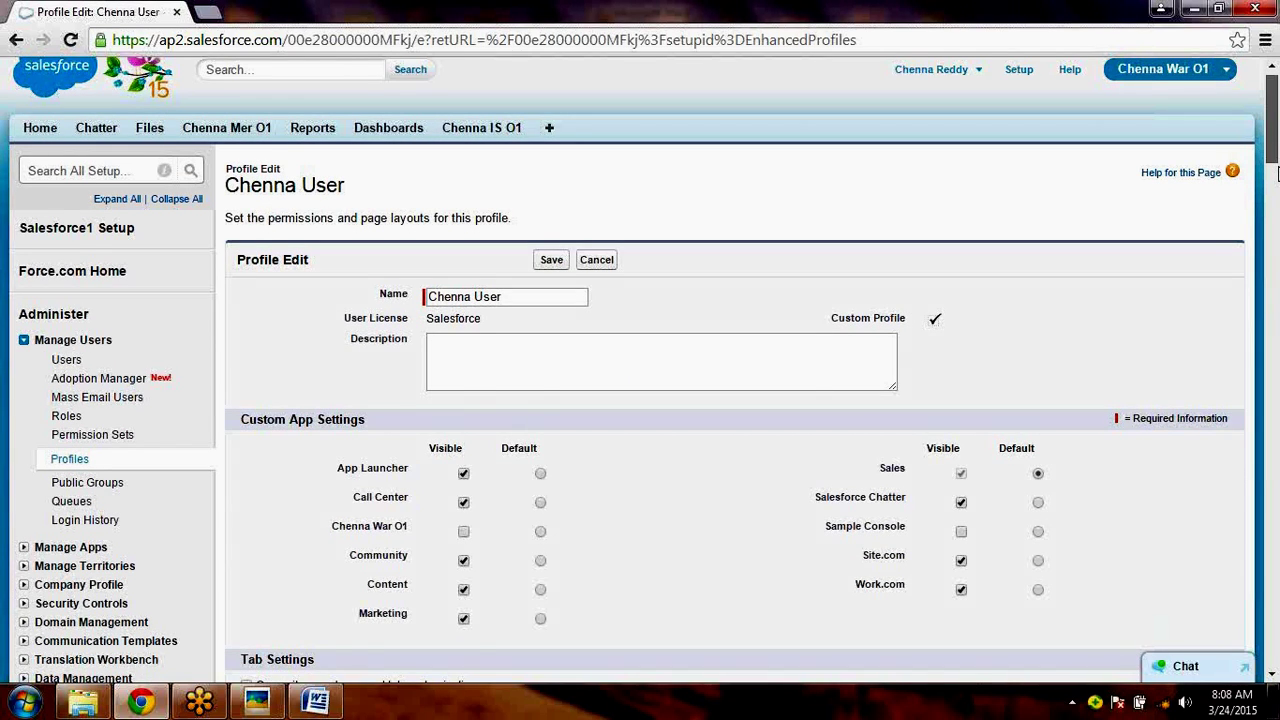
{"action": "scroll", "coordinate": [1277, 174], "scroll_direction": "down", "scroll_amount": 1}
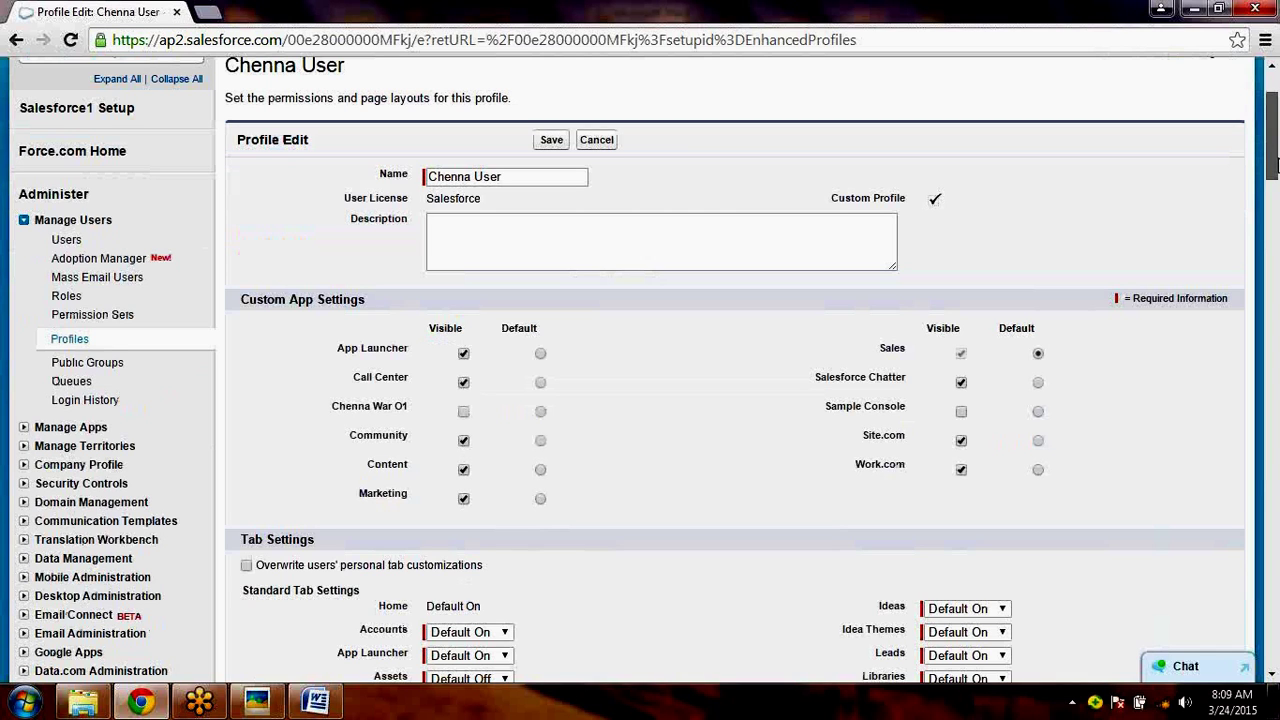
{"action": "mouse_move", "coordinate": [1276, 165]}
{"action": "left_mouse_down"}
{"action": "mouse_move", "coordinate": [1274, 188]}
{"action": "mouse_move", "coordinate": [1274, 172]}
{"action": "left_mouse_up"}
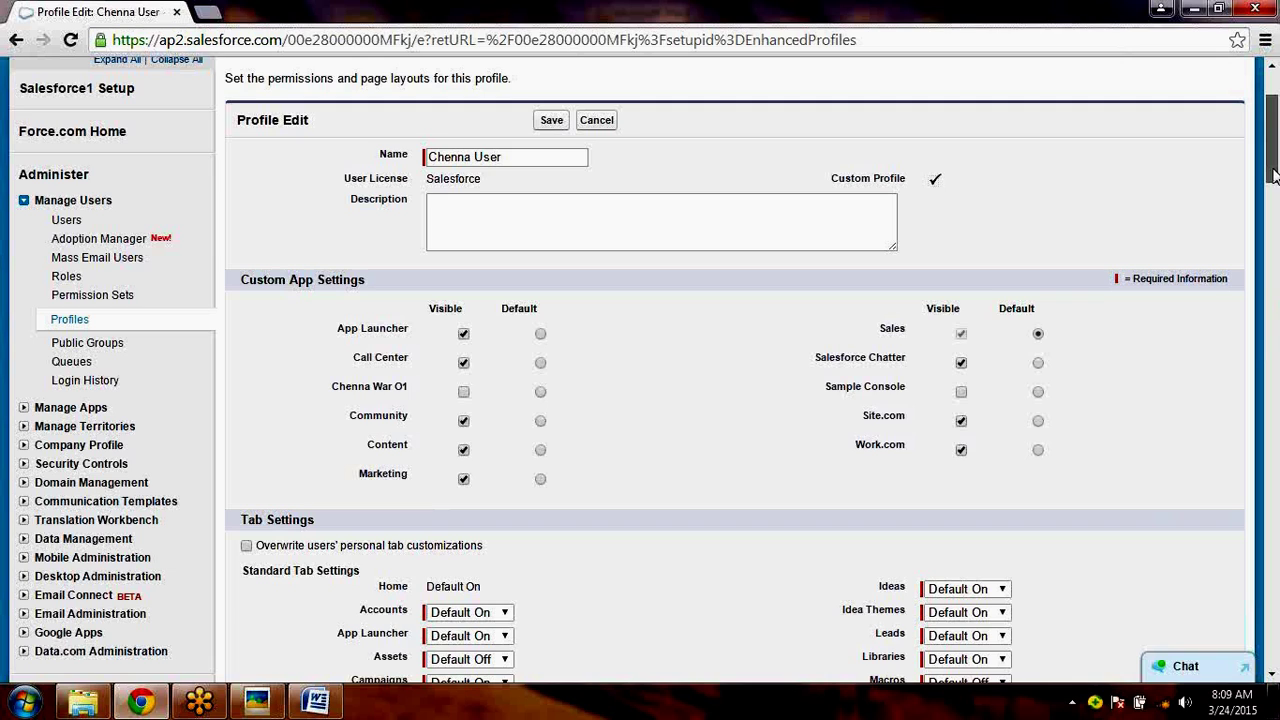
{"action": "left_click_drag", "start_coordinate": [1274, 173], "coordinate": [1273, 105]}
- Search the page for 'Chenna War', then change the profile name to 'Chenna User Profile'
{"action": "key", "text": "ctrl+f"}
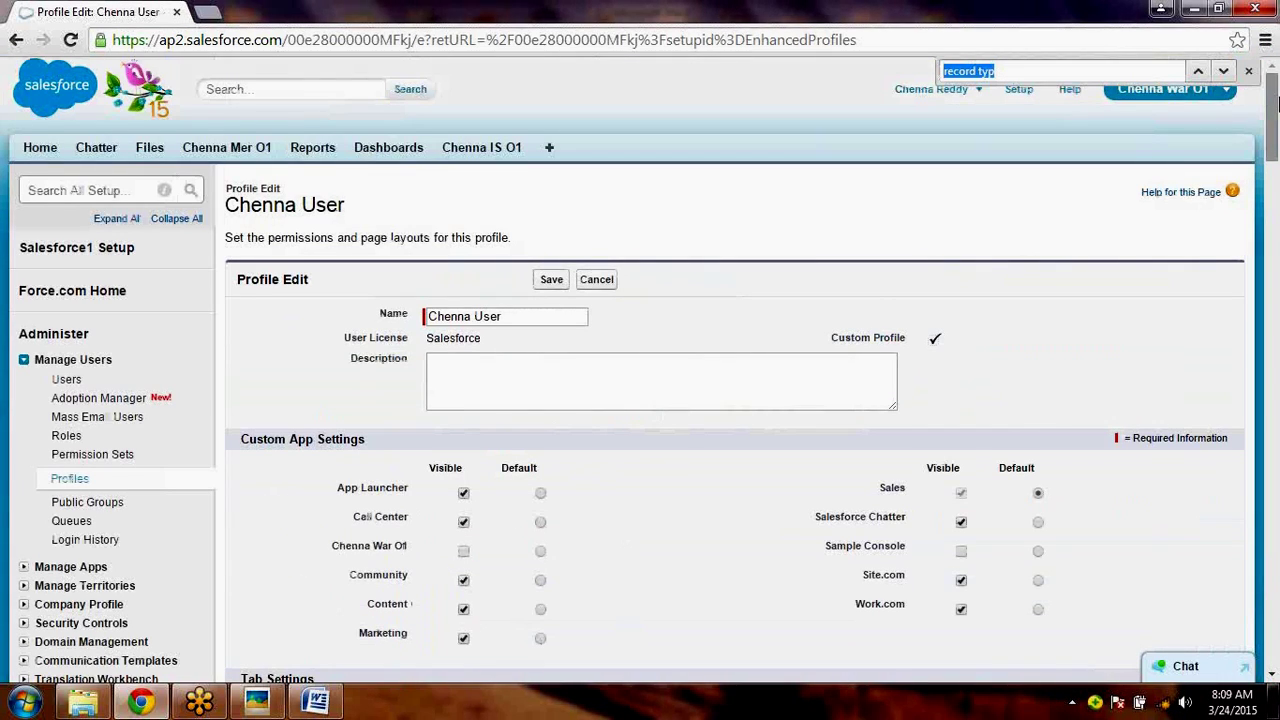
{"action": "type", "text": "Chenna War"}
{"action": "key", "text": "Return"}
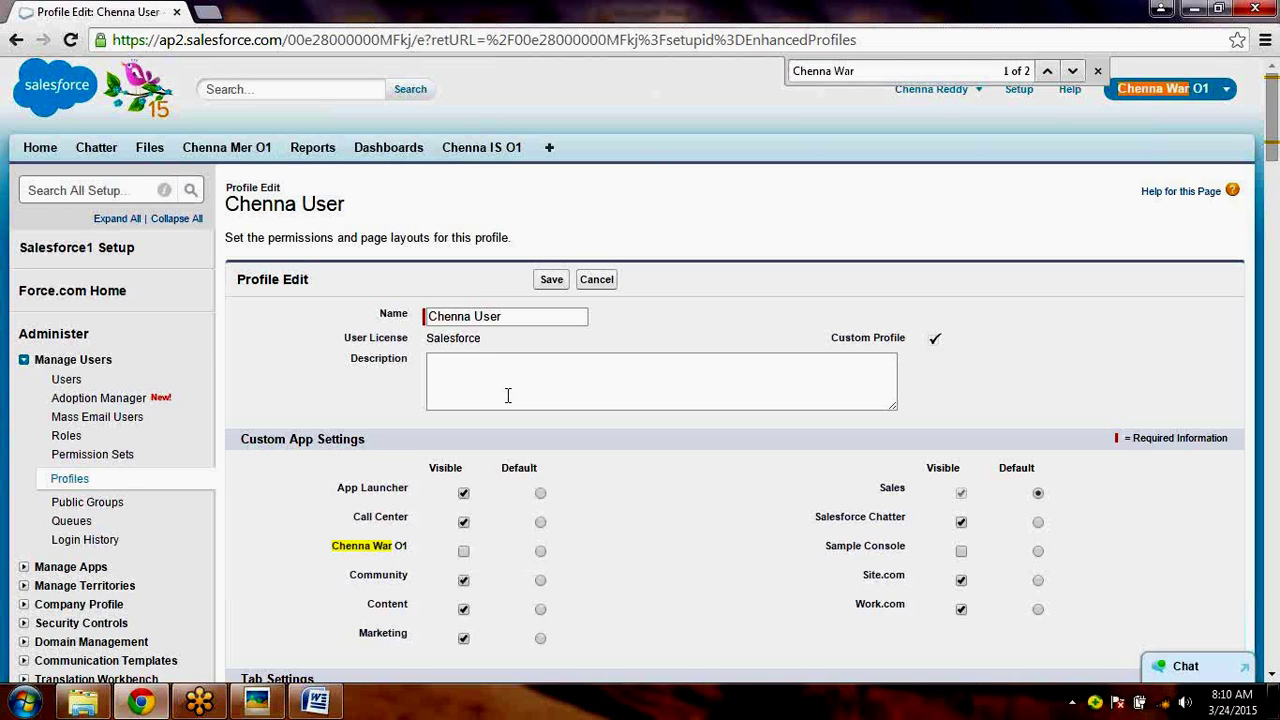
{"action": "left_click", "coordinate": [515, 316]}
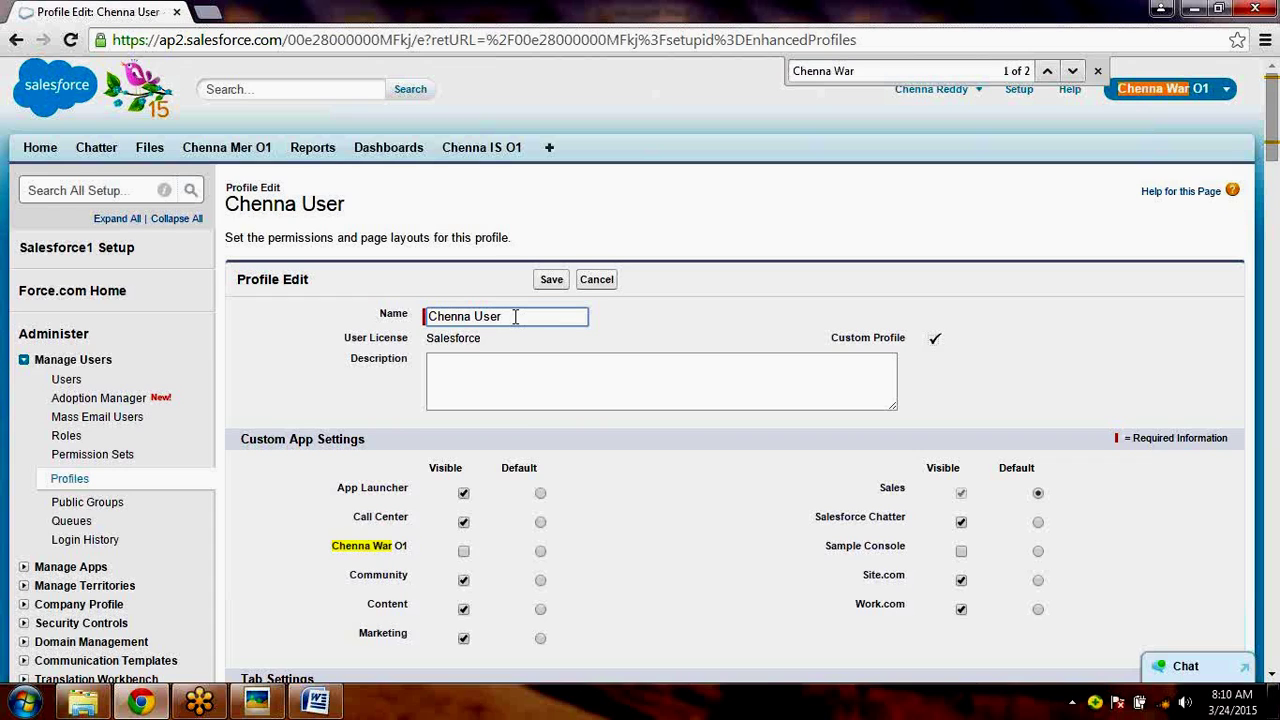
{"action": "type", "text": "Profile"}
{"action": "left_click_drag", "start_coordinate": [553, 316], "coordinate": [414, 316]}
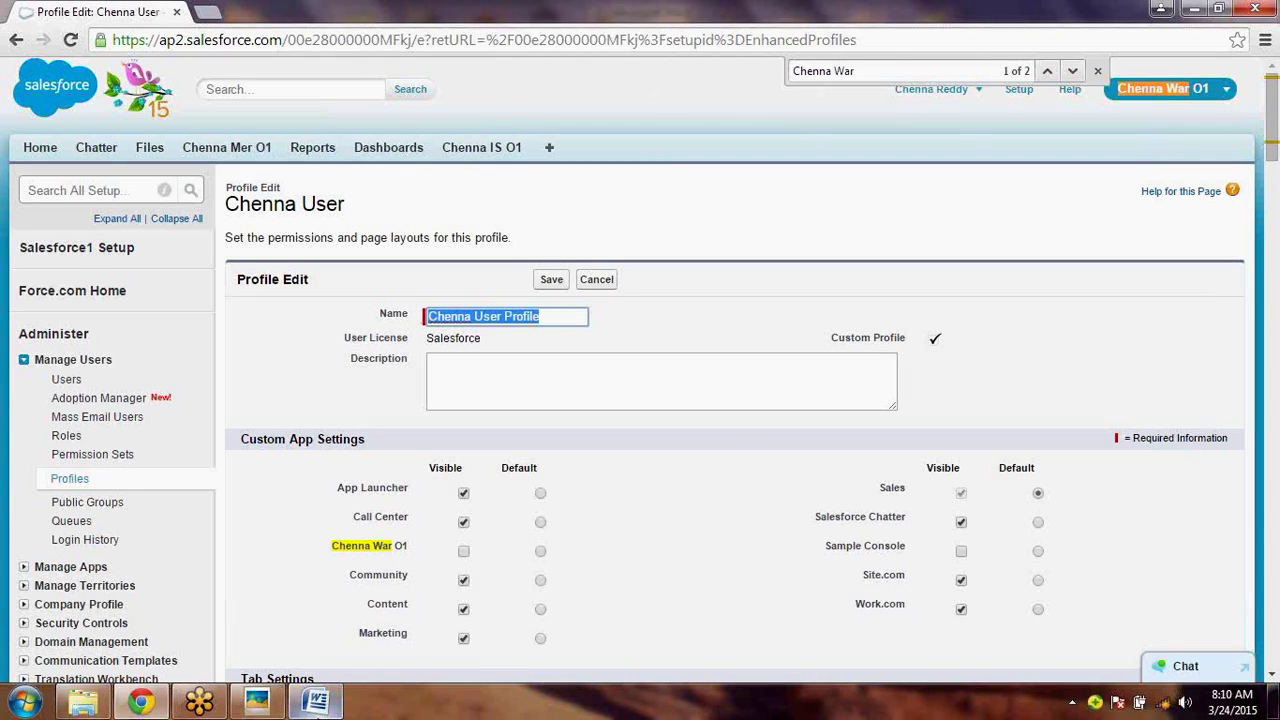
- Append ' Profile' to the Step 1 note in Word, then return to the profile's Description field
{"action": "left_click", "coordinate": [316, 702]}
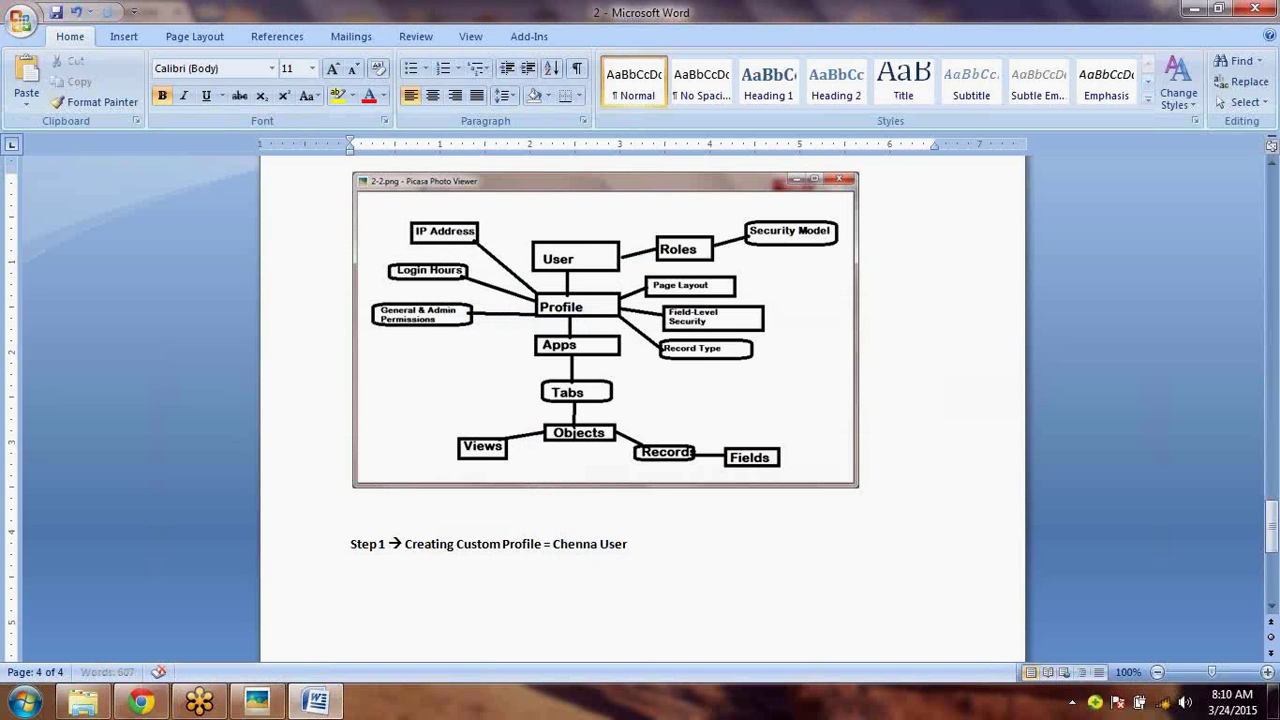
{"action": "type", "text": "Profile"}
{"action": "key", "text": "Return"}
{"action": "key", "text": "Return"}
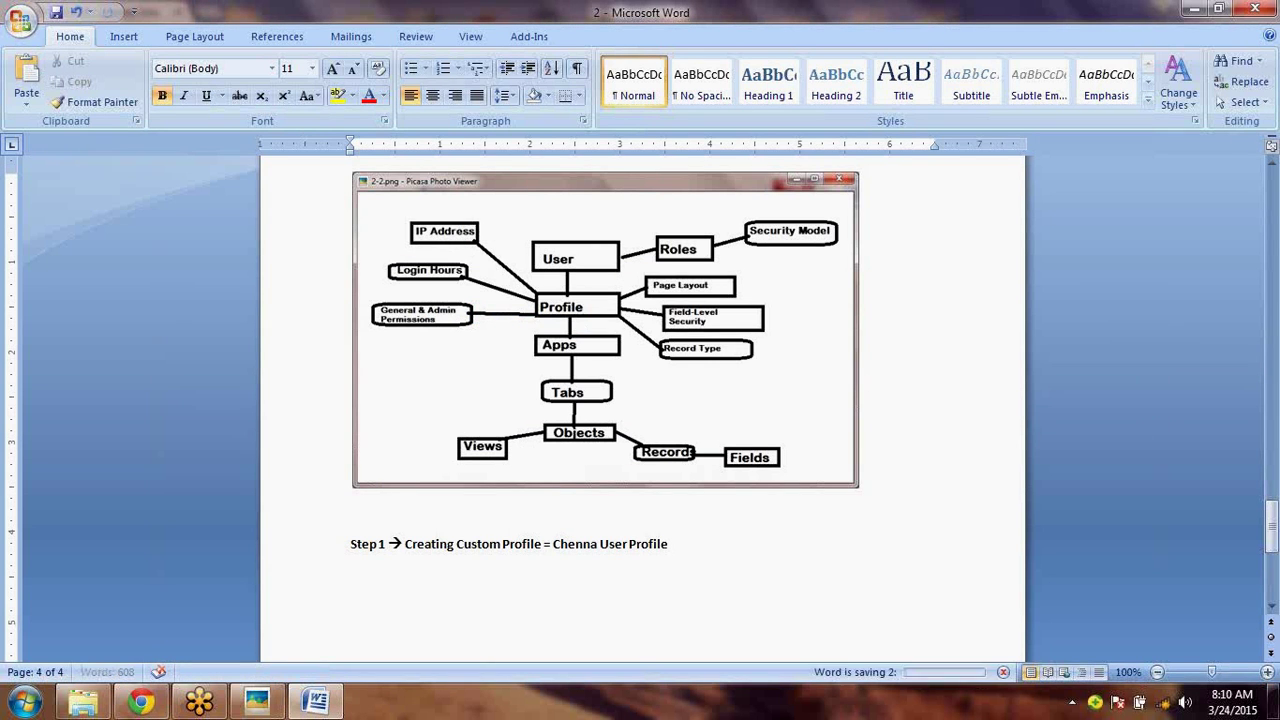
{"action": "key", "text": "alt+Tab"}
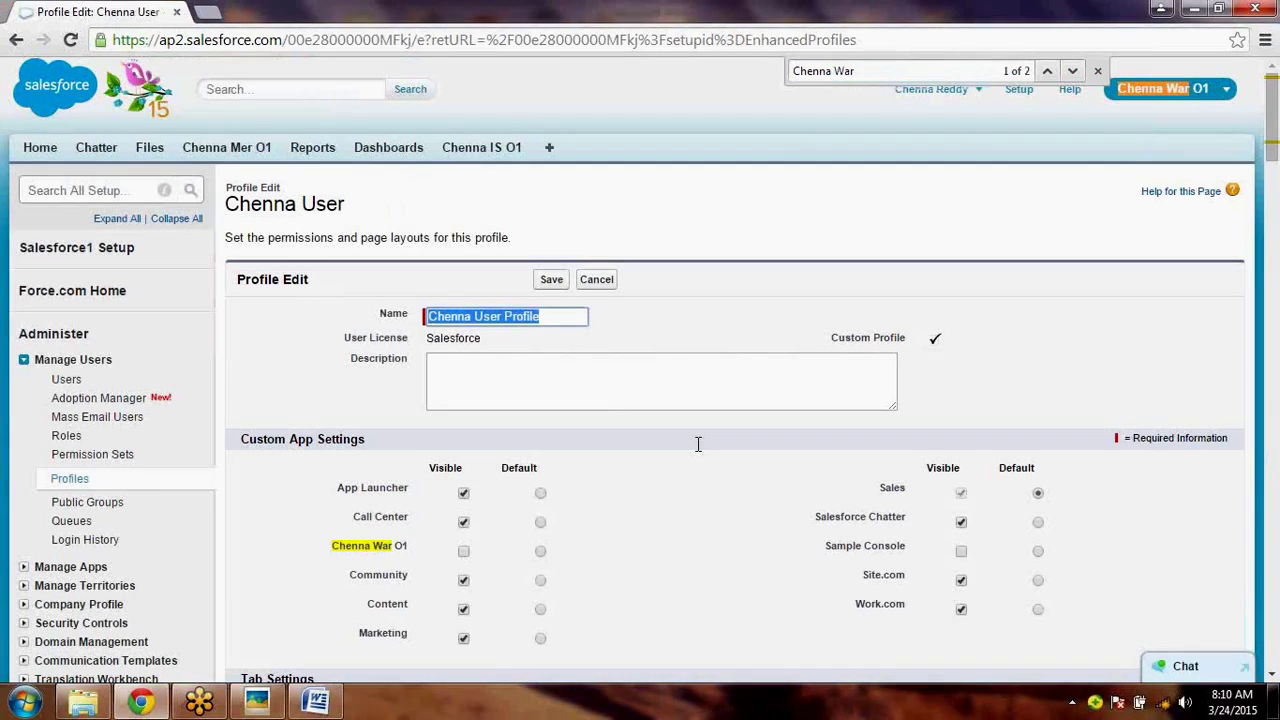
{"action": "key", "text": "Tab"}
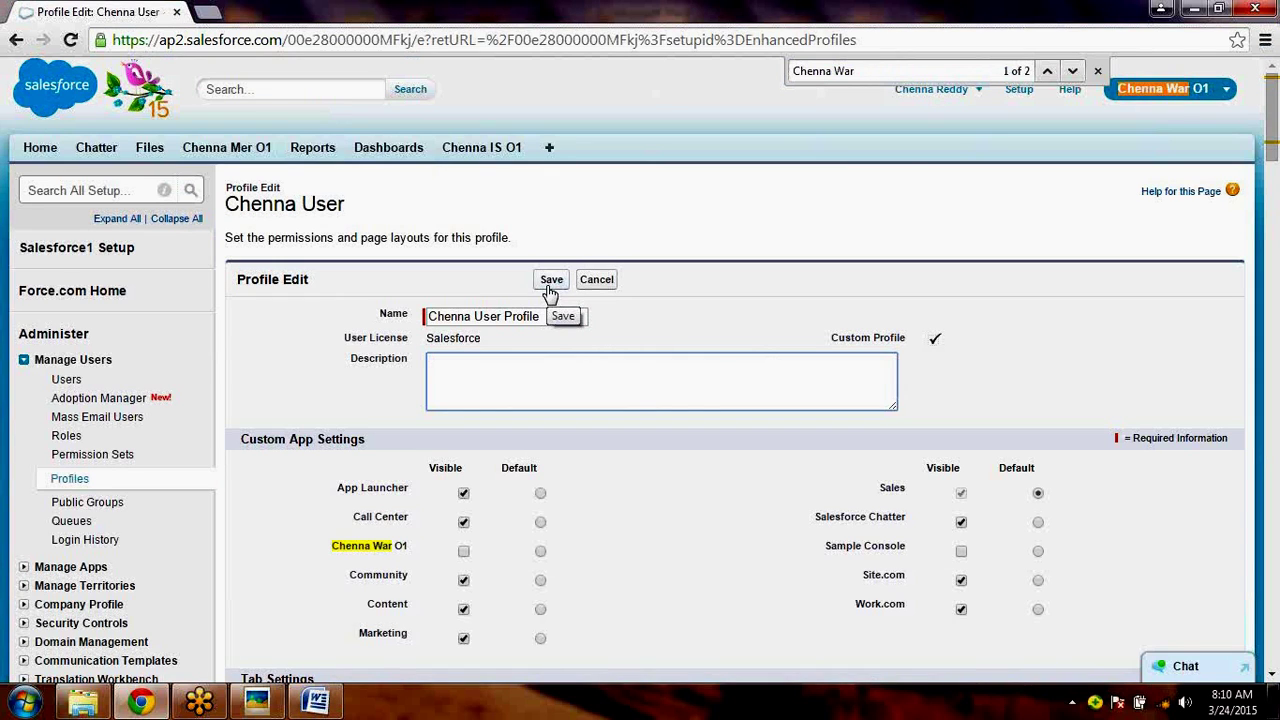
- Close the find bar and make the Chenna War O1 app visible in Custom App Settings
{"action": "left_click", "coordinate": [1097, 71]}
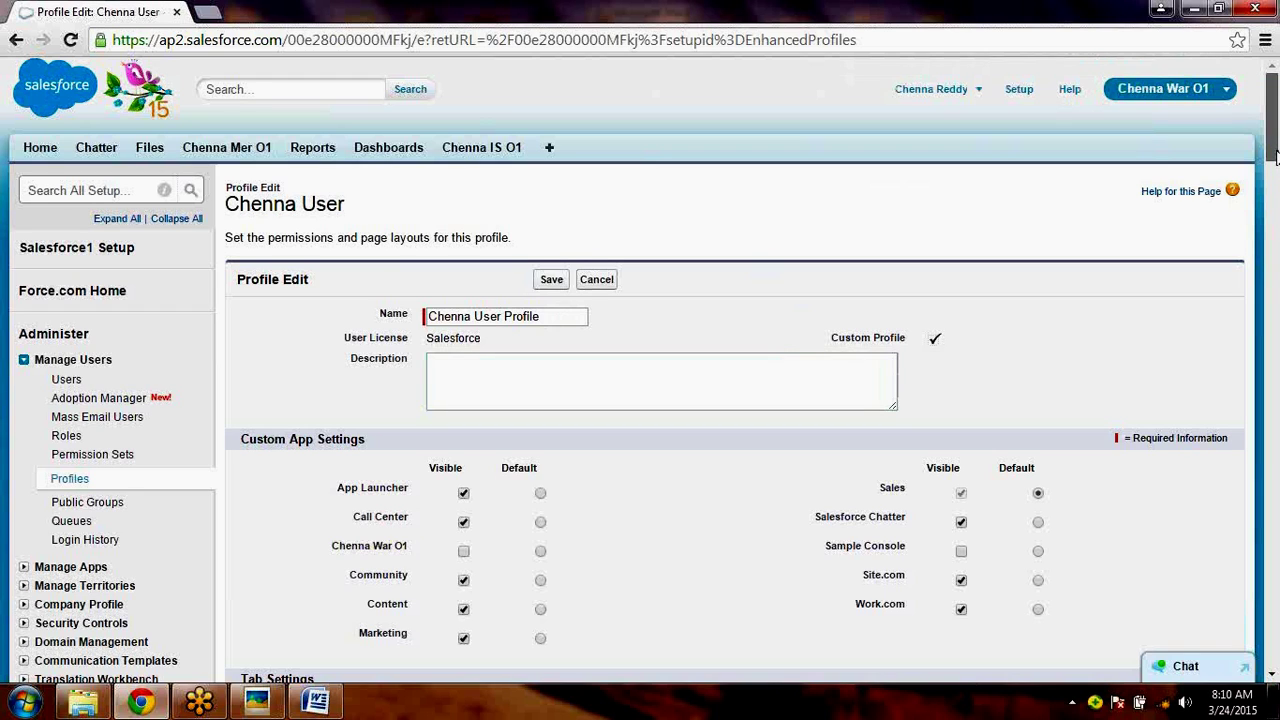
{"action": "left_click_drag", "start_coordinate": [1275, 155], "coordinate": [1277, 180]}
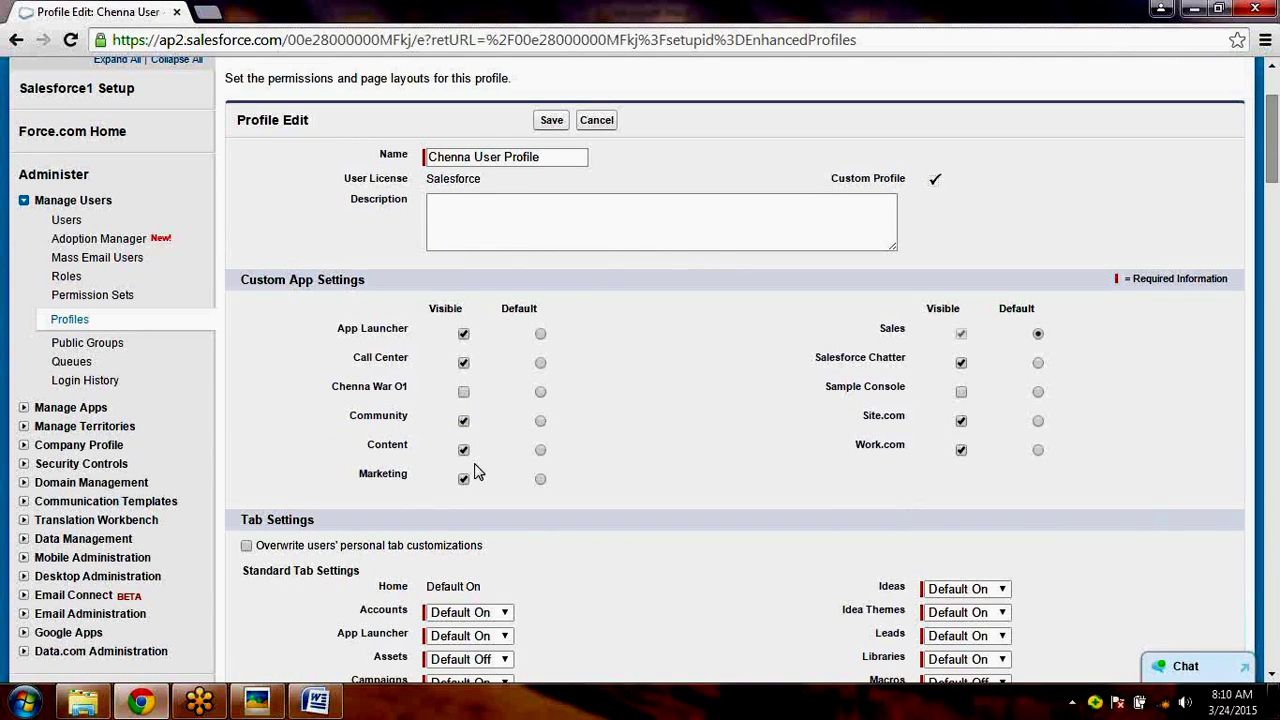
{"action": "left_click", "coordinate": [463, 393]}
{"action": "left_click", "coordinate": [463, 394]}
- Hide Marketing, Content, Call Center, App Launcher, Community, Salesforce Chatter and Work.com apps
{"action": "left_click", "coordinate": [464, 478]}
{"action": "left_click", "coordinate": [463, 450]}
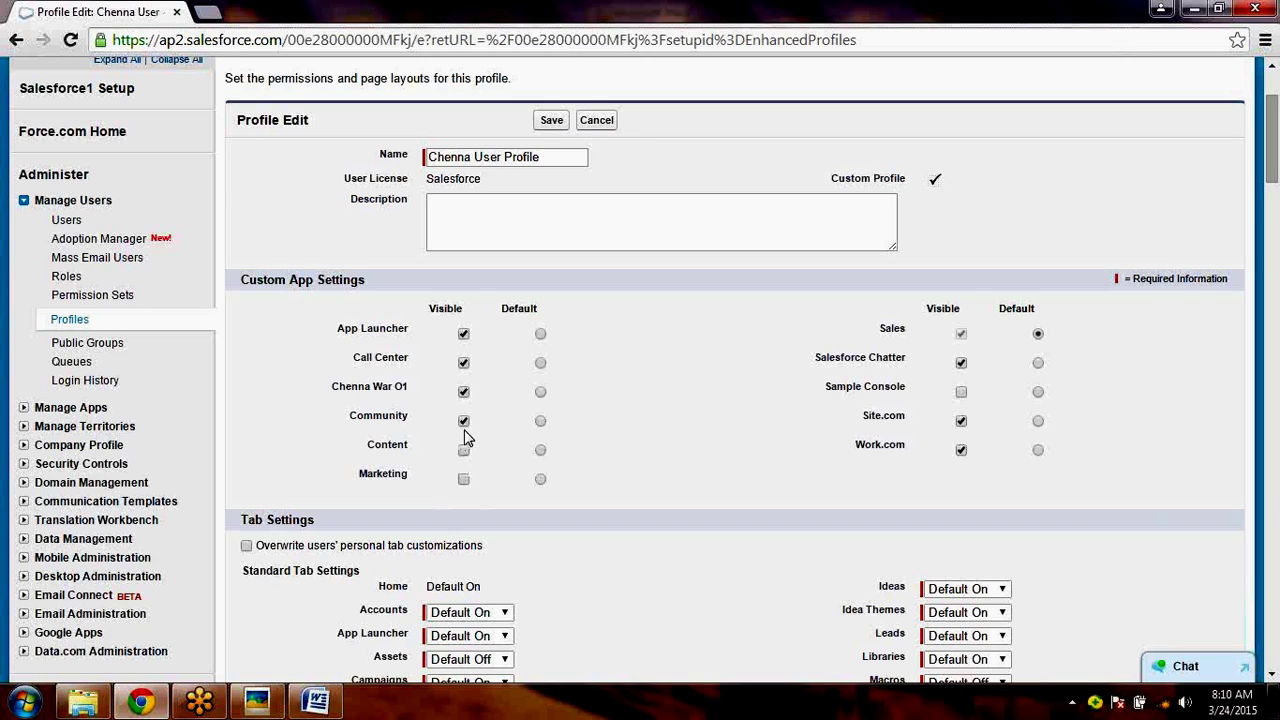
{"action": "left_click", "coordinate": [463, 363]}
{"action": "left_click", "coordinate": [463, 363]}
{"action": "left_click", "coordinate": [464, 336]}
{"action": "left_click", "coordinate": [464, 360]}
{"action": "left_click", "coordinate": [465, 365]}
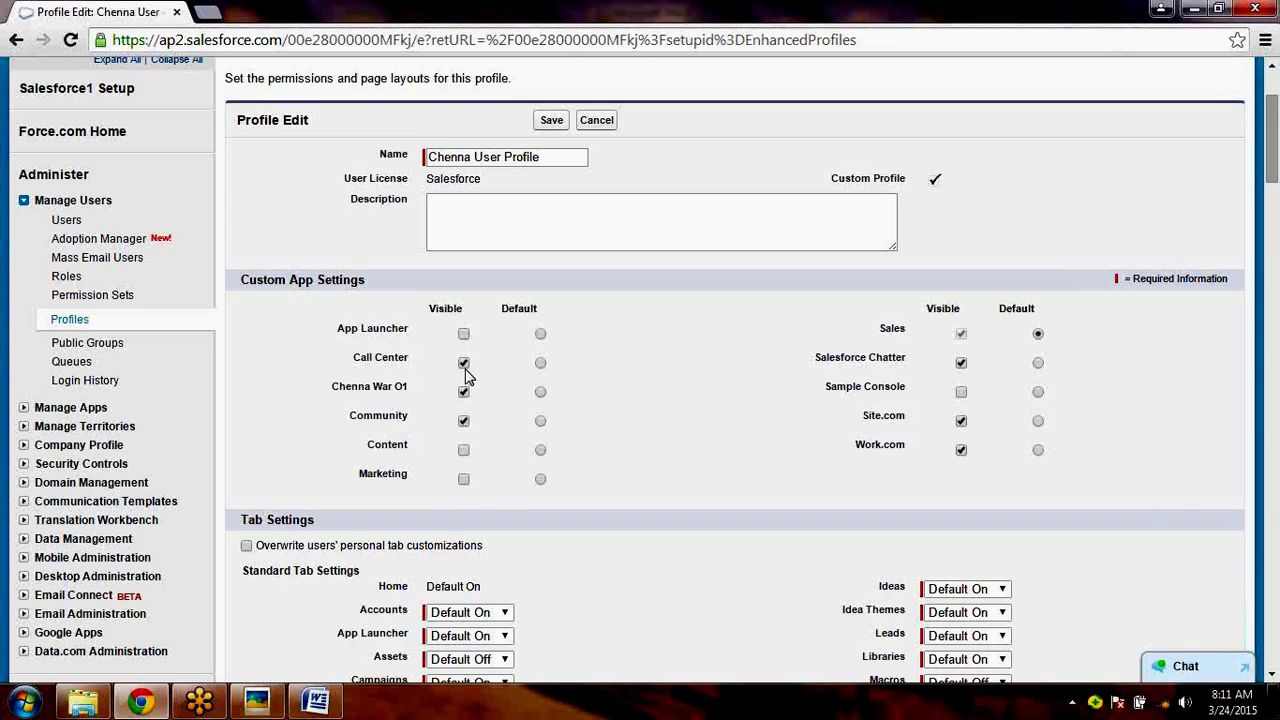
{"action": "left_click", "coordinate": [464, 421]}
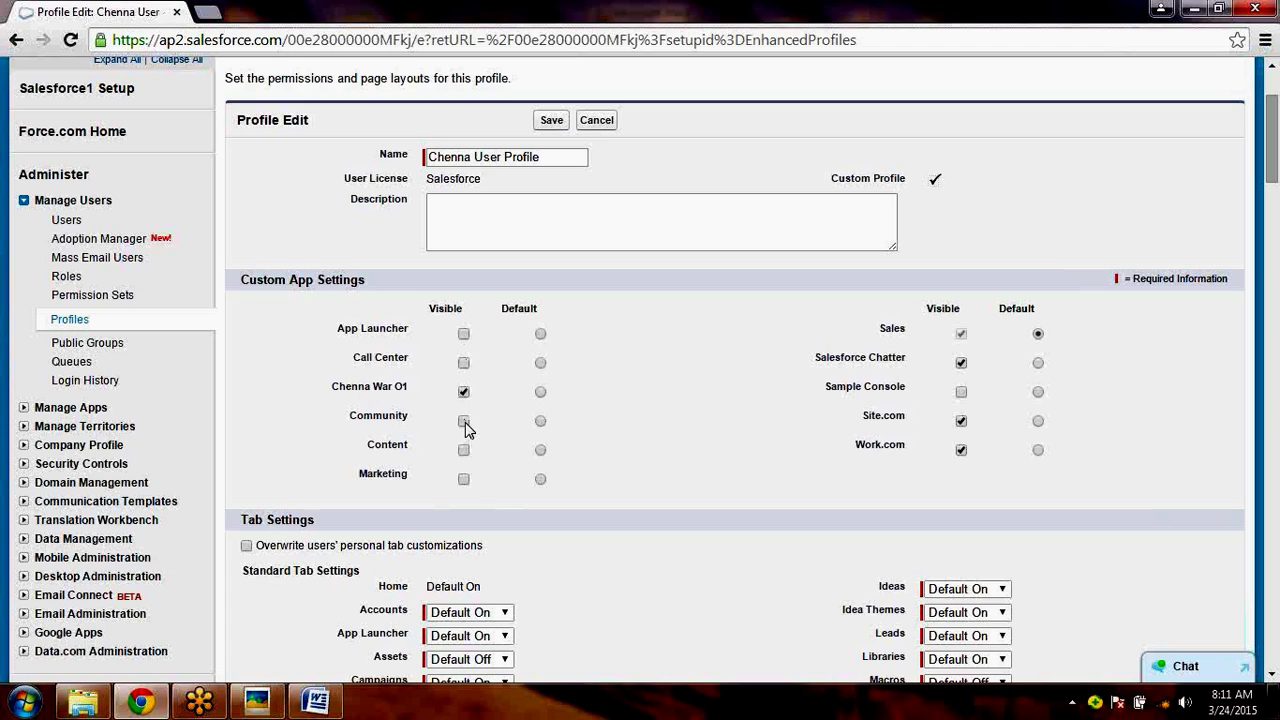
{"action": "left_click", "coordinate": [961, 364]}
{"action": "left_click", "coordinate": [962, 451]}
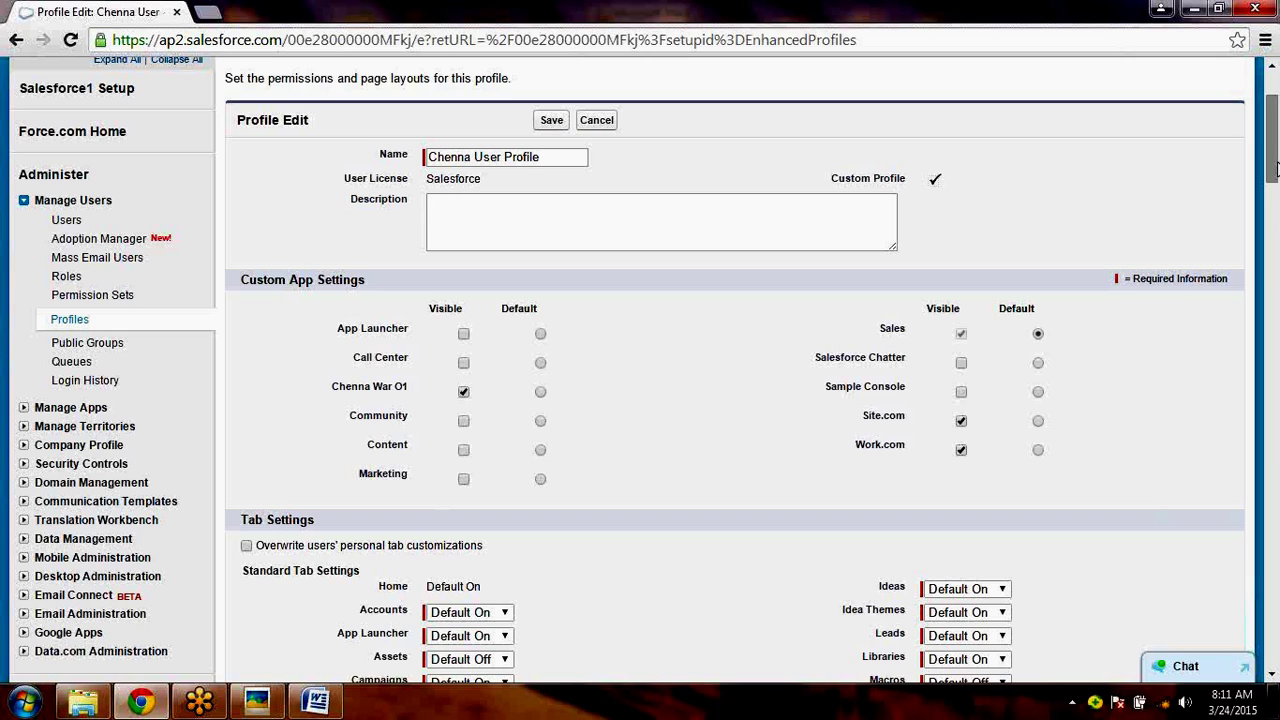
{"action": "scroll", "coordinate": [1275, 167], "scroll_direction": "up", "scroll_amount": 2}
{"action": "left_click", "coordinate": [1180, 88]}
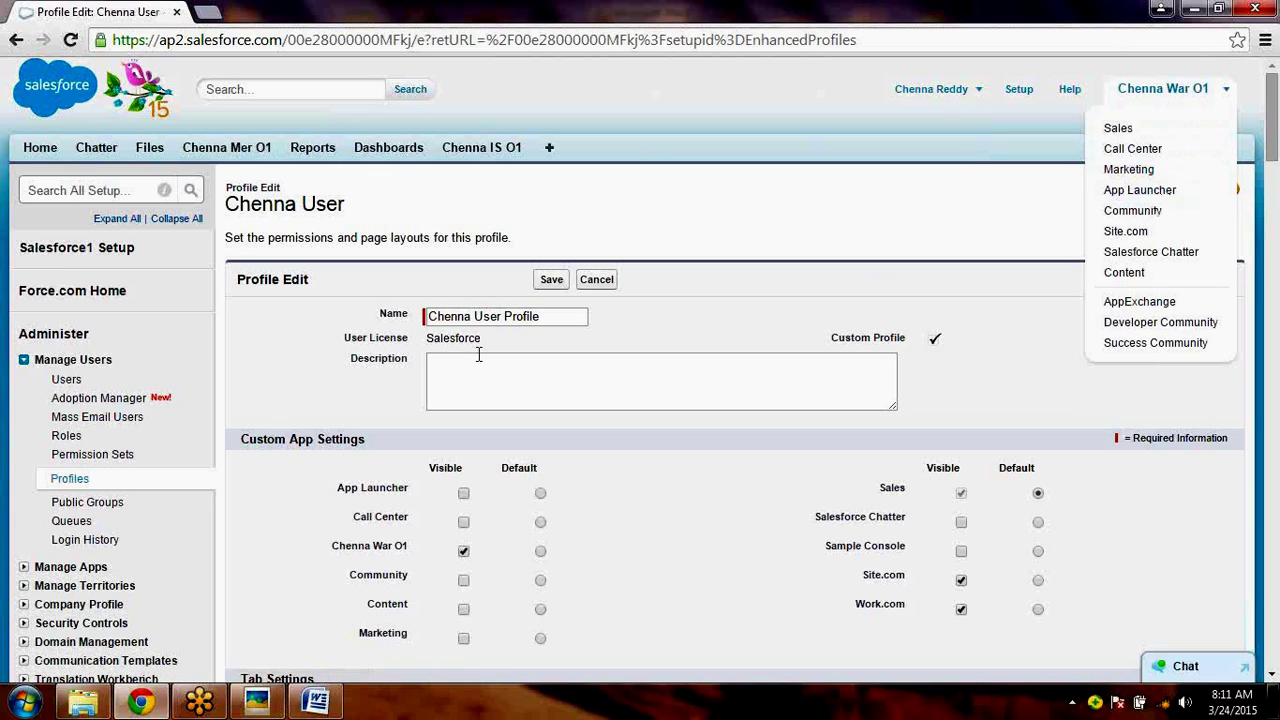
{"action": "left_click", "coordinate": [472, 315]}
{"action": "left_click", "coordinate": [1240, 557]}
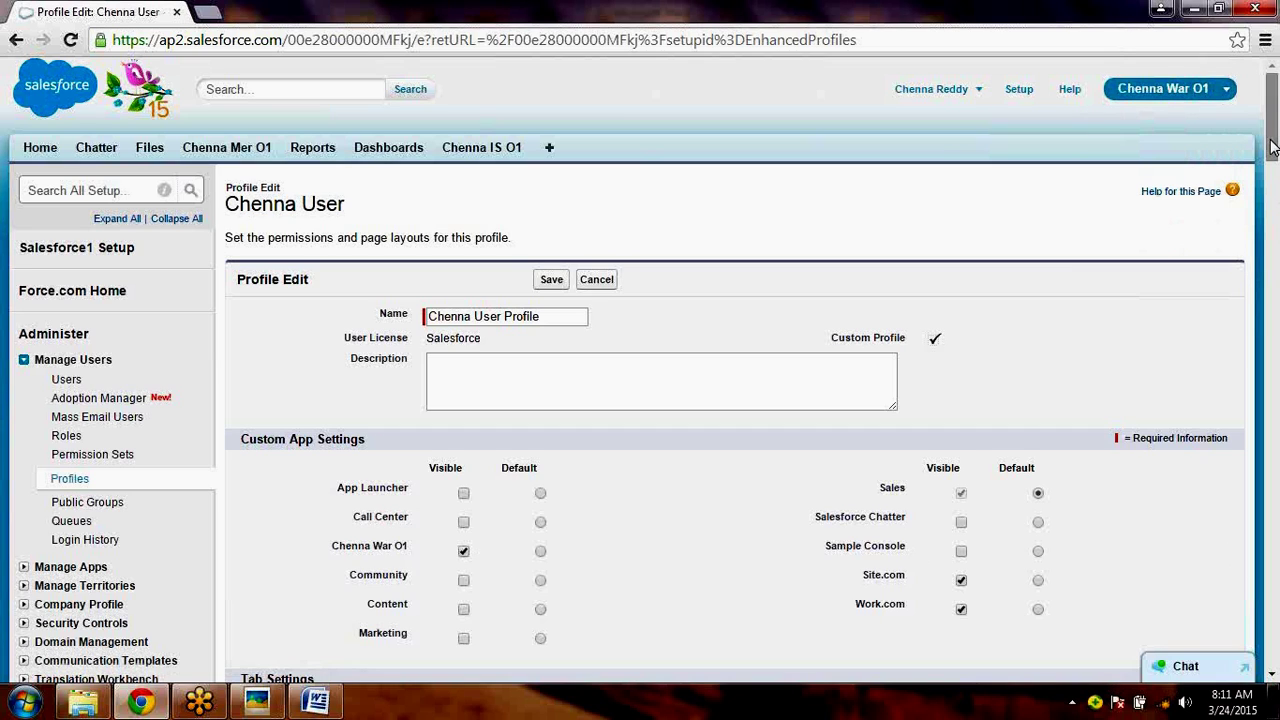
{"action": "left_click_drag", "start_coordinate": [1272, 147], "coordinate": [1276, 221]}
{"action": "left_click", "coordinate": [484, 251]}
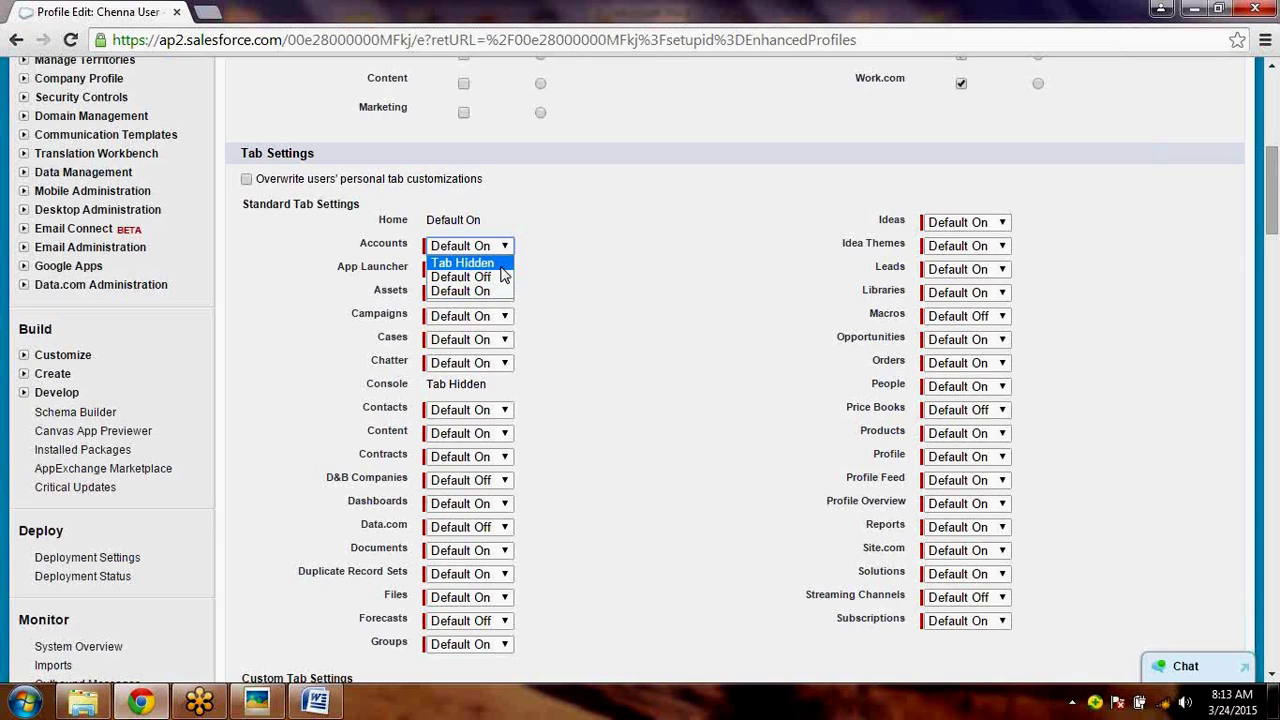
{"action": "left_click", "coordinate": [686, 300]}
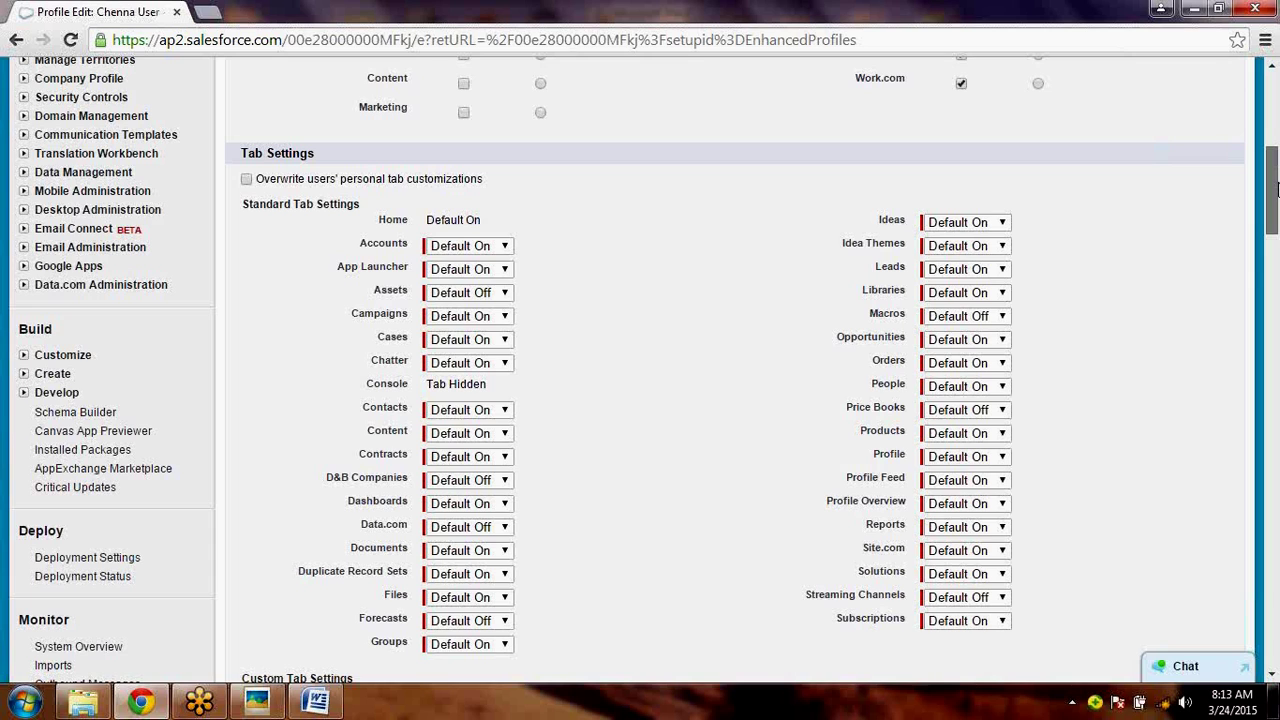
{"action": "scroll", "coordinate": [1276, 190], "scroll_direction": "down", "scroll_amount": 1}
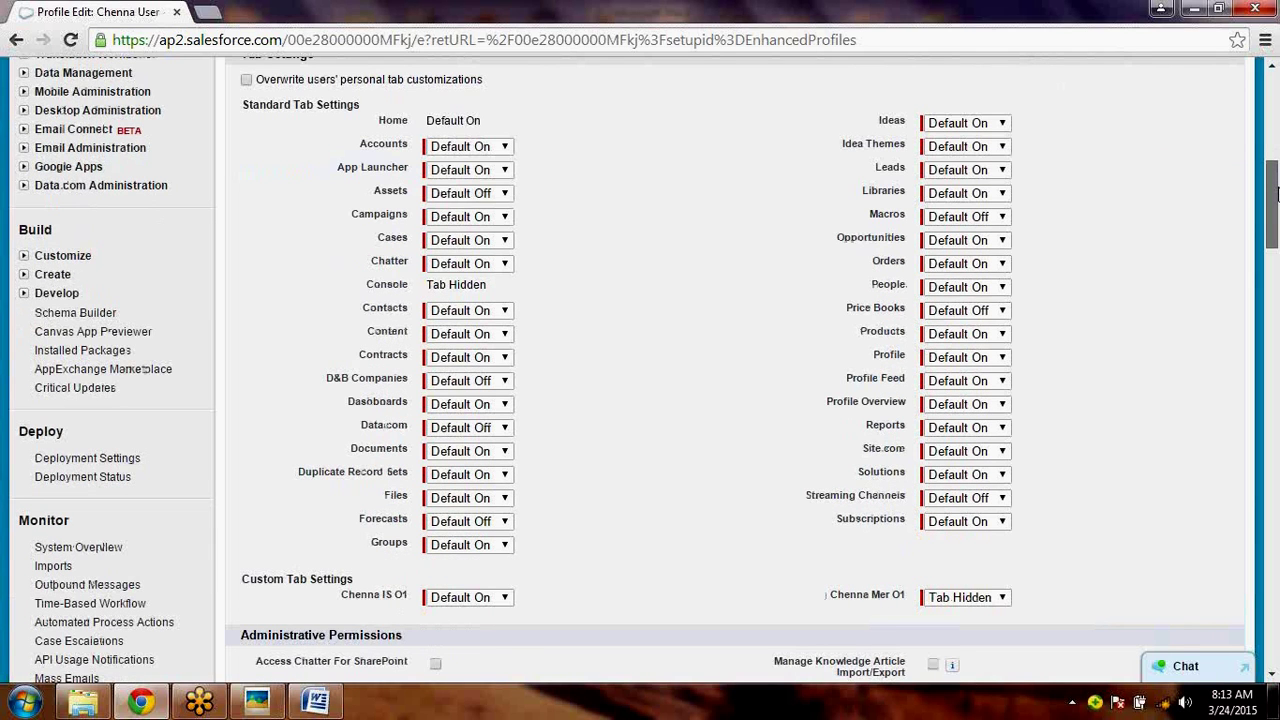
- Set the Chenna Mer O1 custom tab to Default On, keeping Chenna IS O1 at Default On
{"action": "scroll", "coordinate": [1276, 193], "scroll_direction": "down", "scroll_amount": 2}
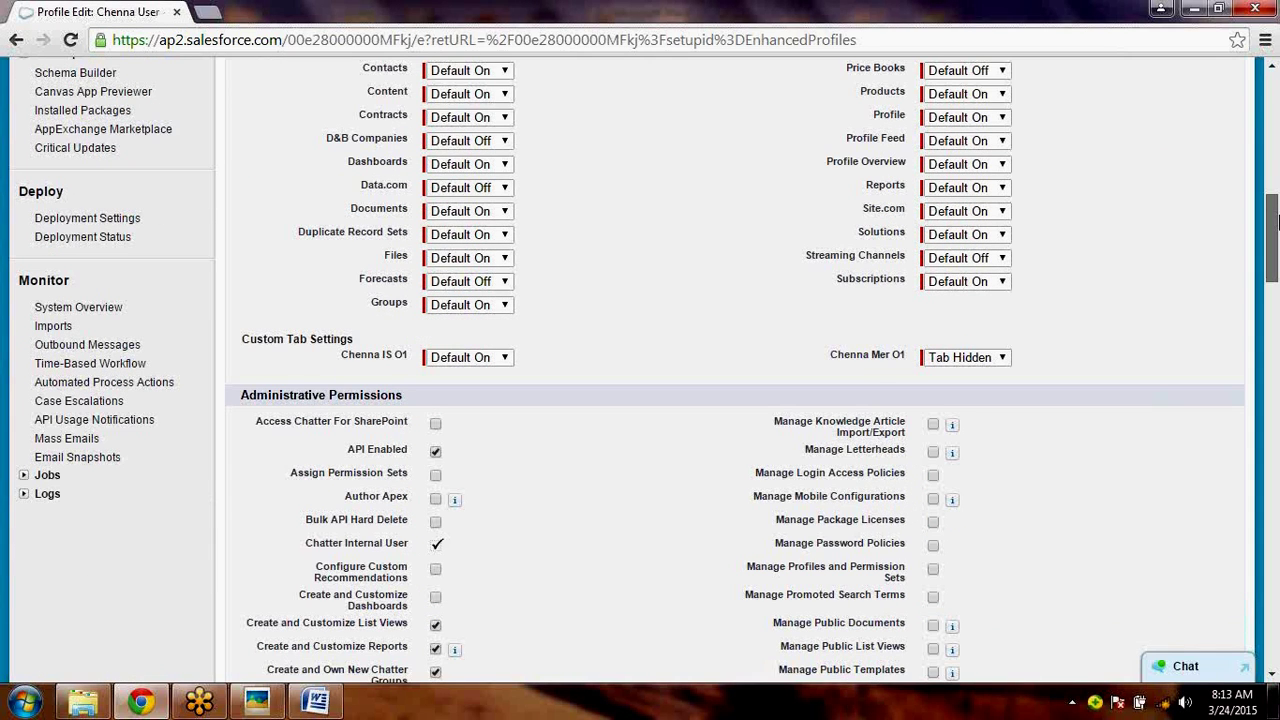
{"action": "left_click_drag", "start_coordinate": [1278, 222], "coordinate": [1277, 221]}
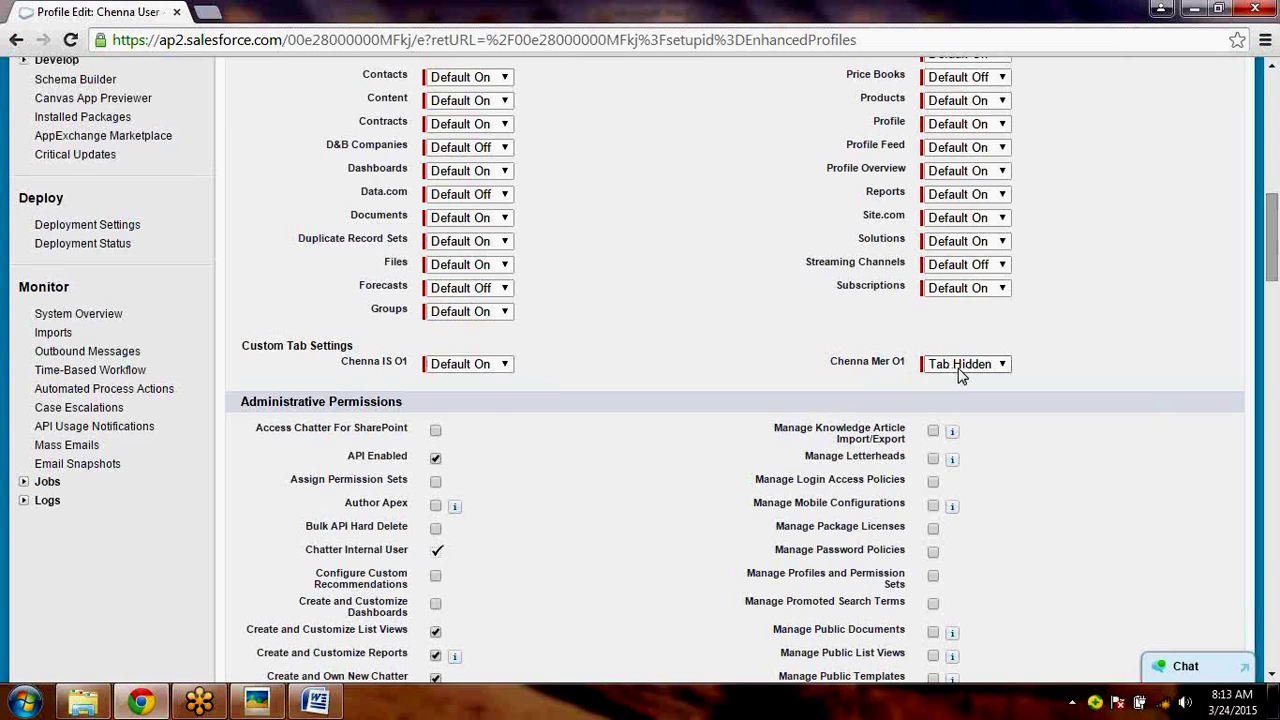
{"action": "left_click", "coordinate": [475, 368]}
{"action": "left_click", "coordinate": [475, 368]}
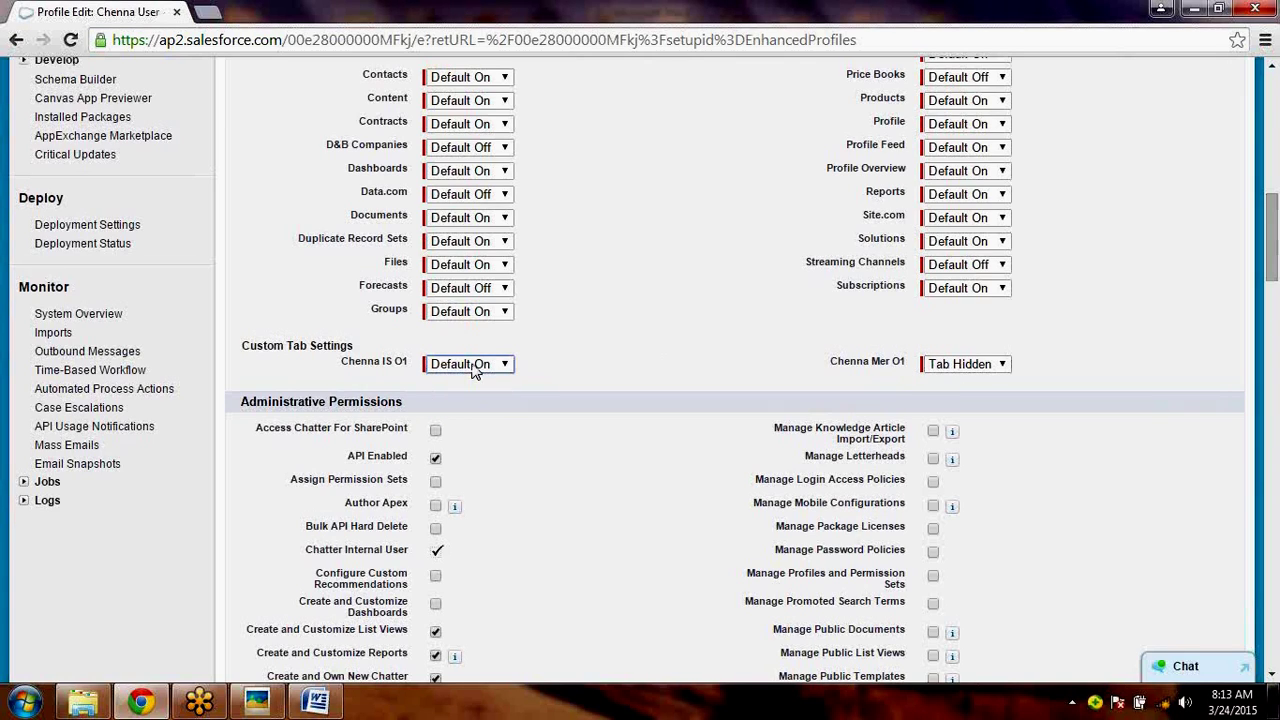
{"action": "left_click", "coordinate": [966, 366]}
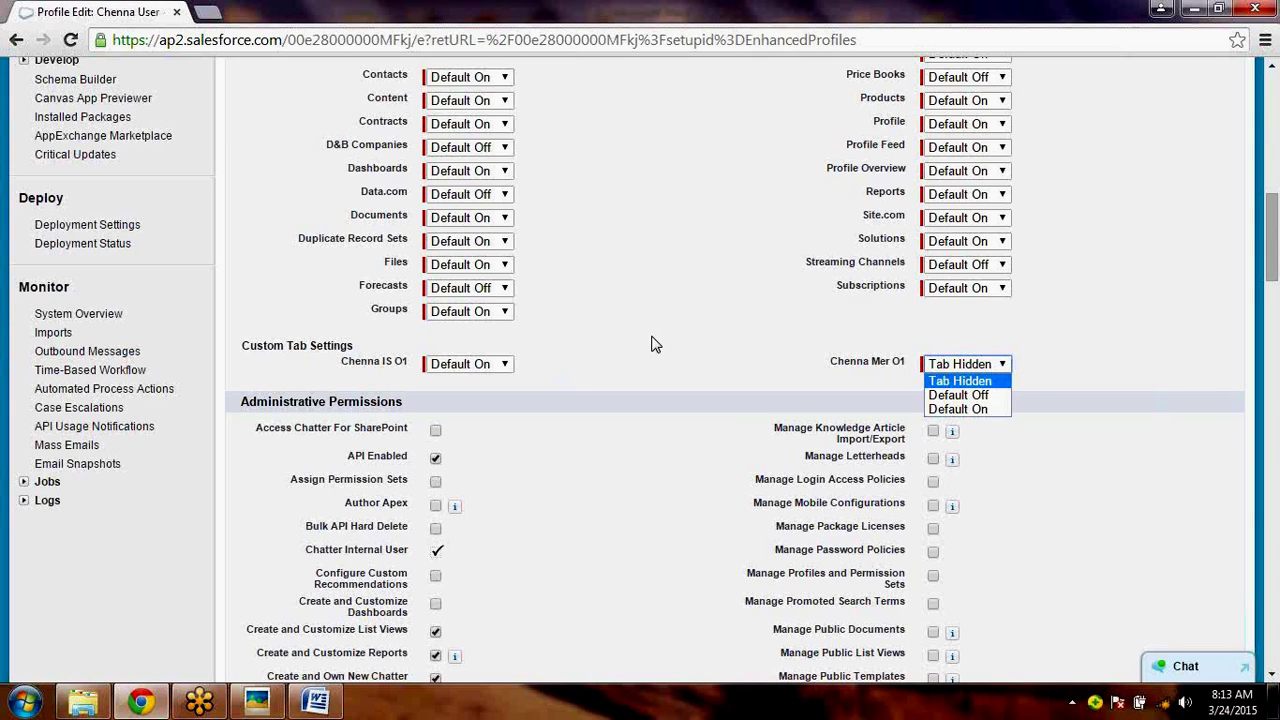
{"action": "left_click", "coordinate": [941, 409]}
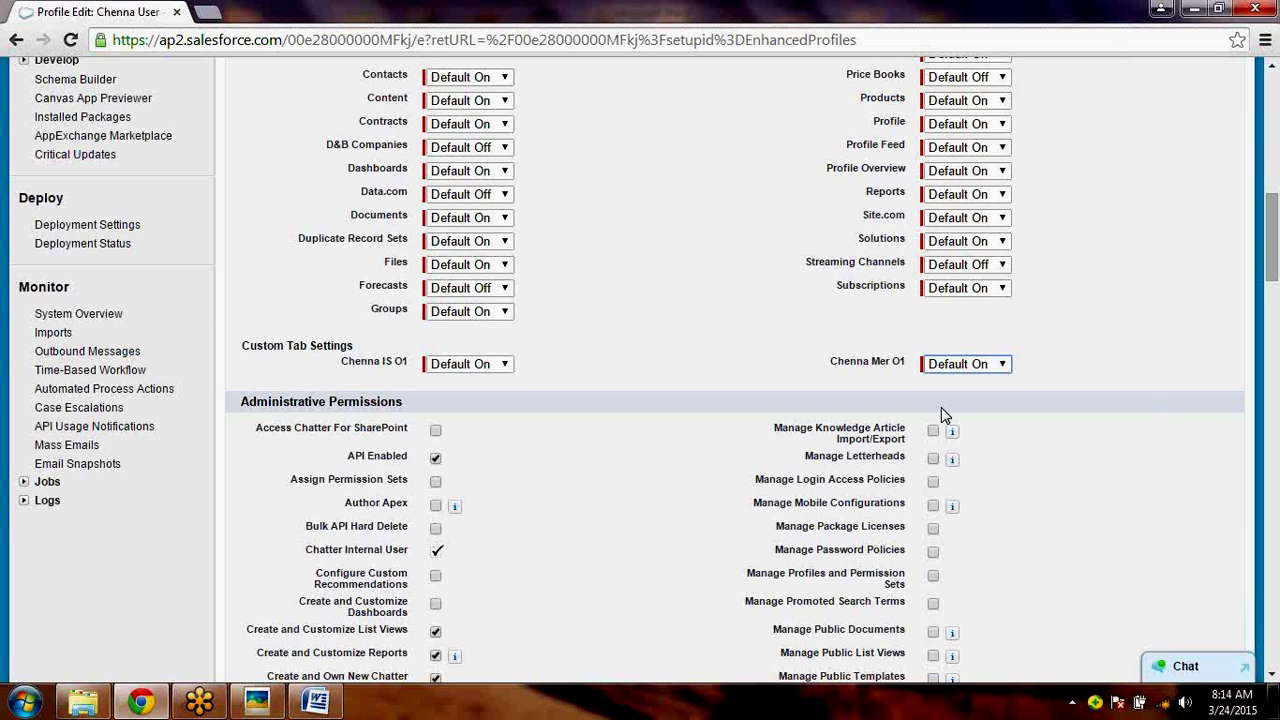
{"action": "left_click", "coordinate": [391, 343]}
{"action": "left_click", "coordinate": [977, 366]}
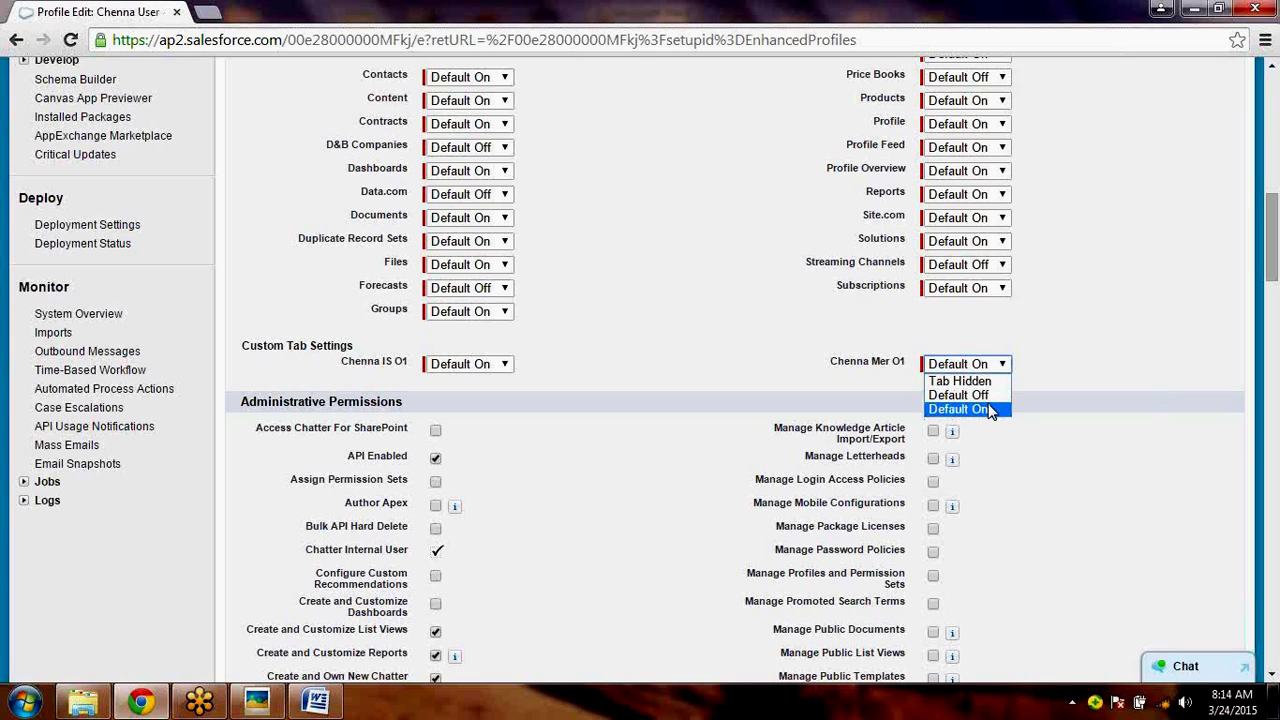
{"action": "left_click", "coordinate": [983, 408]}
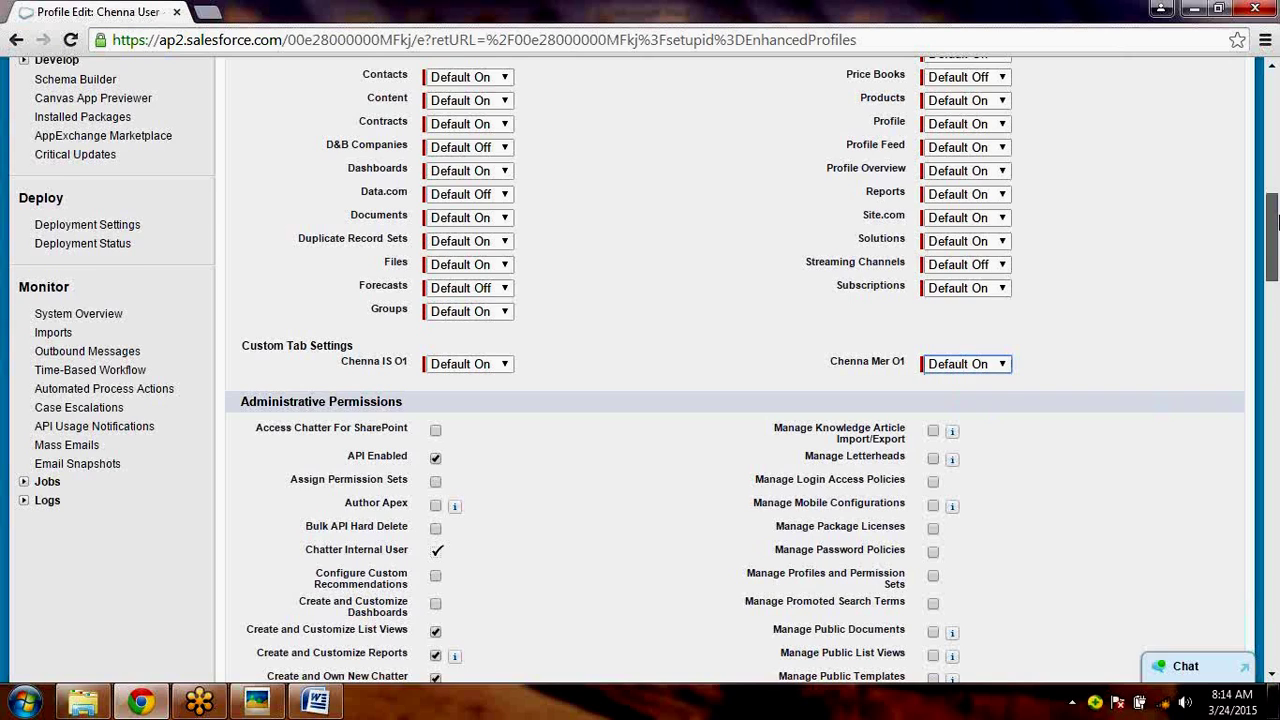
- Grant Create, Edit, Delete, View All and Modify All on Chenna IS O1, LI O1 and Mer O1
{"action": "left_click_drag", "start_coordinate": [1275, 220], "coordinate": [1276, 562]}
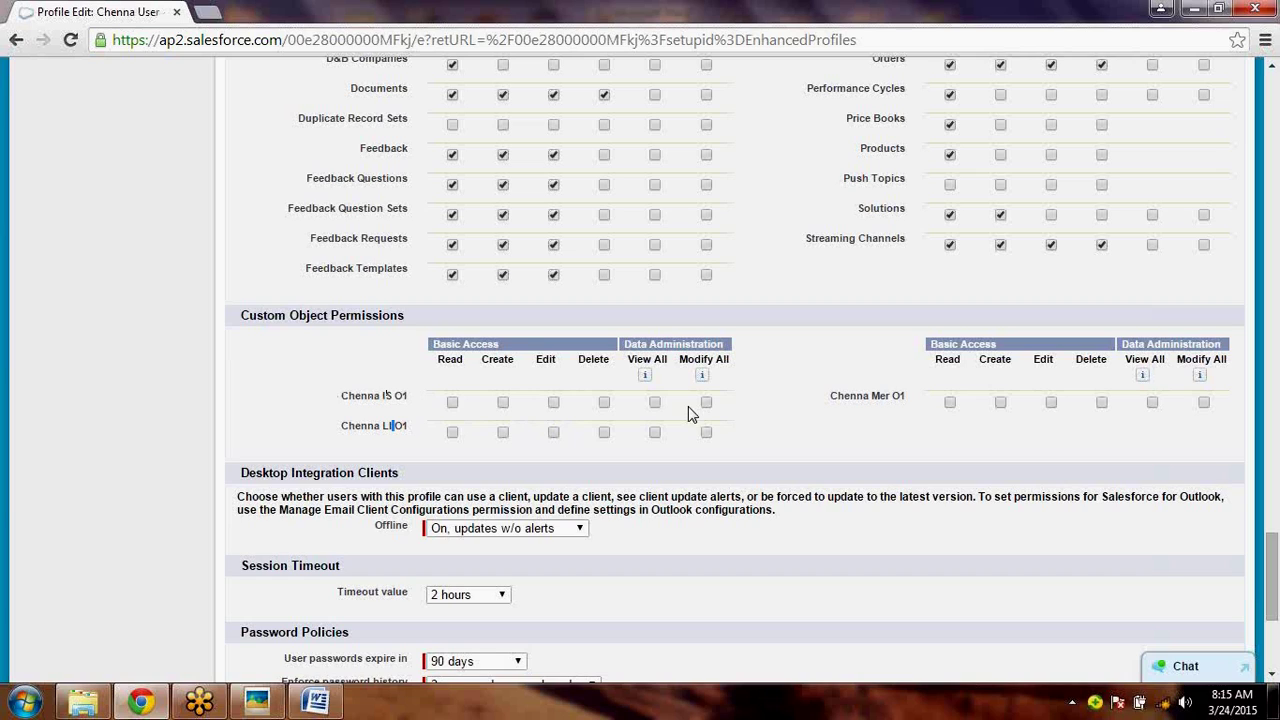
{"action": "left_click", "coordinate": [654, 403]}
{"action": "left_click", "coordinate": [706, 404]}
{"action": "left_click", "coordinate": [706, 432]}
{"action": "left_click", "coordinate": [503, 402]}
{"action": "left_click", "coordinate": [1051, 403]}
{"action": "left_click", "coordinate": [1001, 403]}
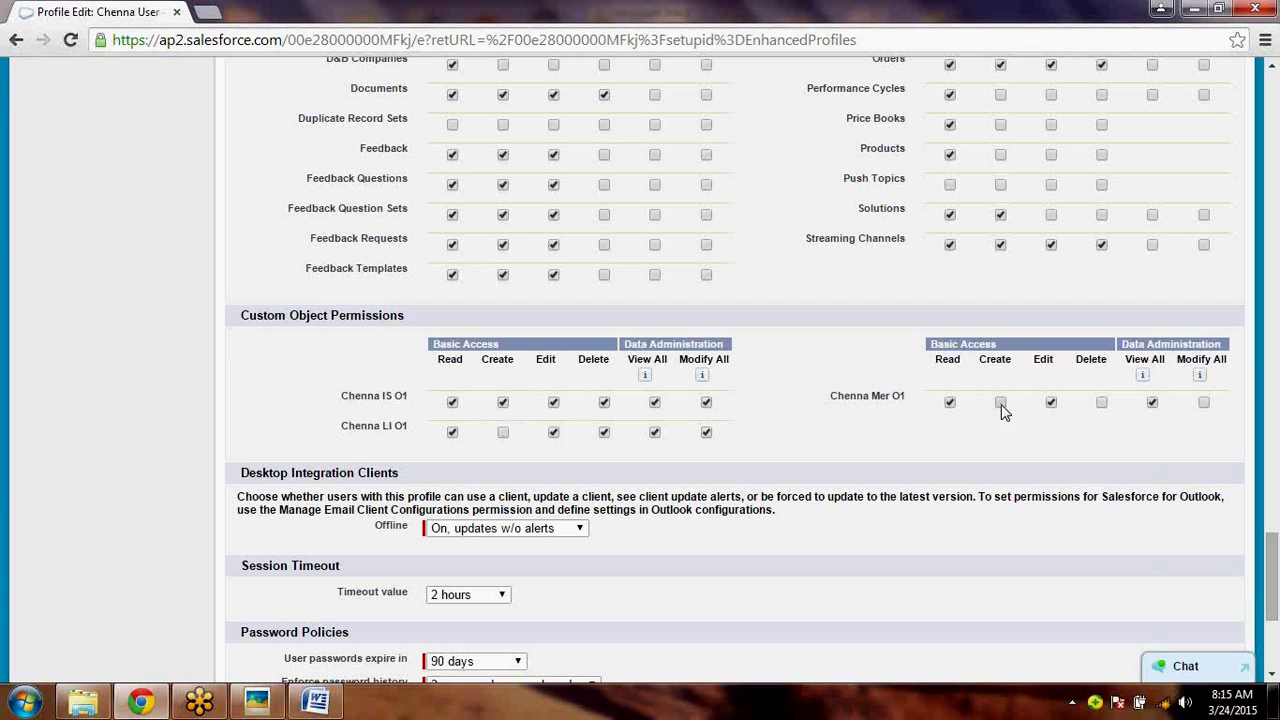
{"action": "left_click", "coordinate": [1101, 403]}
{"action": "left_click", "coordinate": [1203, 403]}
{"action": "left_click", "coordinate": [503, 432]}
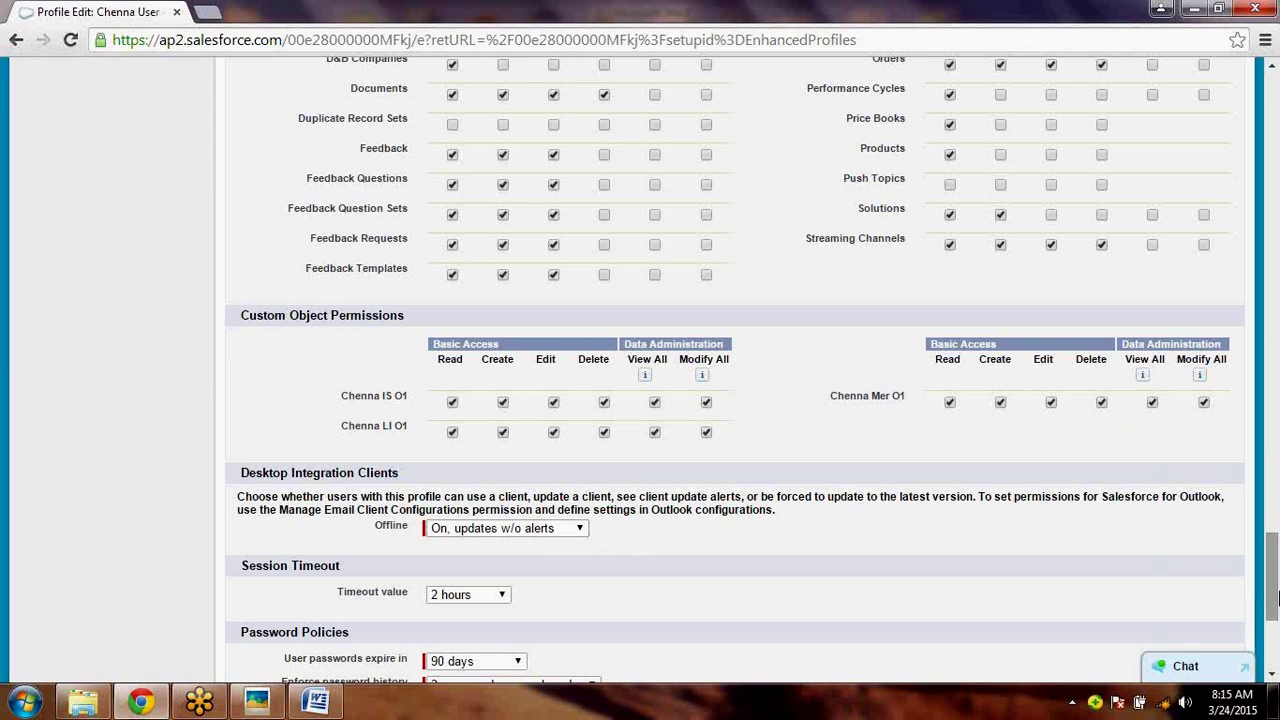
- Review the session timeout choices and keep it at 2 hours
{"action": "left_click_drag", "start_coordinate": [1272, 597], "coordinate": [1272, 633]}
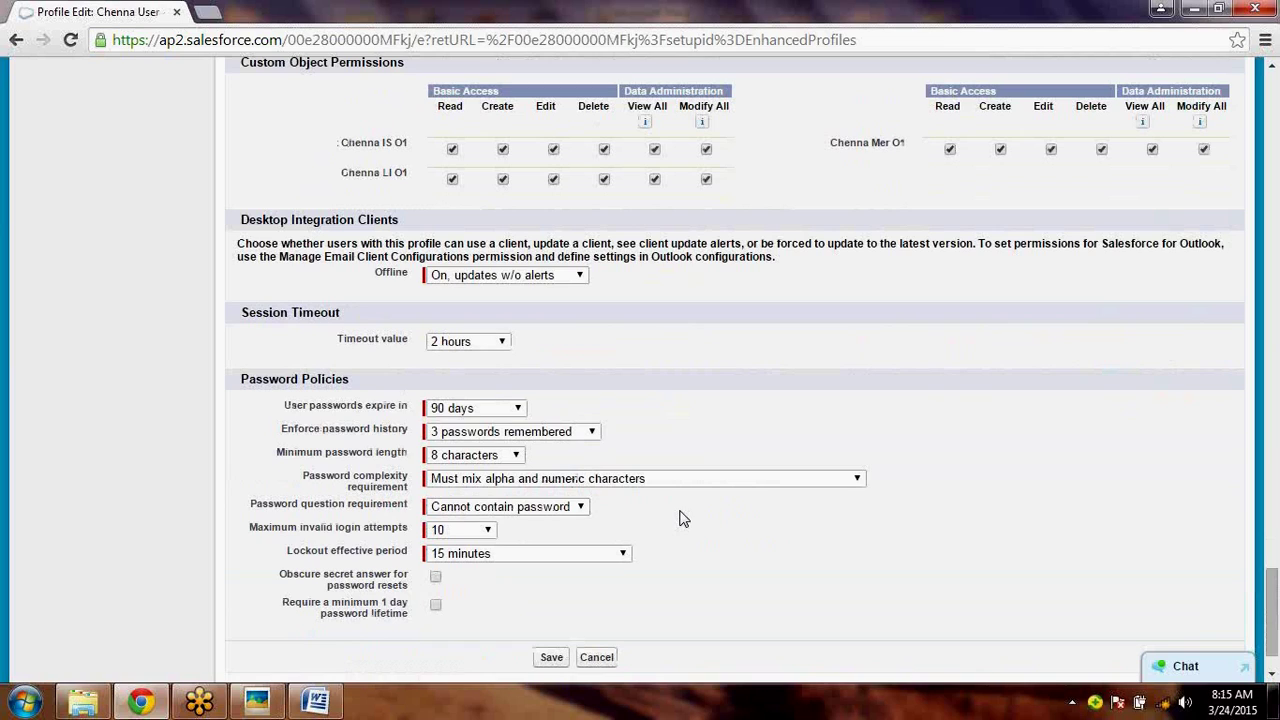
{"action": "left_click", "coordinate": [501, 342]}
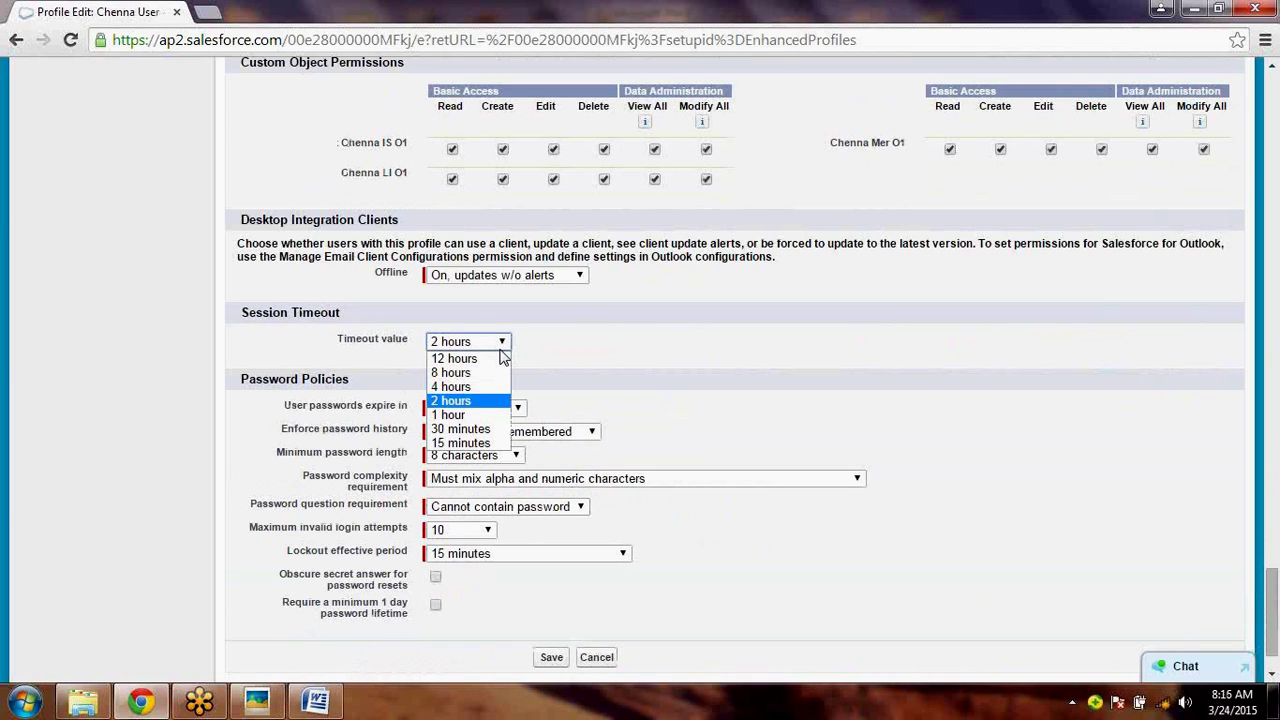
{"action": "left_click", "coordinate": [607, 340]}
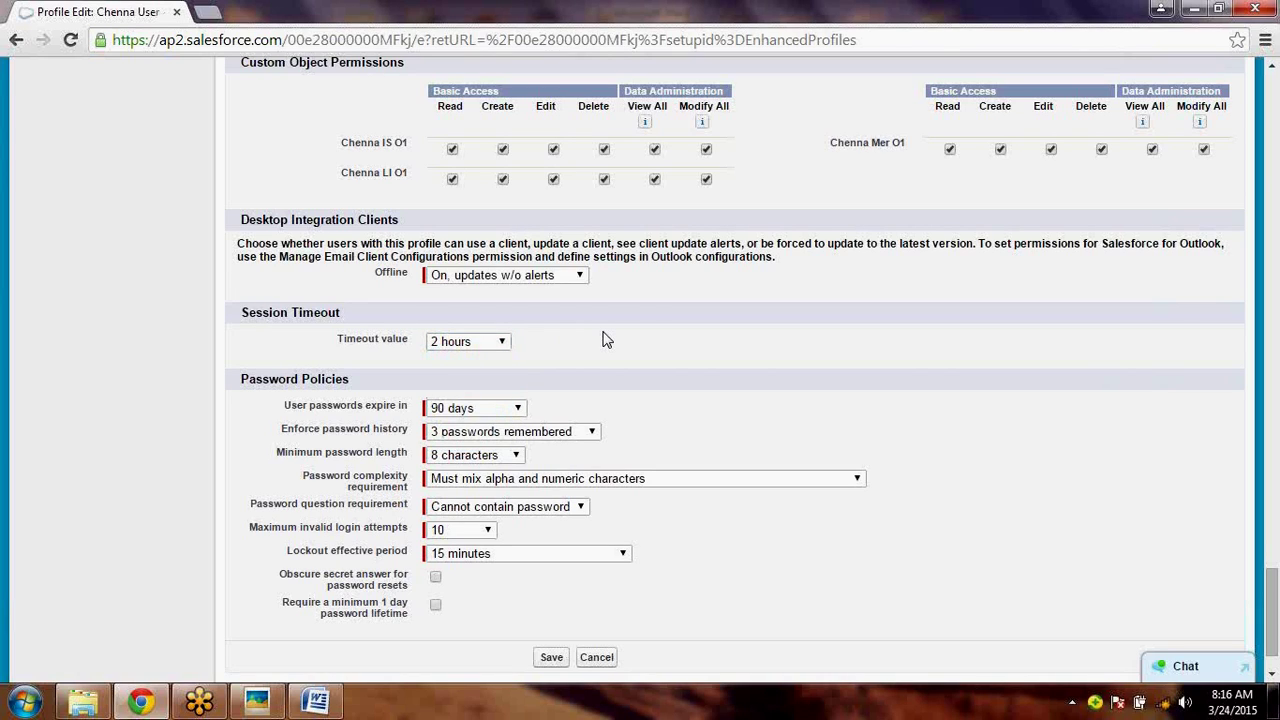
{"action": "left_click", "coordinate": [480, 346]}
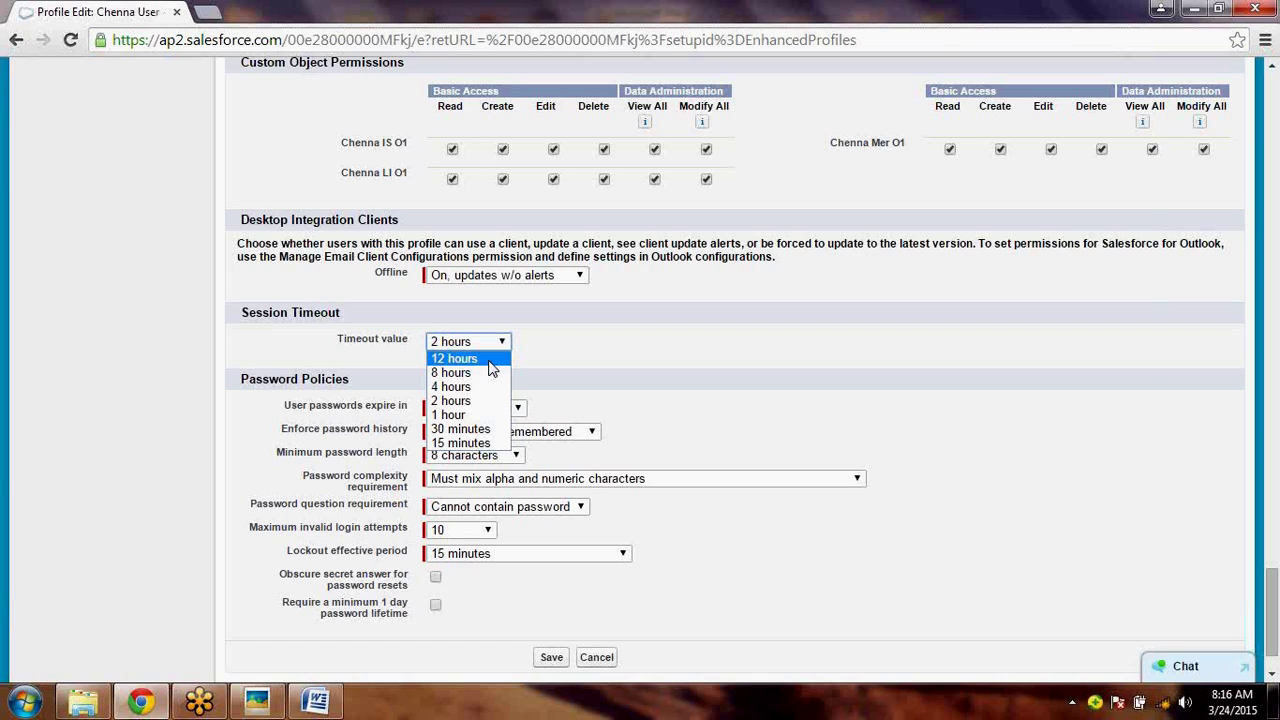
{"action": "left_click", "coordinate": [670, 388]}
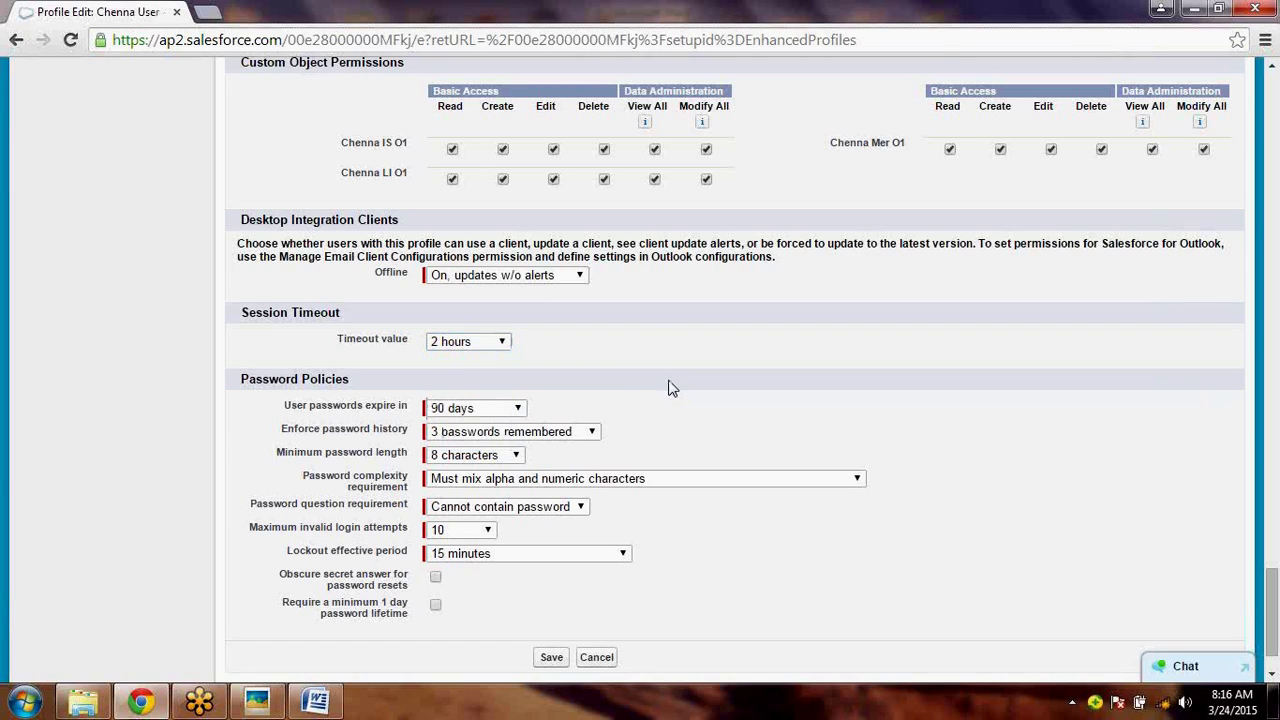
- Change maximum invalid login attempts to 3, revert it to 10, then view lockout period choices
{"action": "left_click", "coordinate": [474, 533]}
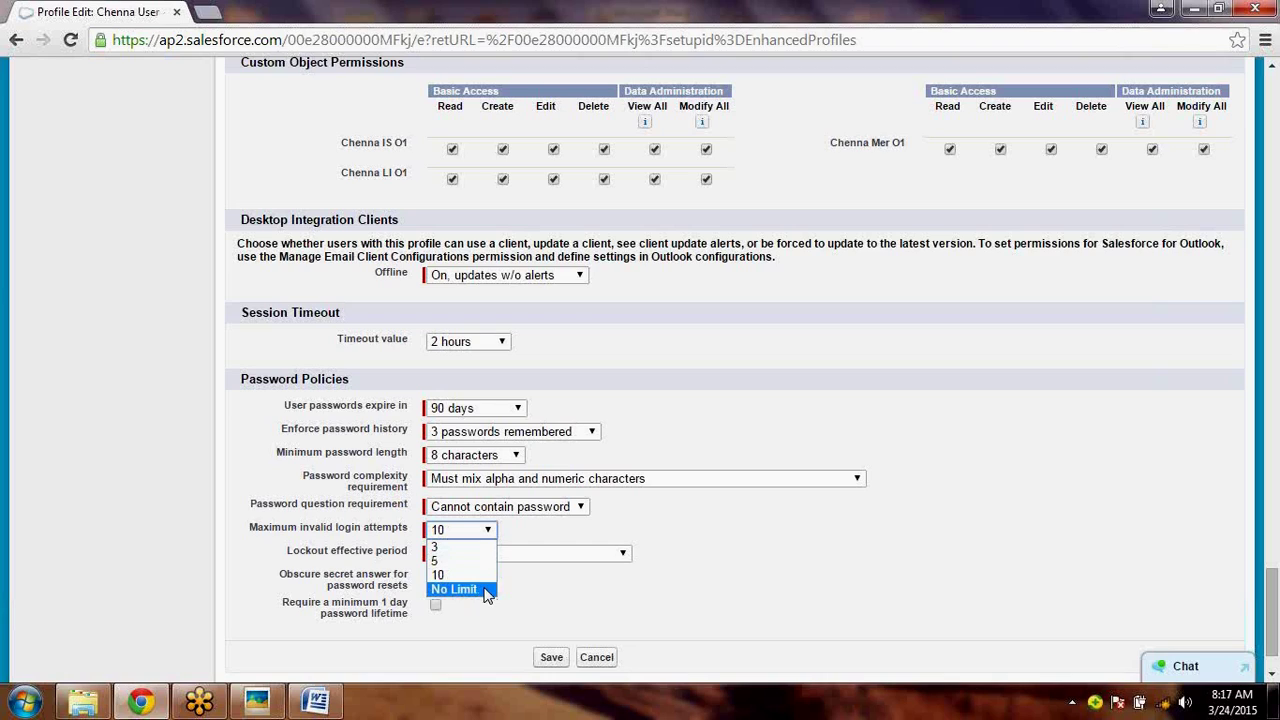
{"action": "left_click", "coordinate": [484, 550]}
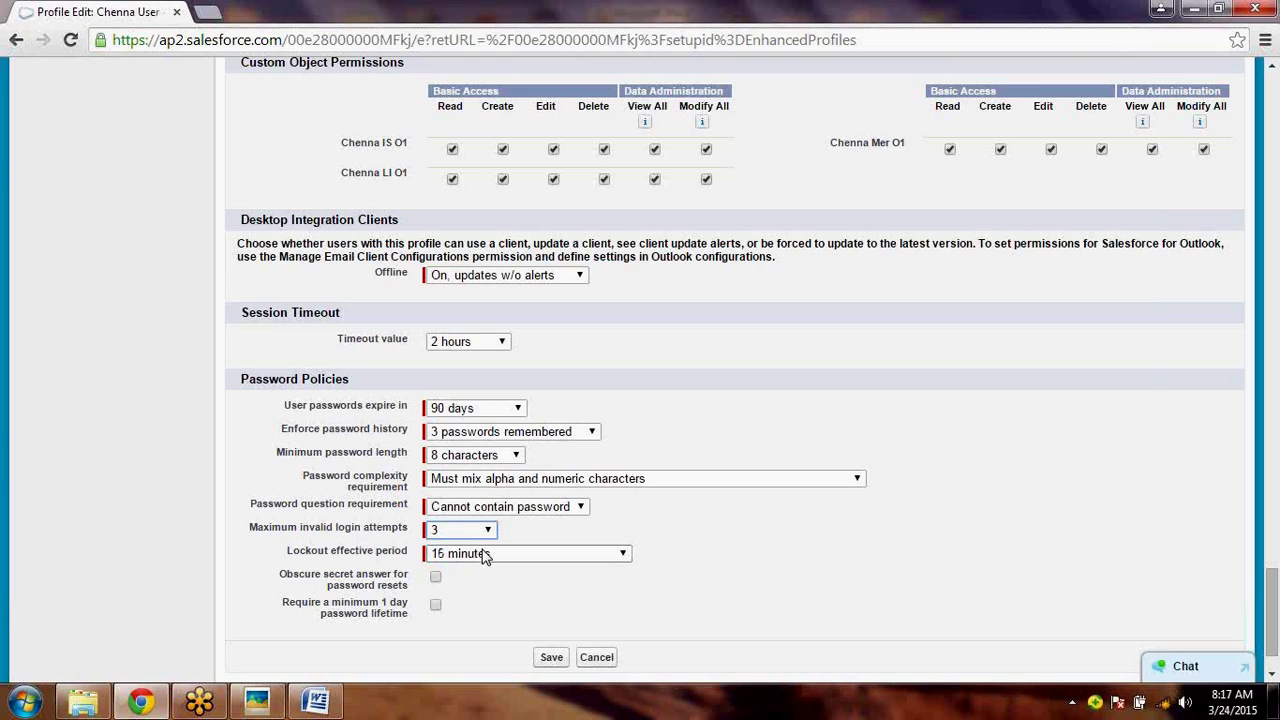
{"action": "left_click", "coordinate": [486, 530]}
{"action": "left_click", "coordinate": [478, 575]}
{"action": "left_click", "coordinate": [480, 573]}
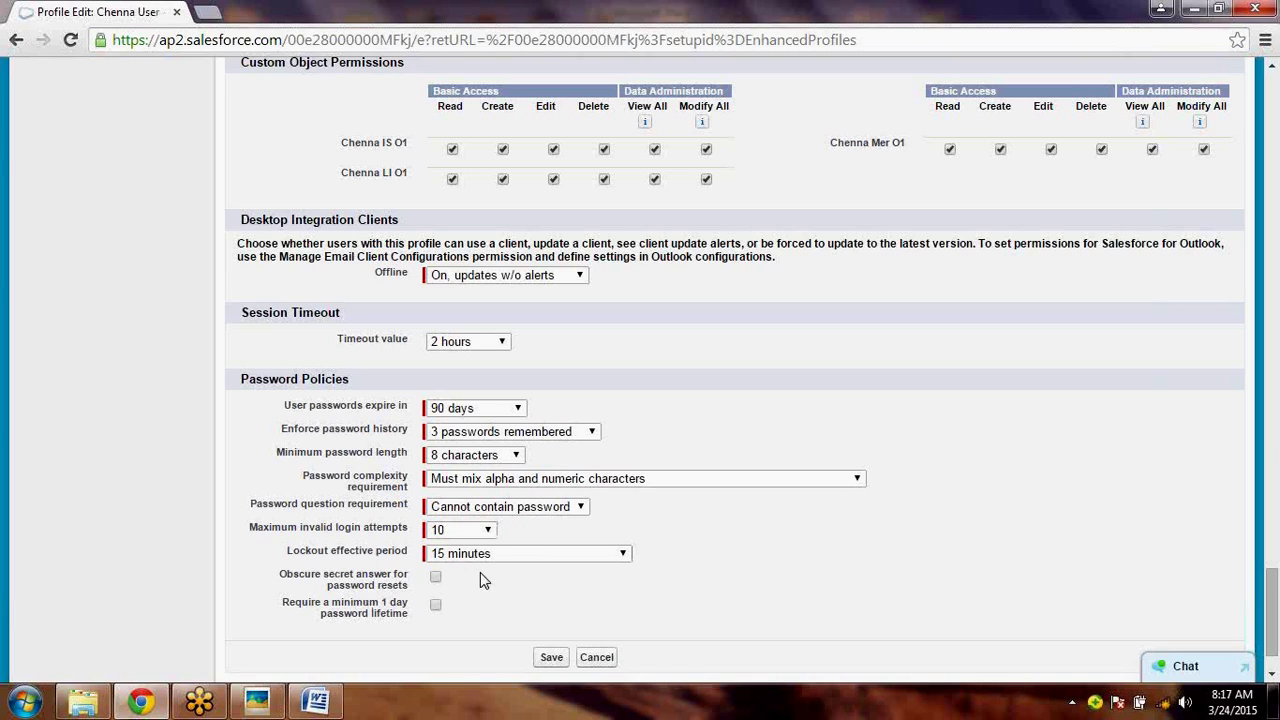
{"action": "left_click", "coordinate": [512, 555]}
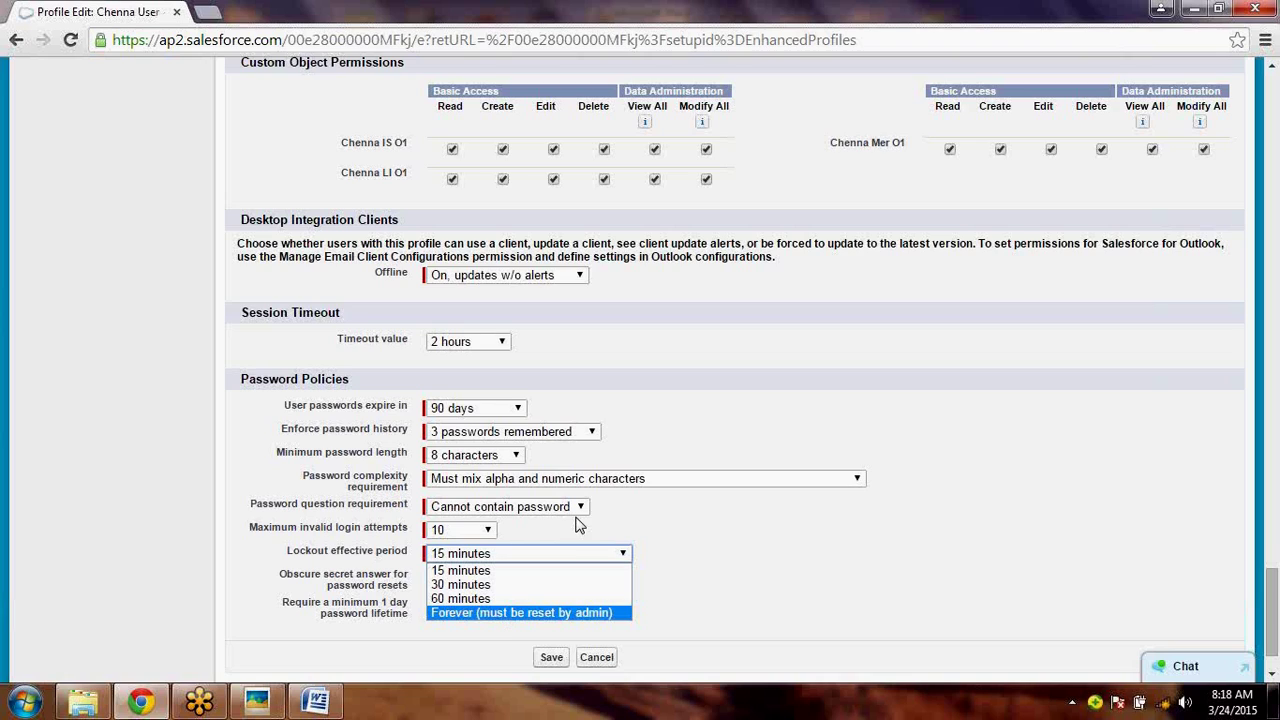
- Browse the lockout effective period choices and leave it at 15 minutes
{"action": "key", "text": "Up"}
{"action": "key", "text": "Up"}
{"action": "key", "text": "Escape"}
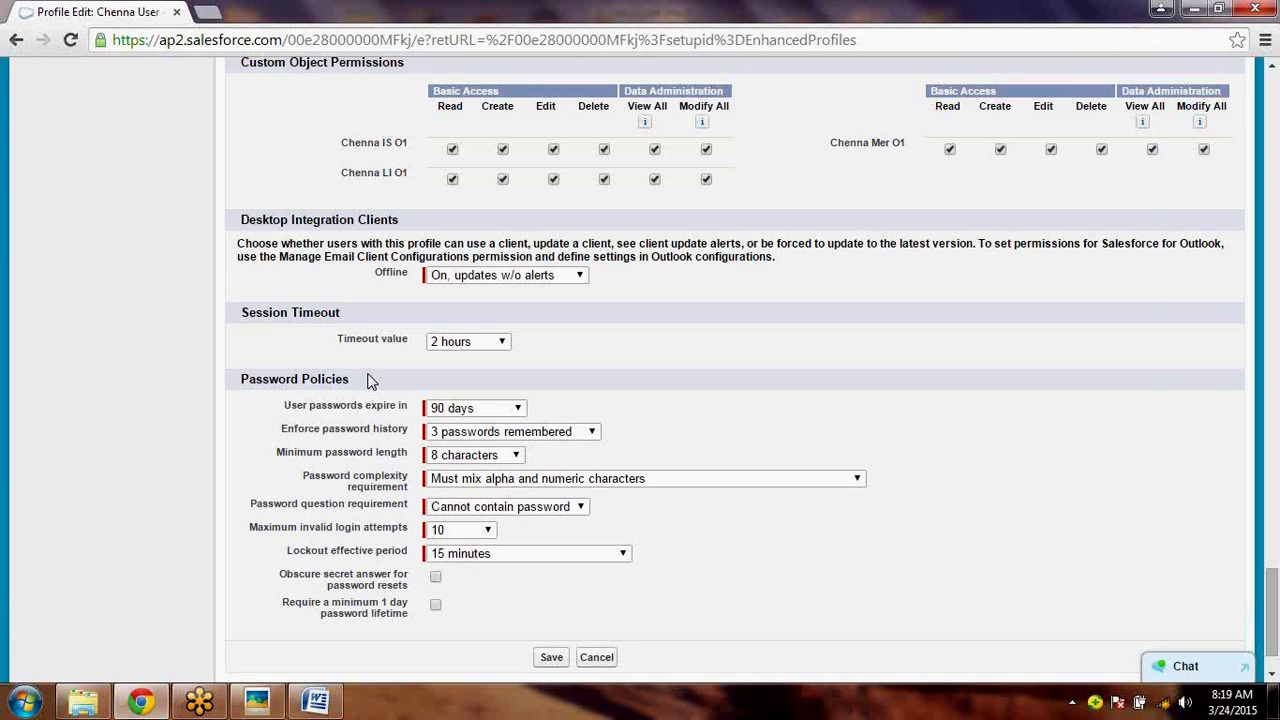
- Set User passwords expire in to One year; check Enforce password history stays at 3 remembered
{"action": "left_click", "coordinate": [505, 413]}
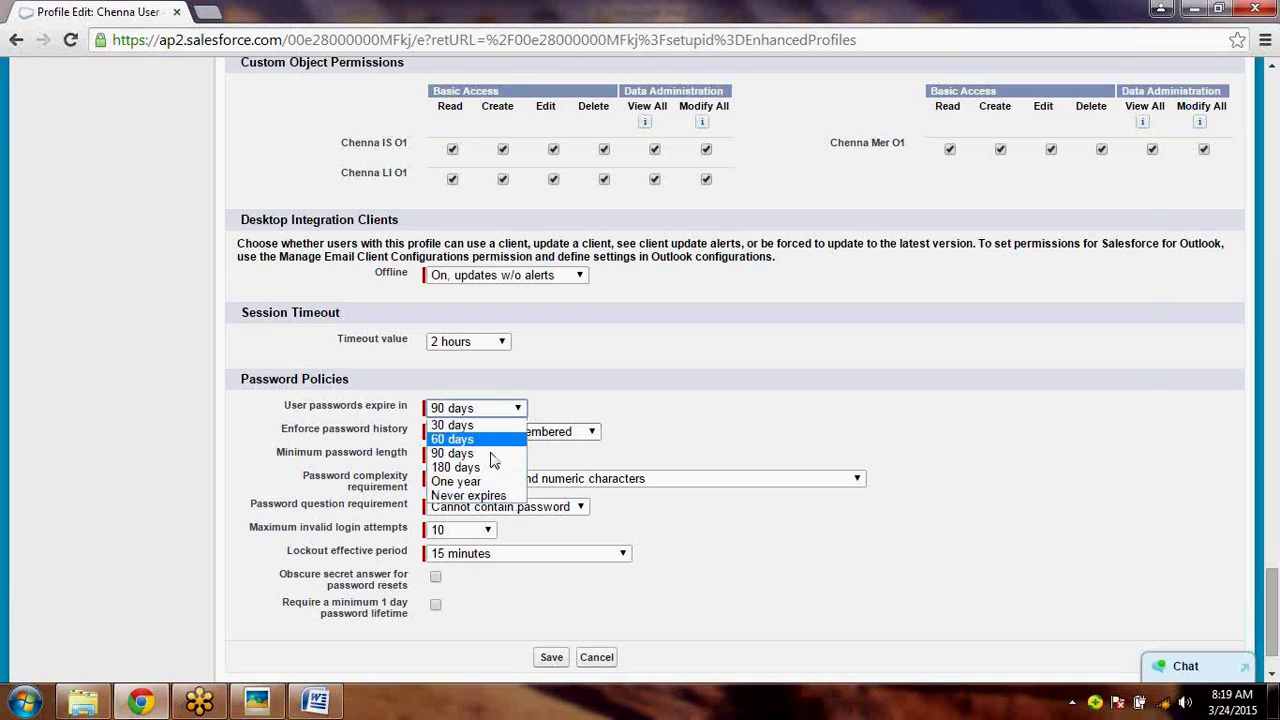
{"action": "left_click", "coordinate": [468, 482]}
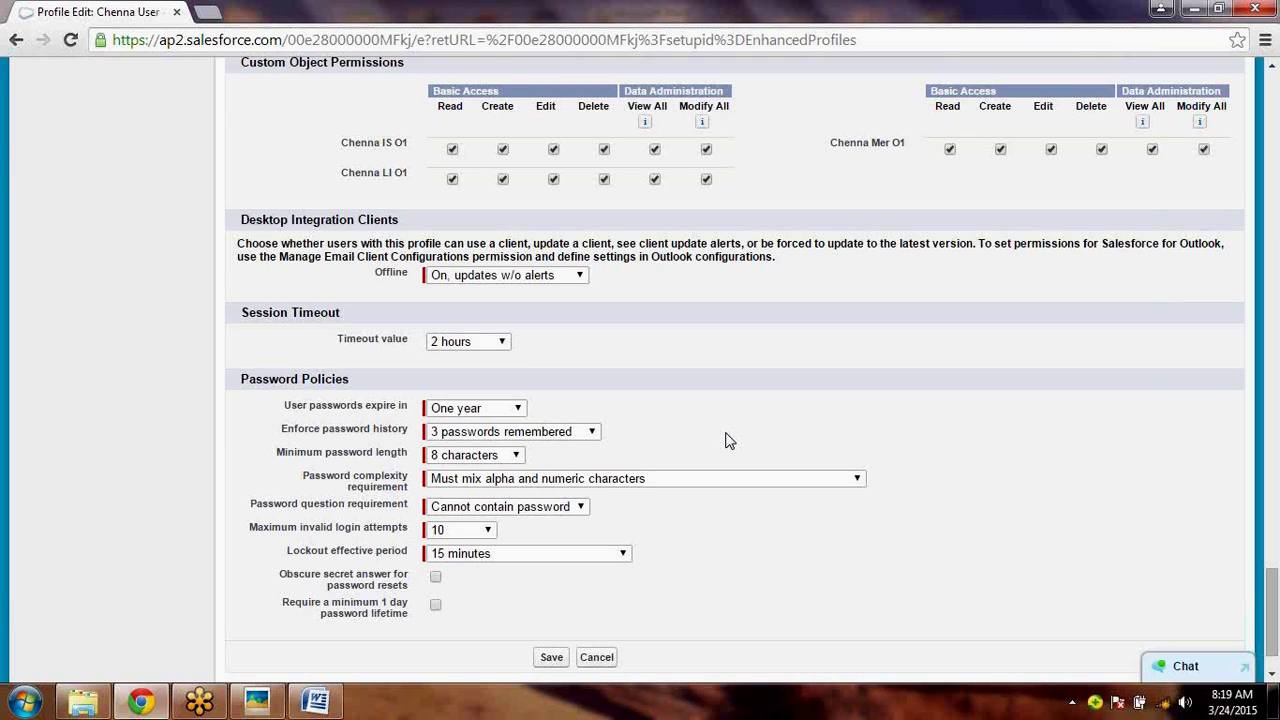
{"action": "left_click", "coordinate": [595, 432]}
{"action": "left_click", "coordinate": [678, 416]}
{"action": "left_click", "coordinate": [503, 432]}
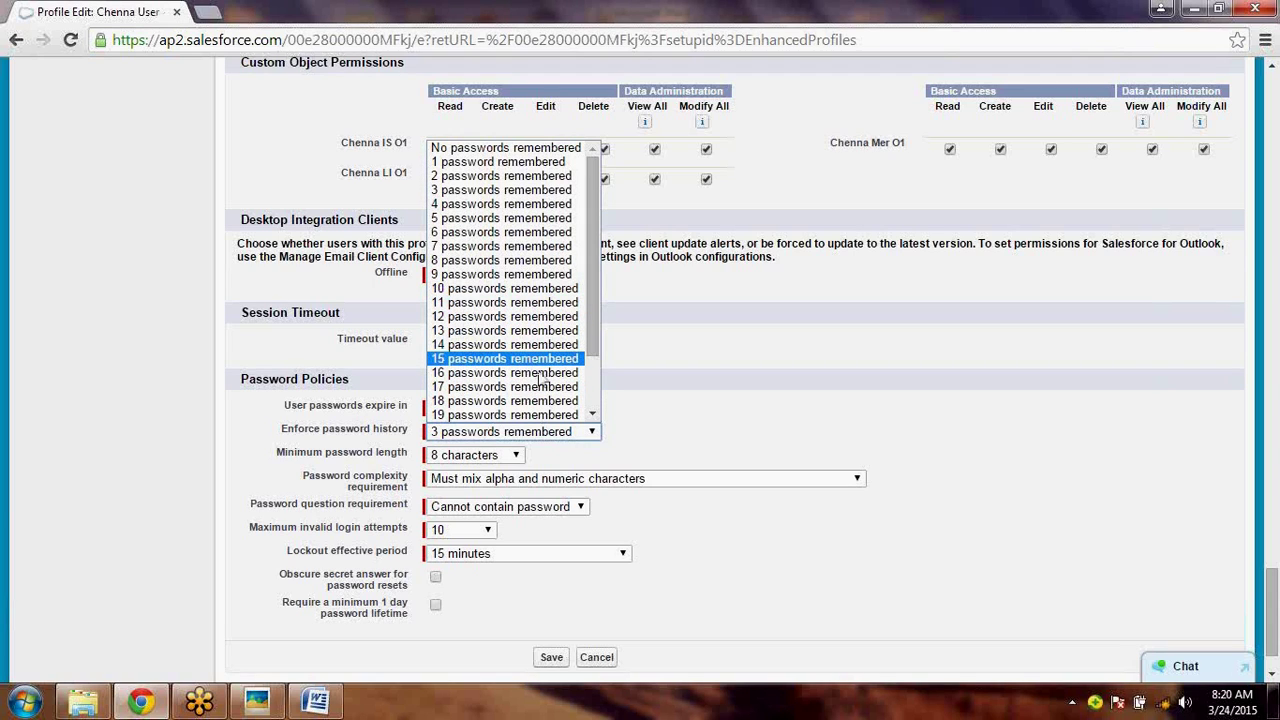
{"action": "scroll", "coordinate": [540, 378], "scroll_direction": "down", "scroll_amount": 2}
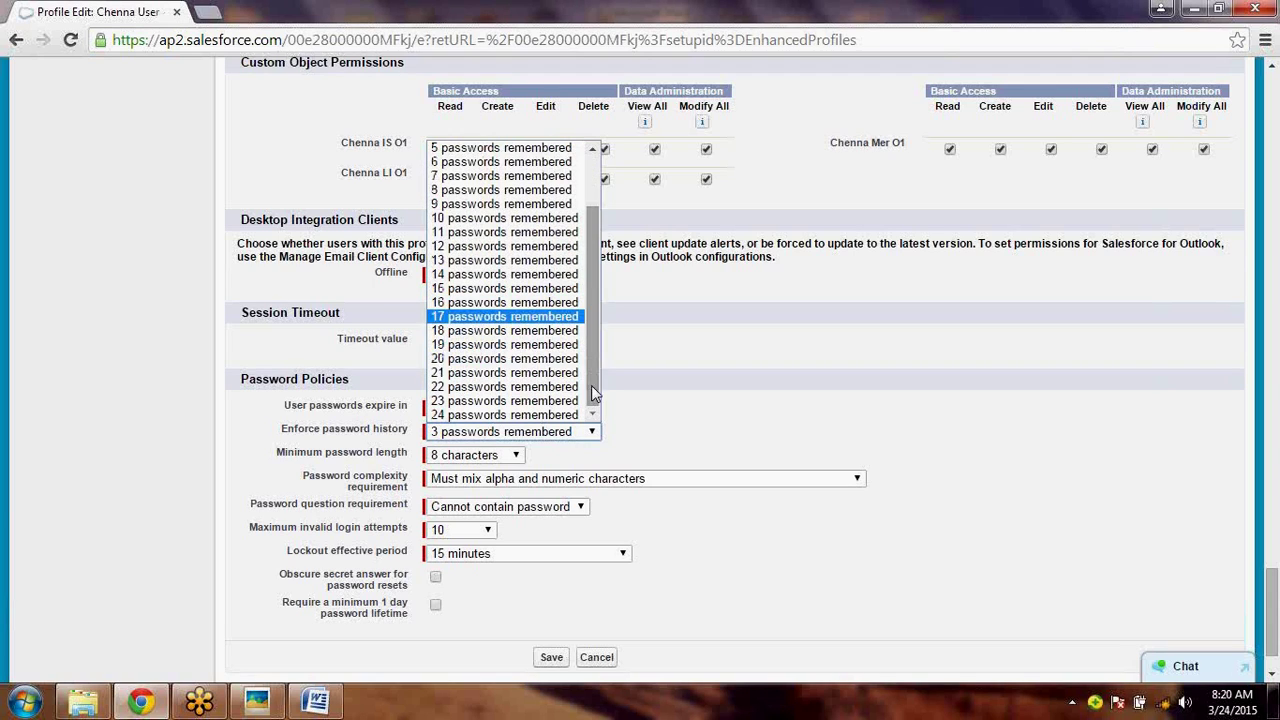
{"action": "left_click", "coordinate": [838, 436]}
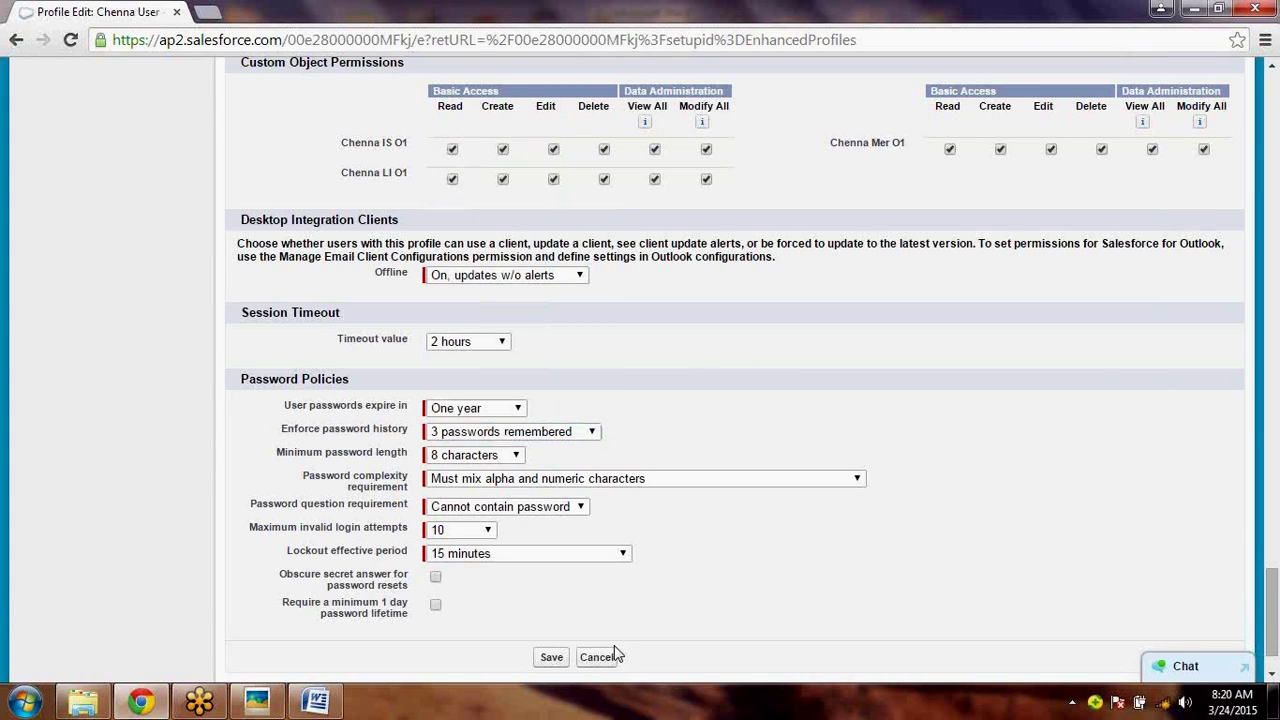
- Save the Chenna User Profile and review its saved Password Policies on the detail page
{"action": "left_click", "coordinate": [558, 662]}
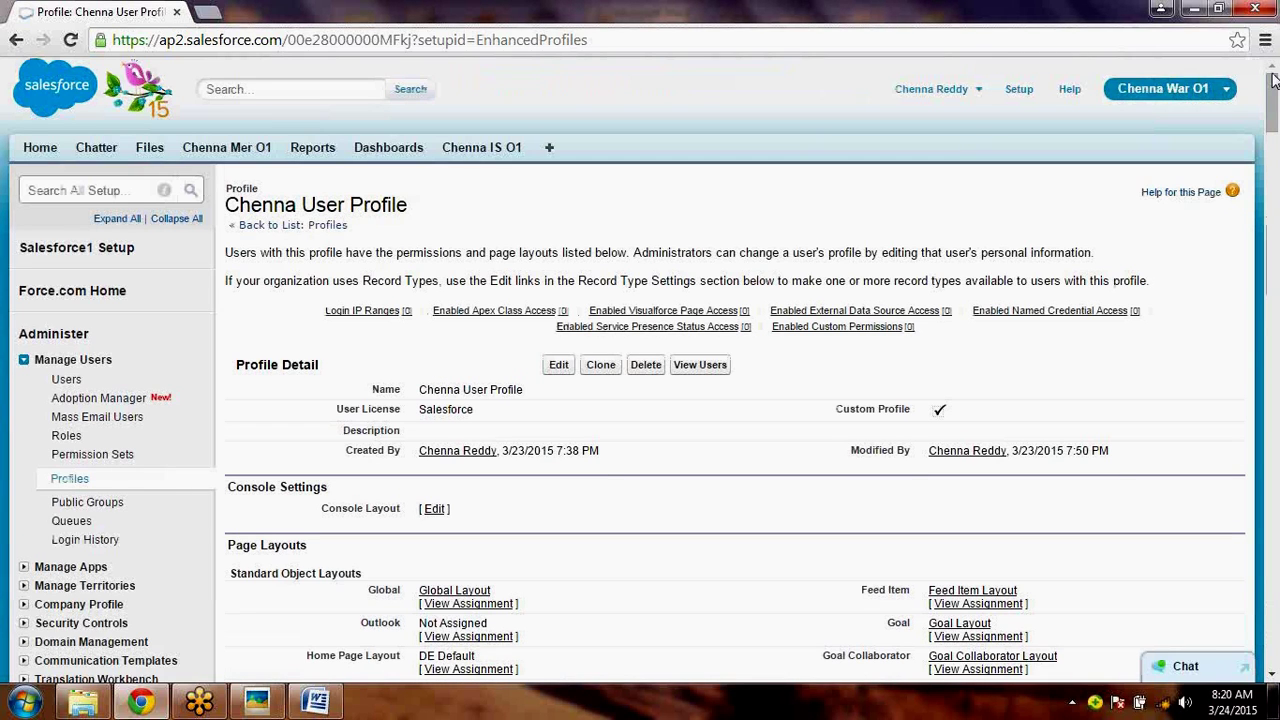
{"action": "left_click_drag", "start_coordinate": [1273, 80], "coordinate": [1278, 485]}
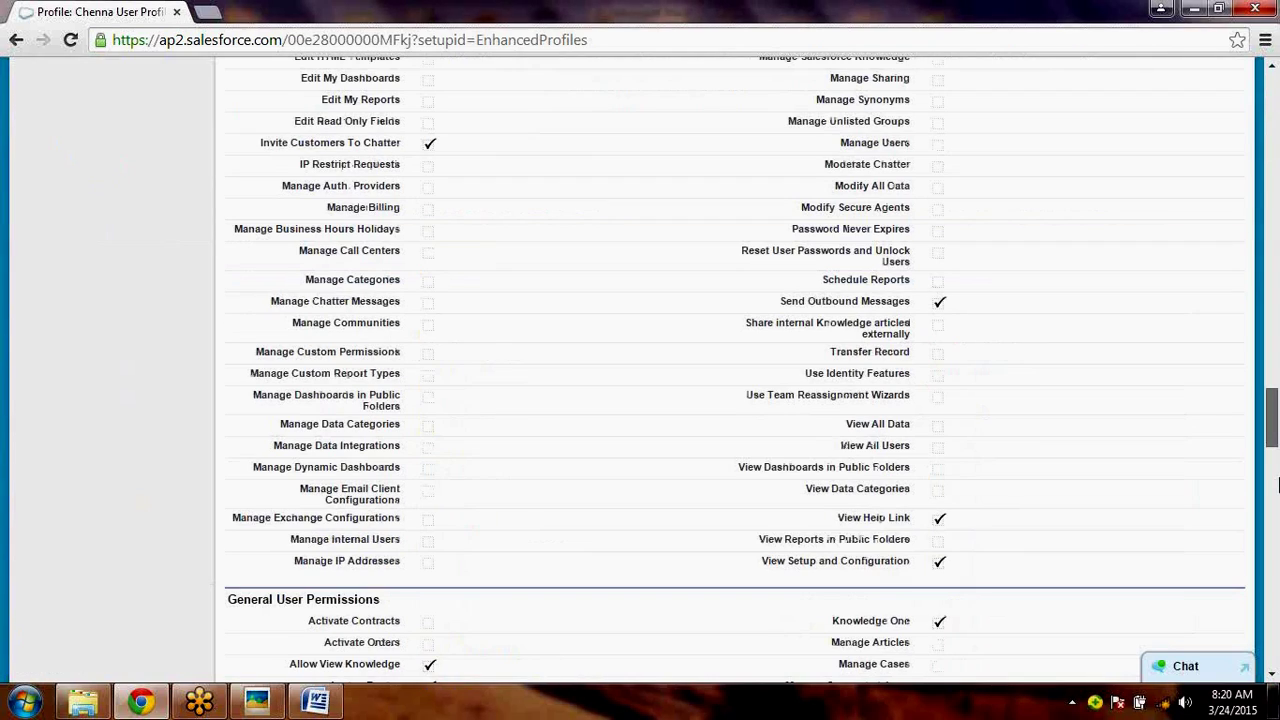
{"action": "left_click_drag", "start_coordinate": [1277, 485], "coordinate": [1274, 592]}
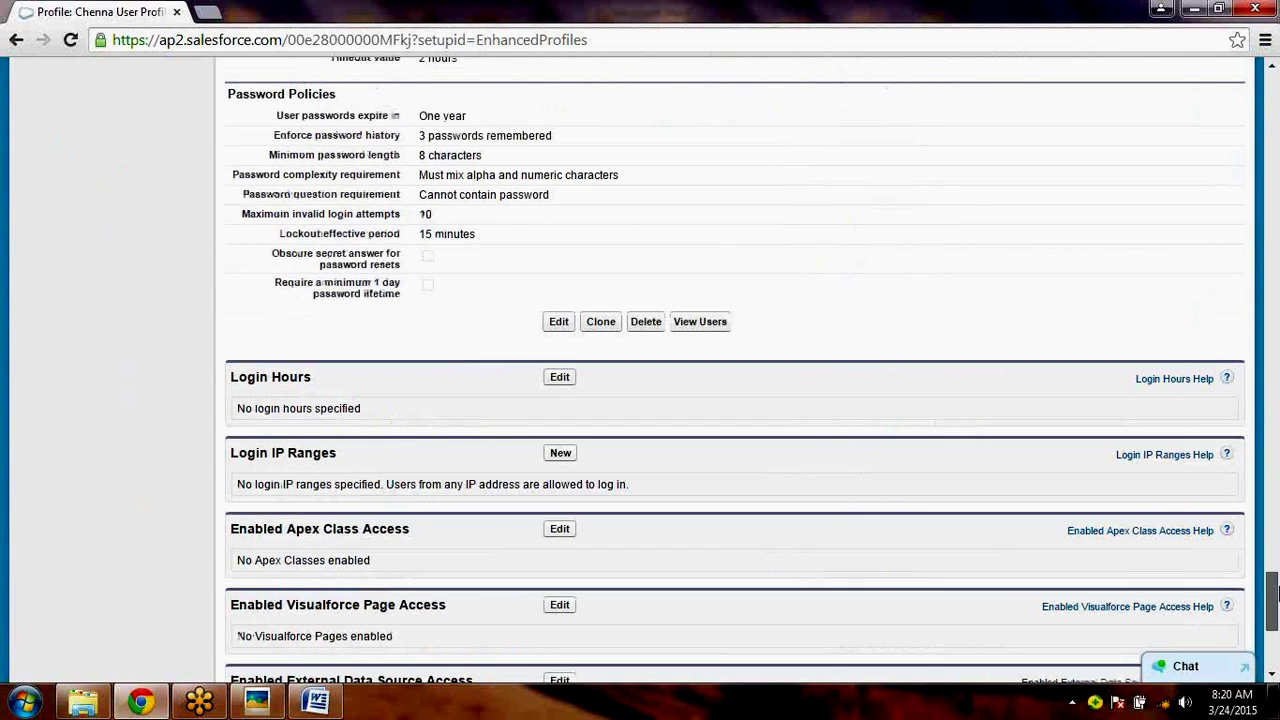
{"action": "scroll", "coordinate": [920, 260], "scroll_direction": "up", "scroll_amount": 3}
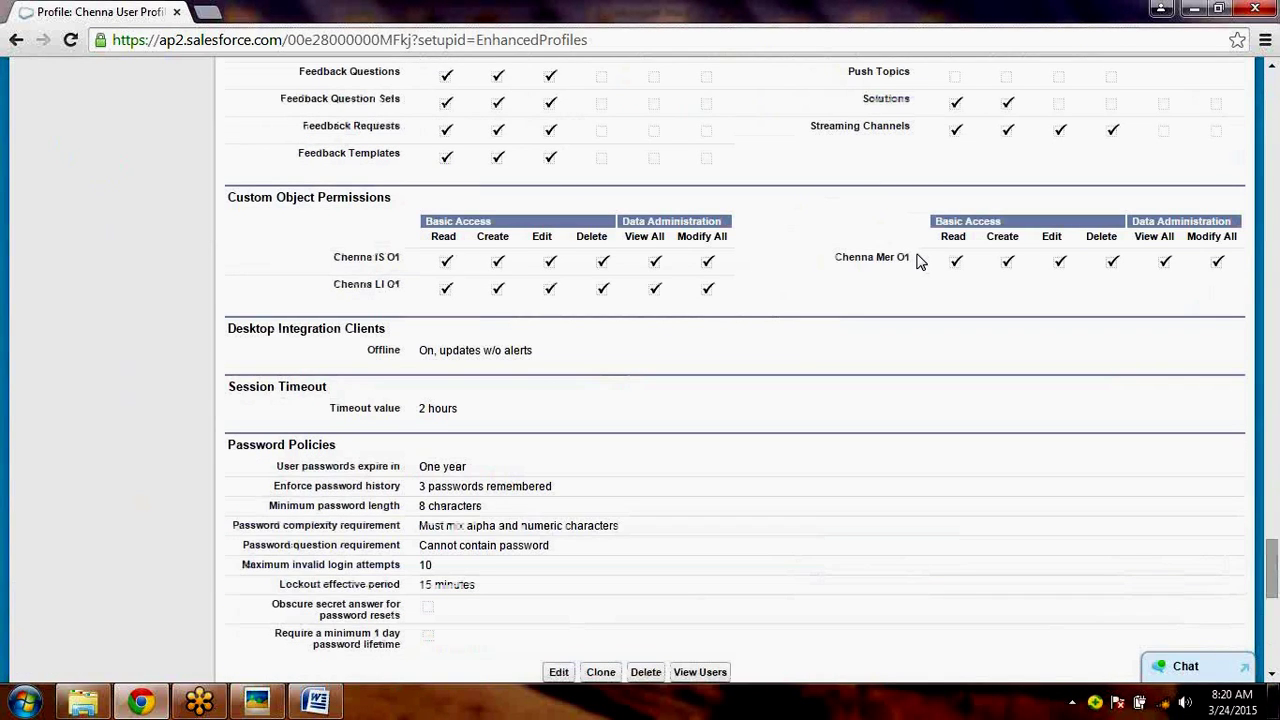
{"action": "left_click", "coordinate": [1277, 163]}
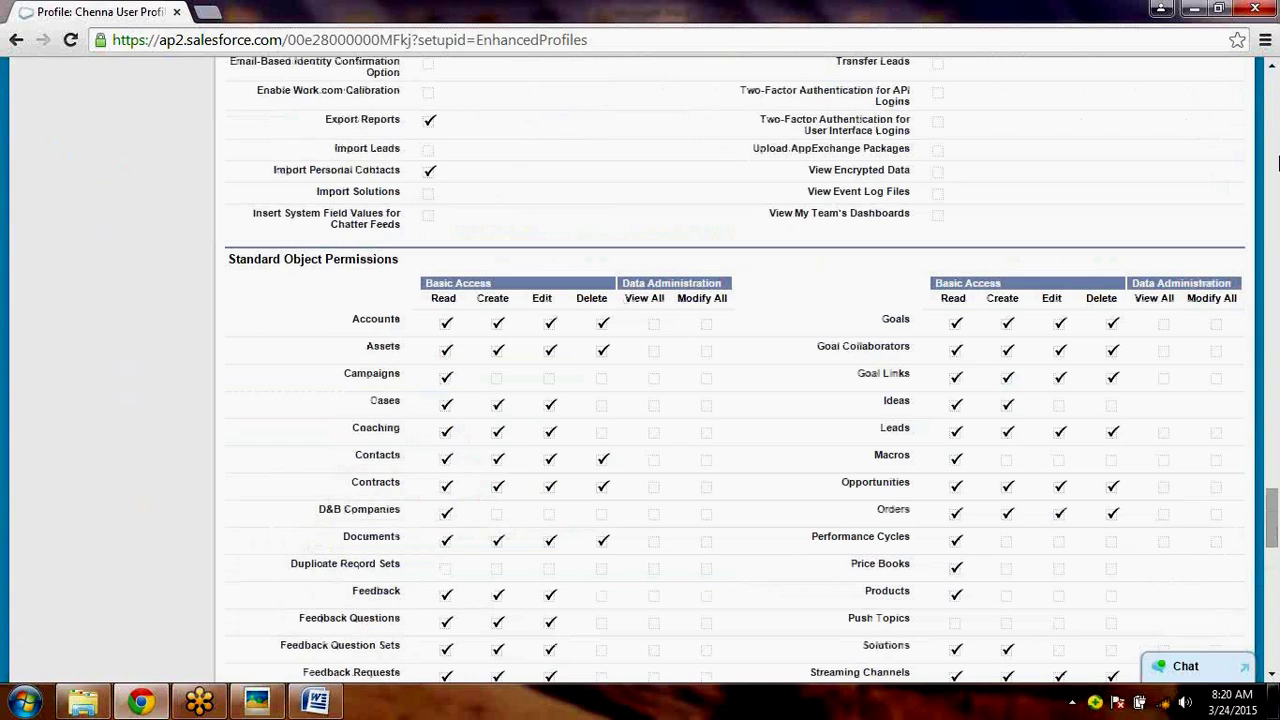
{"action": "left_click", "coordinate": [1277, 163]}
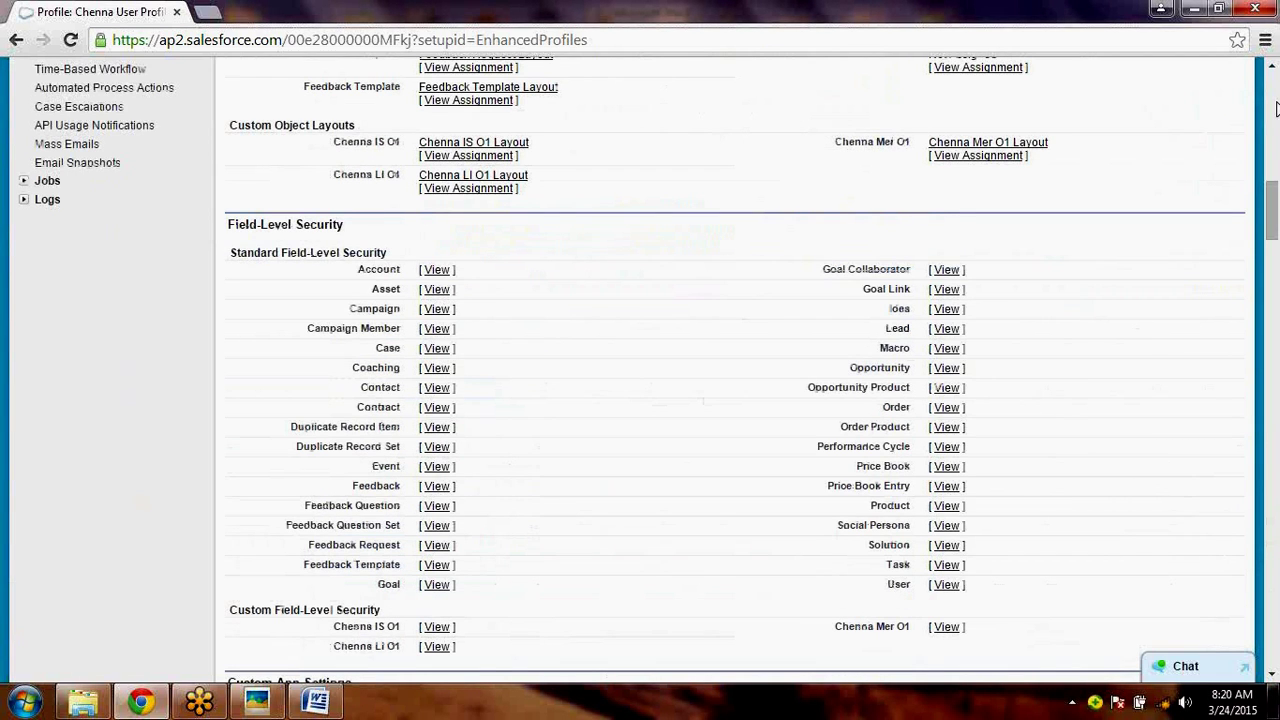
{"action": "left_click", "coordinate": [1277, 108]}
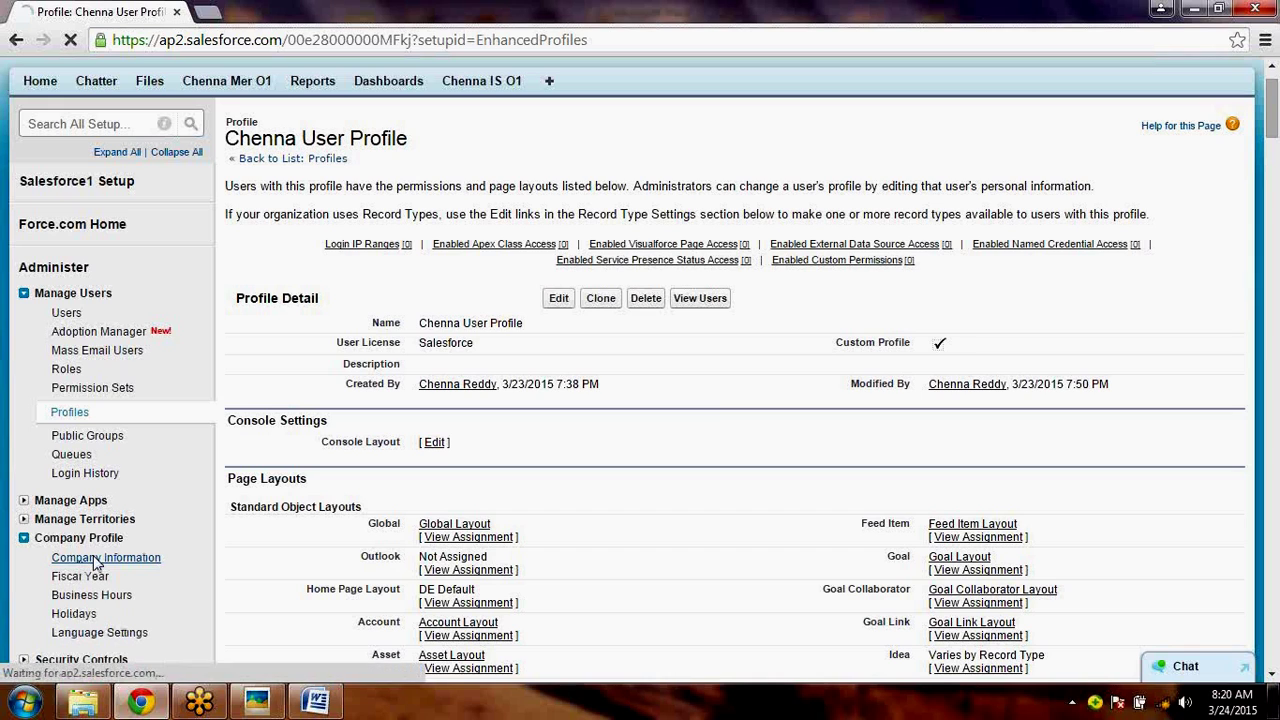
- Go to Company Profile > Company Information and scroll through the DSS license tables
{"action": "left_click", "coordinate": [97, 563]}
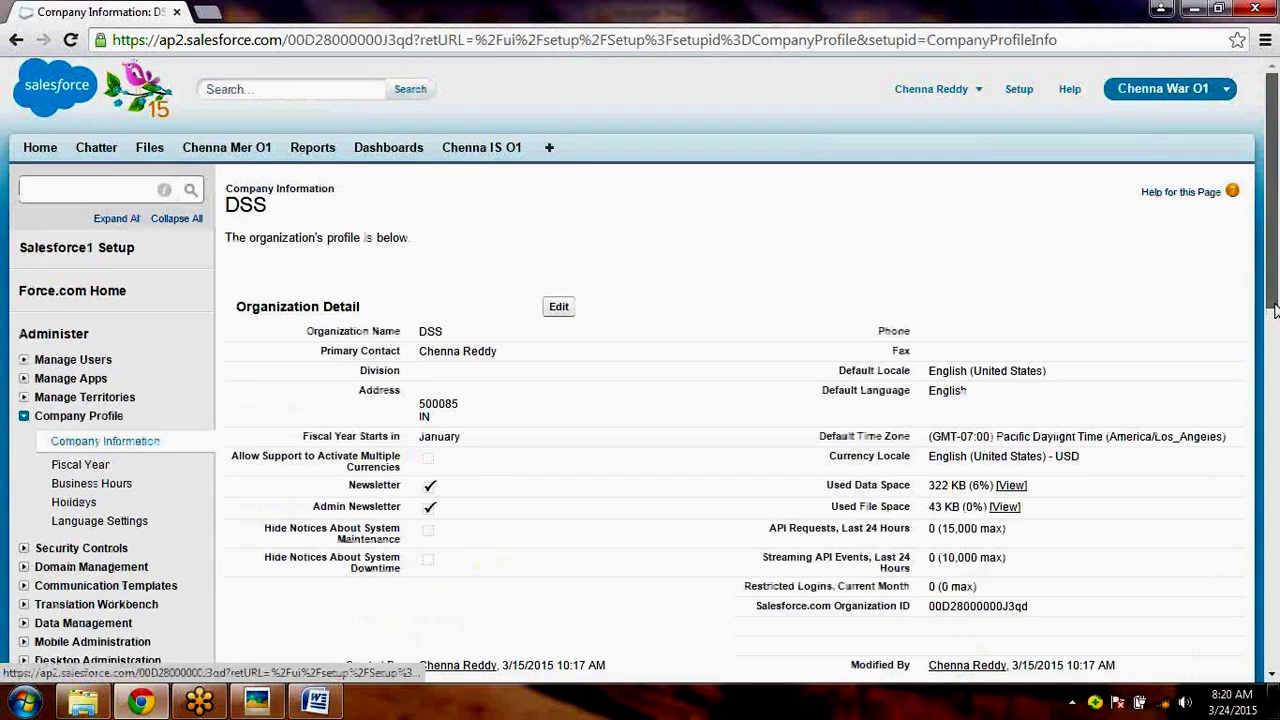
{"action": "left_click_drag", "start_coordinate": [1274, 311], "coordinate": [1274, 535]}
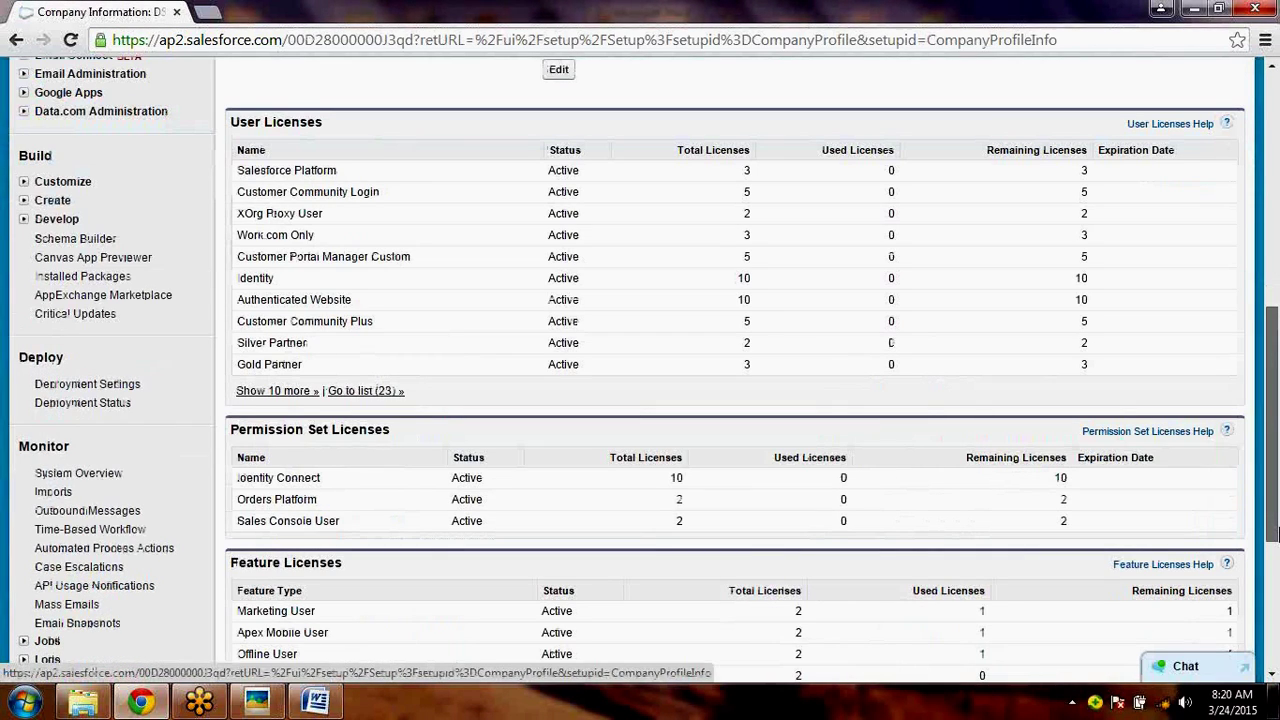
{"action": "left_click_drag", "start_coordinate": [1274, 535], "coordinate": [1276, 285]}
{"action": "mouse_move", "coordinate": [337, 710]}
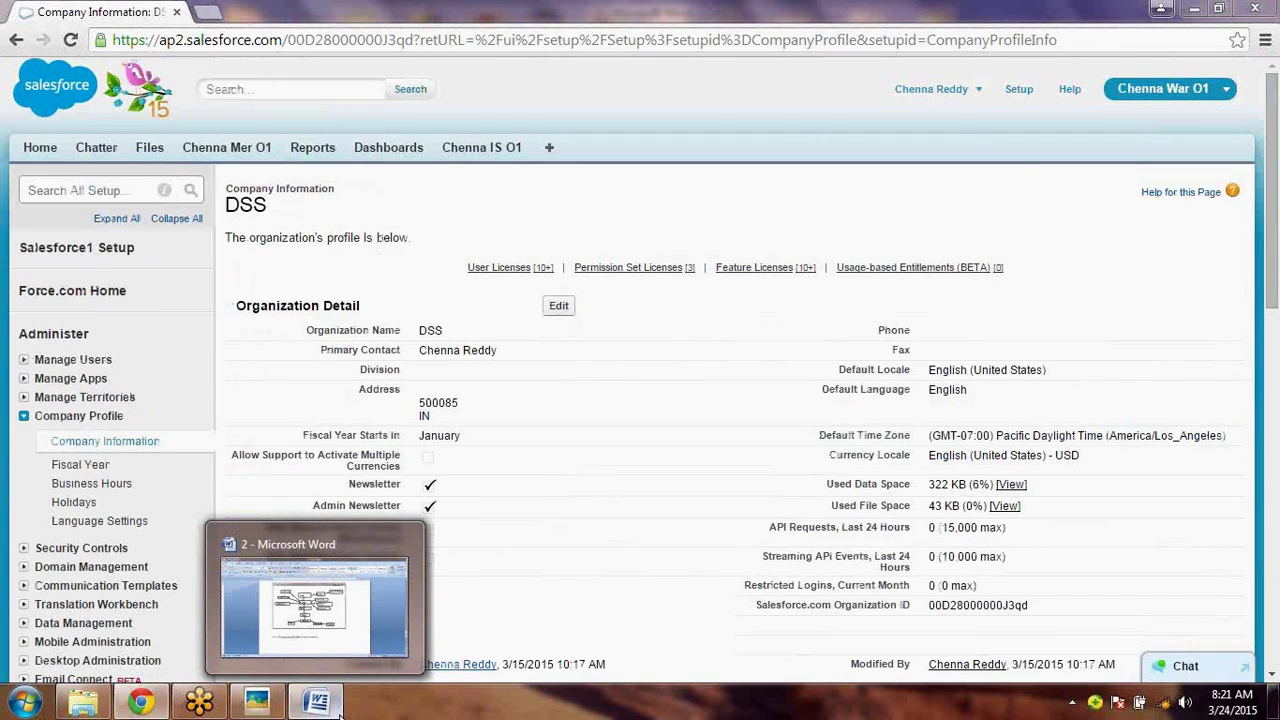
- In the Word notes, type 'Step 2 → Create the User & Assing' under Step 1
{"action": "left_click", "coordinate": [337, 710]}
{"action": "type", "text": "Step 2 → C"}
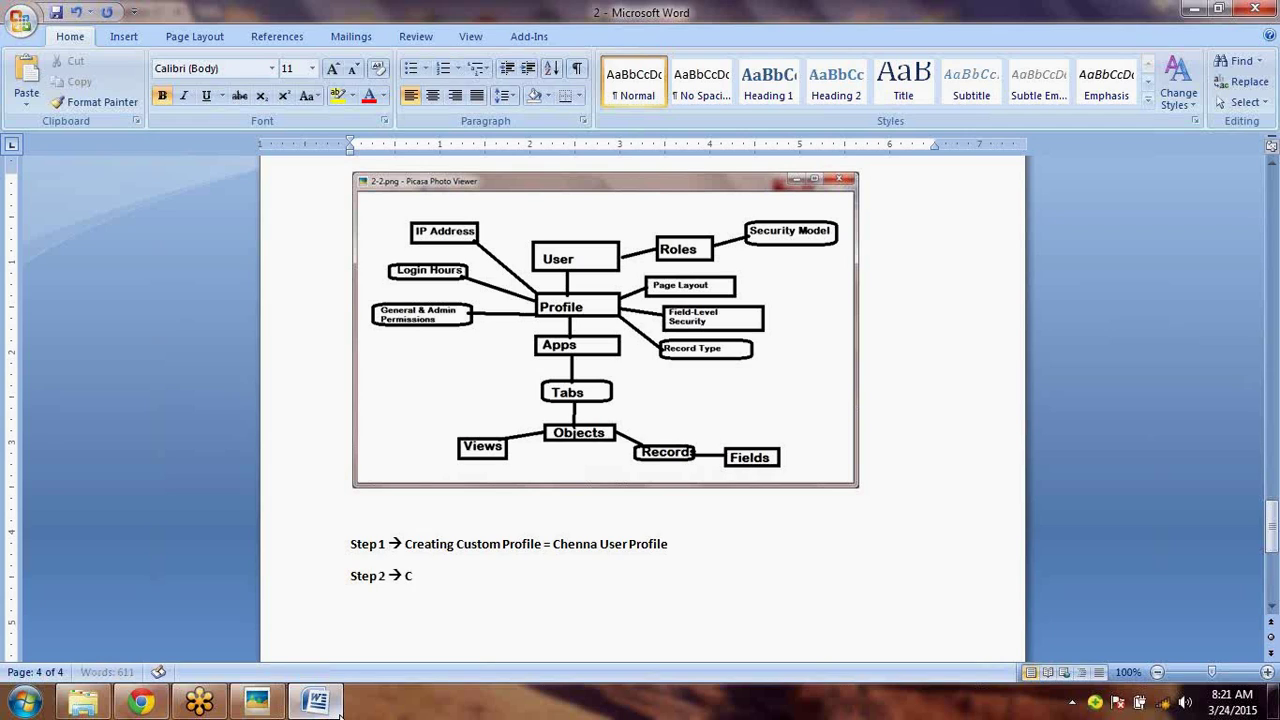
{"action": "type", "text": "reate the User & Assing"}
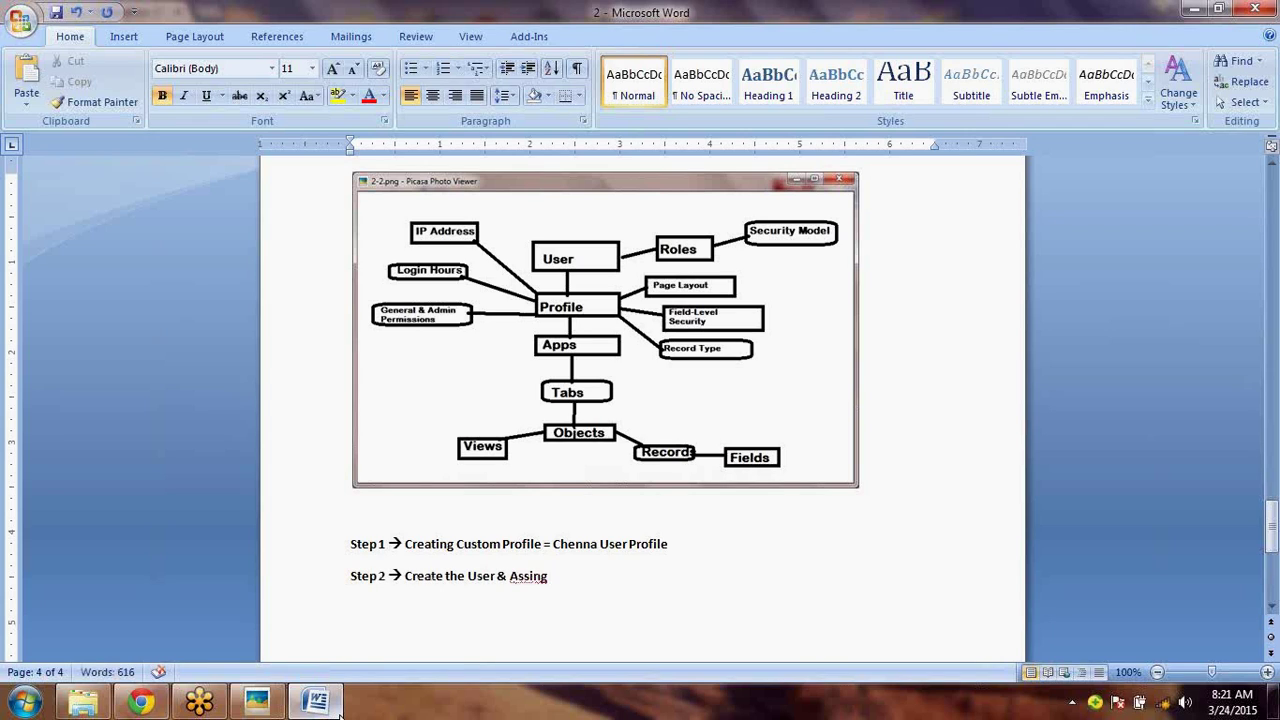
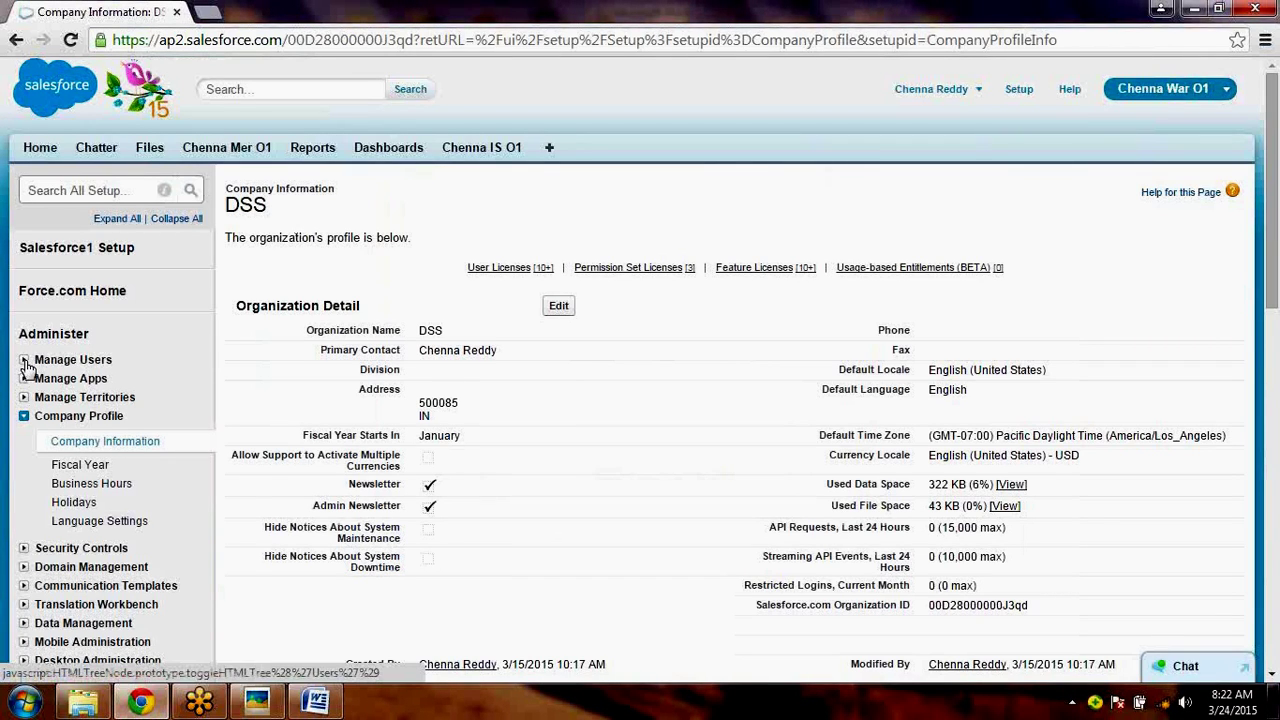
- From Manage Users > Users, start a blank New User form with First Name ready for input
{"action": "left_click", "coordinate": [23, 359]}
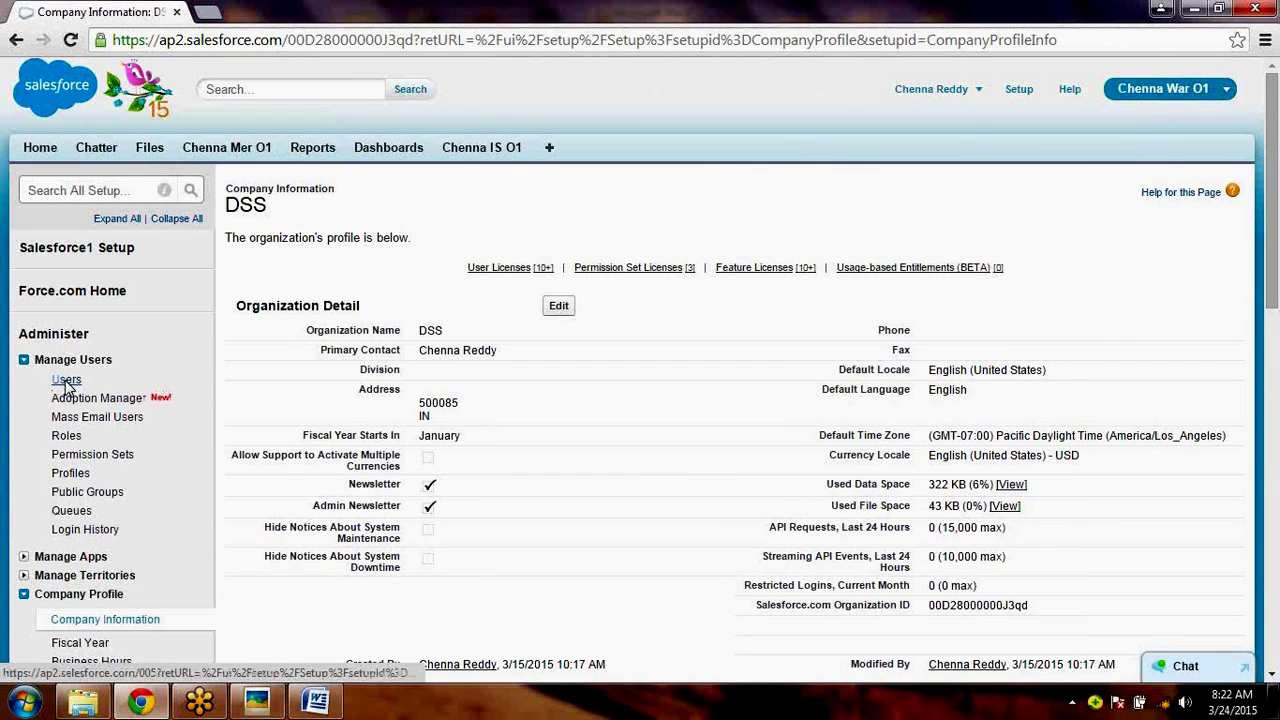
{"action": "left_click", "coordinate": [66, 381]}
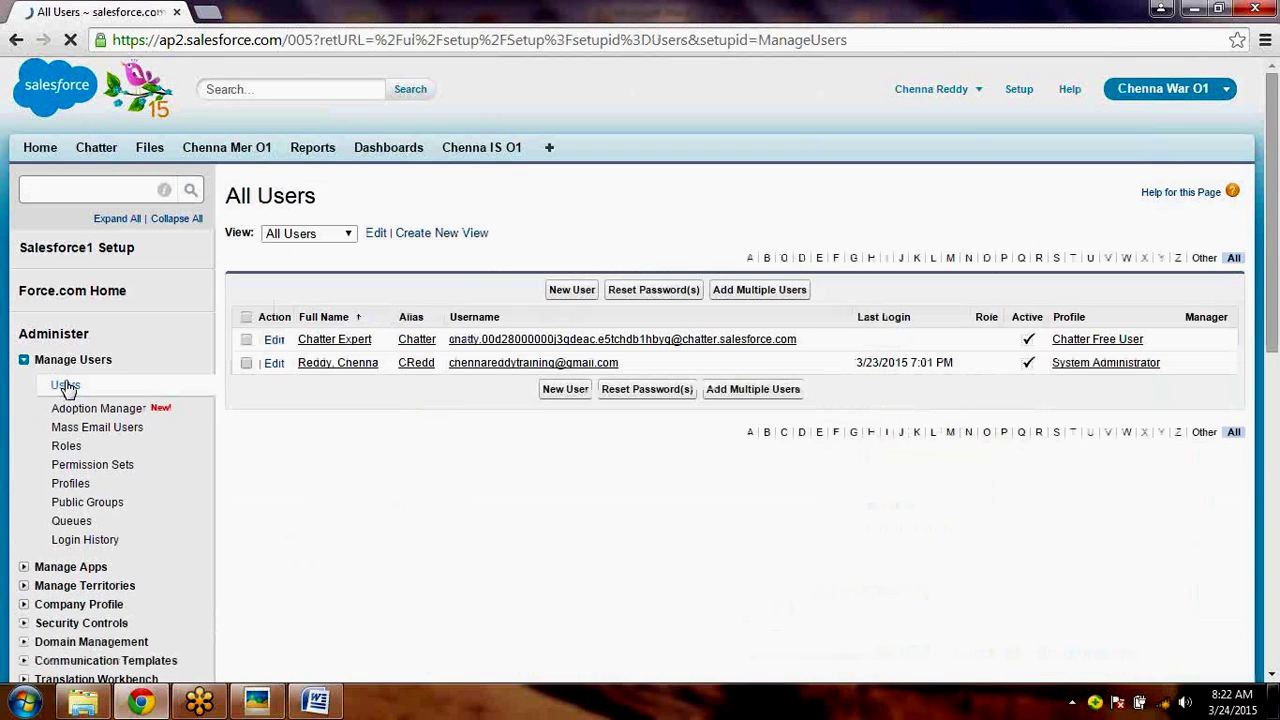
{"action": "left_click", "coordinate": [579, 296]}
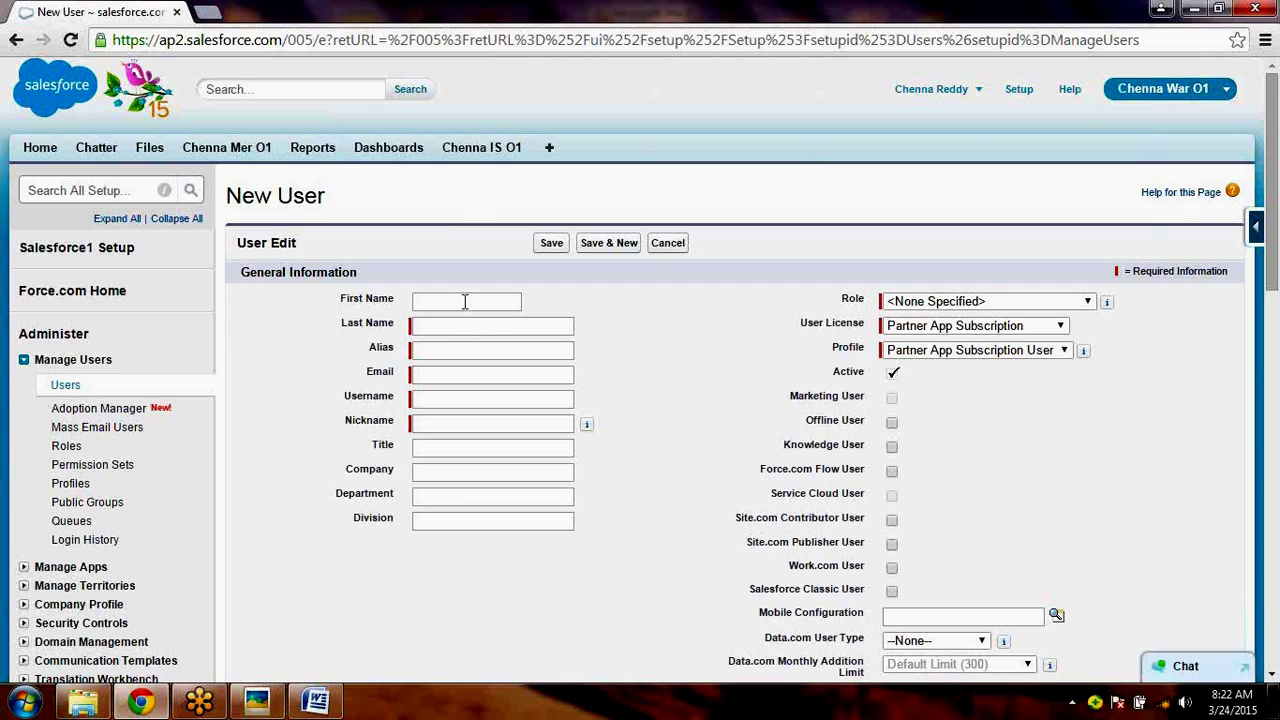
{"action": "left_click", "coordinate": [464, 301]}
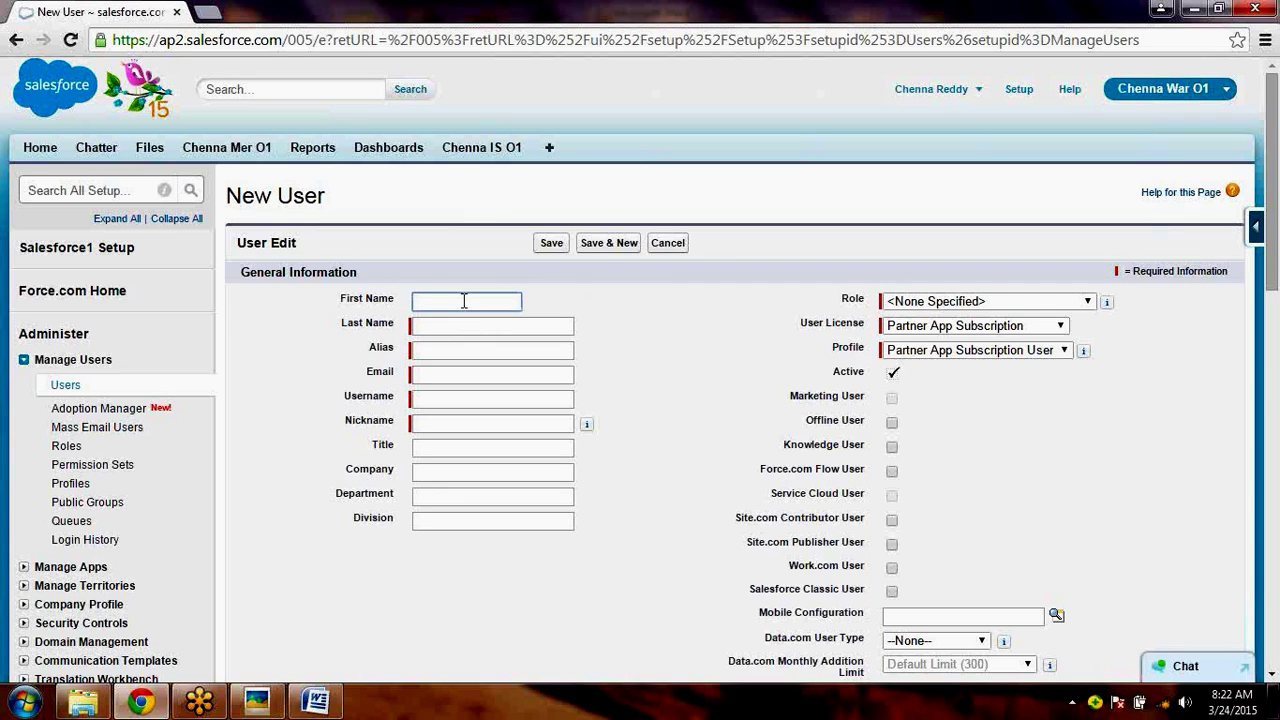
- In the Word notes, add the new user's name in parentheses before '& Assign' on Step 2
{"action": "left_click", "coordinate": [335, 705]}
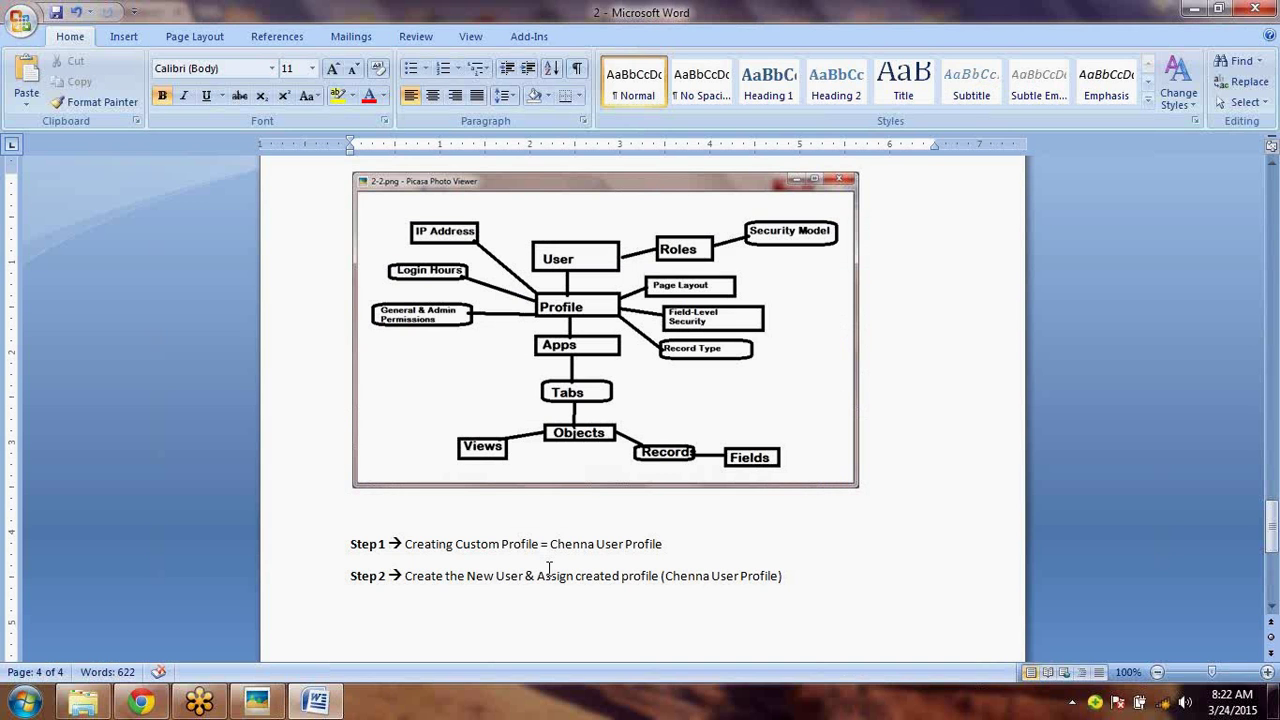
{"action": "left_click", "coordinate": [528, 576]}
{"action": "type", "text": "("}
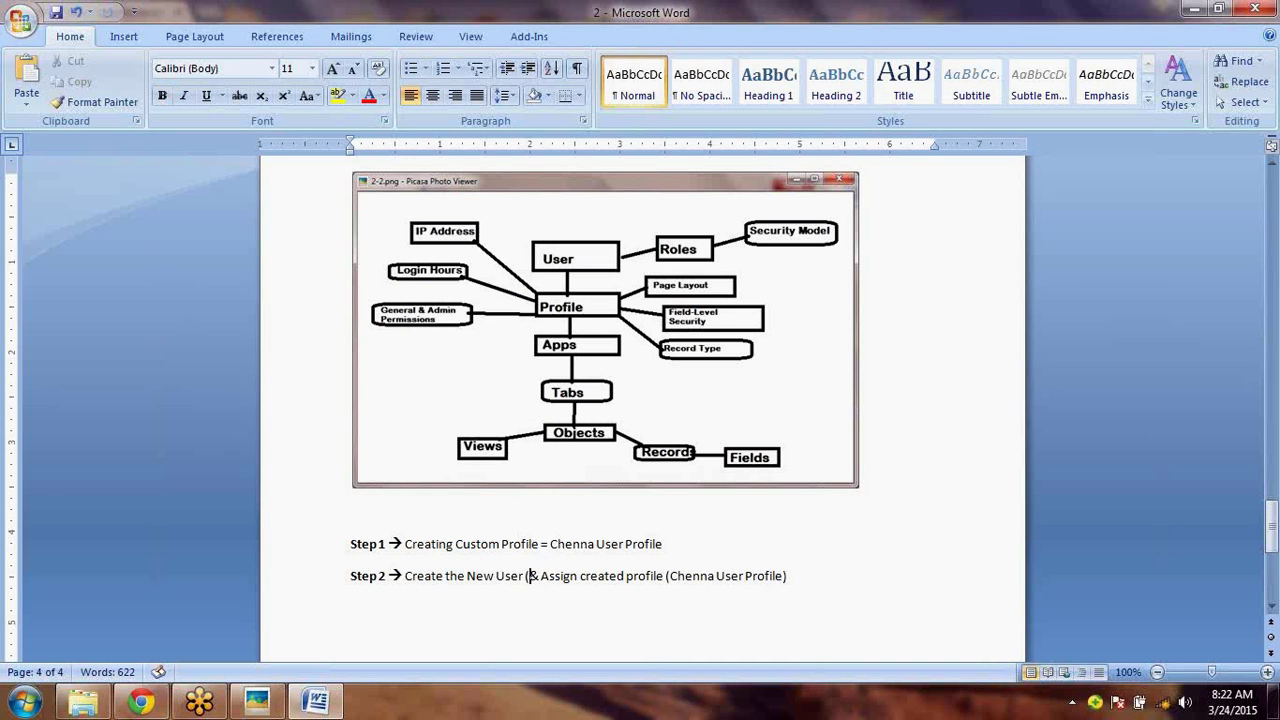
{"action": "type", "text": "Called - "}
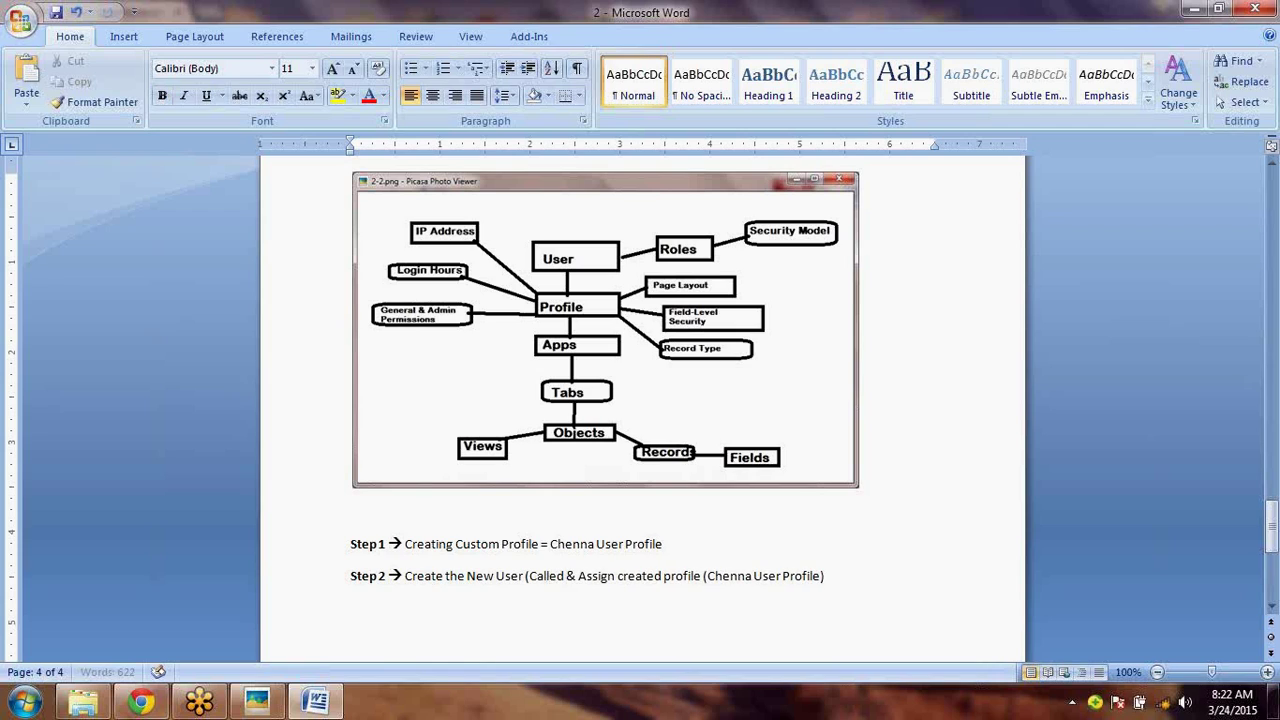
{"action": "type", "text": "\""}
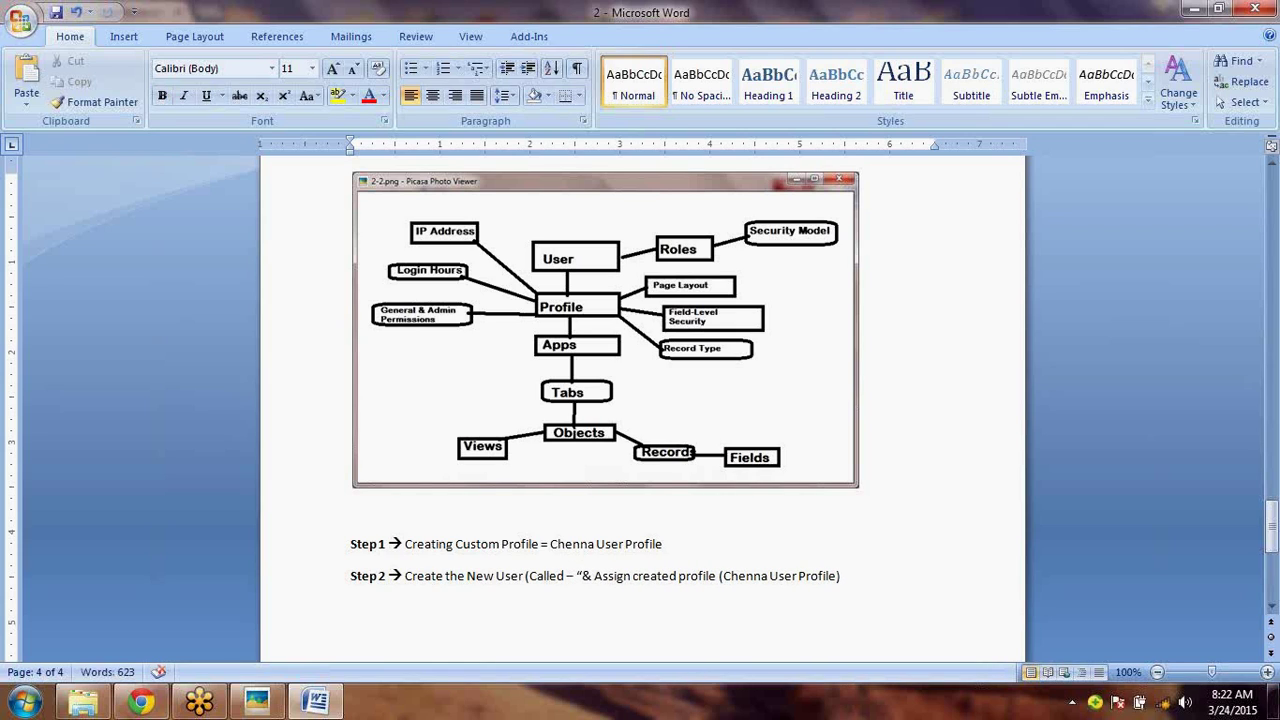
{"action": "type", "text": "Sup"}
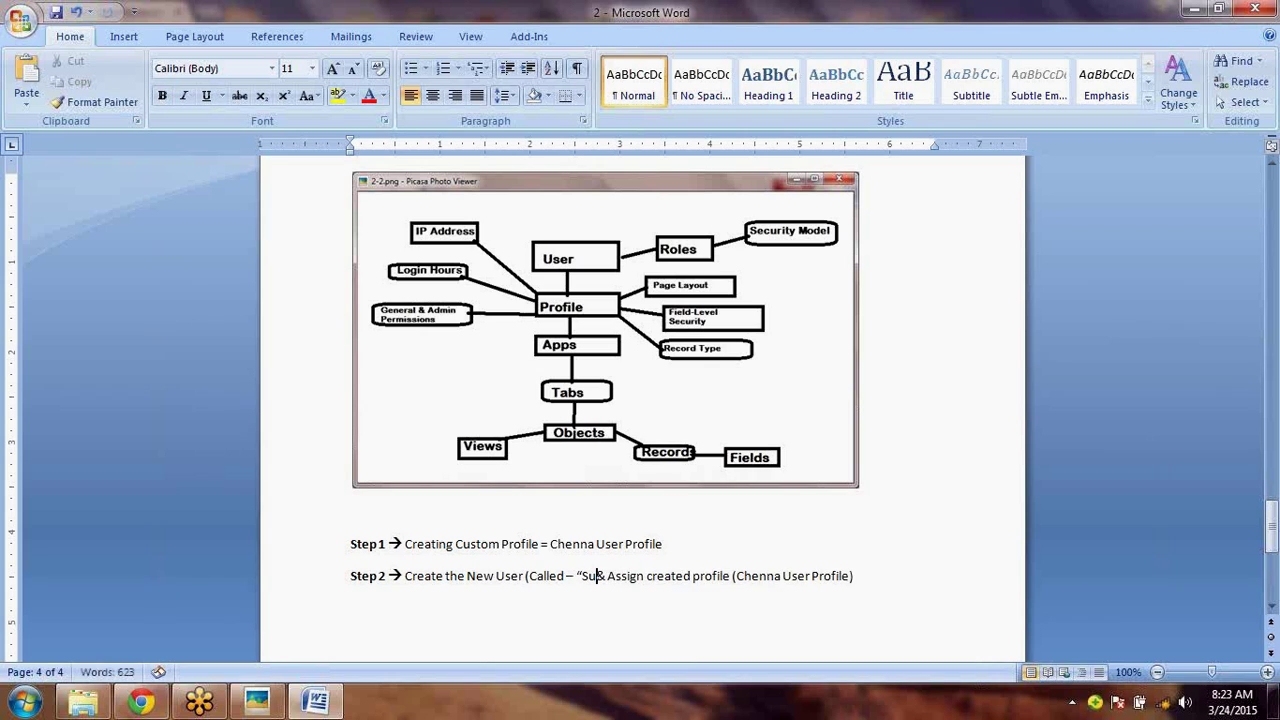
{"action": "type", "text": "reeth U"}
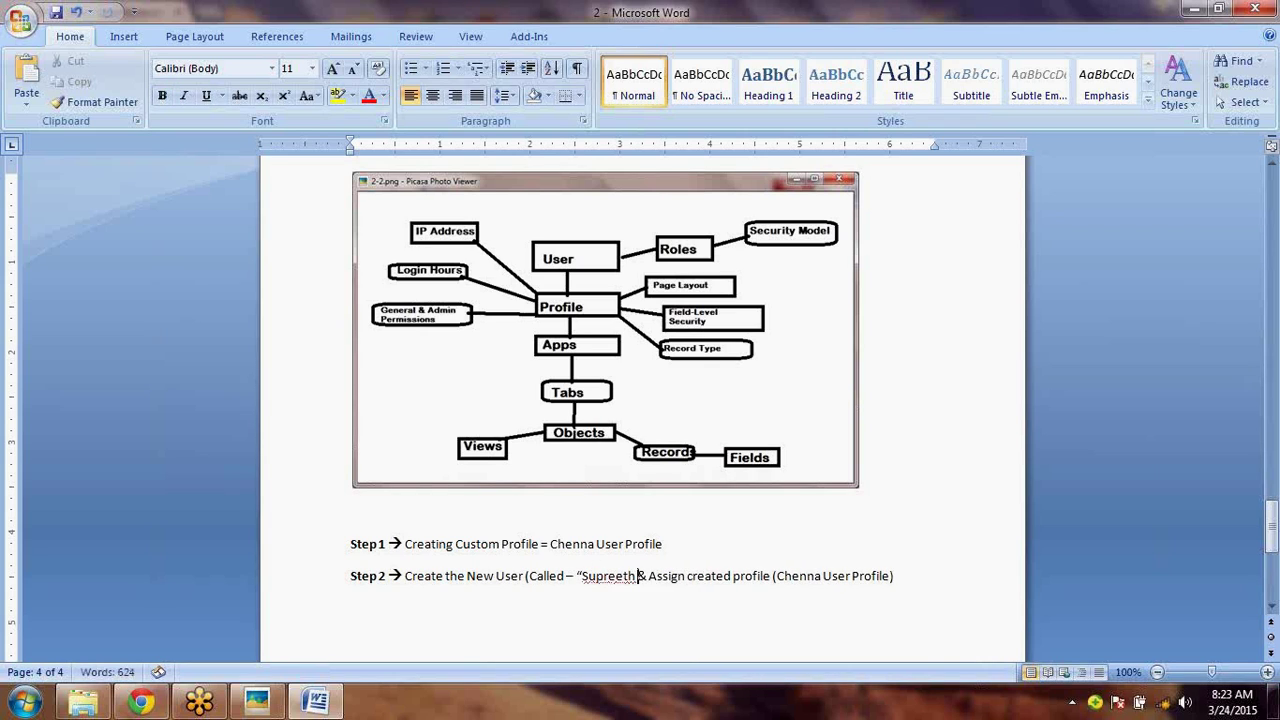
{"action": "key", "text": "BackSpace"}
{"action": "key", "text": "BackSpace"}
{"action": "key", "text": "BackSpace"}
{"action": "key", "text": "BackSpace"}
{"action": "key", "text": "BackSpace"}
{"action": "key", "text": "BackSpace"}
{"action": "key", "text": "BackSpace"}
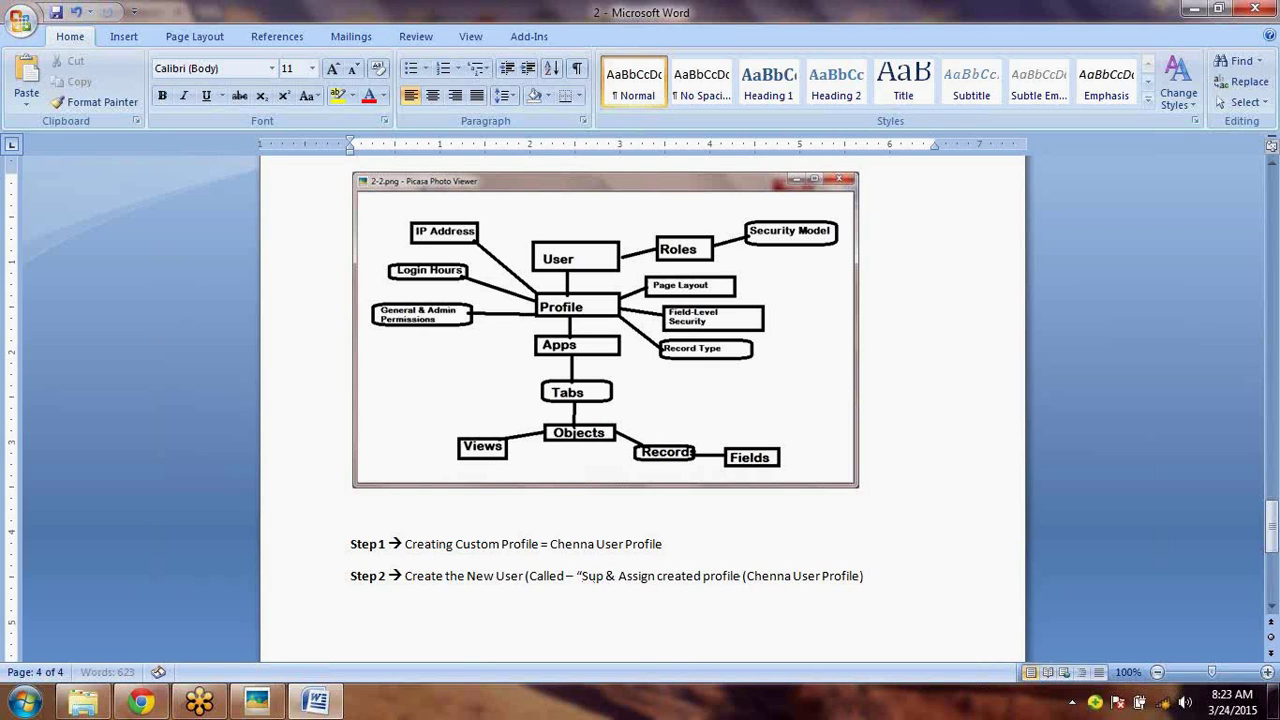
{"action": "type", "text": "e"}
{"action": "key", "text": "BackSpace"}
{"action": "key", "text": "BackSpace"}
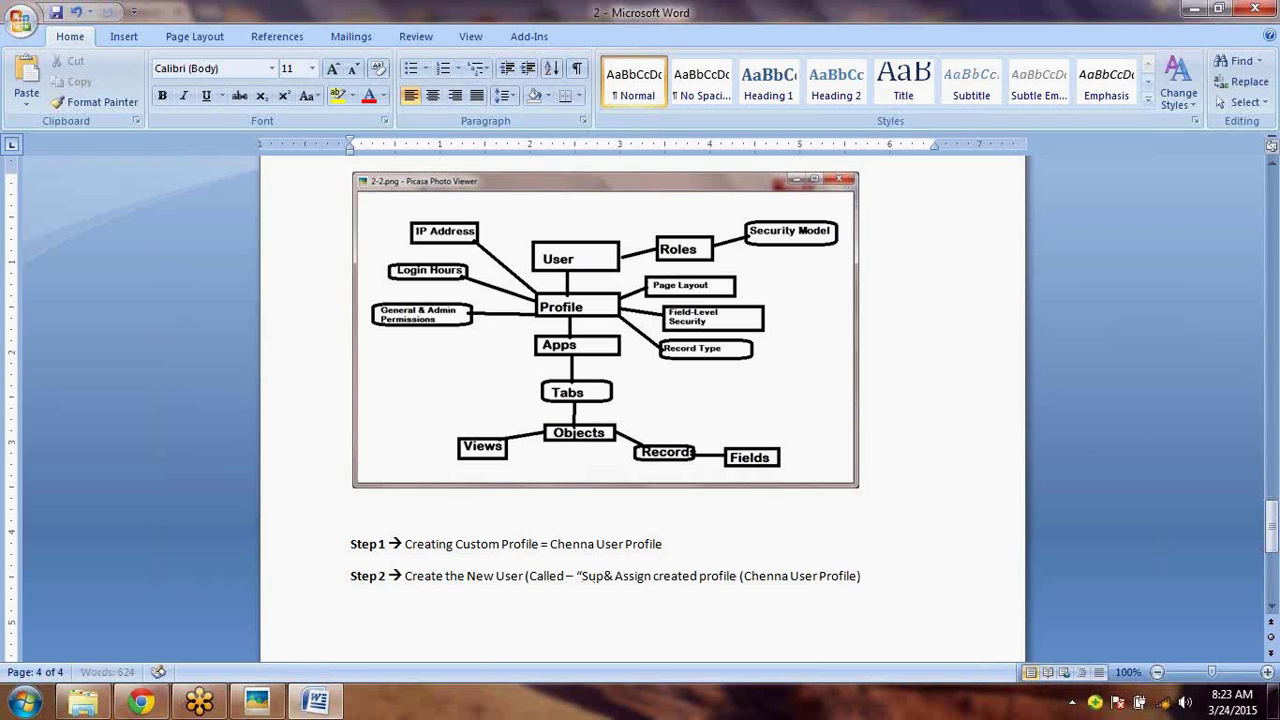
{"action": "type", "text": "reth"}
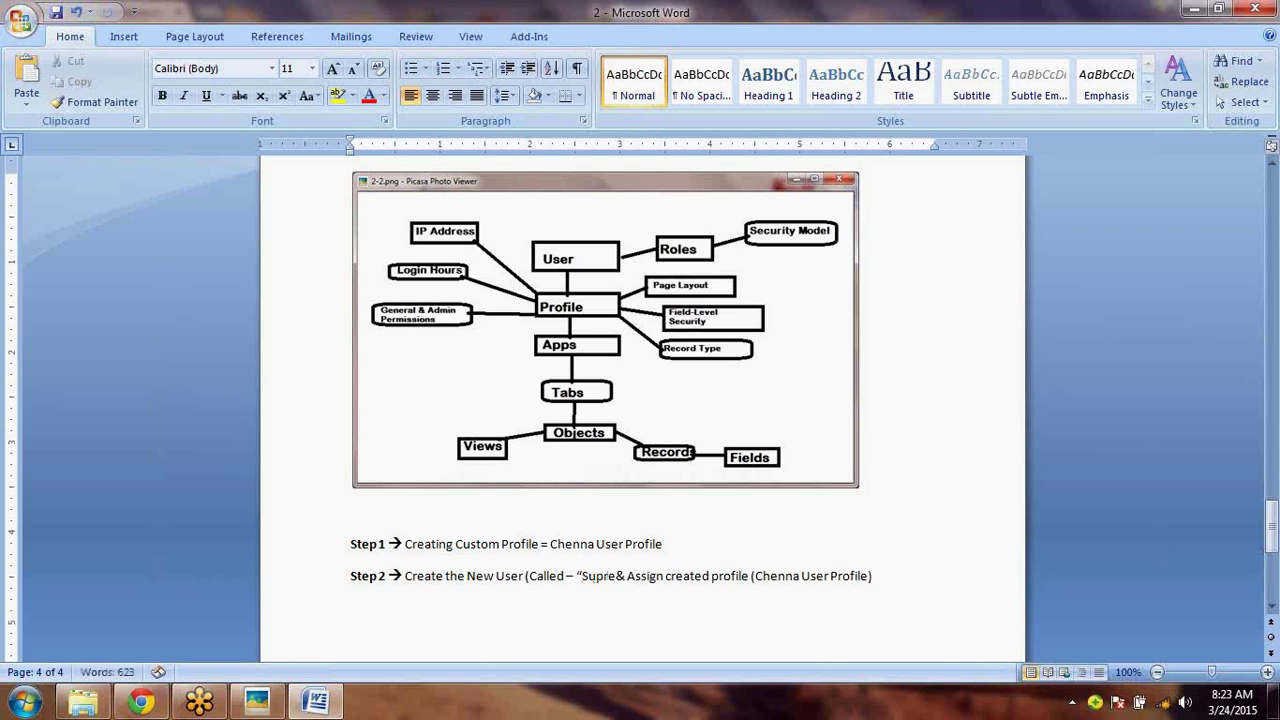
{"action": "key", "text": "BackSpace"}
{"action": "key", "text": "BackSpace"}
{"action": "type", "text": "eth U"}
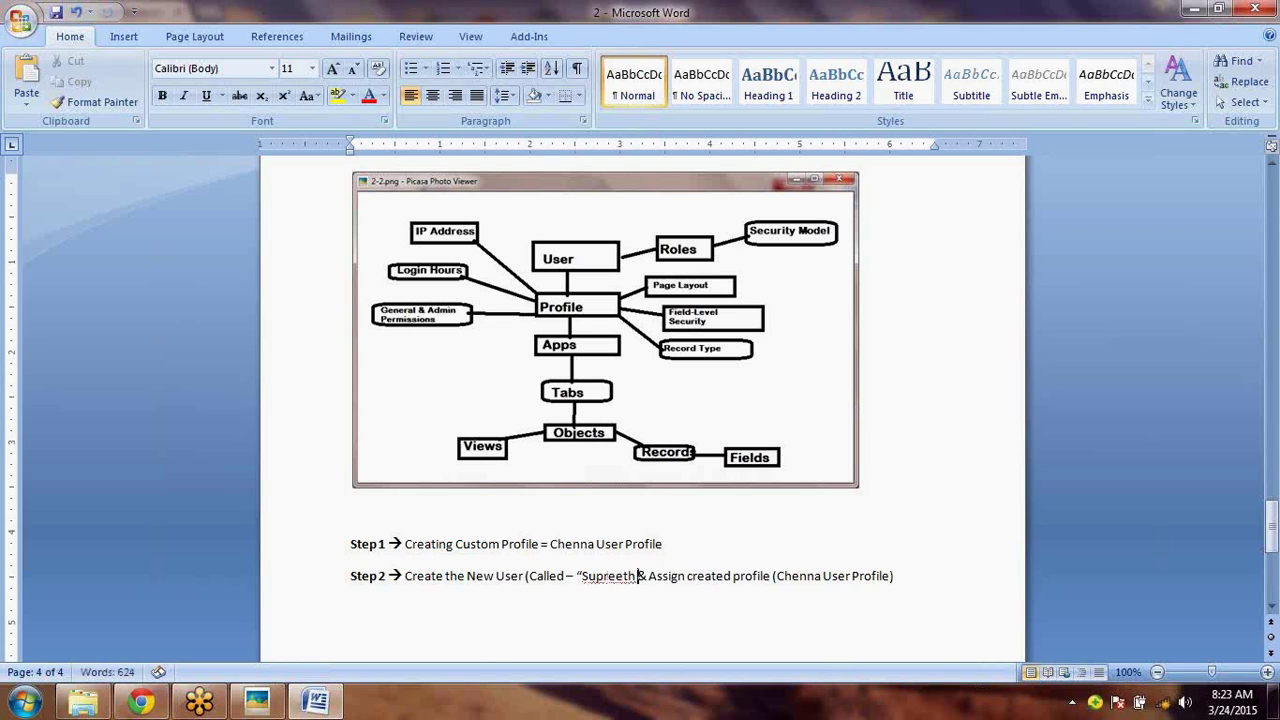
{"action": "type", "text": "ser\""}
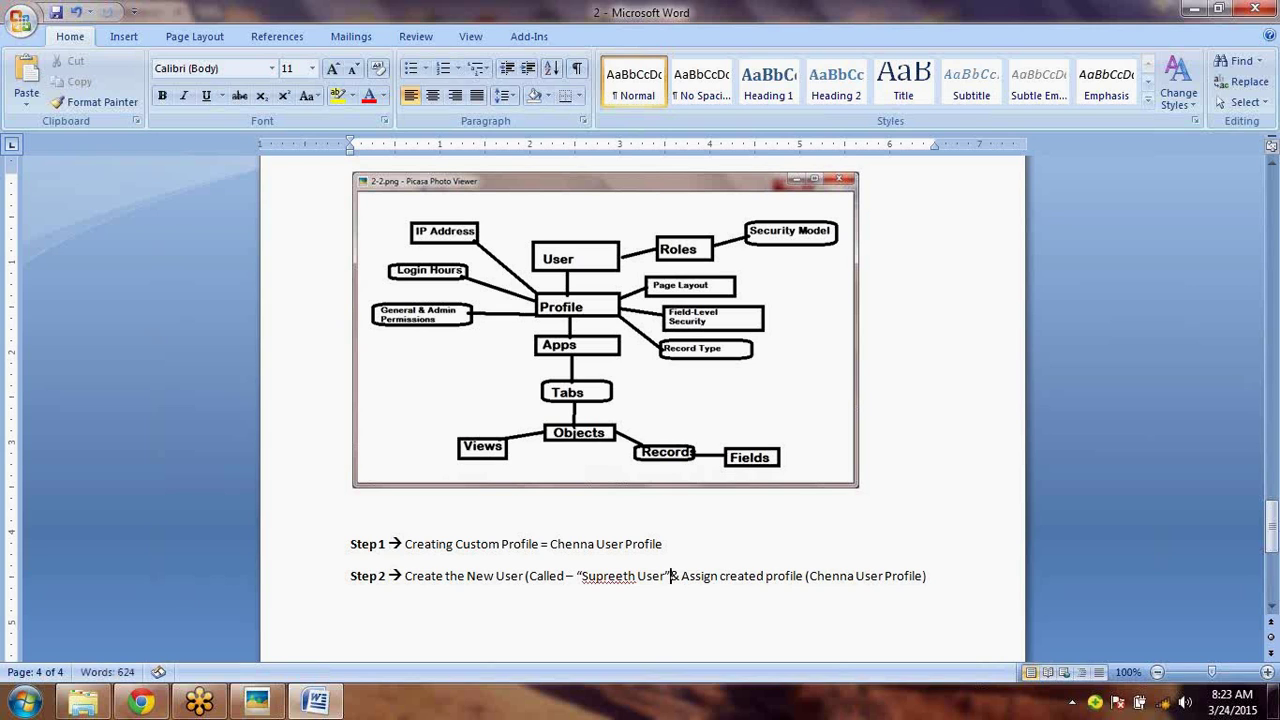
{"action": "type", "text": ")"}
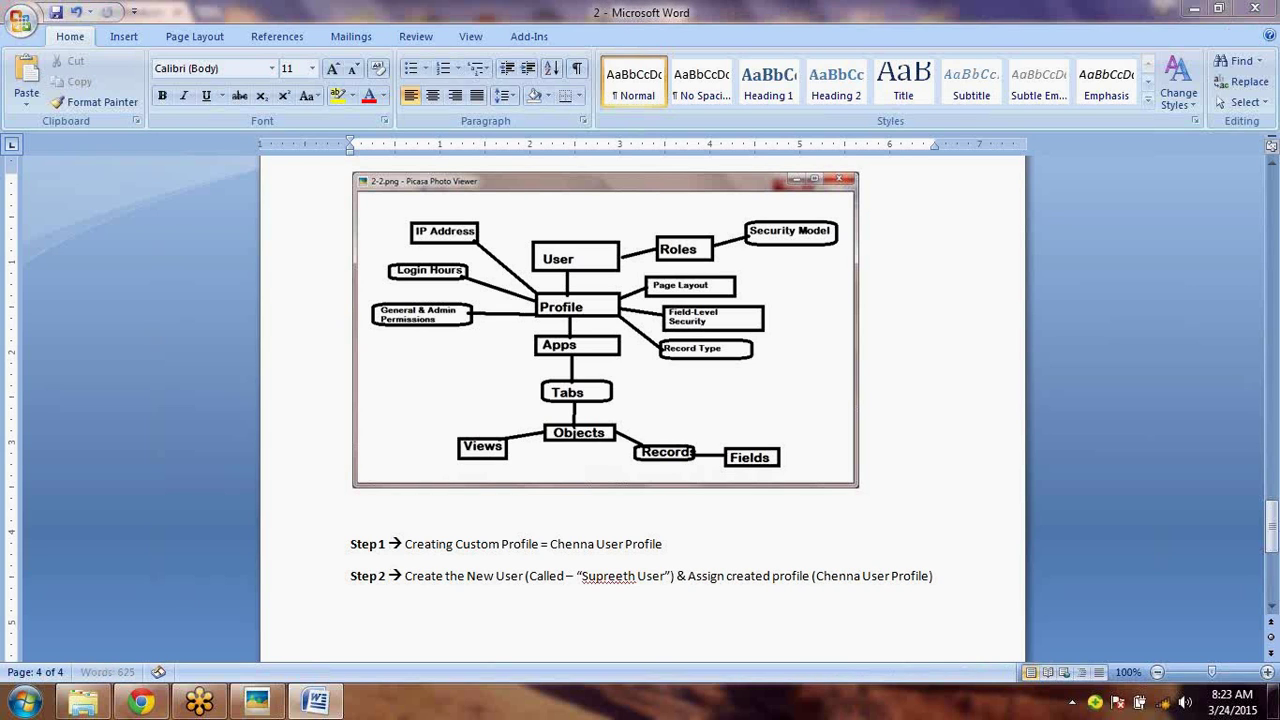
- Back in Salesforce, enter the new user's first name on the New User form
{"action": "key", "text": "alt+Tab"}
{"action": "key", "text": "BackSpace"}
{"action": "key", "text": "BackSpace"}
{"action": "type", "text": "Supreeth"}
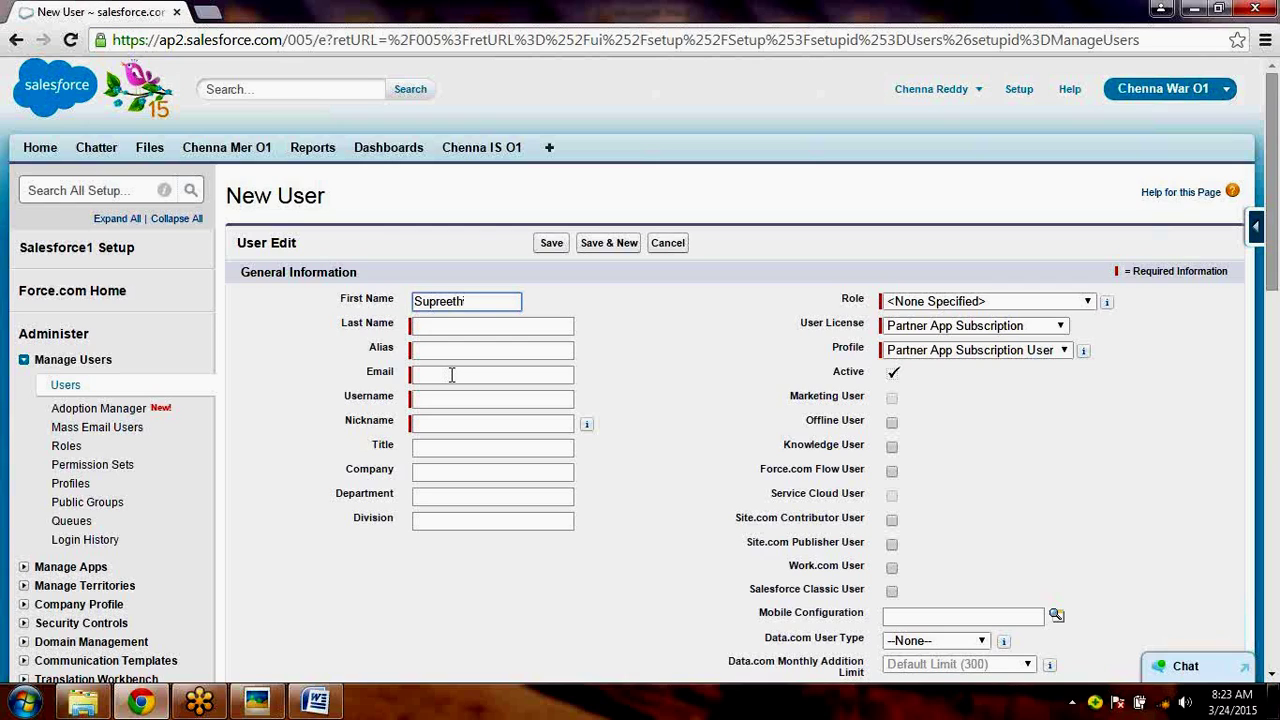
- Enter the new user's last name and keep the auto-filled Alias
{"action": "key", "text": "Tab"}
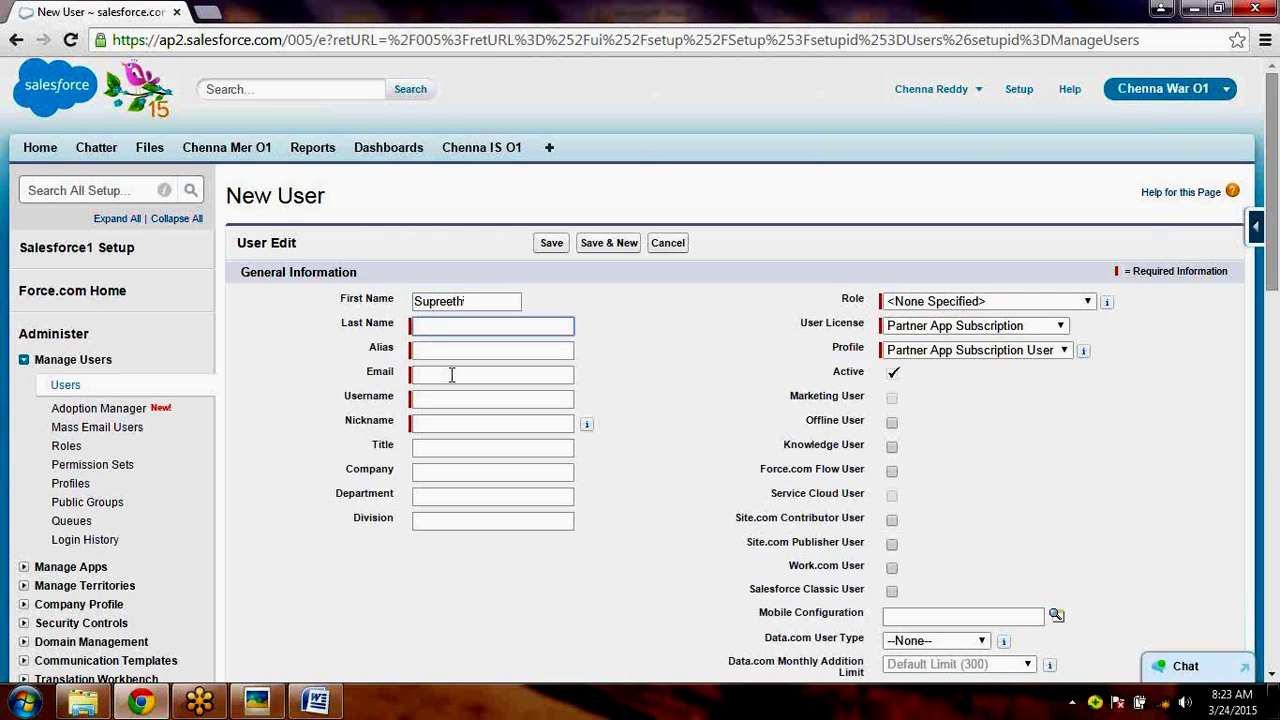
{"action": "type", "text": "User"}
{"action": "key", "text": "Tab"}
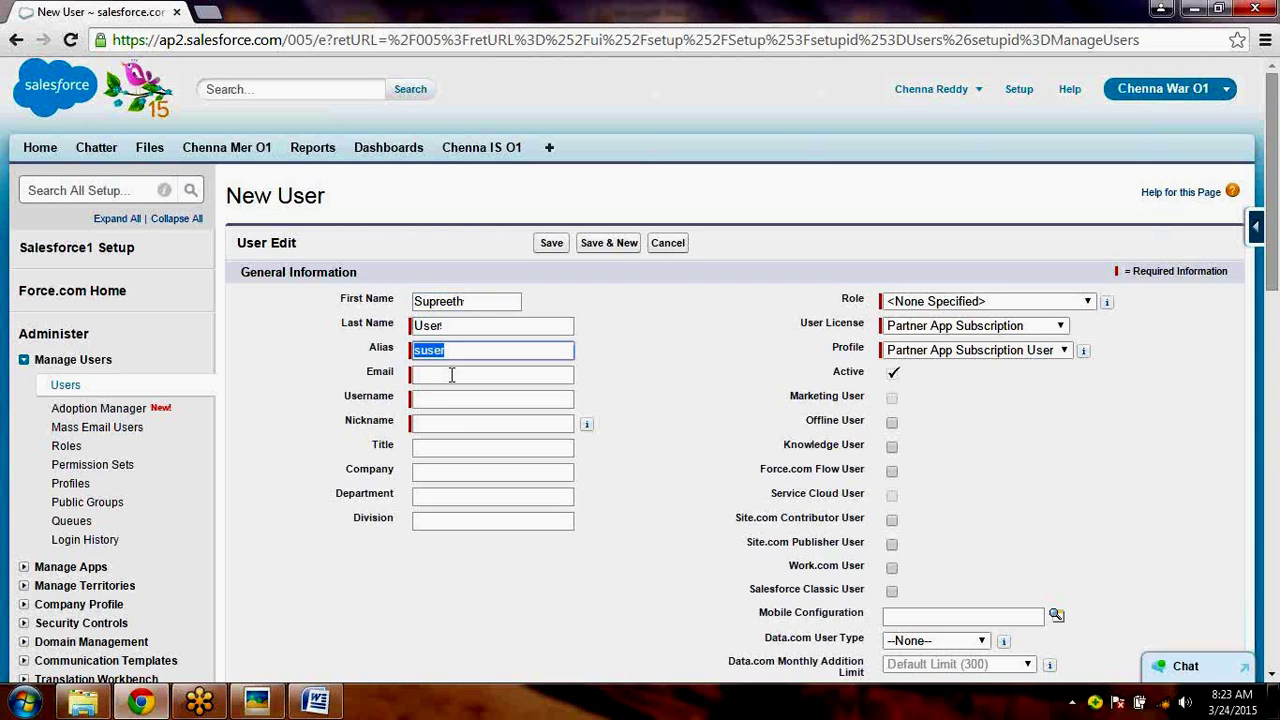
{"action": "key", "text": "Tab"}
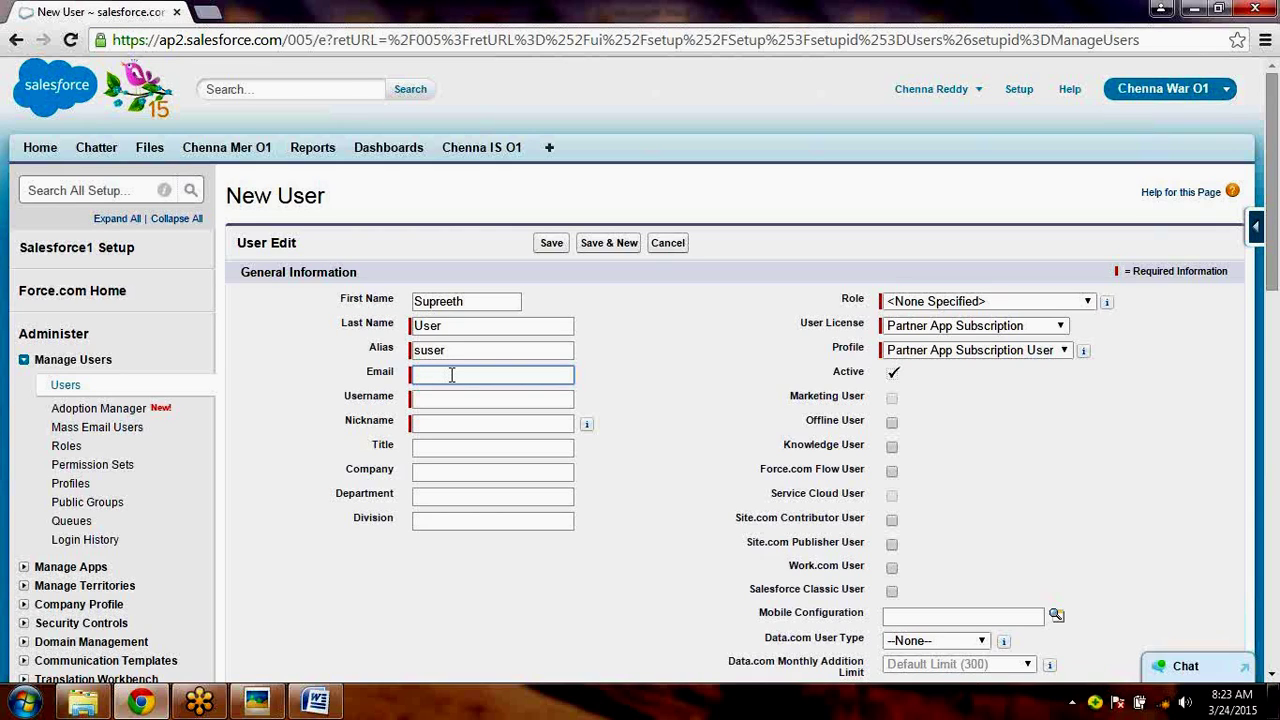
- Enter the user's e-mail address and accept the auto-filled Username and Nickname
{"action": "type", "text": "sre"}
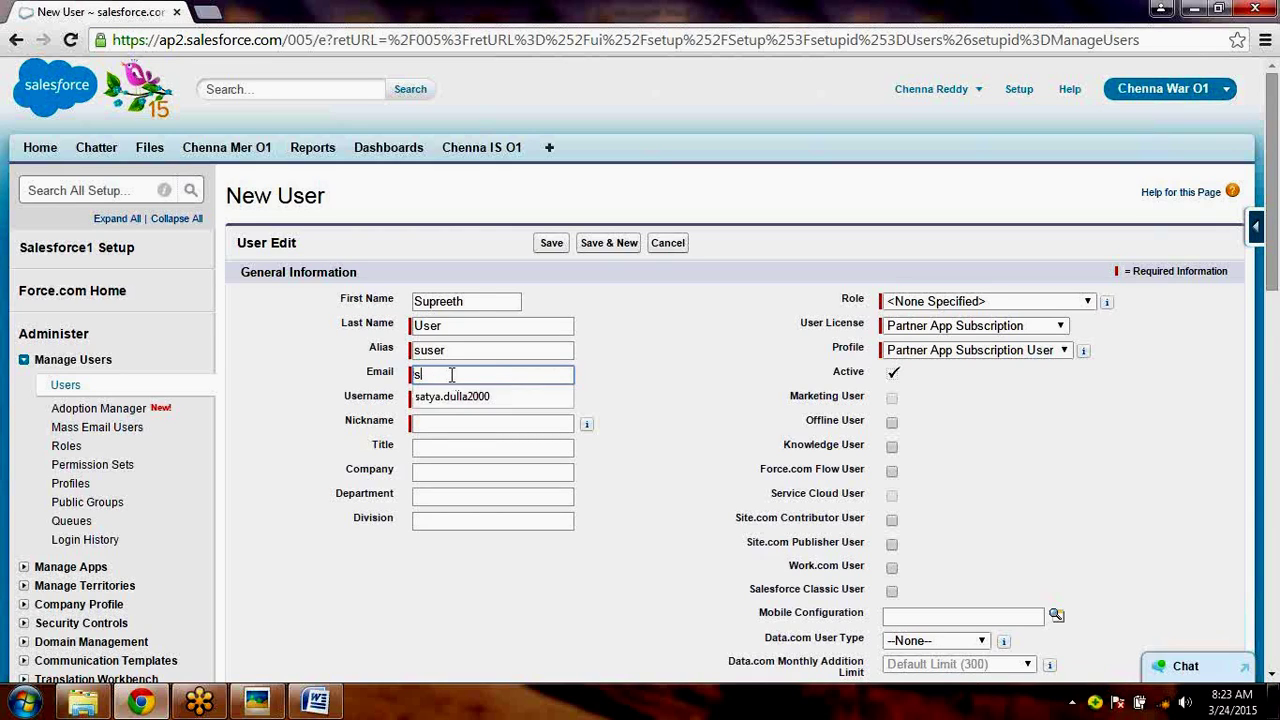
{"action": "key", "text": "BackSpace"}
{"action": "key", "text": "BackSpace"}
{"action": "key", "text": "BackSpace"}
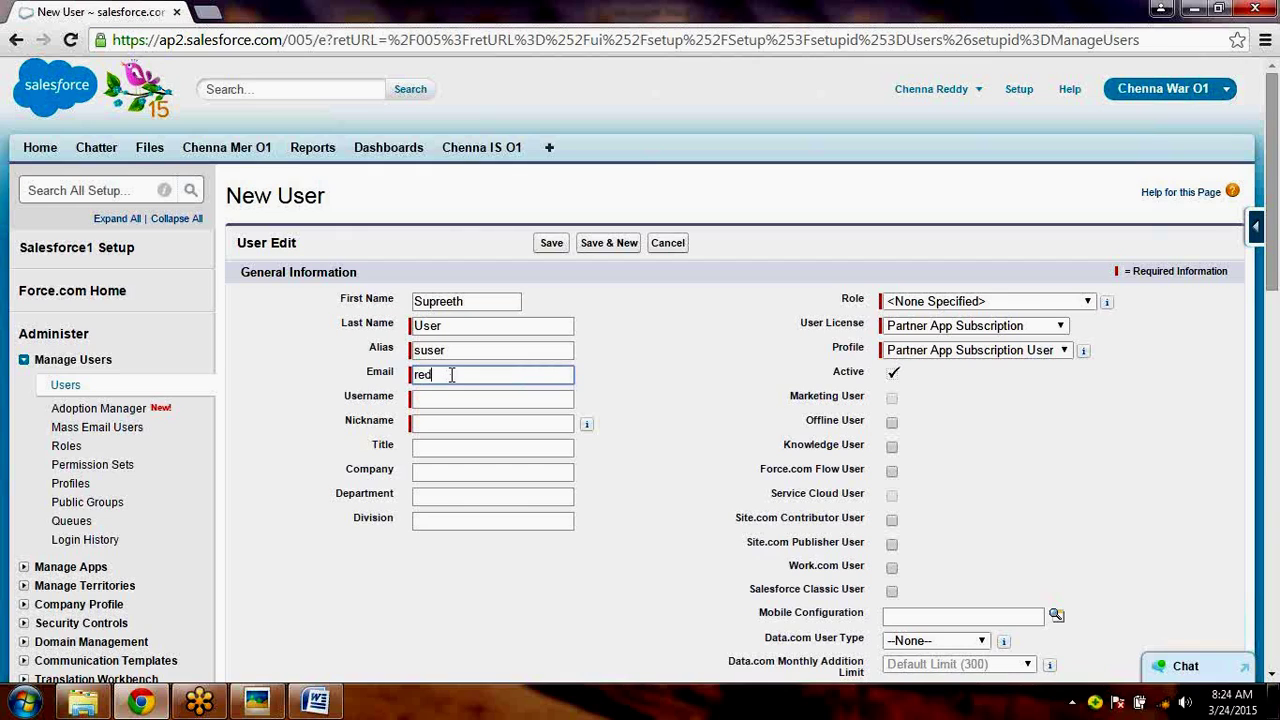
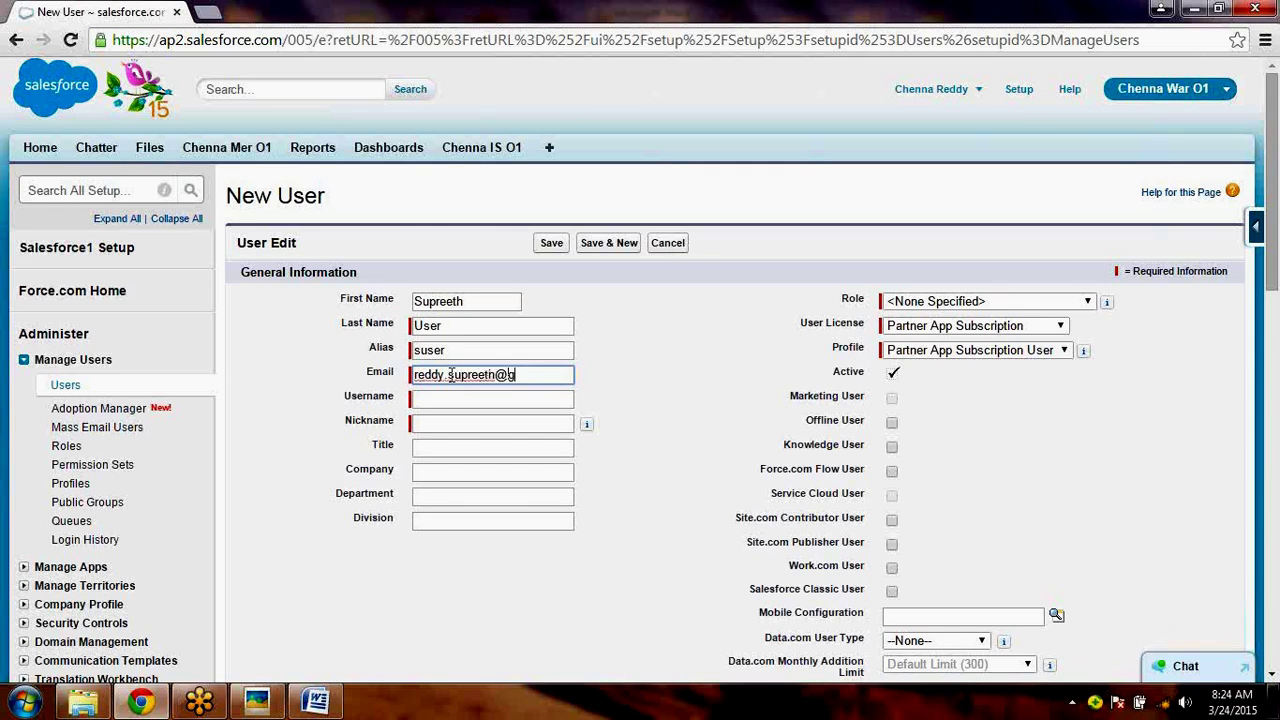
{"action": "key", "text": "Tab"}
{"action": "key", "text": "Tab"}
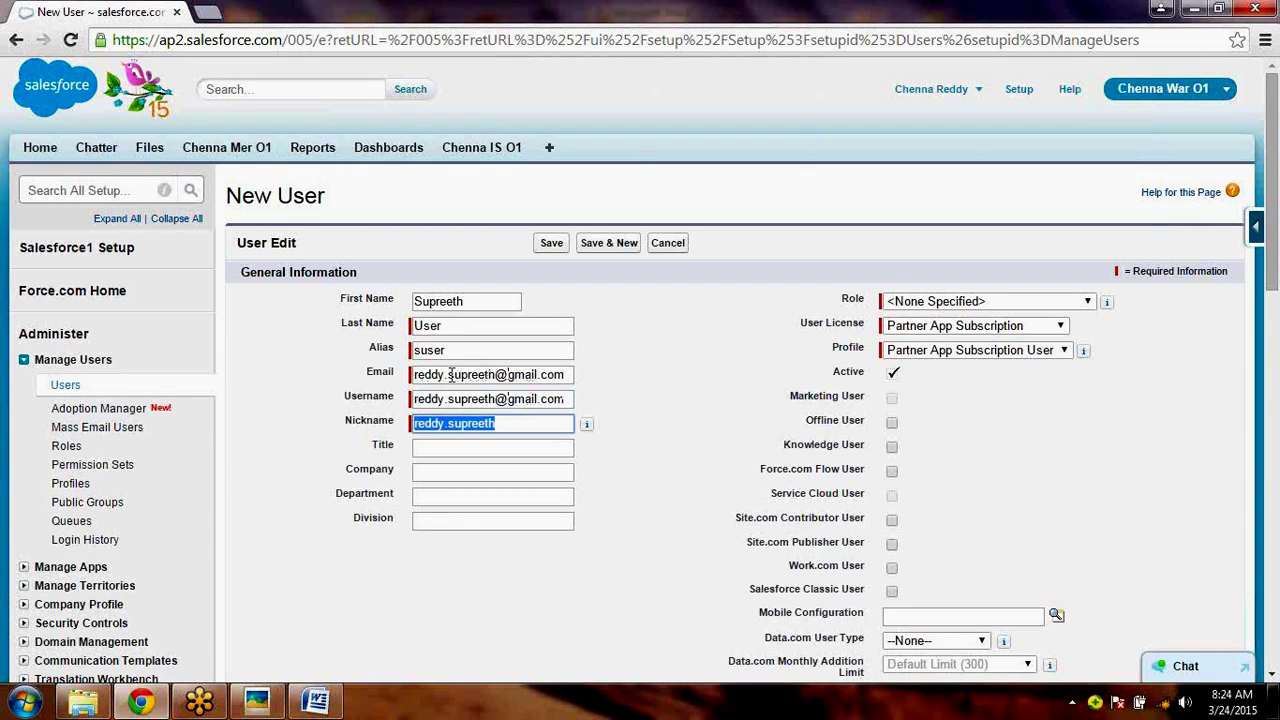
{"action": "key", "text": "Tab"}
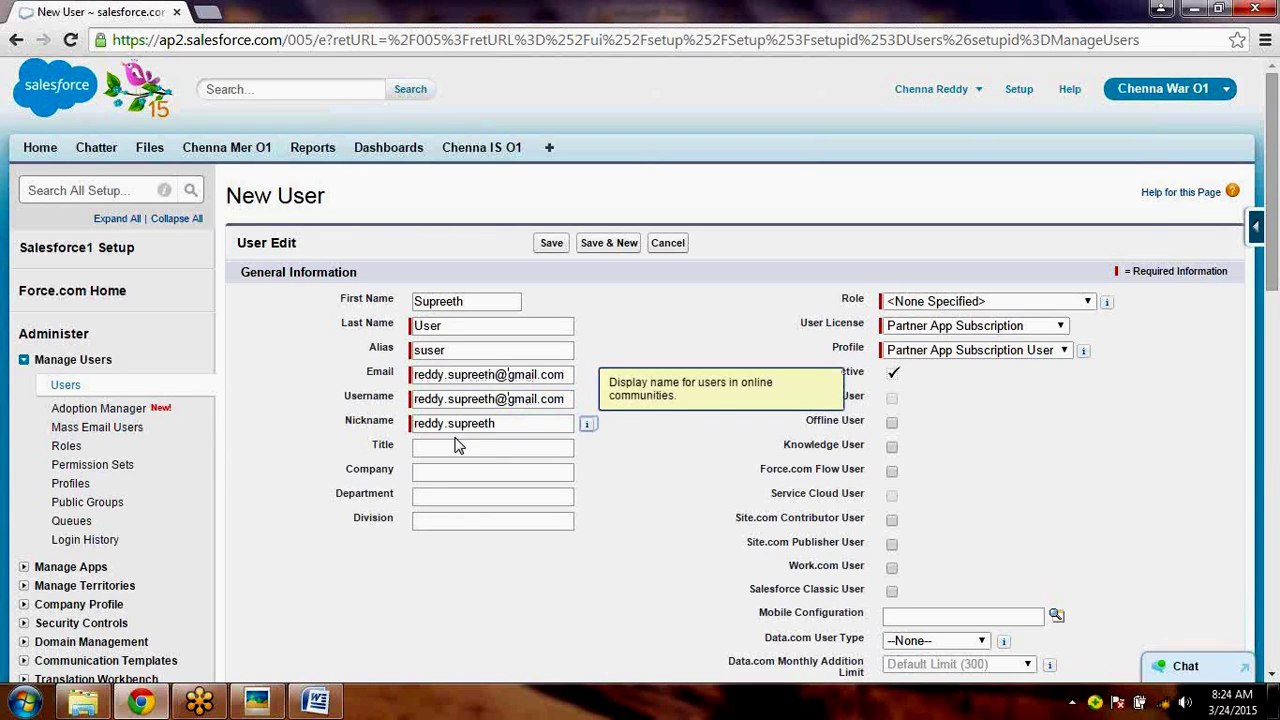
{"action": "key", "text": "Tab"}
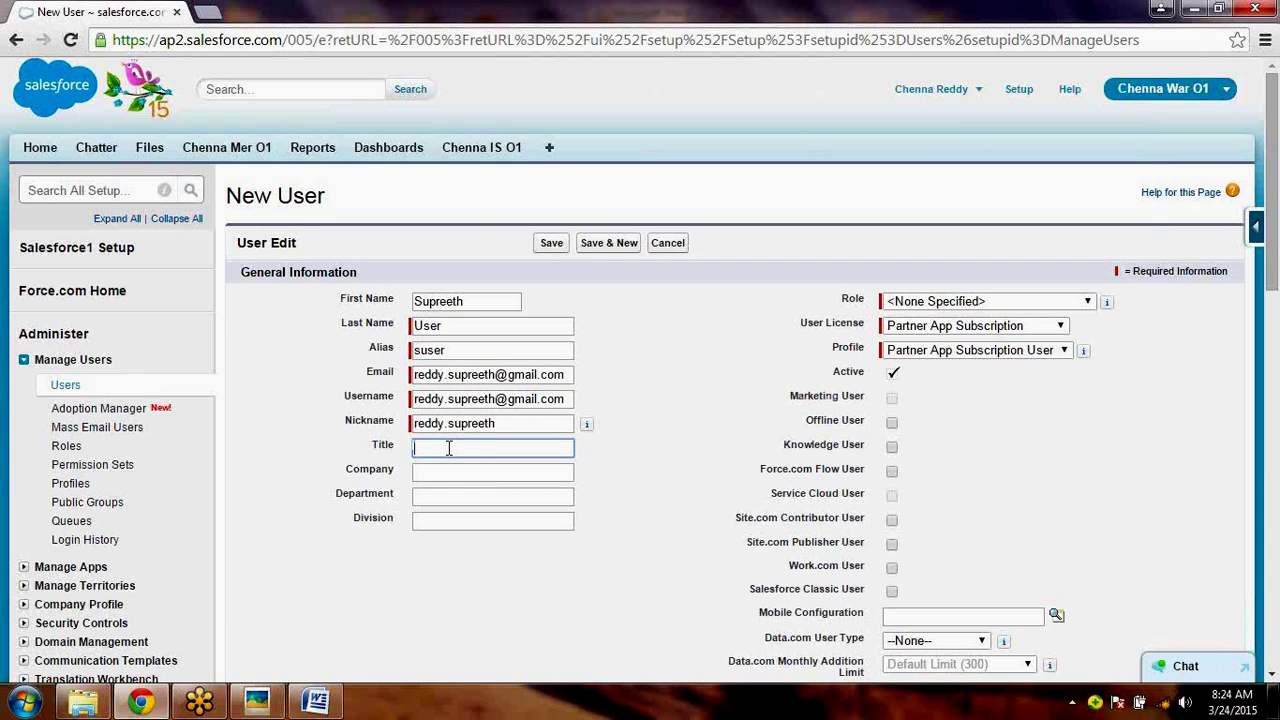
{"action": "left_click", "coordinate": [455, 479]}
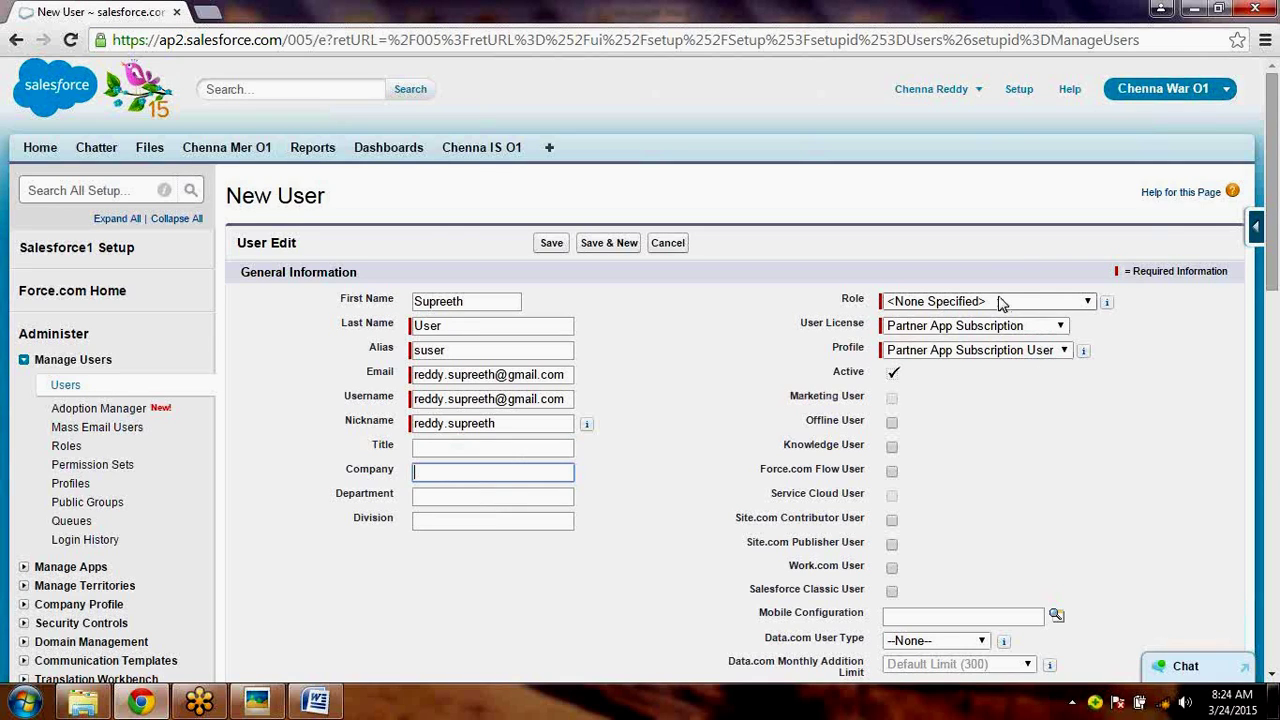
- Leave Role empty, set User License to Salesforce and Profile to Chenna User Profile
{"action": "left_click", "coordinate": [1000, 303]}
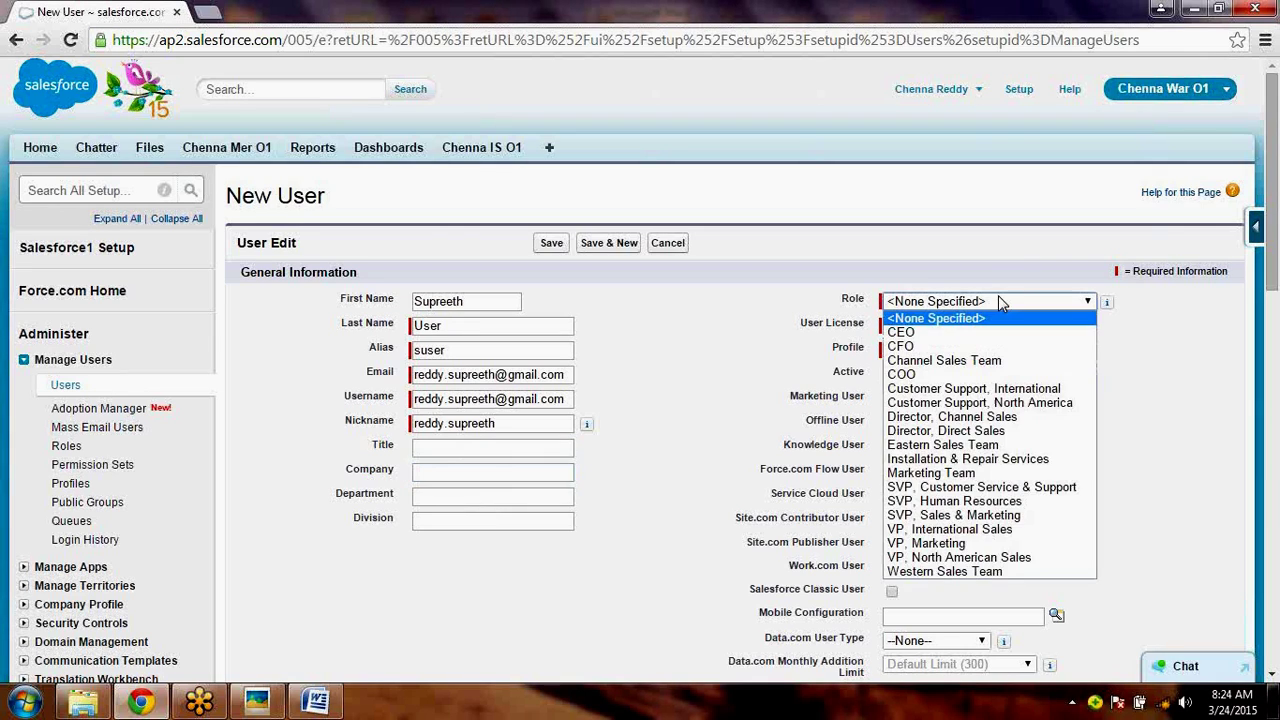
{"action": "left_click", "coordinate": [737, 336]}
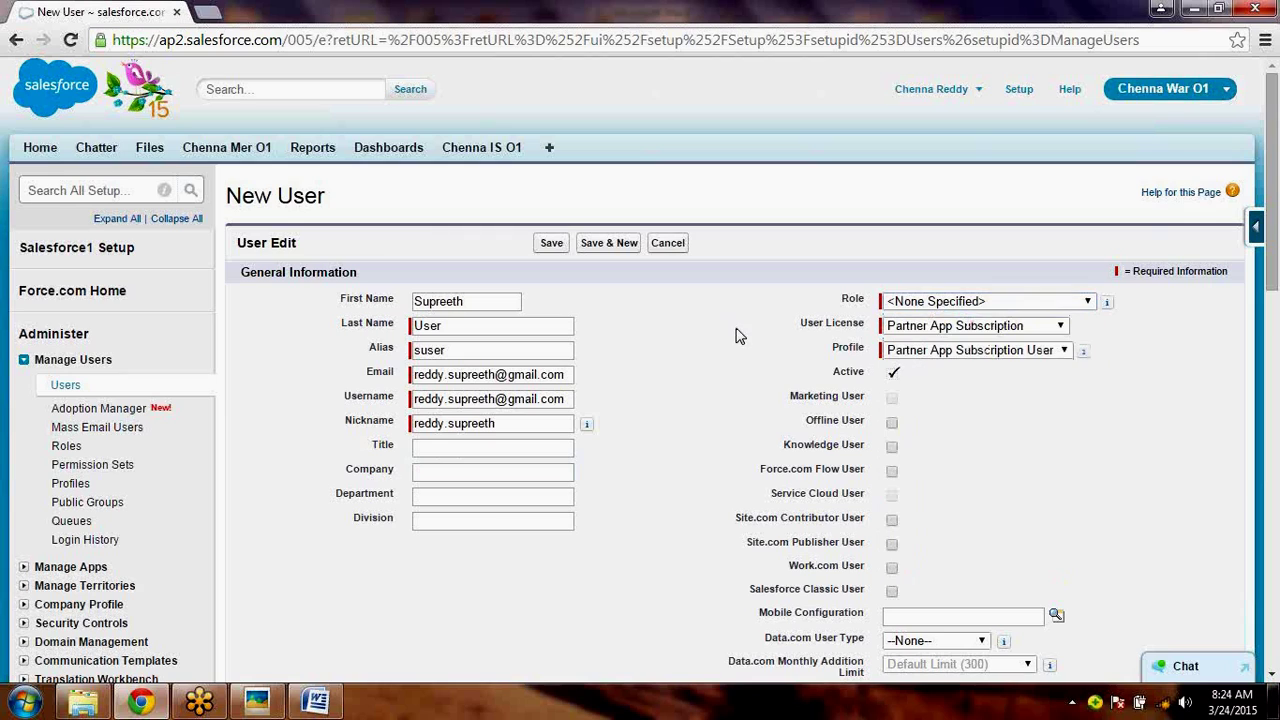
{"action": "left_click", "coordinate": [928, 330]}
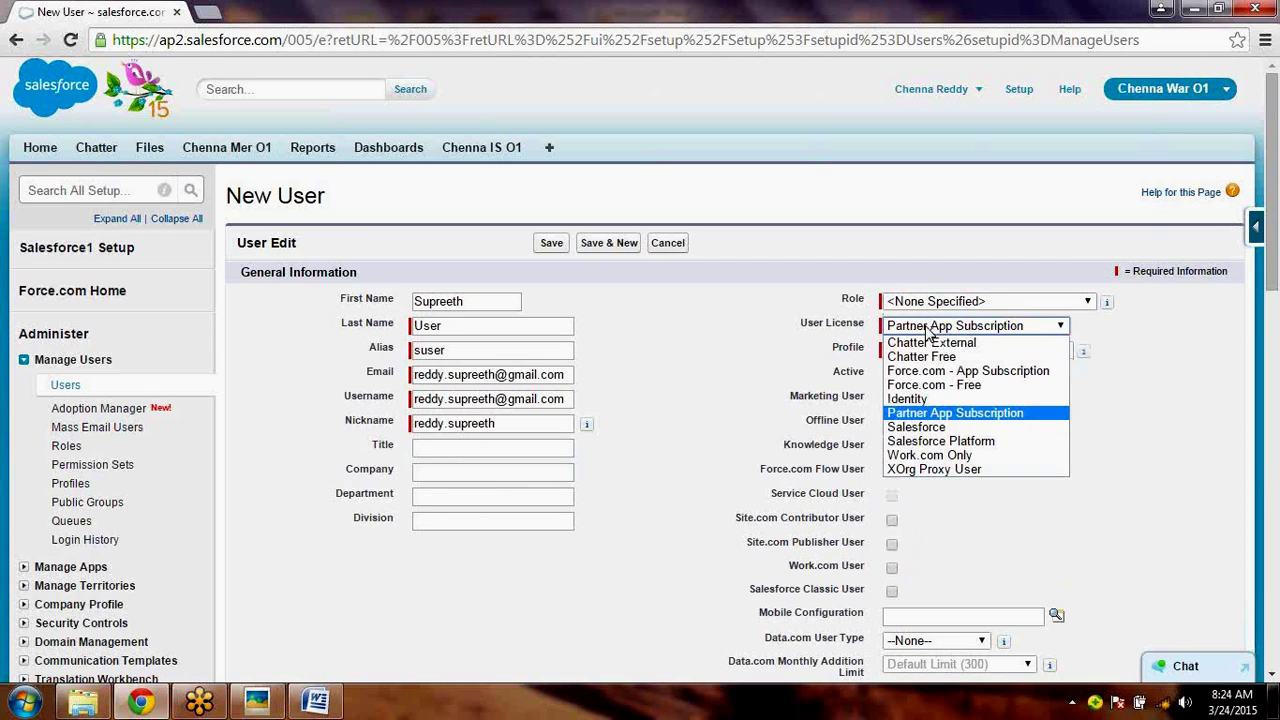
{"action": "left_click", "coordinate": [957, 432]}
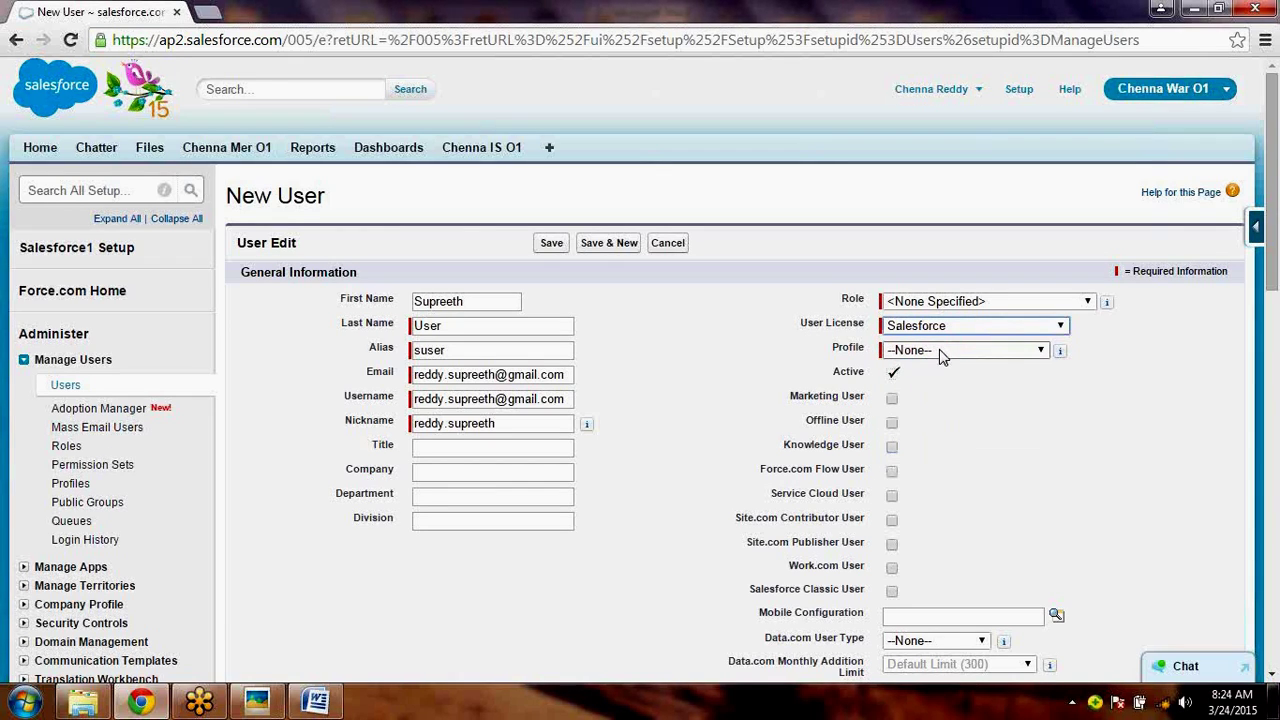
{"action": "left_click", "coordinate": [940, 352]}
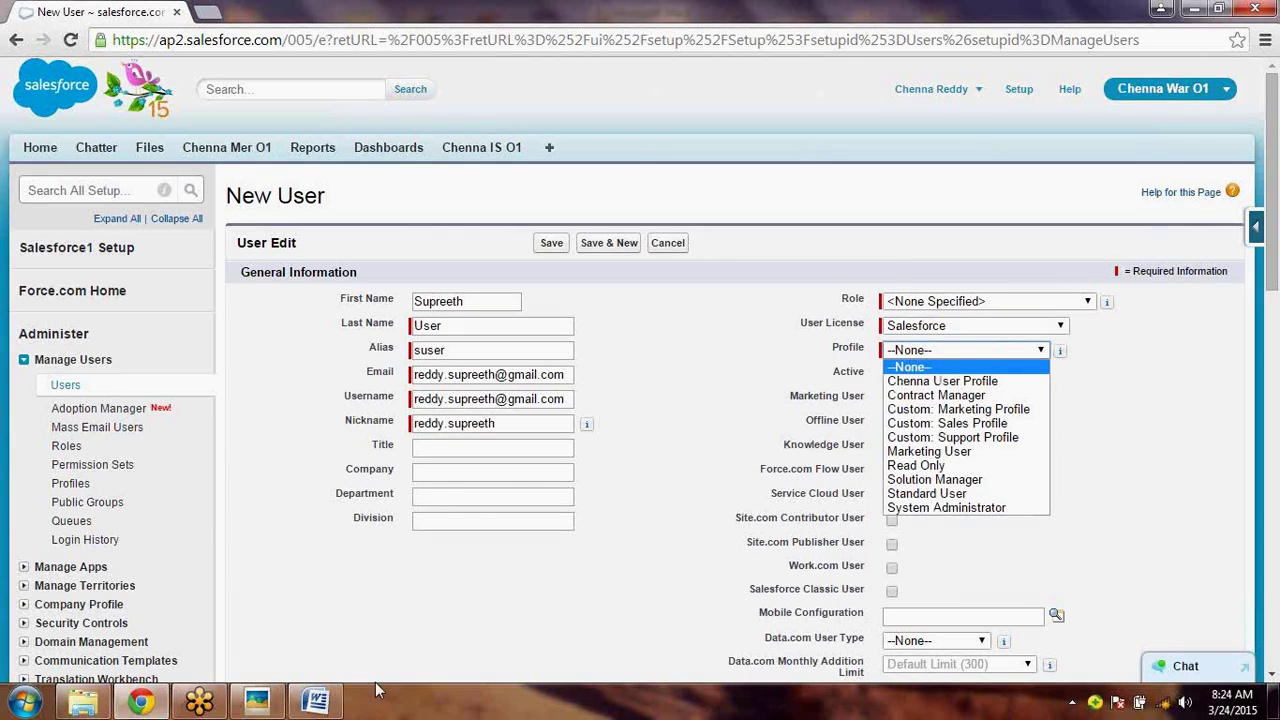
{"action": "left_click", "coordinate": [318, 700]}
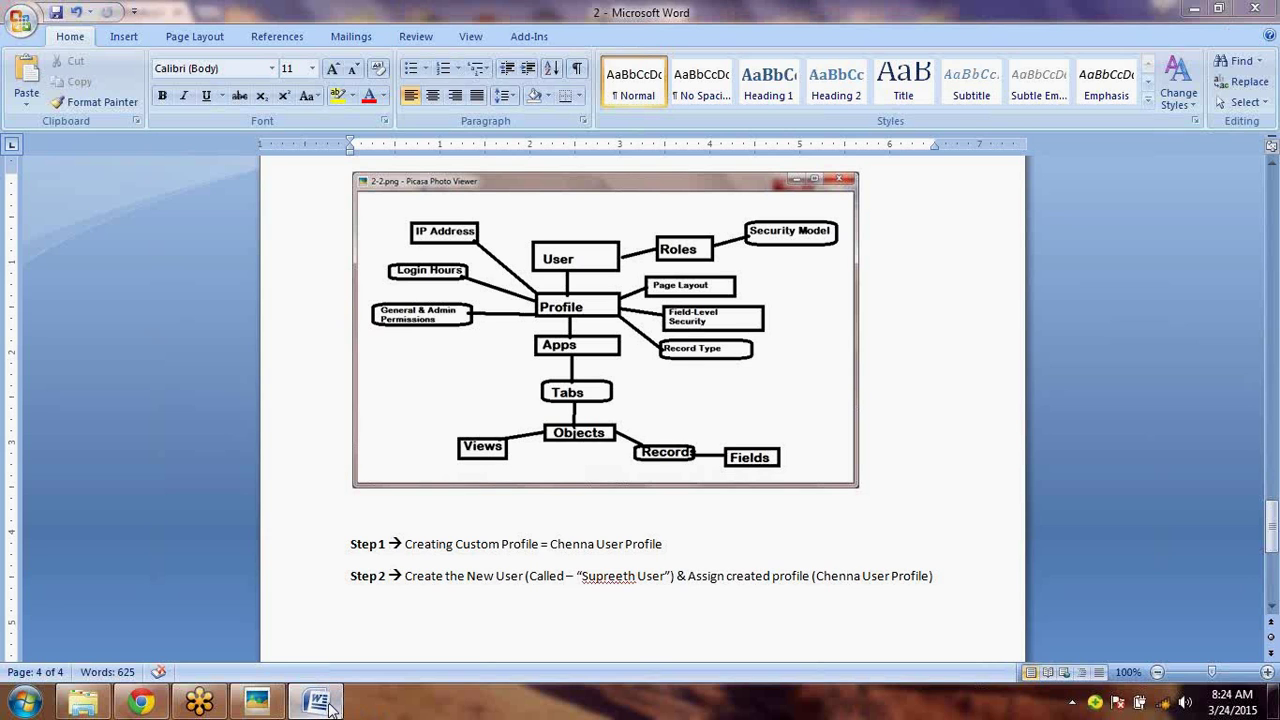
{"action": "left_click", "coordinate": [328, 703]}
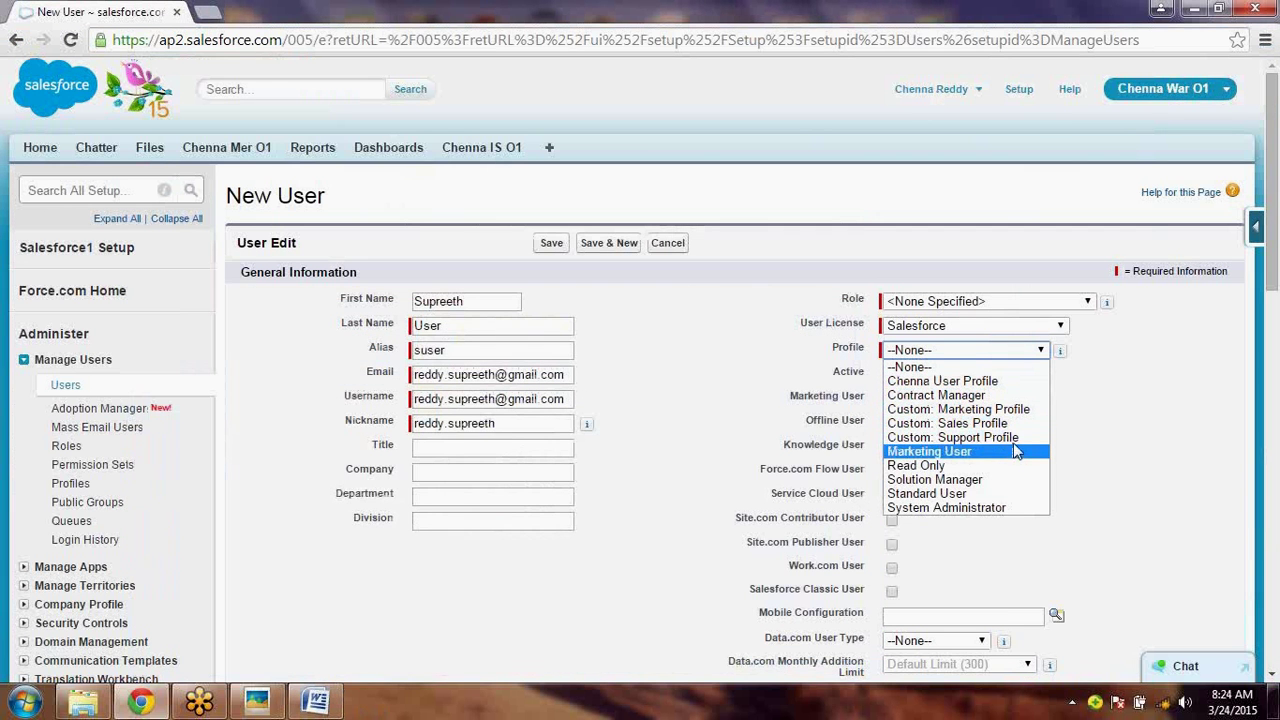
{"action": "left_click", "coordinate": [990, 381]}
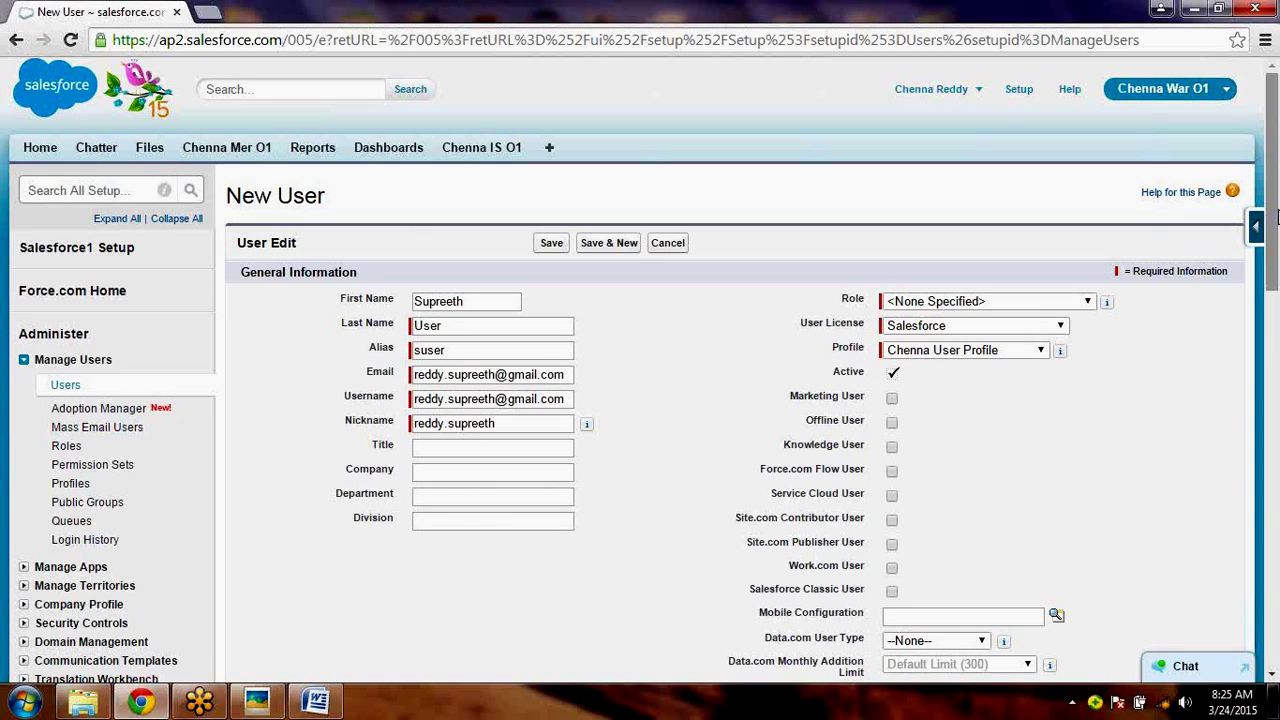
- Review the rest of the New User form, then return to the Step 2 line in Word
{"action": "left_click_drag", "start_coordinate": [1277, 217], "coordinate": [1277, 580]}
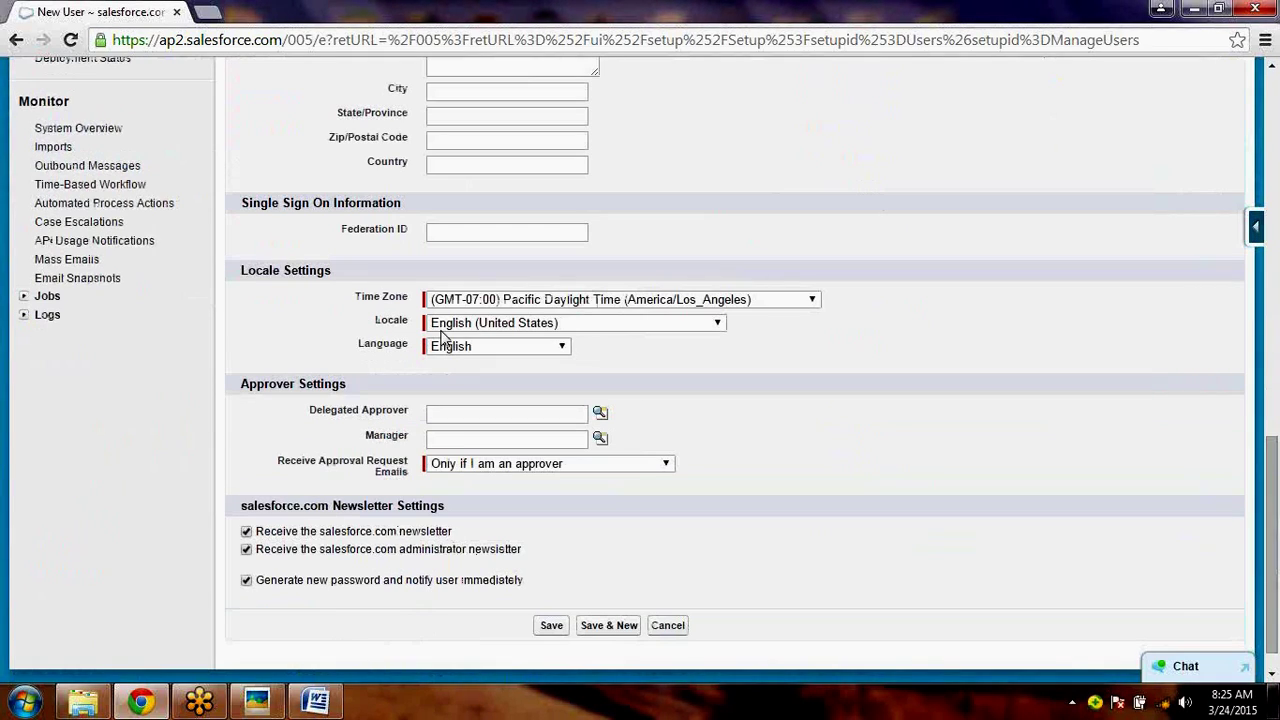
{"action": "left_click", "coordinate": [316, 699]}
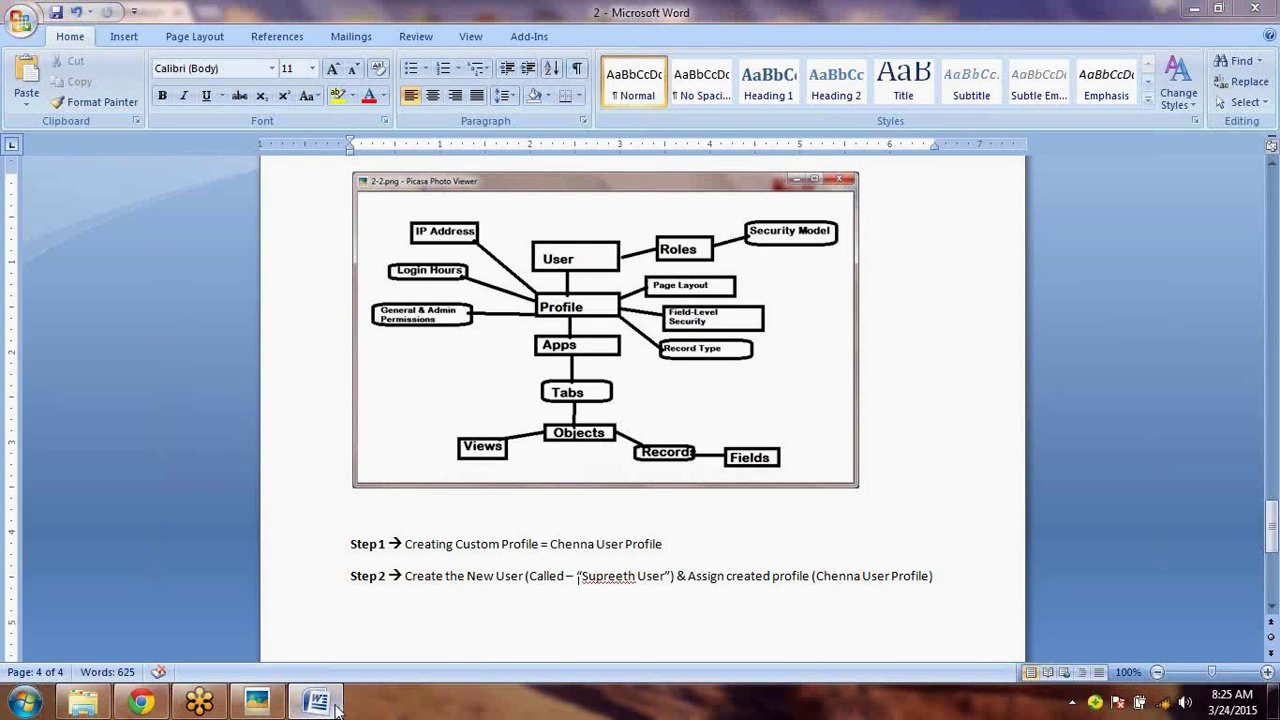
{"action": "left_click", "coordinate": [336, 705]}
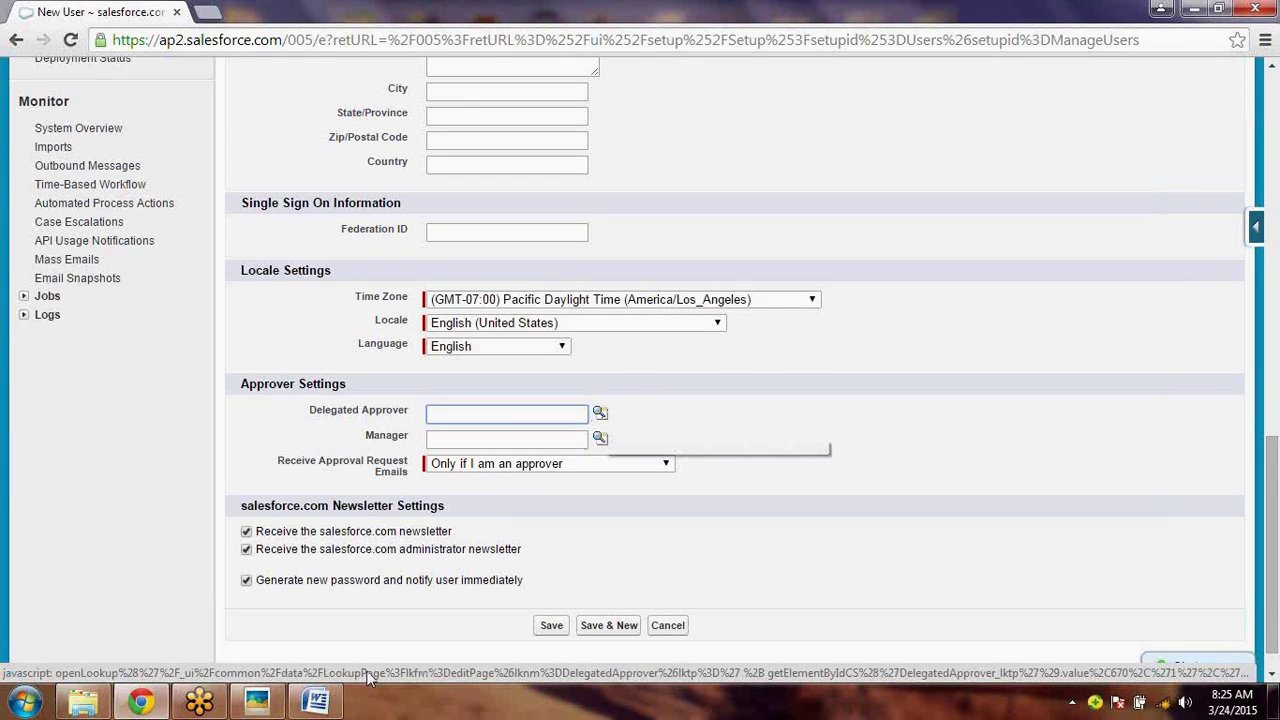
{"action": "left_click", "coordinate": [318, 700]}
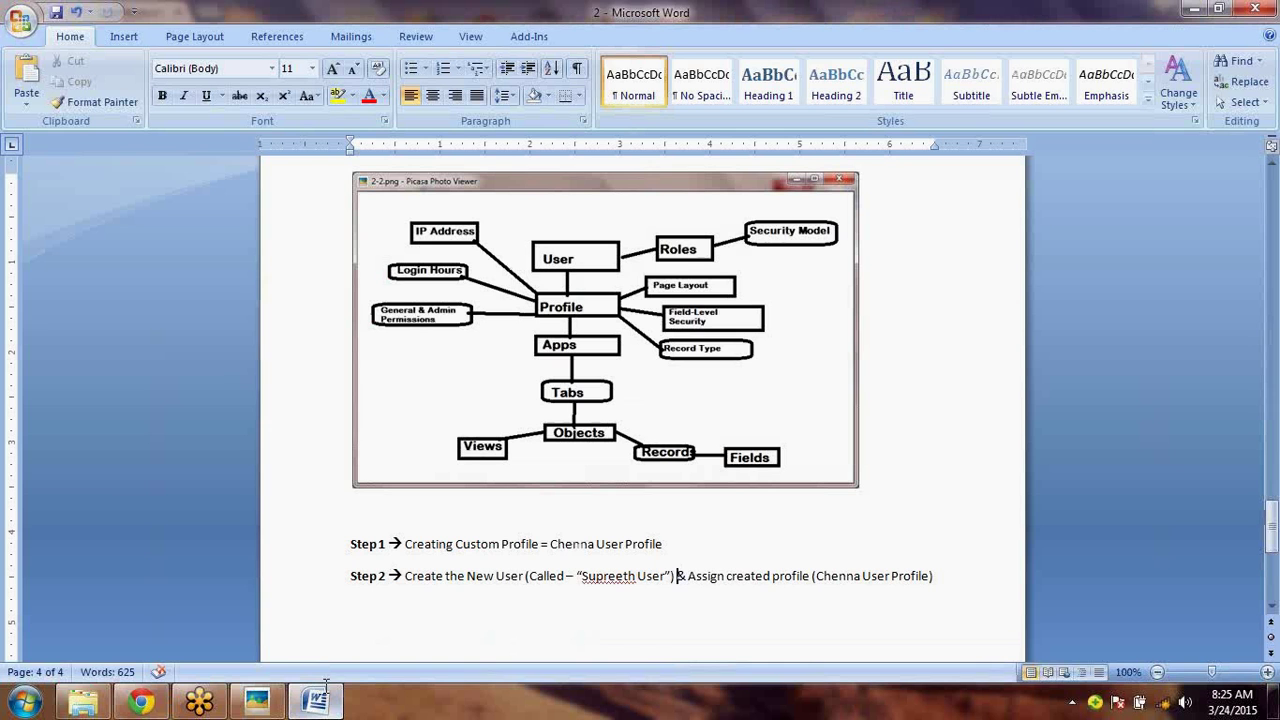
{"action": "left_click", "coordinate": [541, 593]}
{"action": "key", "text": "Right"}
{"action": "key", "text": "Right"}
{"action": "key", "text": "Right"}
{"action": "key", "text": "Right"}
{"action": "key", "text": "Right"}
{"action": "key", "text": "Right"}
{"action": "key", "text": "Right"}
{"action": "key", "text": "Right"}
{"action": "key", "text": "Right"}
{"action": "key", "text": "Right"}
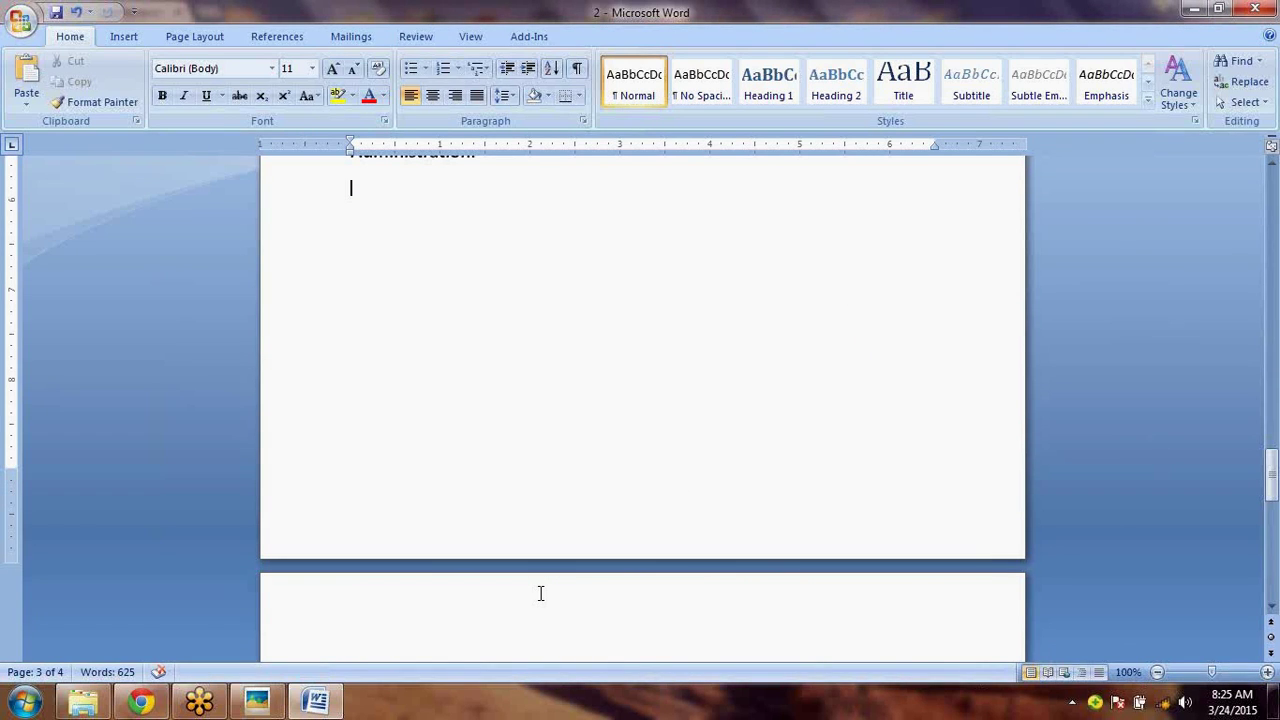
- Add an indented note line under Step 2 in Word, beginning with a person's full name
{"action": "scroll", "coordinate": [540, 593], "scroll_direction": "up", "scroll_amount": 5}
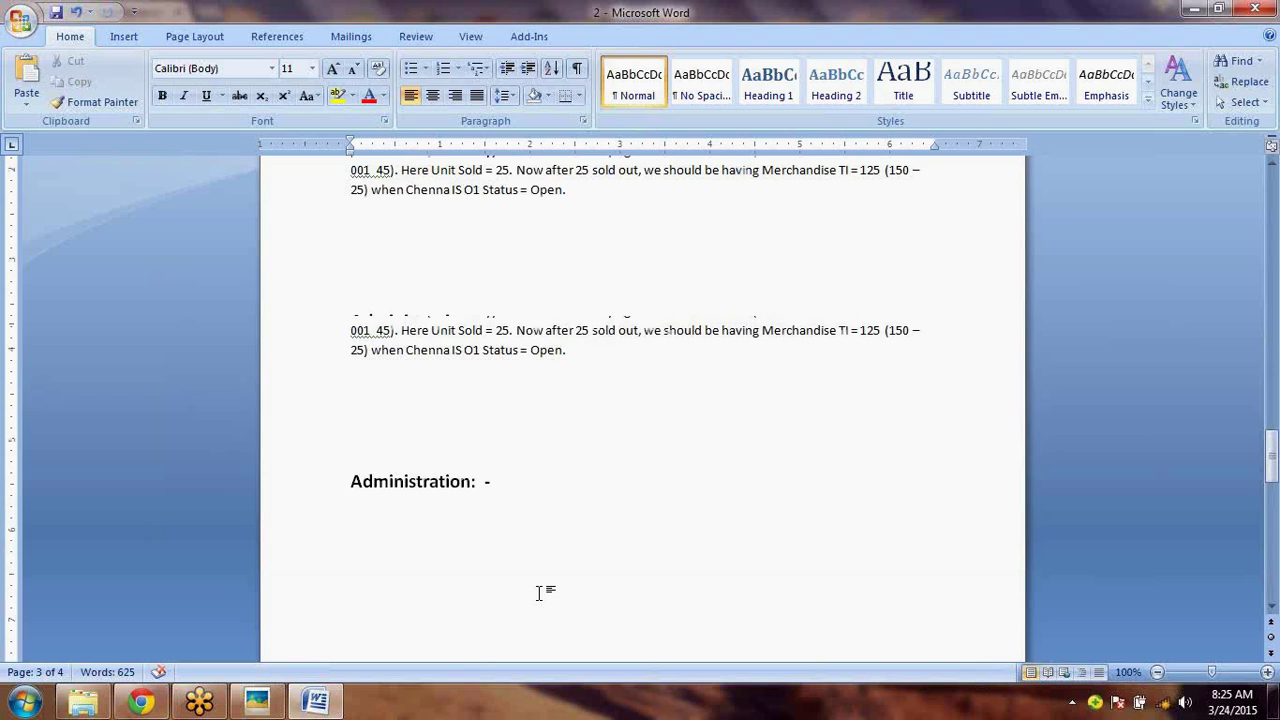
{"action": "scroll", "coordinate": [540, 593], "scroll_direction": "up", "scroll_amount": 2}
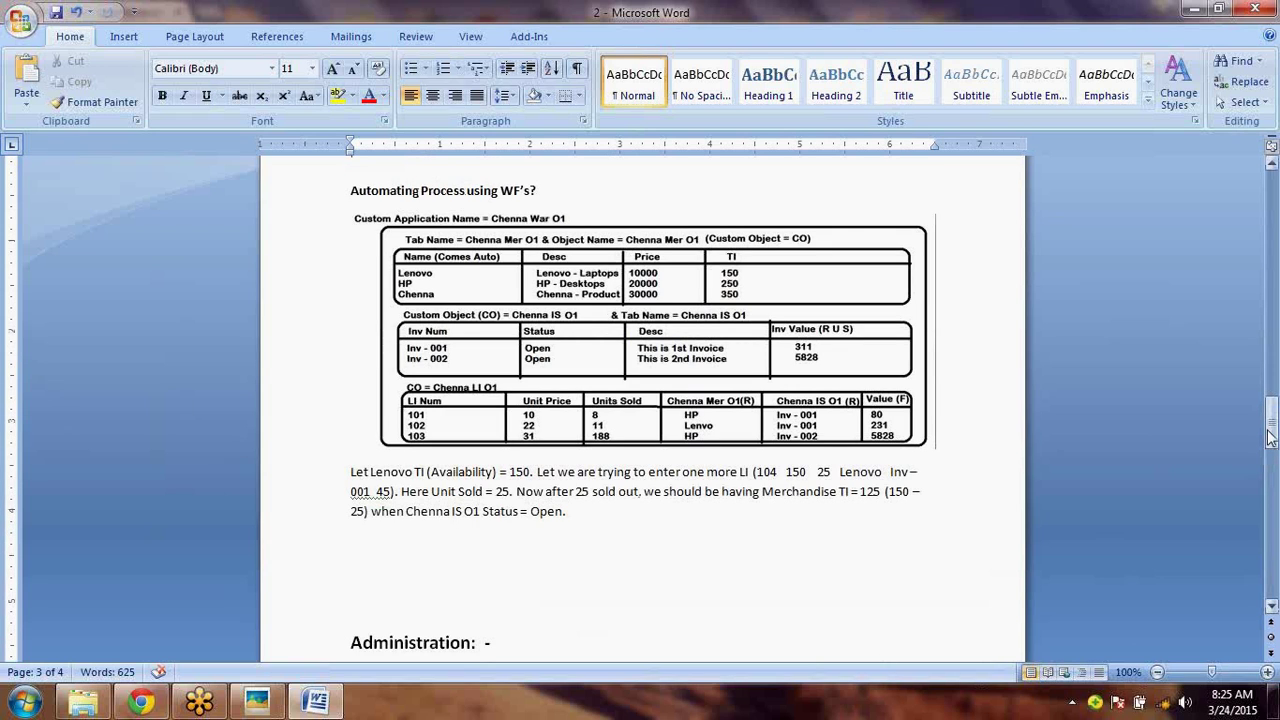
{"action": "left_click_drag", "start_coordinate": [1270, 437], "coordinate": [1270, 550]}
{"action": "left_click", "coordinate": [934, 480]}
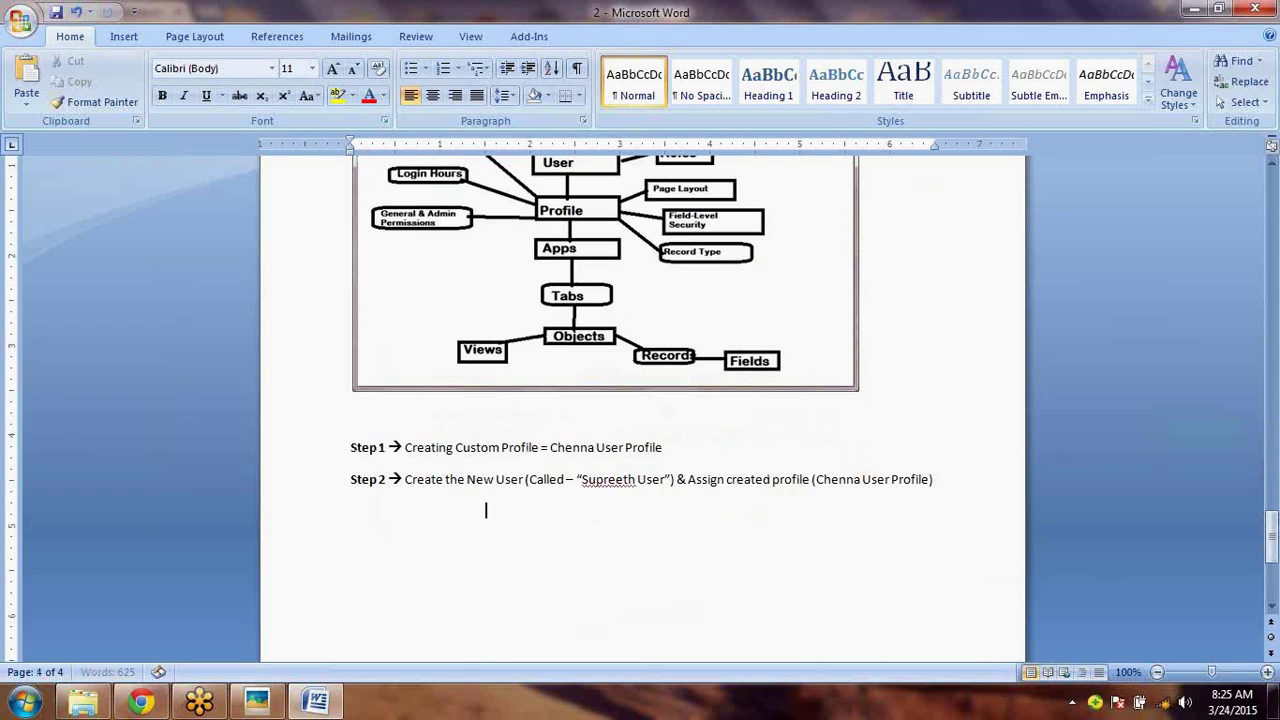
{"action": "key", "text": "Return"}
{"action": "key", "text": "Tab"}
{"action": "key", "text": "Tab"}
{"action": "key", "text": "Tab"}
{"action": "type", "text": "Chenna"}
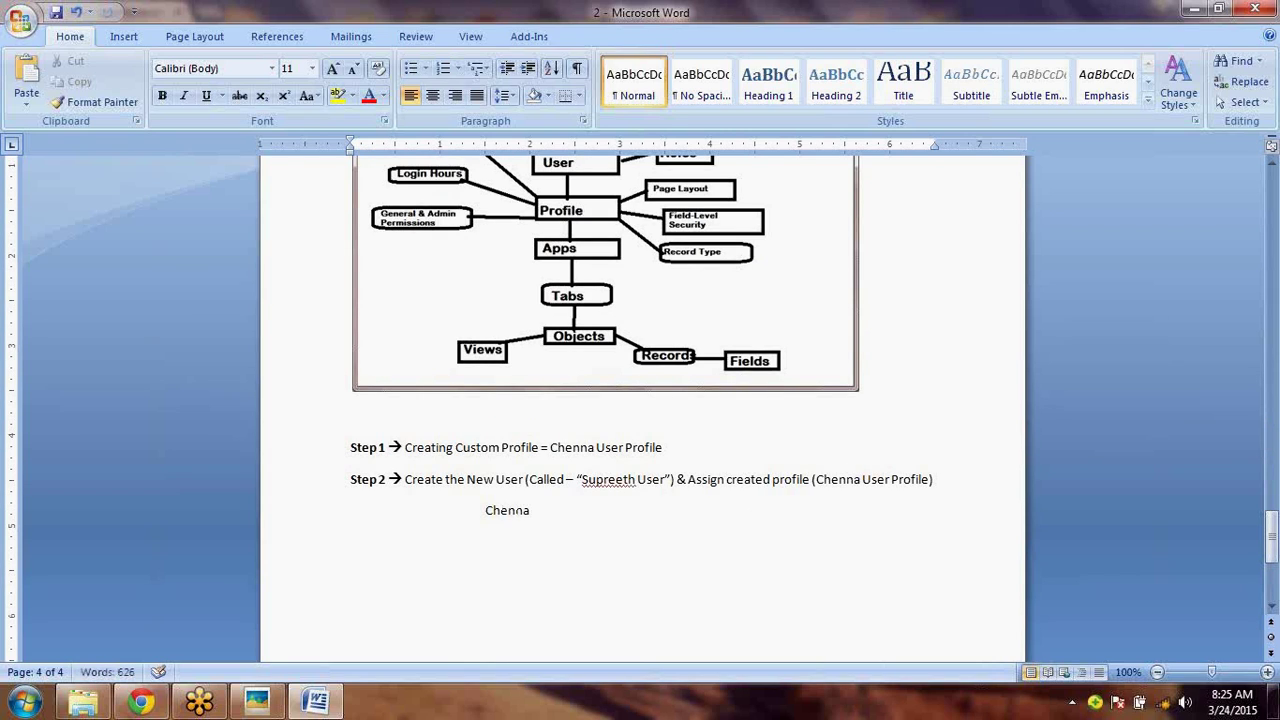
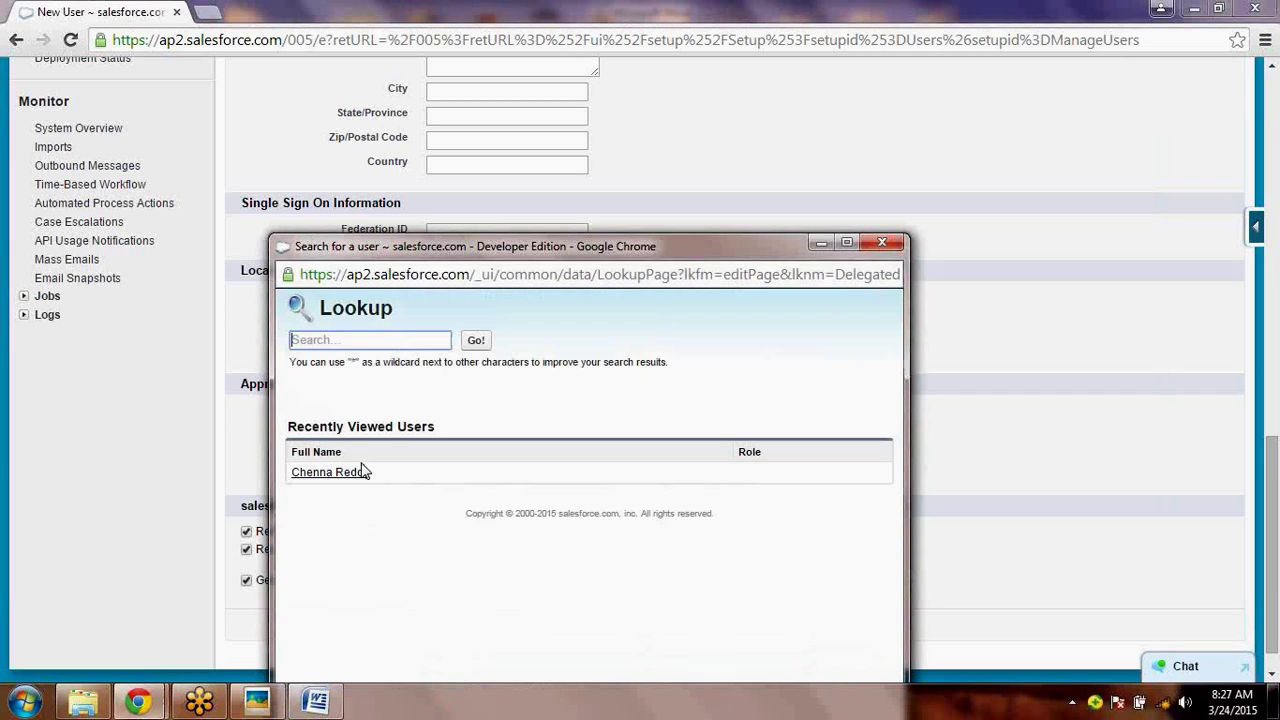
- Set the administrator as the new user's Delegated Approver and as Manager
{"action": "left_click", "coordinate": [352, 481]}
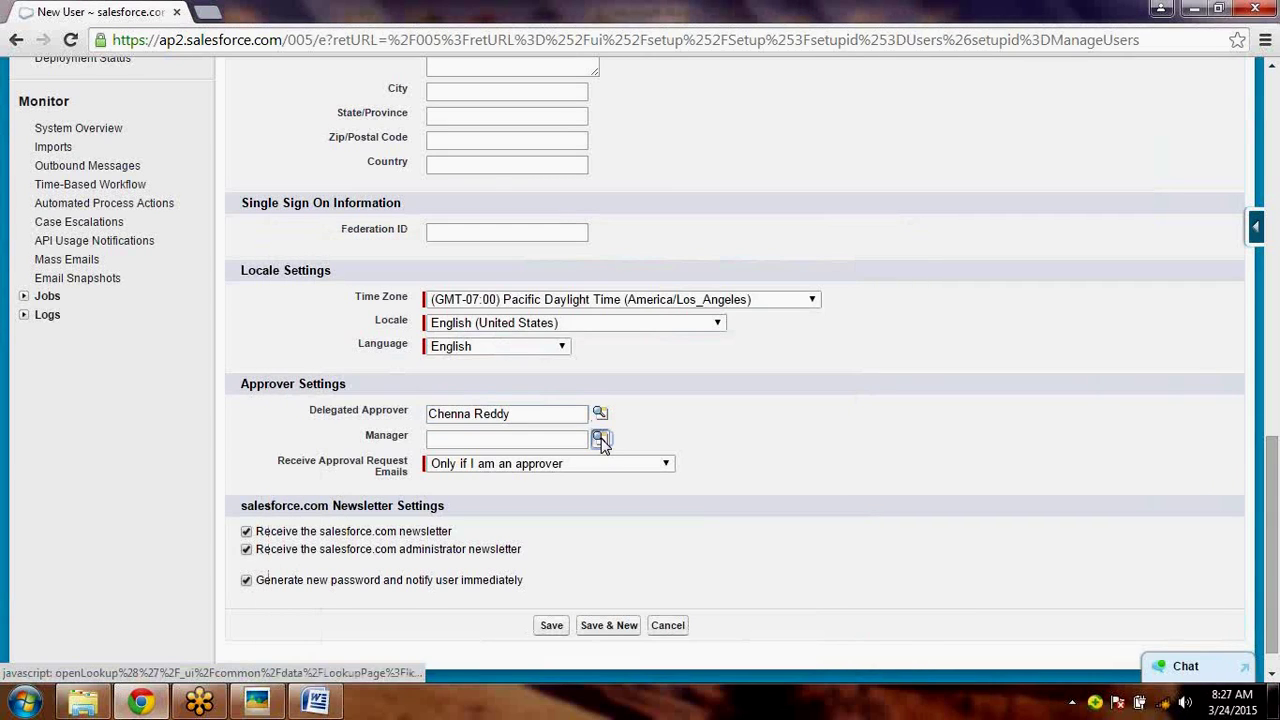
{"action": "left_click", "coordinate": [600, 439]}
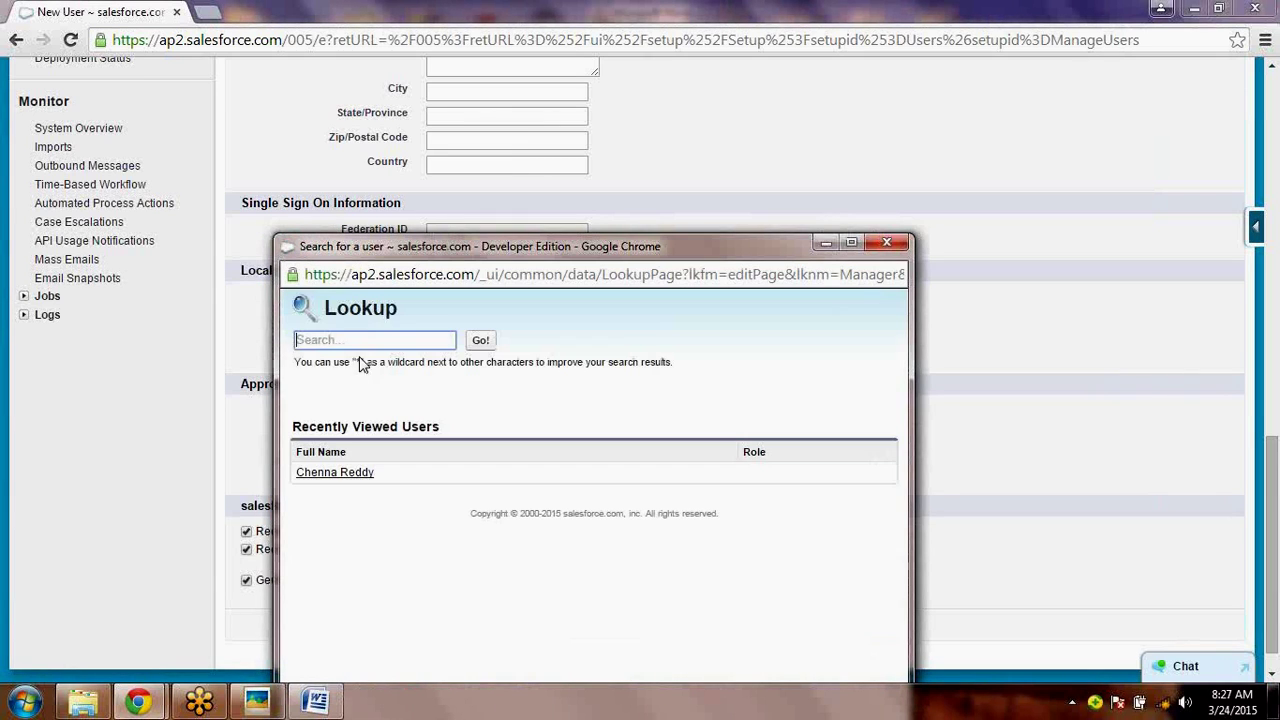
{"action": "left_click", "coordinate": [338, 471]}
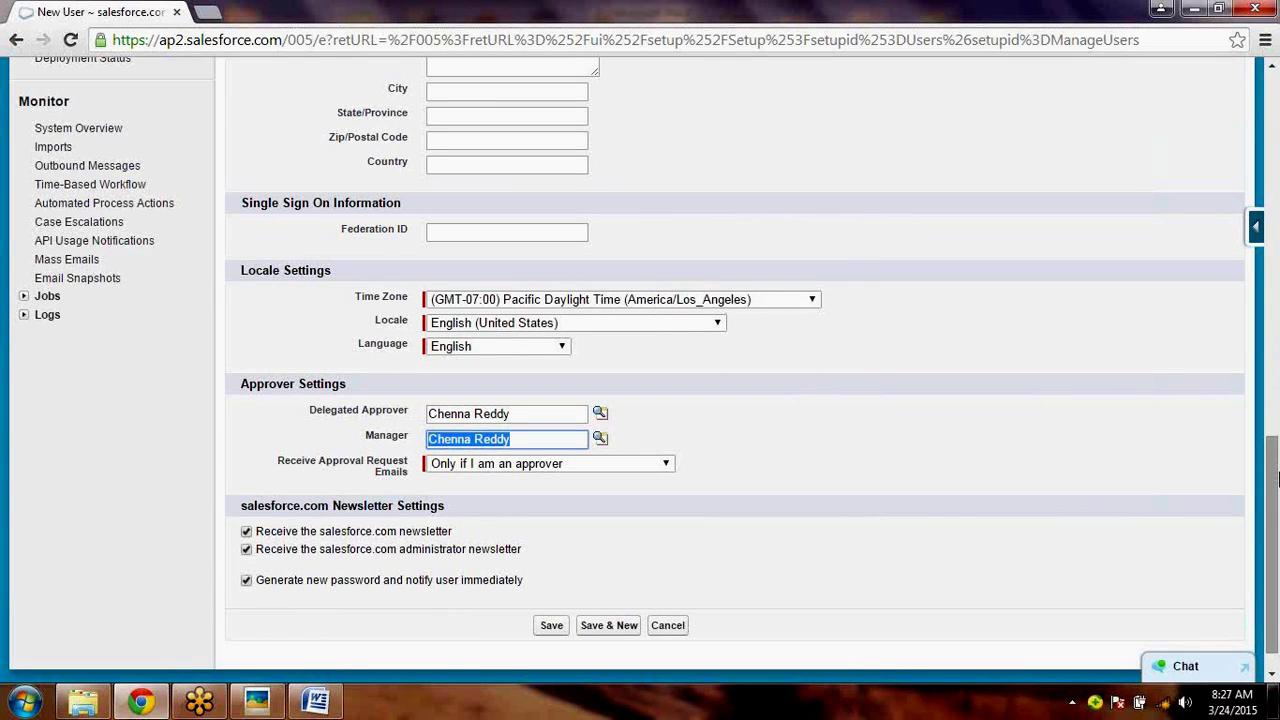
- Keep Receive Approval Request Emails at 'Only if I am an approver' and save the user
{"action": "left_click_drag", "start_coordinate": [1277, 480], "coordinate": [1277, 497]}
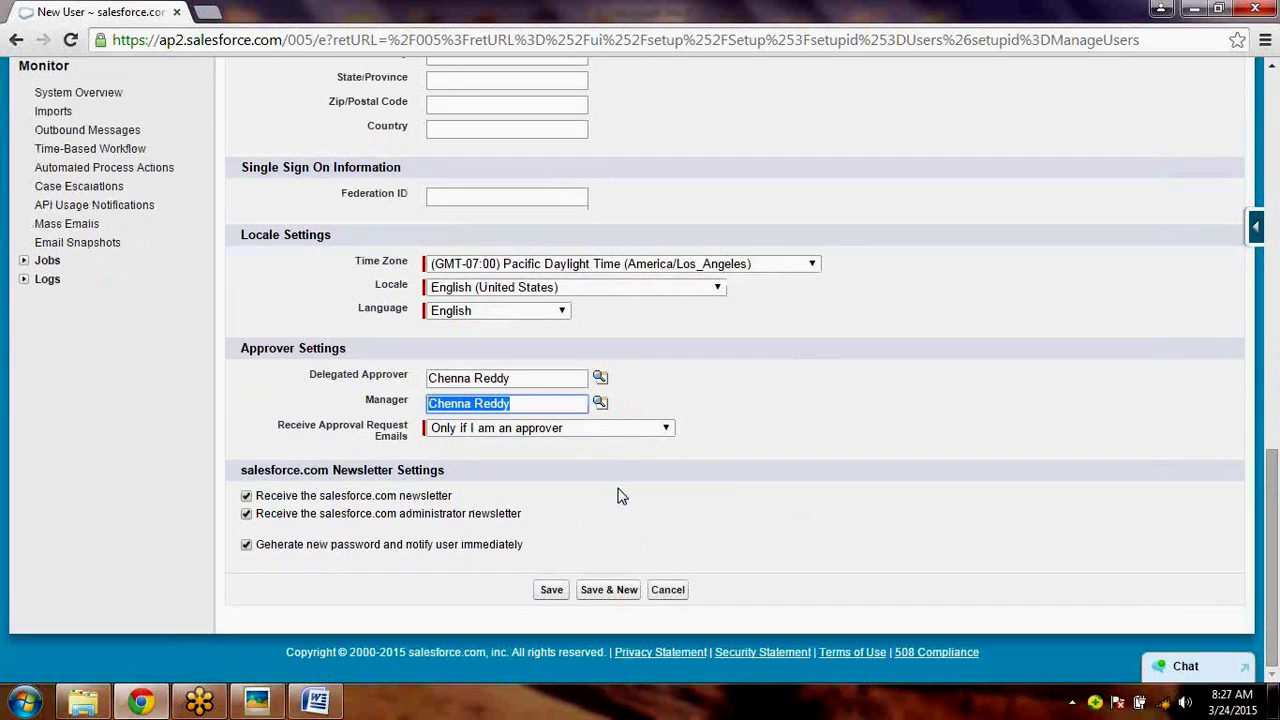
{"action": "left_click", "coordinate": [591, 430]}
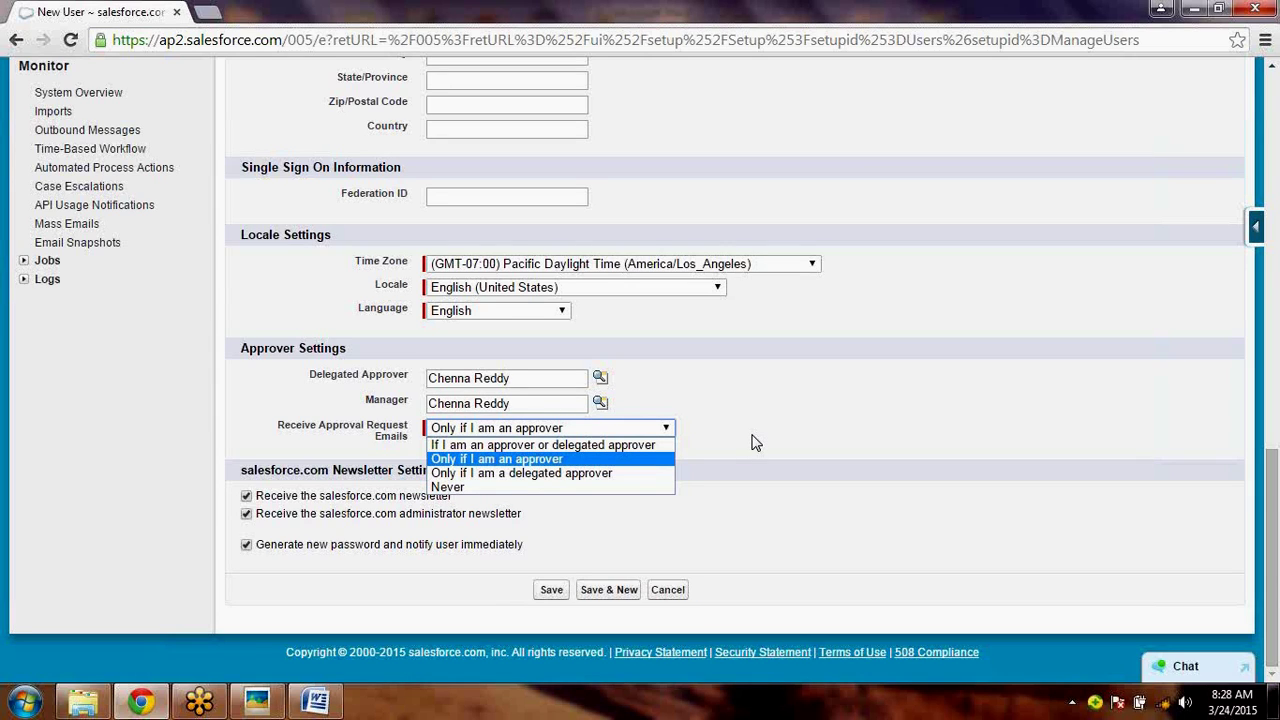
{"action": "left_click", "coordinate": [755, 443]}
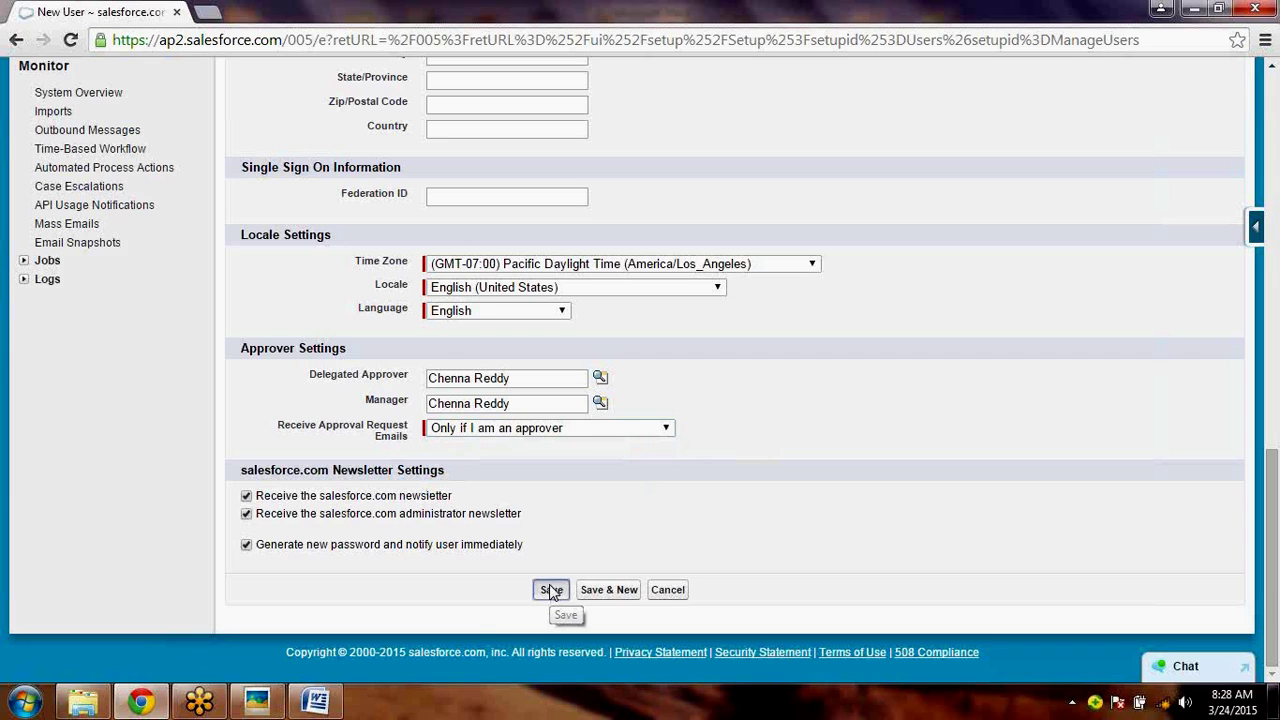
{"action": "left_click", "coordinate": [550, 589]}
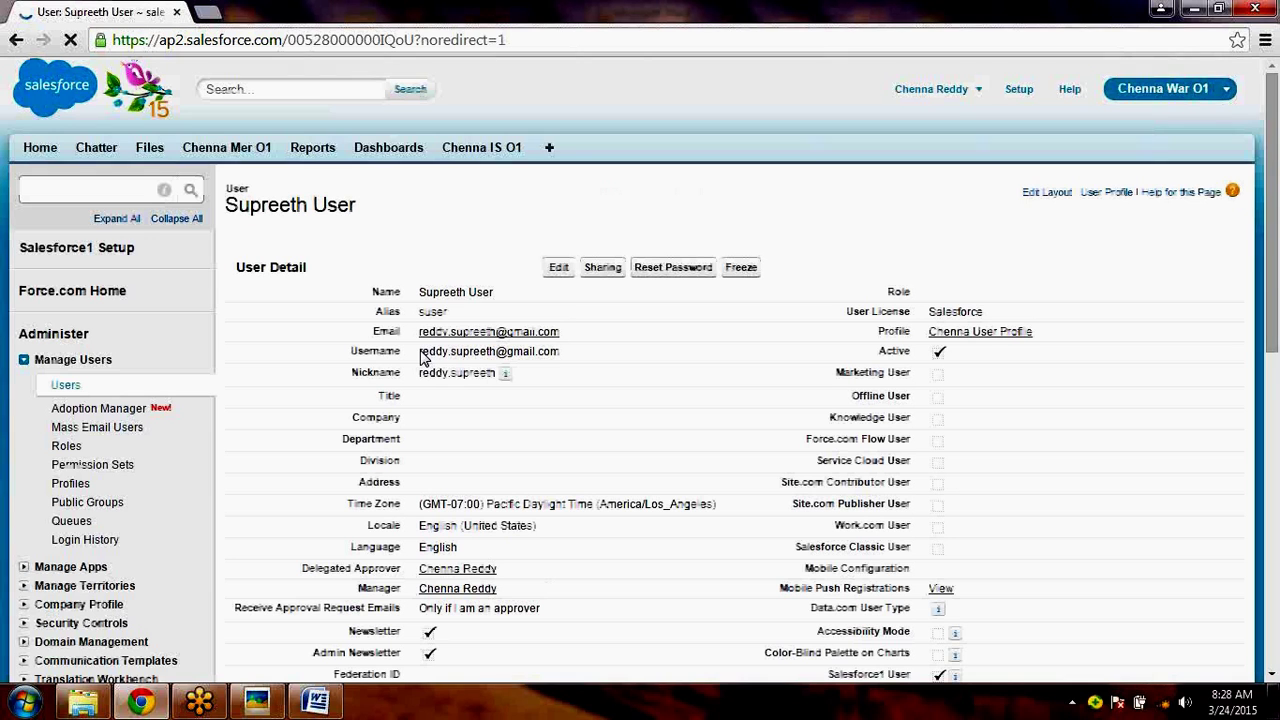
- Check the saved user's detail page, selecting its email, then expand Company Profile in Setup
{"action": "left_click_drag", "start_coordinate": [561, 333], "coordinate": [425, 349]}
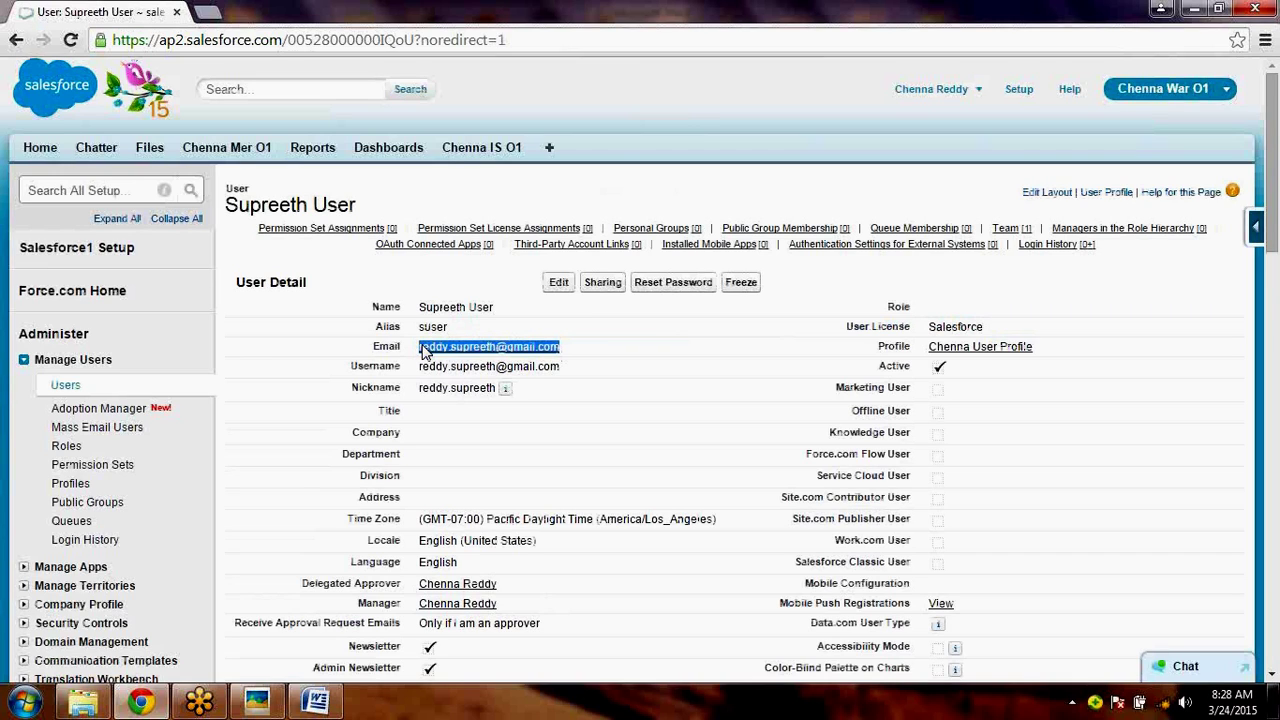
{"action": "left_click", "coordinate": [18, 702]}
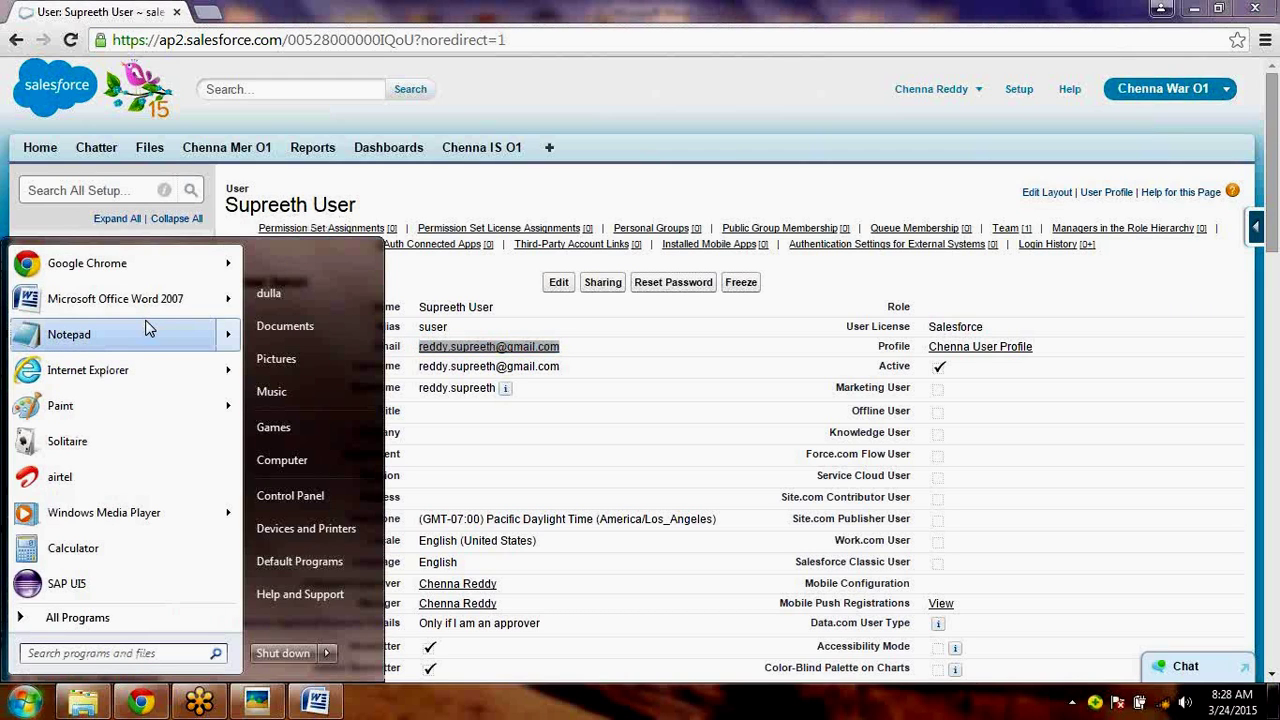
{"action": "left_click", "coordinate": [525, 89]}
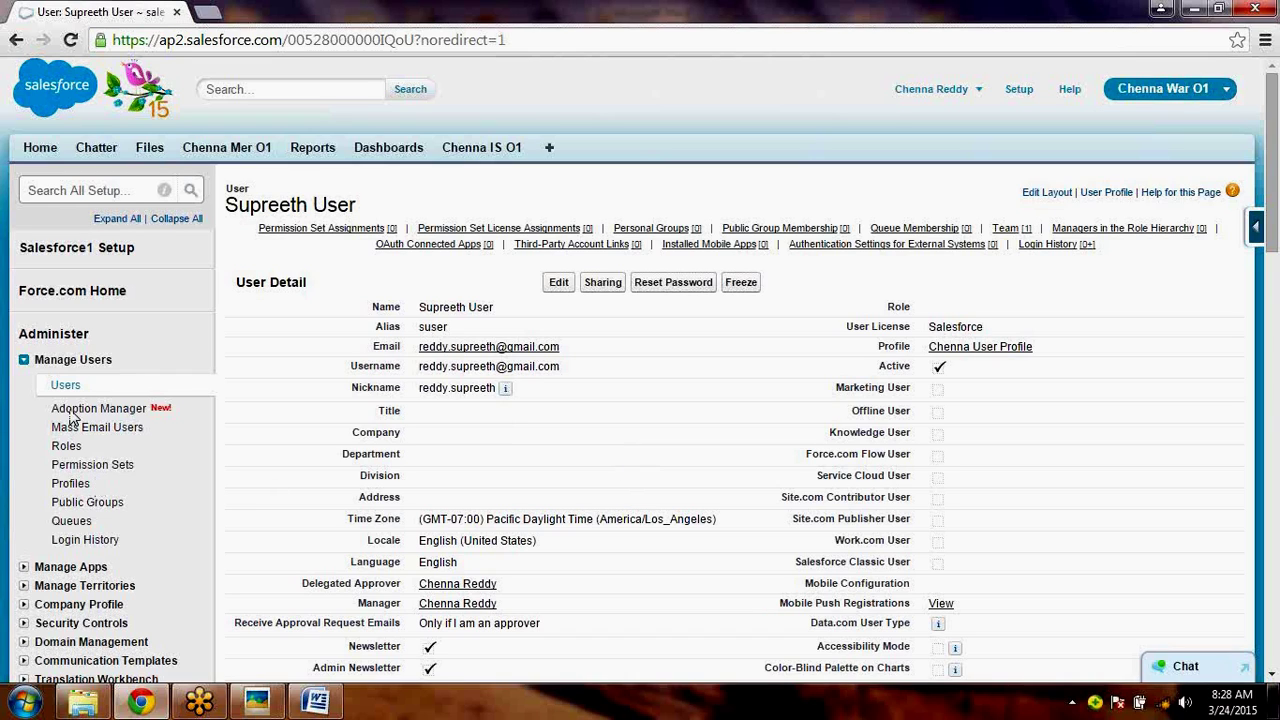
{"action": "left_click", "coordinate": [22, 605]}
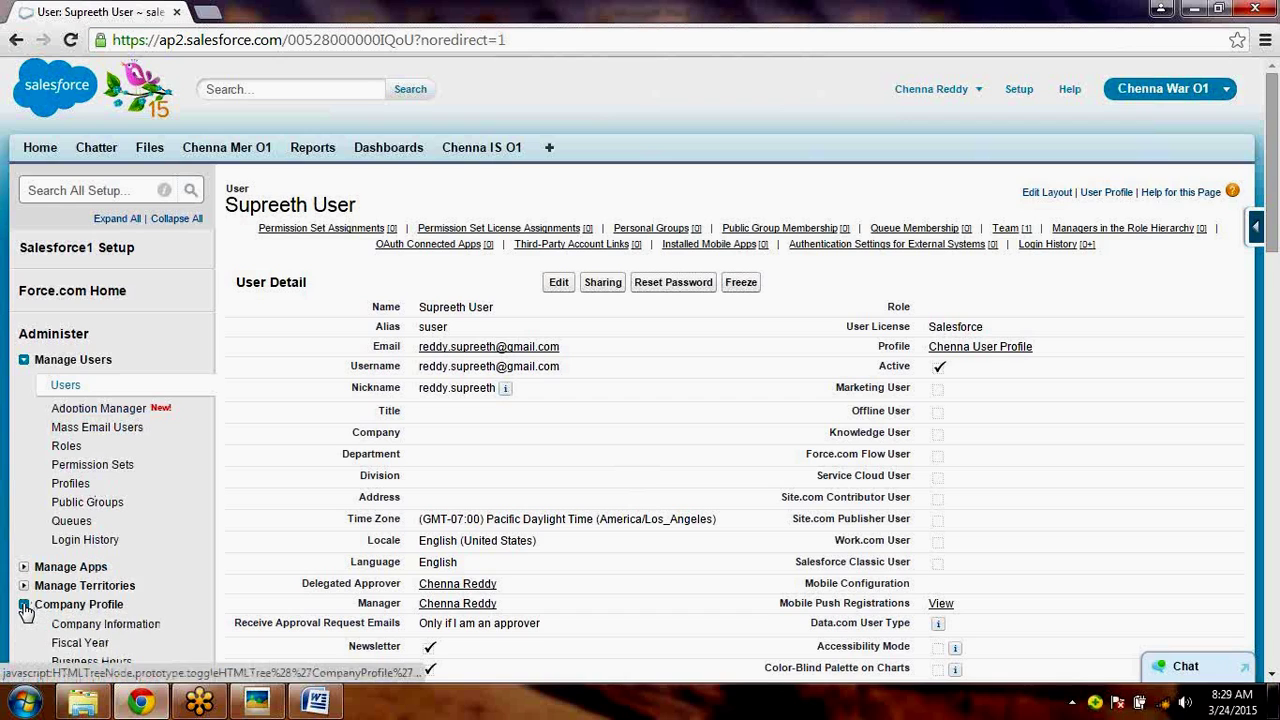
- Open Company Information and scroll through the User Licenses counts, then reload the page
{"action": "left_click", "coordinate": [87, 627]}
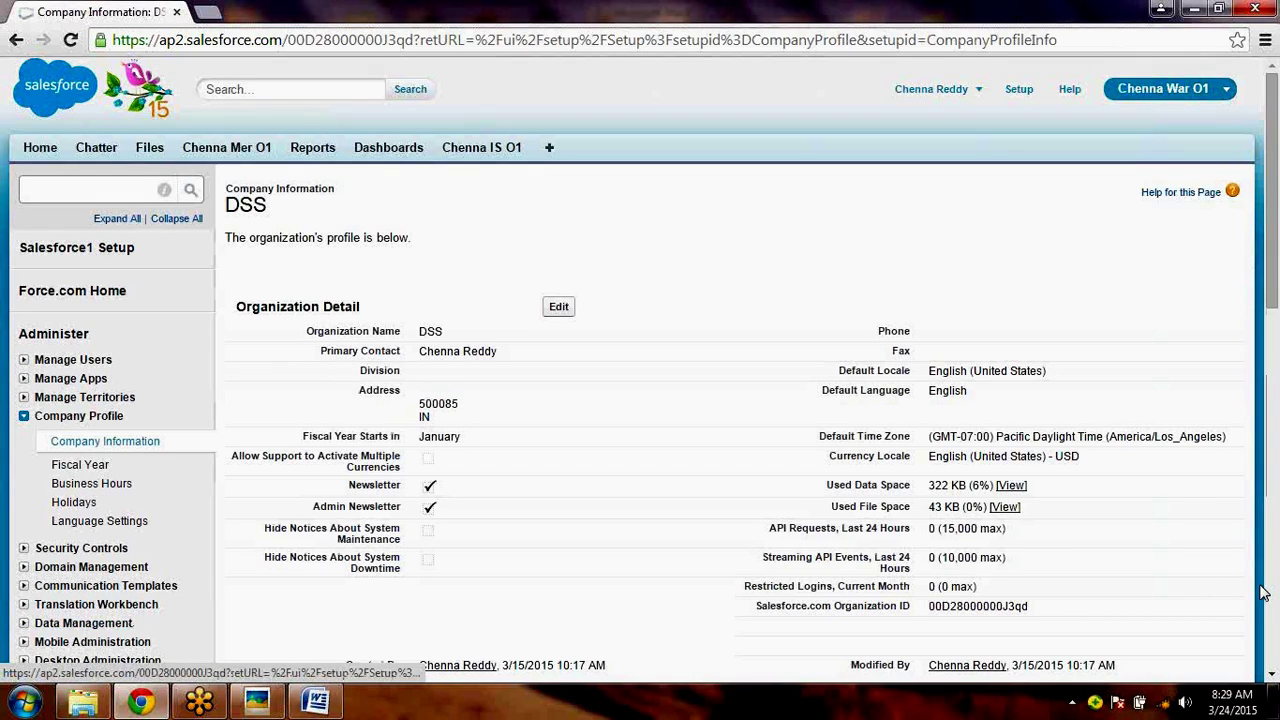
{"action": "left_click", "coordinate": [1268, 603]}
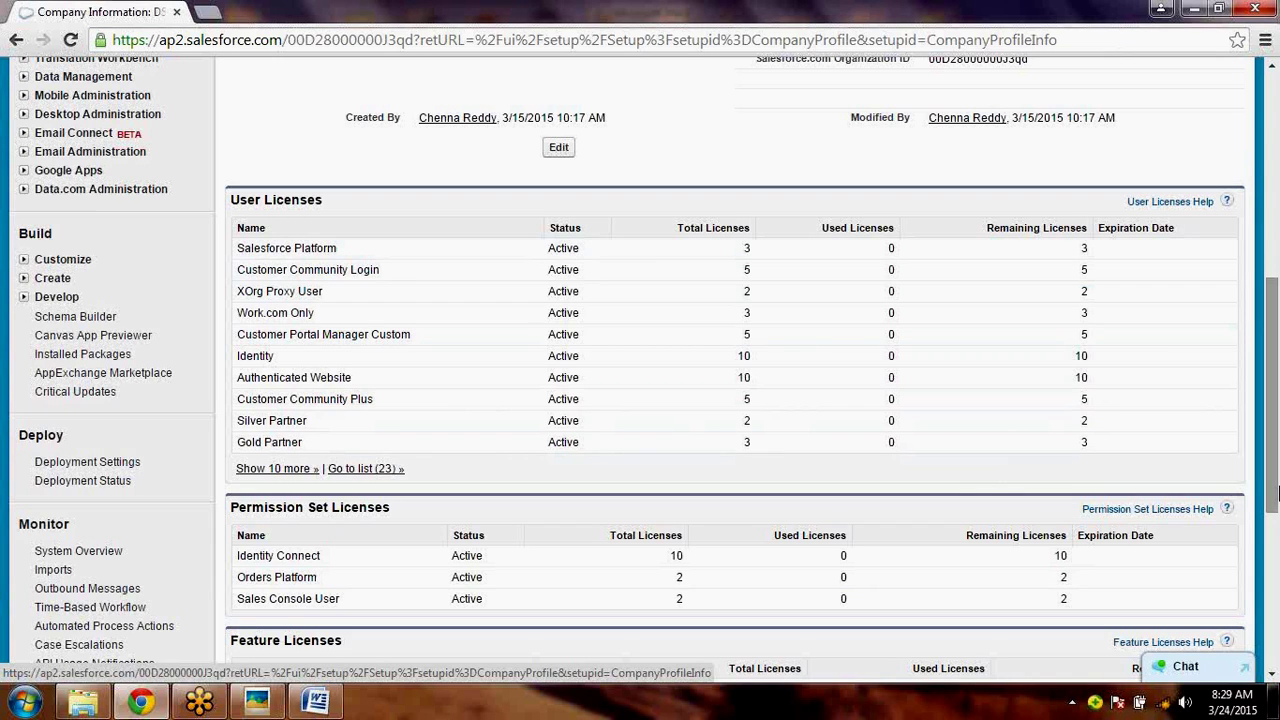
{"action": "left_click_drag", "start_coordinate": [1275, 490], "coordinate": [1275, 418]}
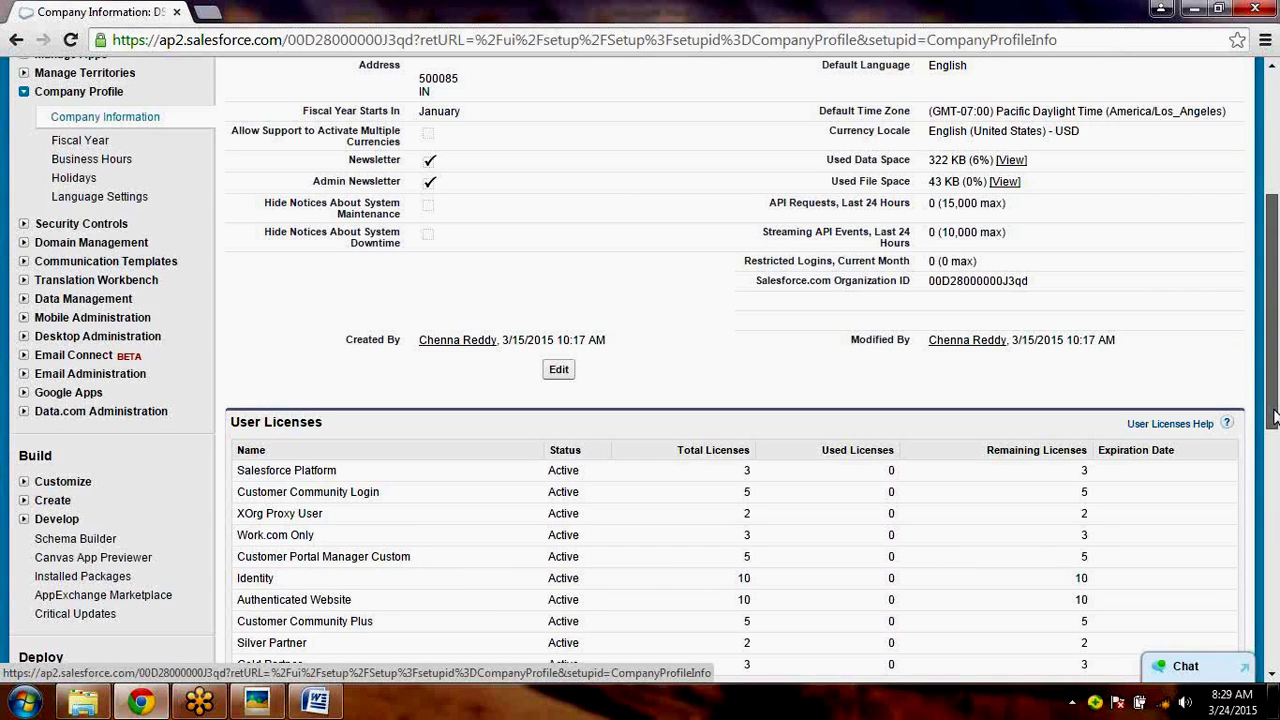
{"action": "left_click_drag", "start_coordinate": [1275, 418], "coordinate": [1275, 376]}
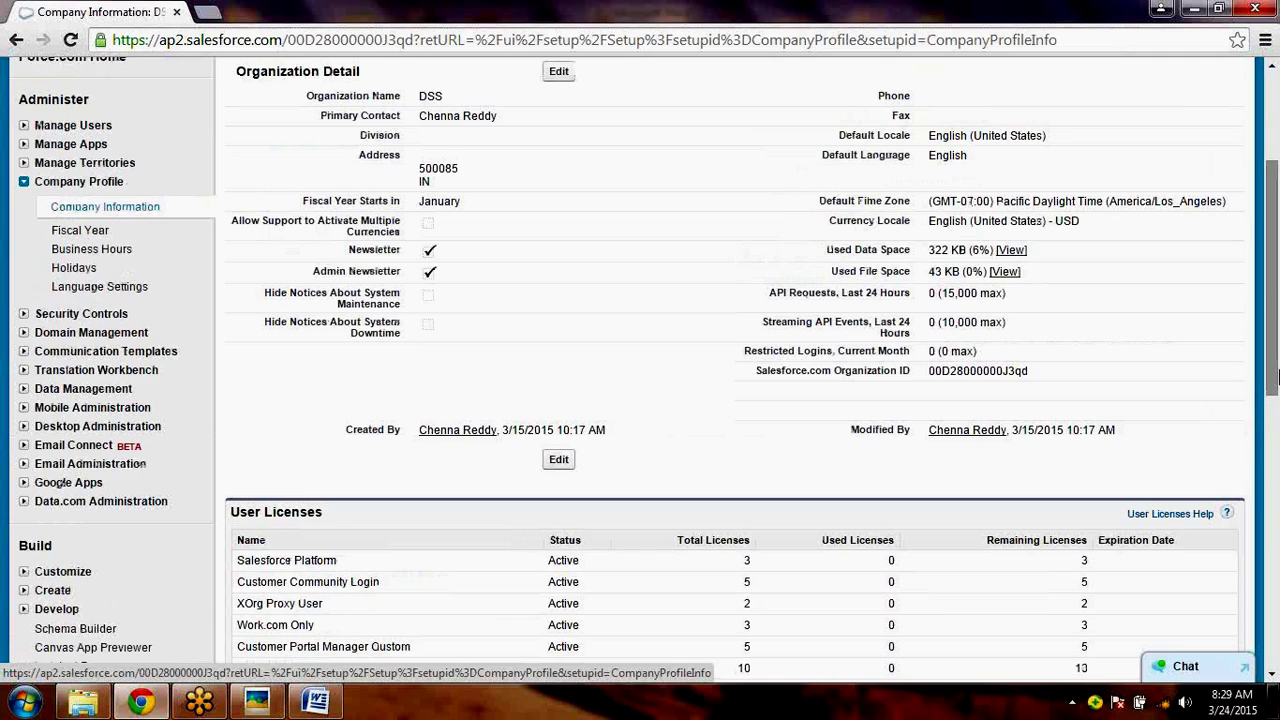
{"action": "scroll", "coordinate": [94, 446], "scroll_direction": "up", "scroll_amount": 3}
{"action": "left_click", "coordinate": [90, 444]}
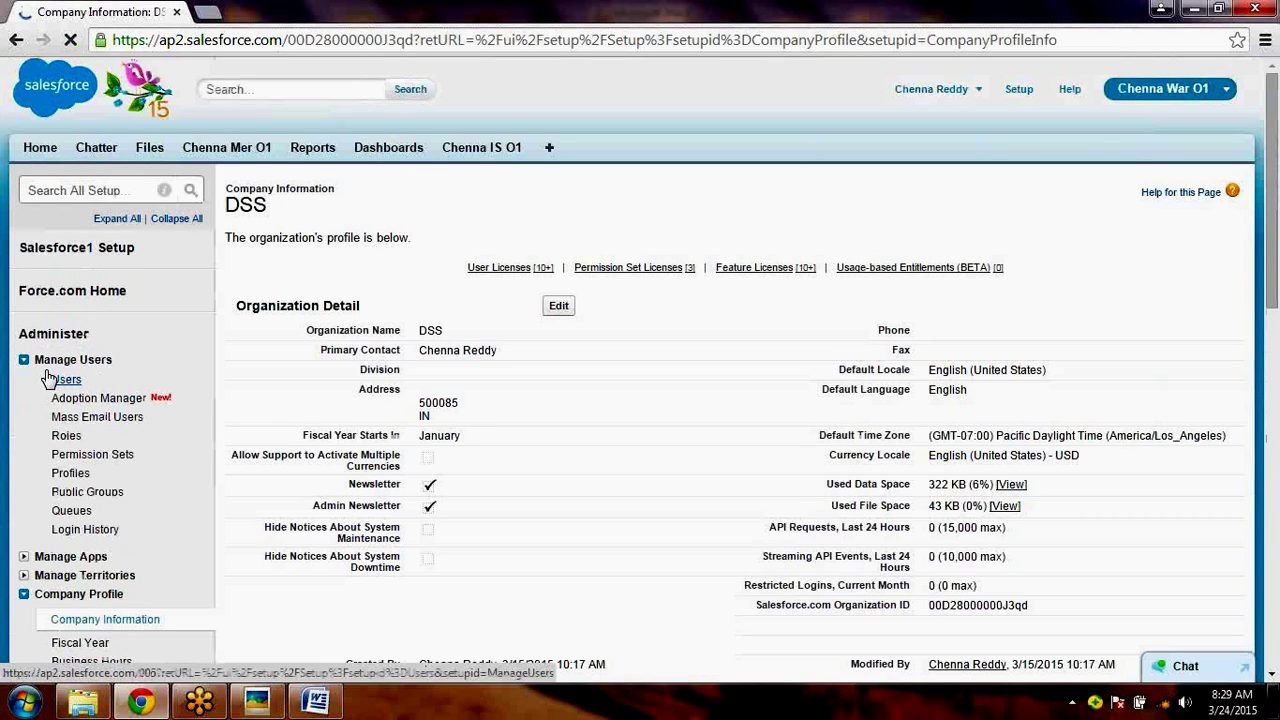
- Open the All Users list and check the new user's username and manager
{"action": "left_click", "coordinate": [52, 379]}
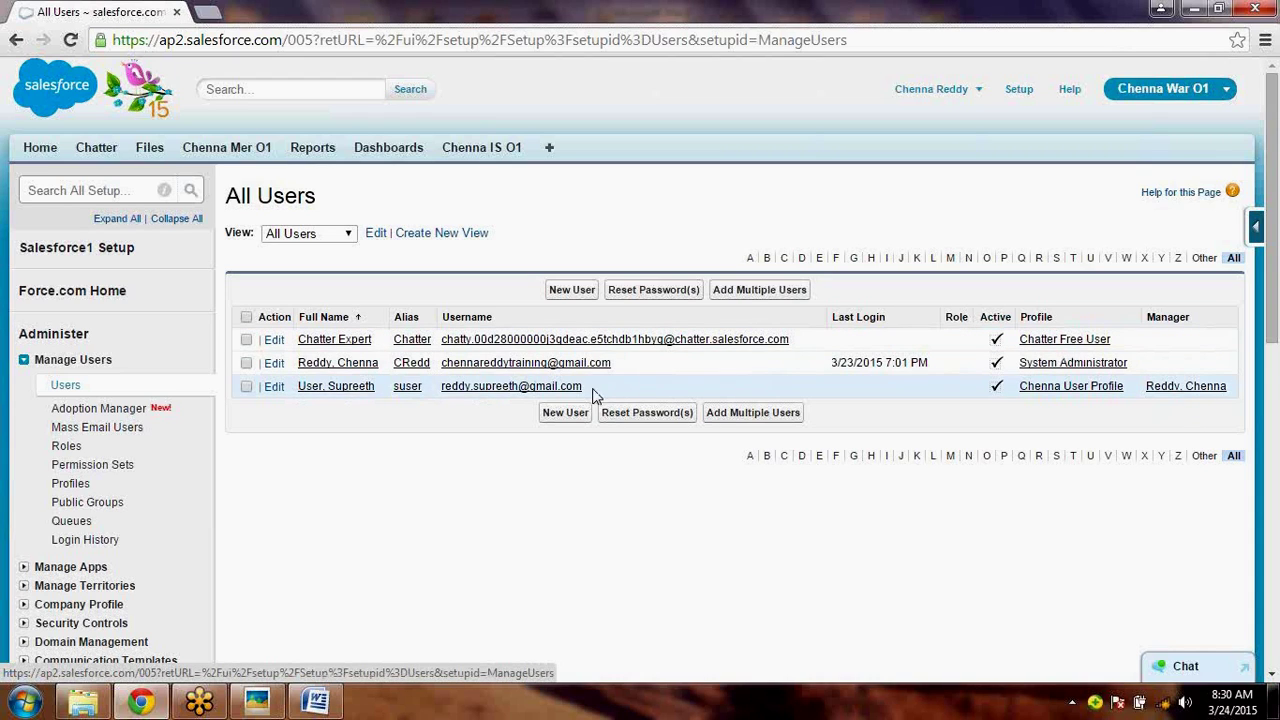
{"action": "left_click_drag", "start_coordinate": [583, 388], "coordinate": [439, 388]}
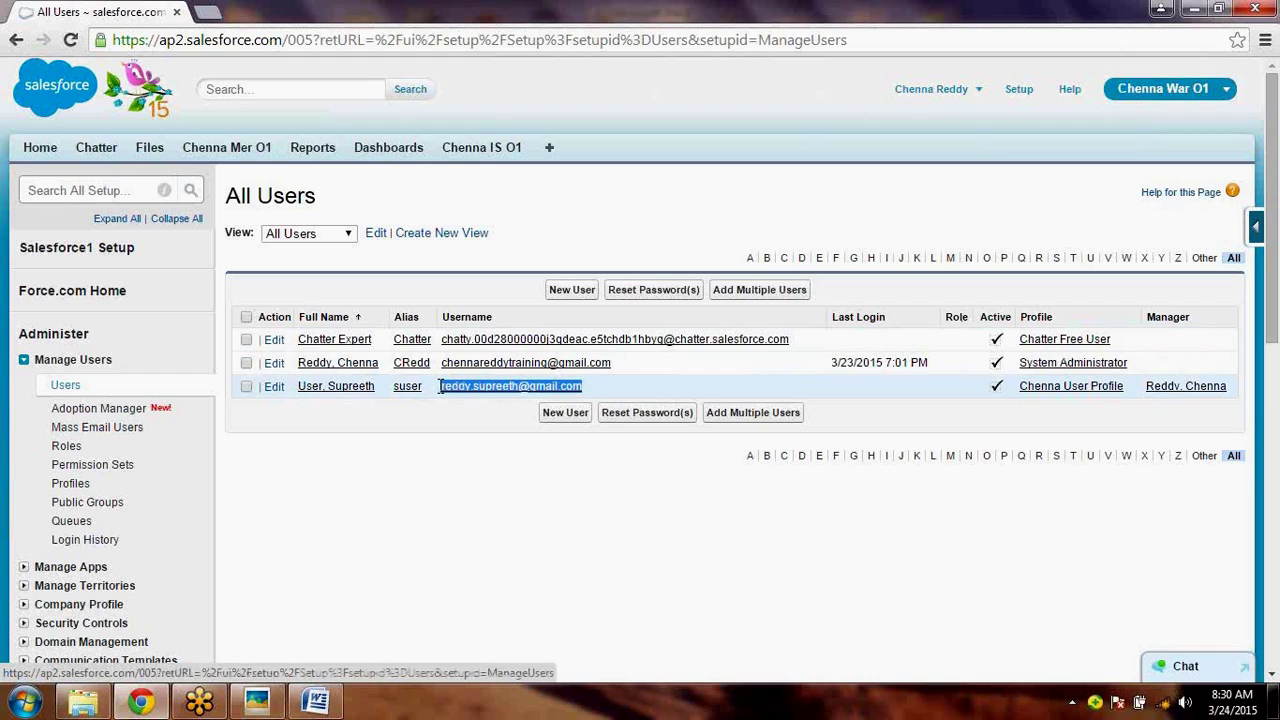
{"action": "left_click", "coordinate": [490, 515]}
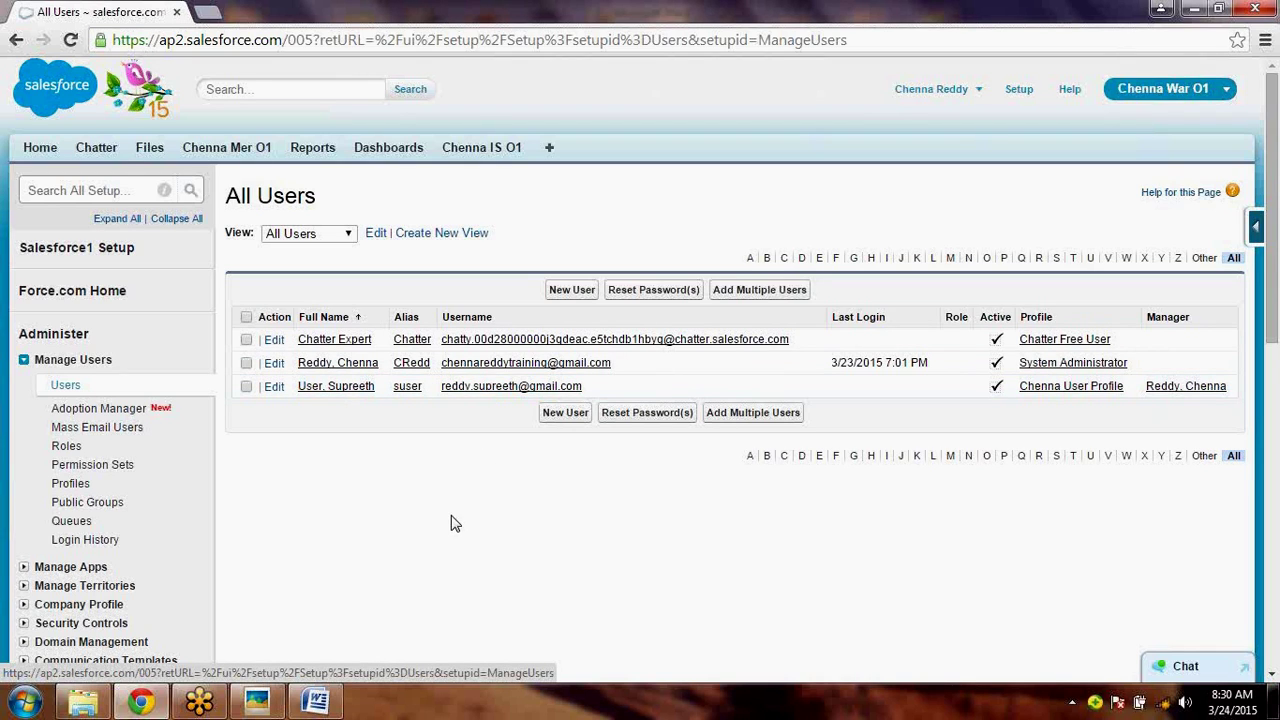
{"action": "left_click", "coordinate": [955, 105]}
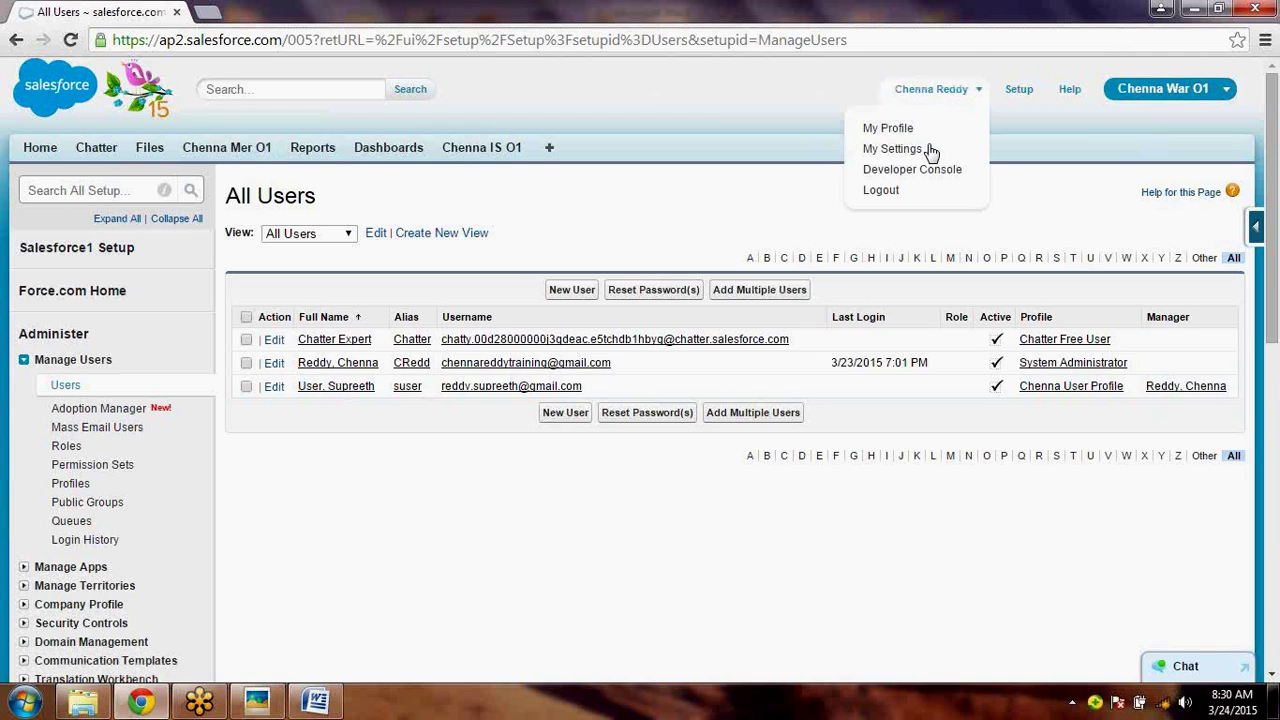
- Log out of the admin account and try logging in with the new user's email and a password
{"action": "left_click", "coordinate": [895, 192]}
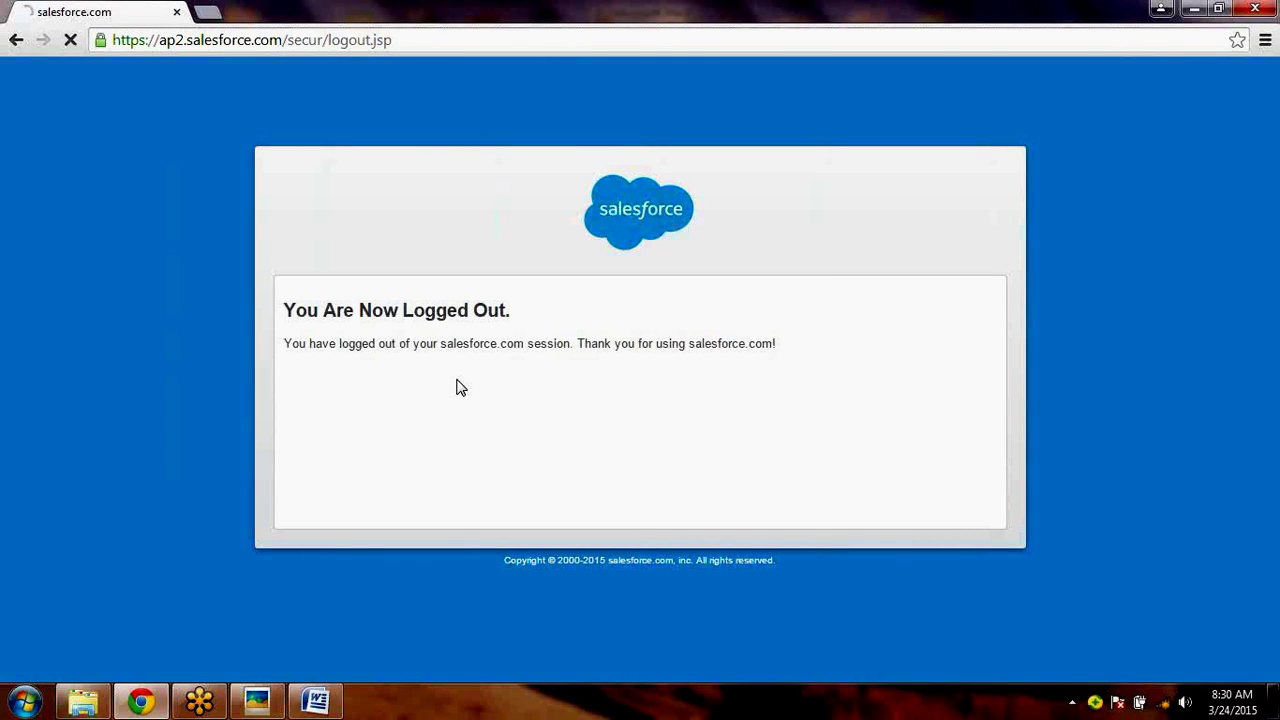
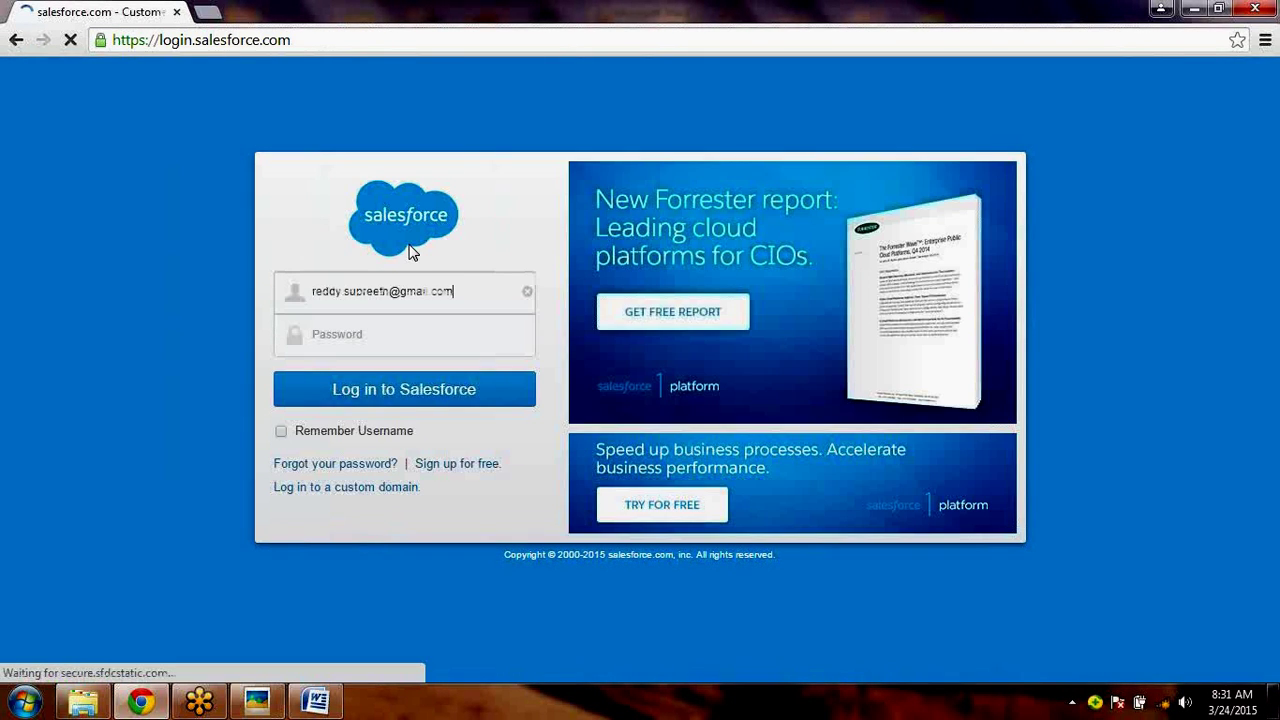
{"action": "key", "text": "Tab"}
{"action": "key", "text": "ctrl+v"}
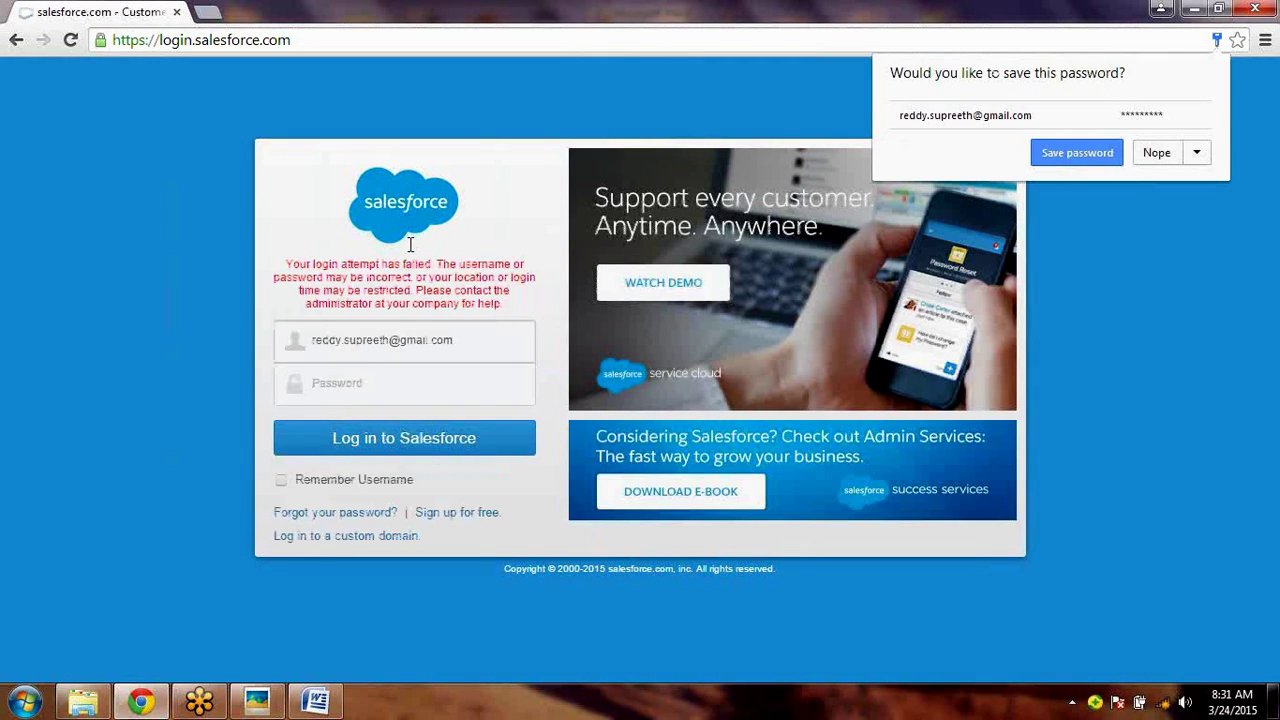
{"action": "type", "text": "aaaaaa"}
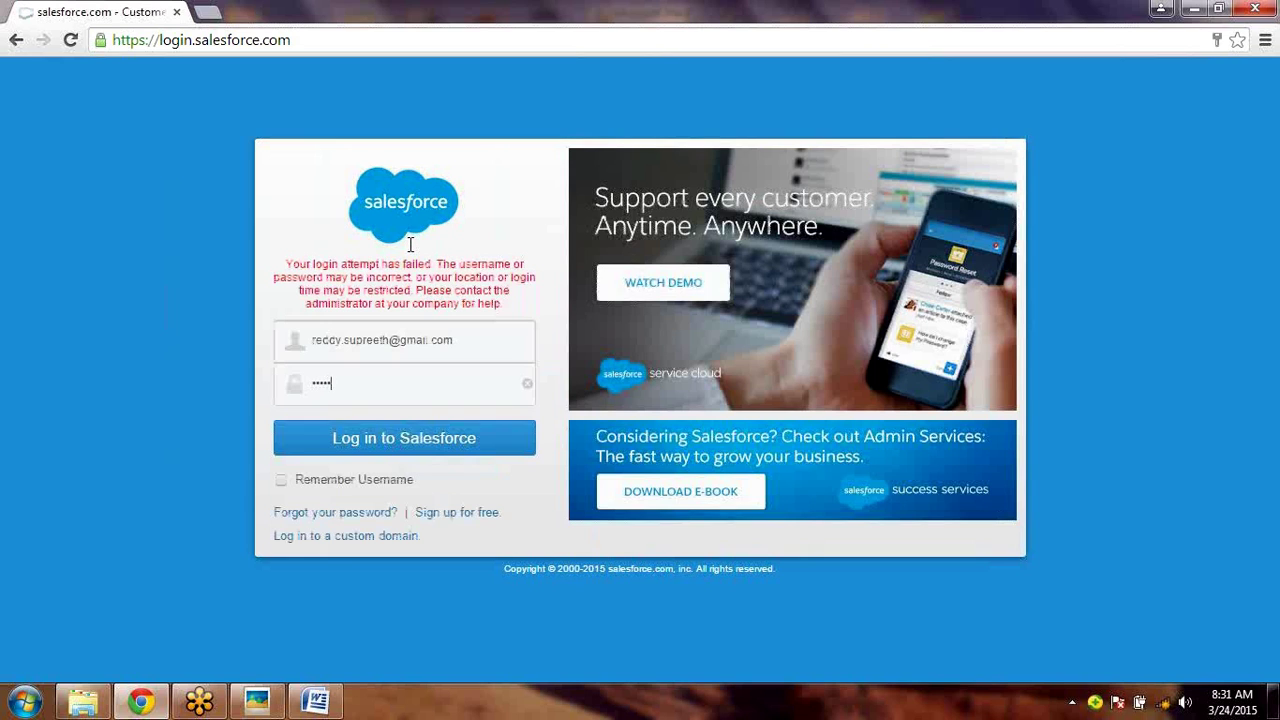
{"action": "type", "text": "aaa"}
{"action": "key", "text": "Return"}
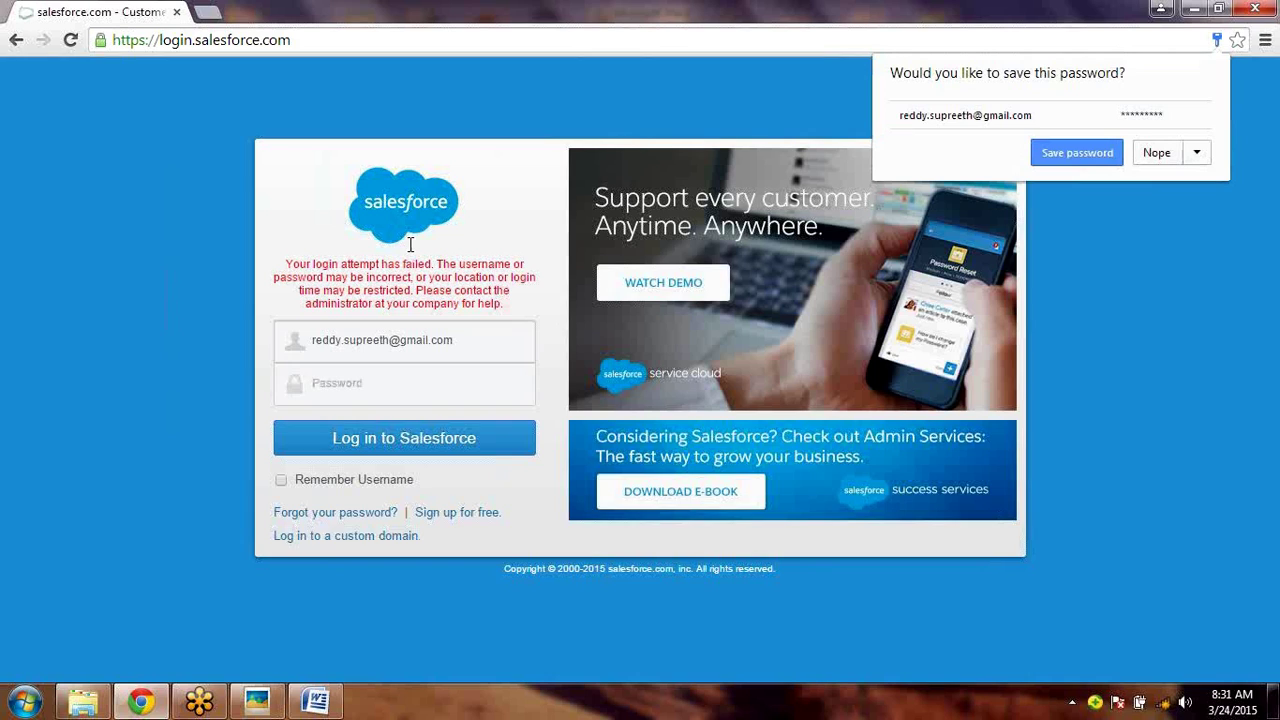
- After the failed login, open Notepad from the Start menu and type a password into it
{"action": "left_click", "coordinate": [499, 340]}
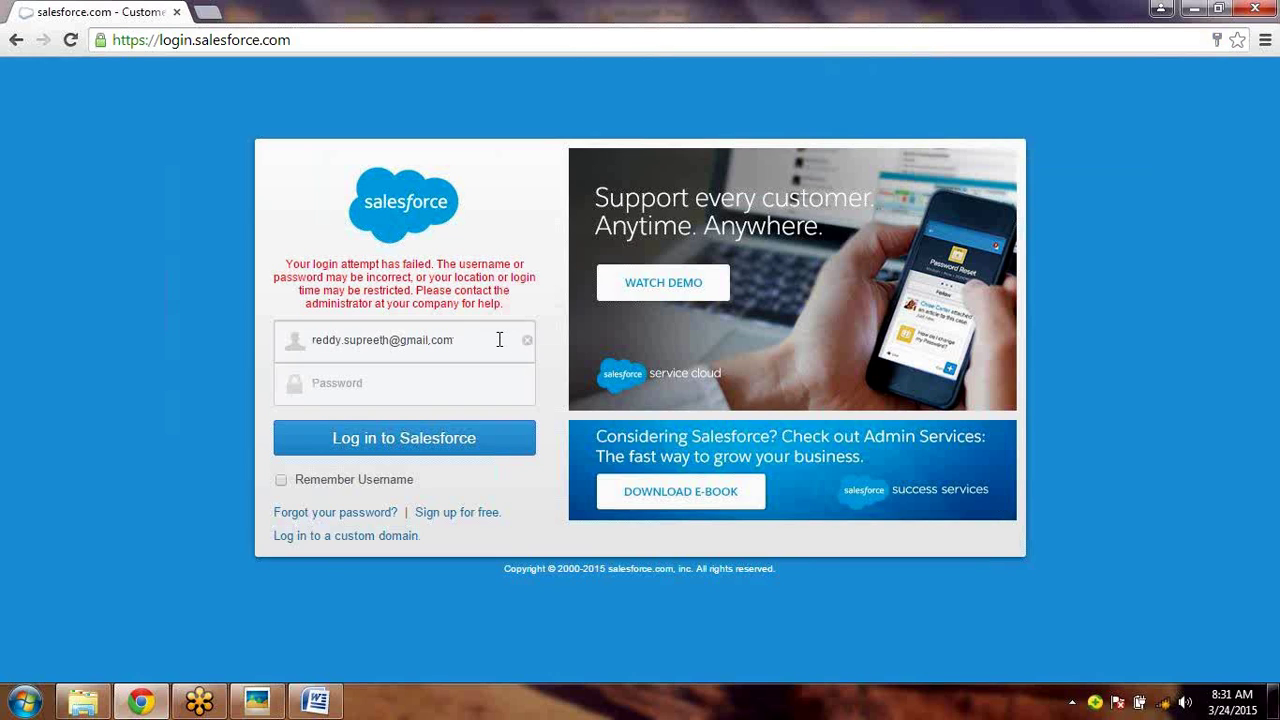
{"action": "left_click", "coordinate": [24, 703]}
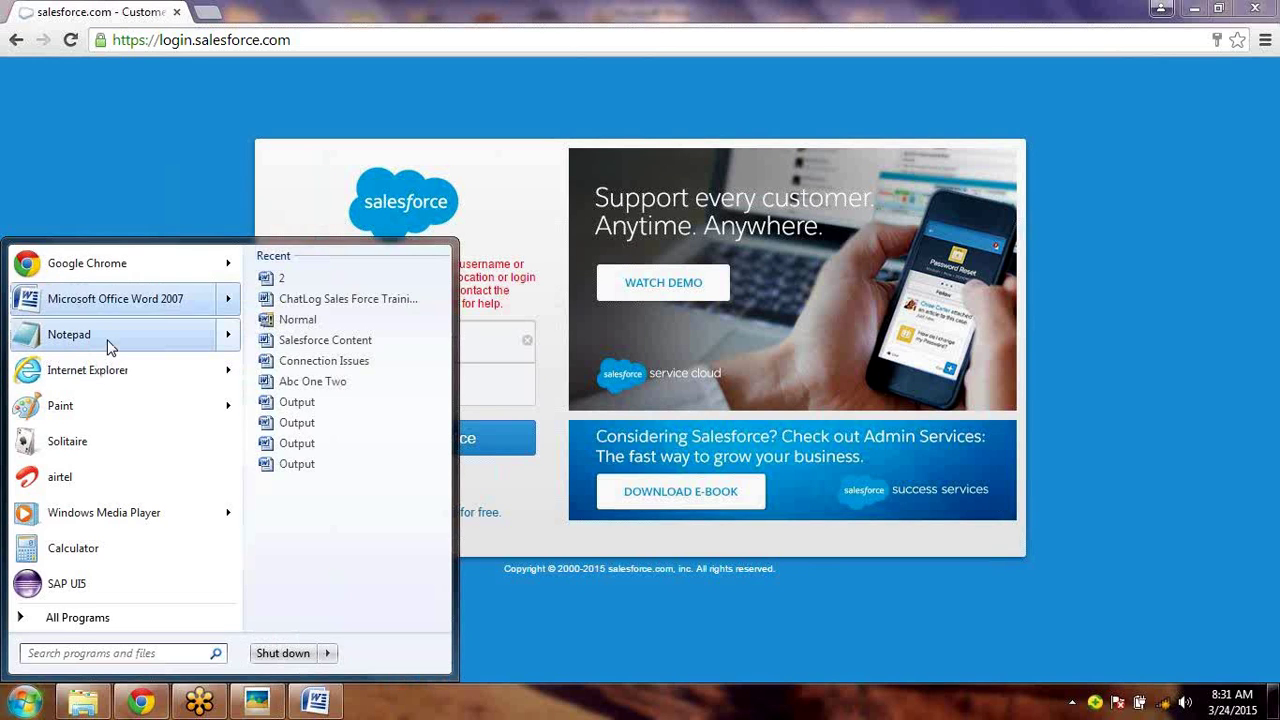
{"action": "left_click", "coordinate": [110, 345]}
{"action": "type", "text": "admin1234"}
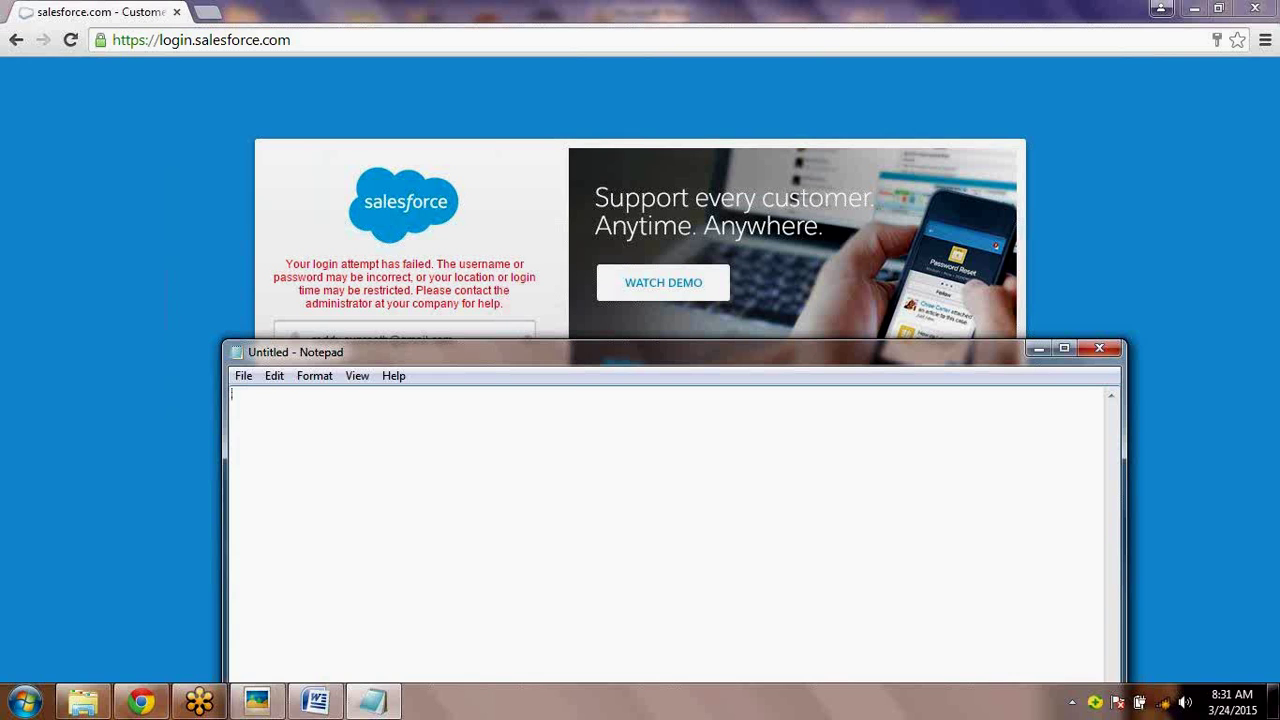
- Retry the Salesforce login with the pasted password, decline saving it, then paste the password again
{"action": "key", "text": "alt+Tab"}
{"action": "key", "text": "ctrl+v"}
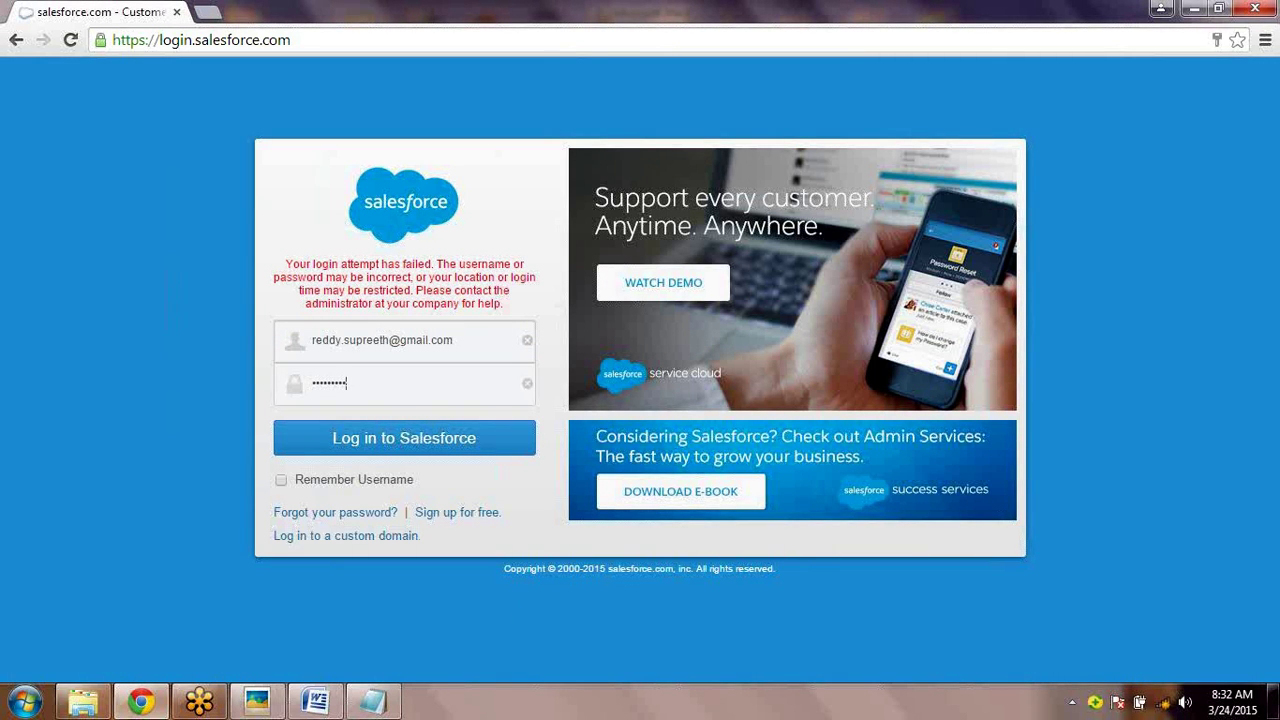
{"action": "left_click", "coordinate": [460, 450]}
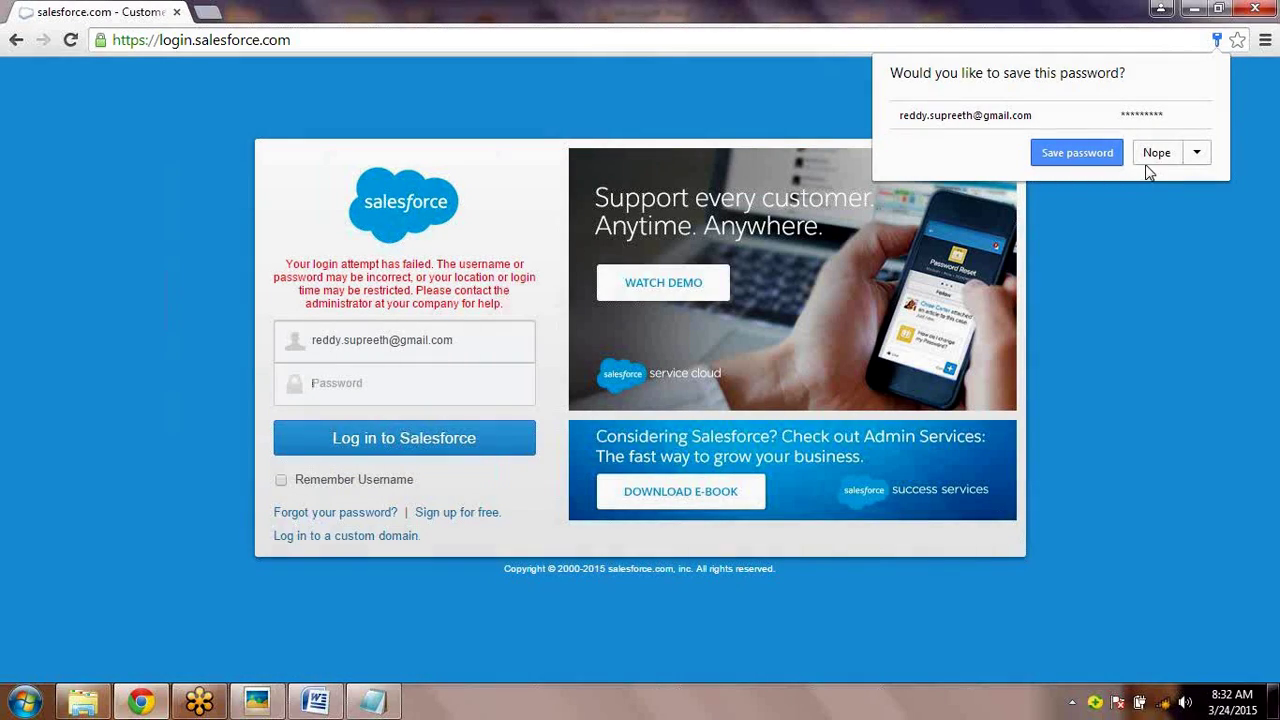
{"action": "left_click", "coordinate": [1147, 160]}
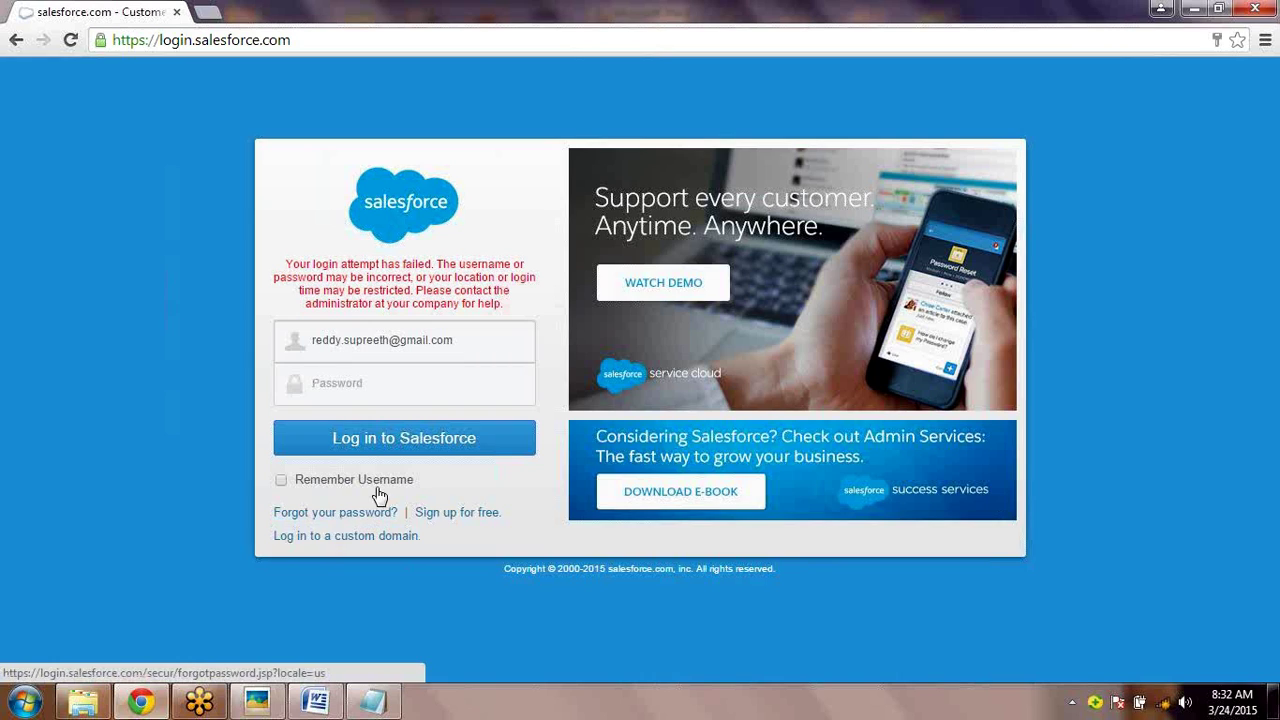
{"action": "key", "text": "ctrl+v"}
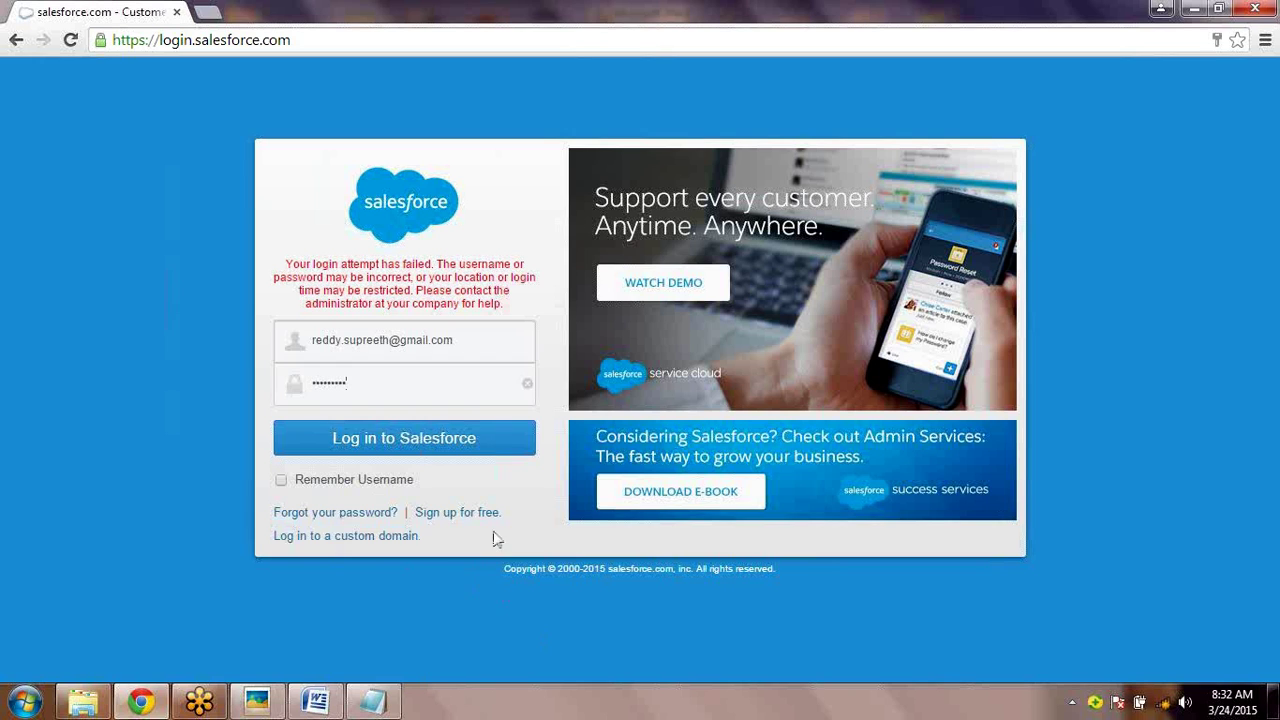
- Request a password reset for the user's email address through 'Forgot your password?'
{"action": "left_click", "coordinate": [386, 513]}
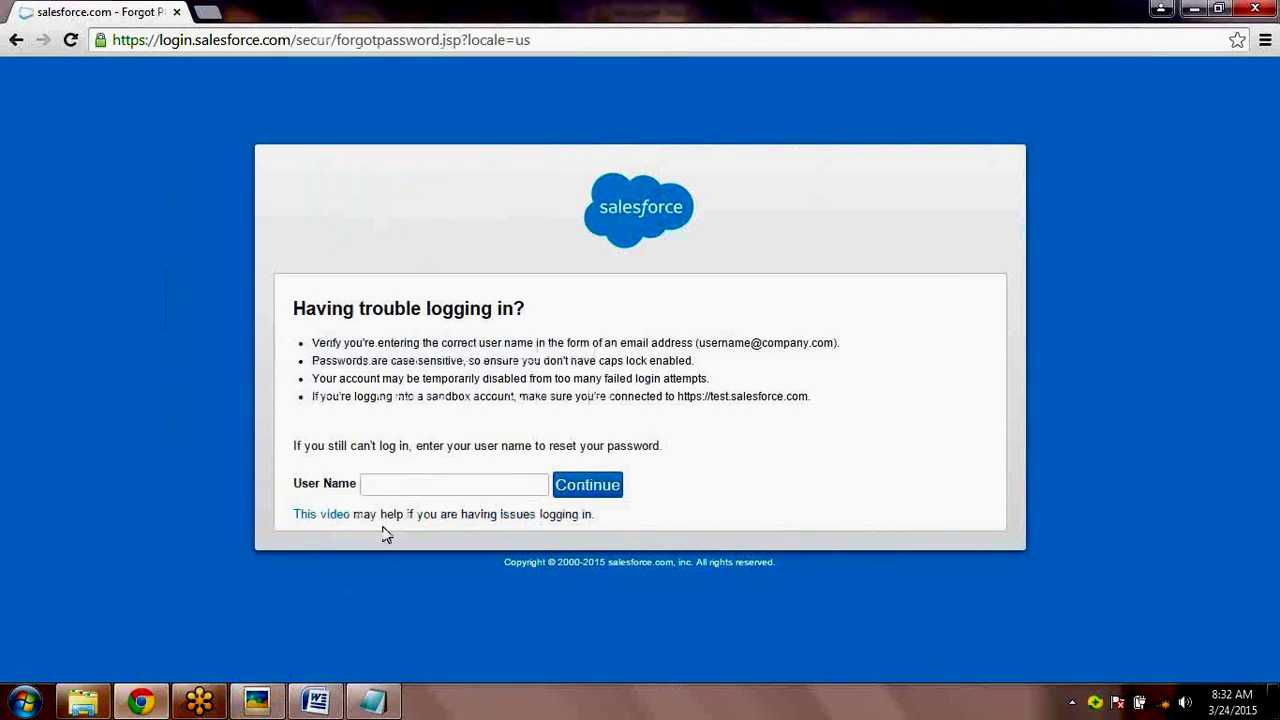
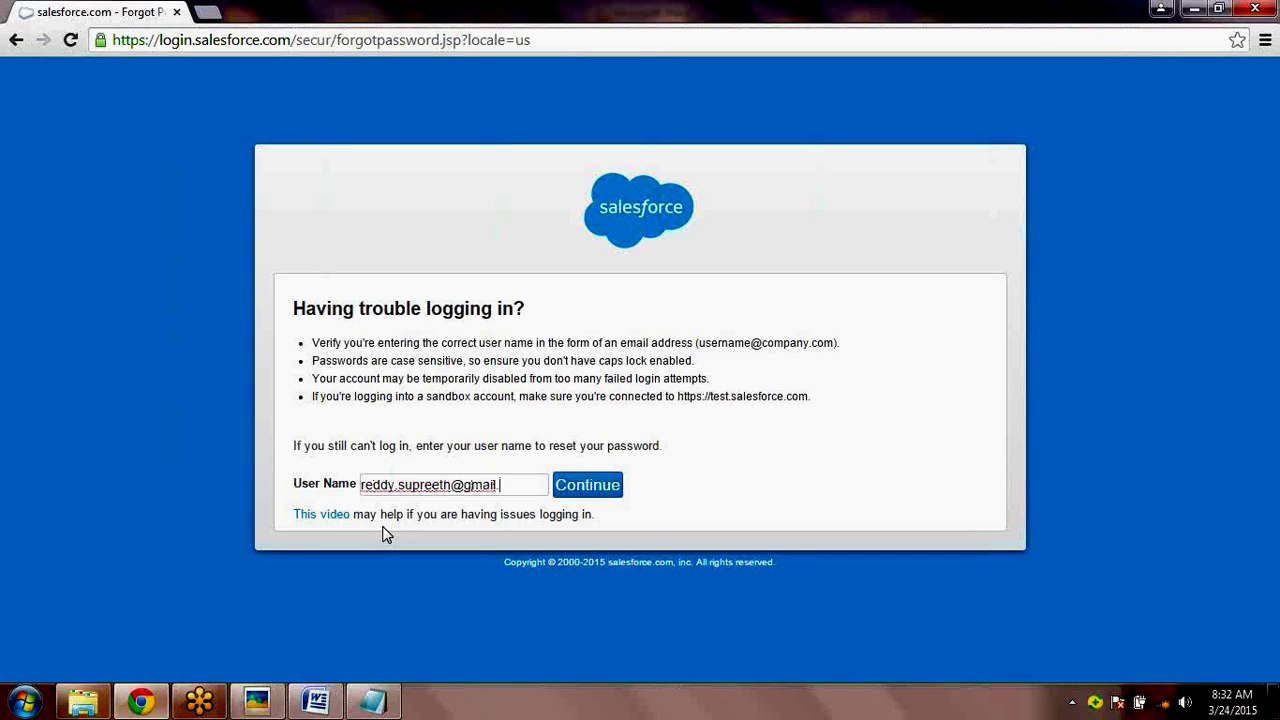
{"action": "left_click", "coordinate": [588, 486]}
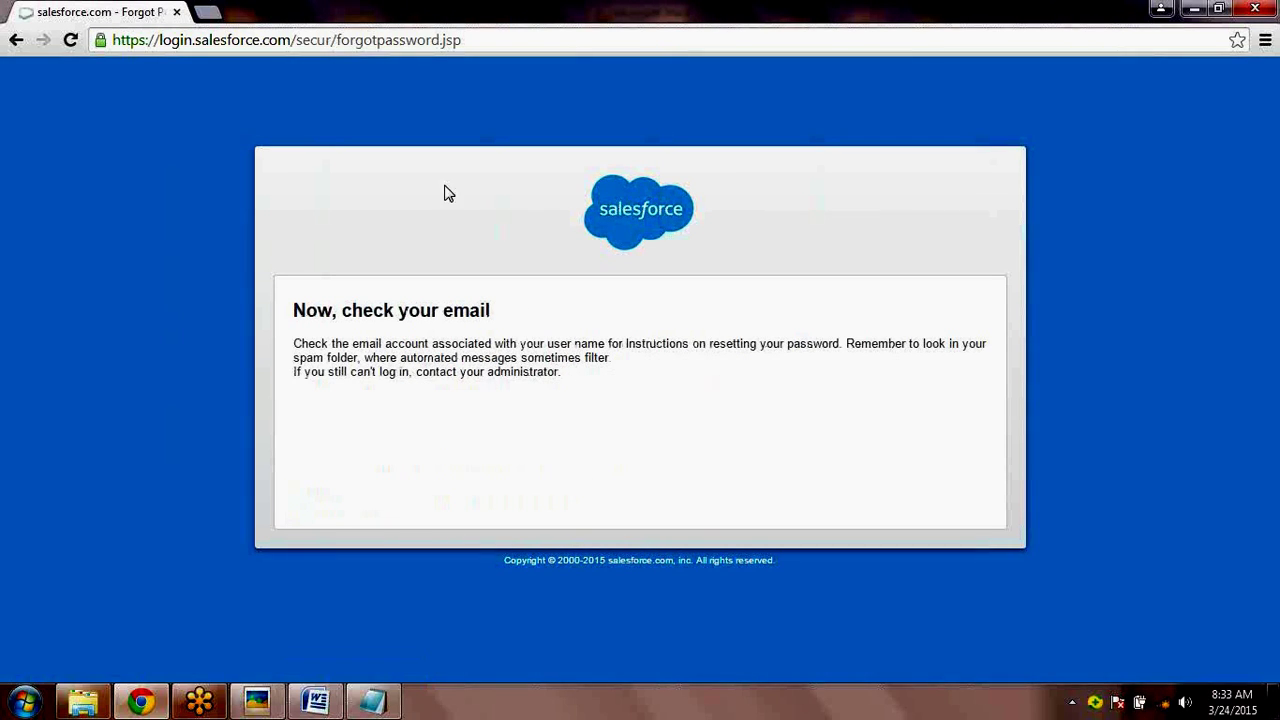
{"action": "left_click", "coordinate": [428, 40]}
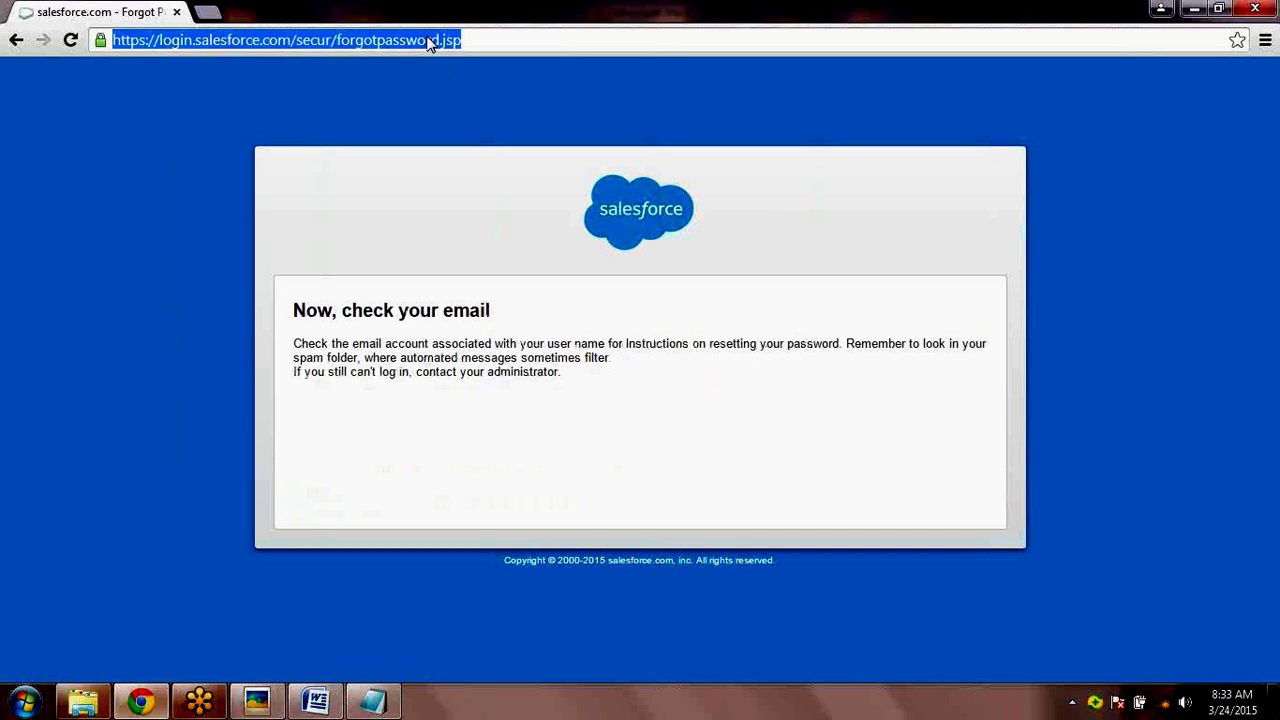
- Go back to the Salesforce login page at login.salesforce.com
{"action": "type", "text": "l"}
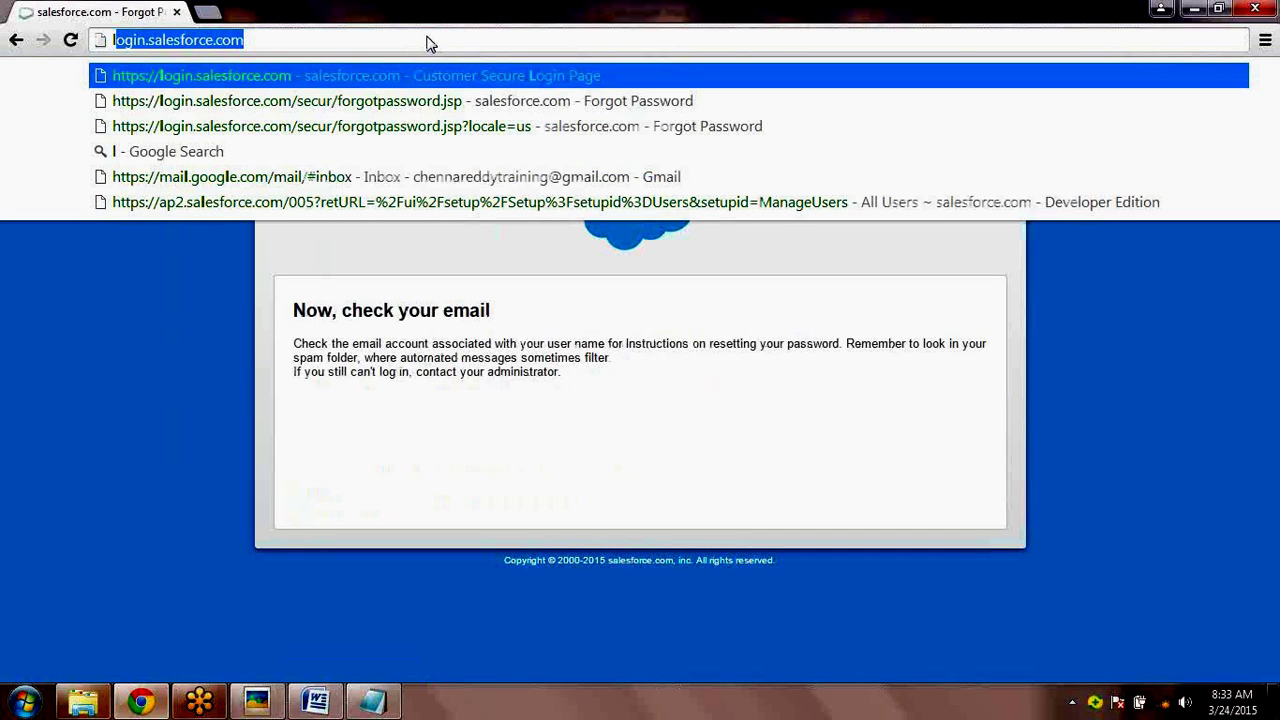
{"action": "type", "text": "go"}
{"action": "key", "text": "BackSpace"}
{"action": "key", "text": "BackSpace"}
{"action": "type", "text": "o"}
{"action": "key", "text": "Return"}
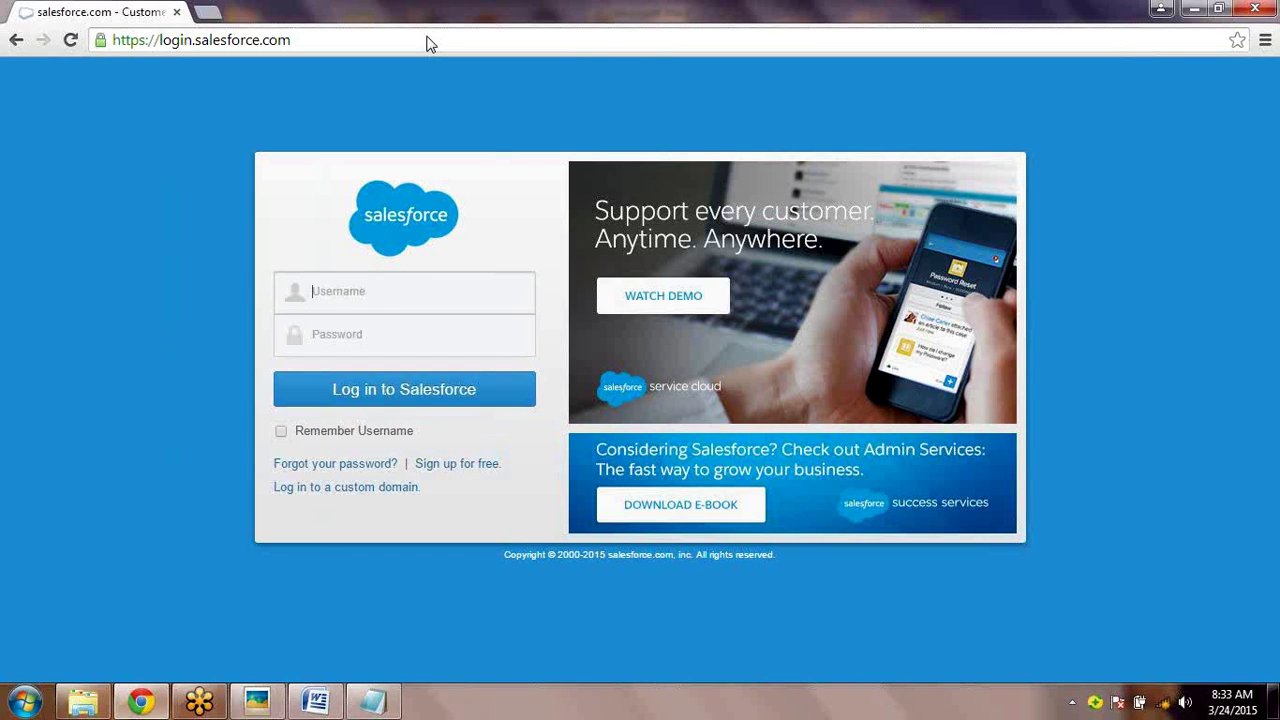
- Sign in again with the remembered username and the account password
{"action": "type", "text": "r"}
{"action": "key", "text": "Down"}
{"action": "key", "text": "Return"}
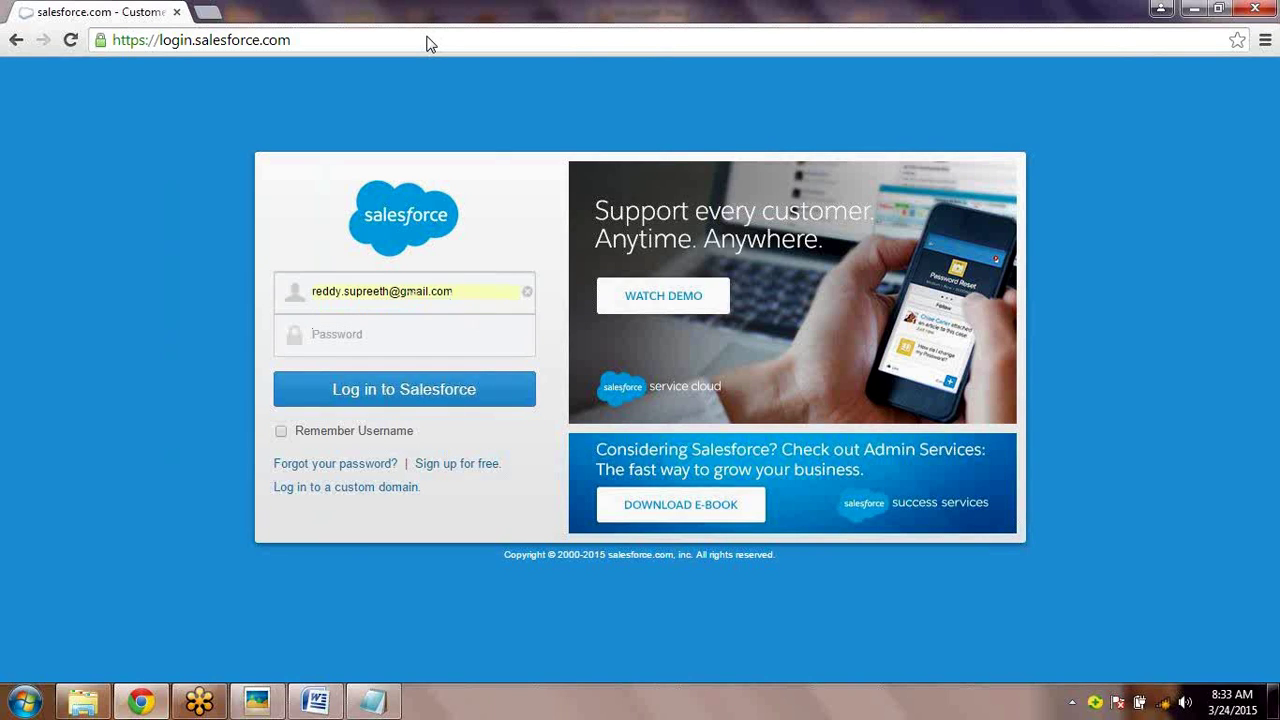
{"action": "type", "text": "•"}
{"action": "key", "text": "BackSpace"}
{"action": "type", "text": "•••••••••"}
{"action": "key", "text": "Return"}
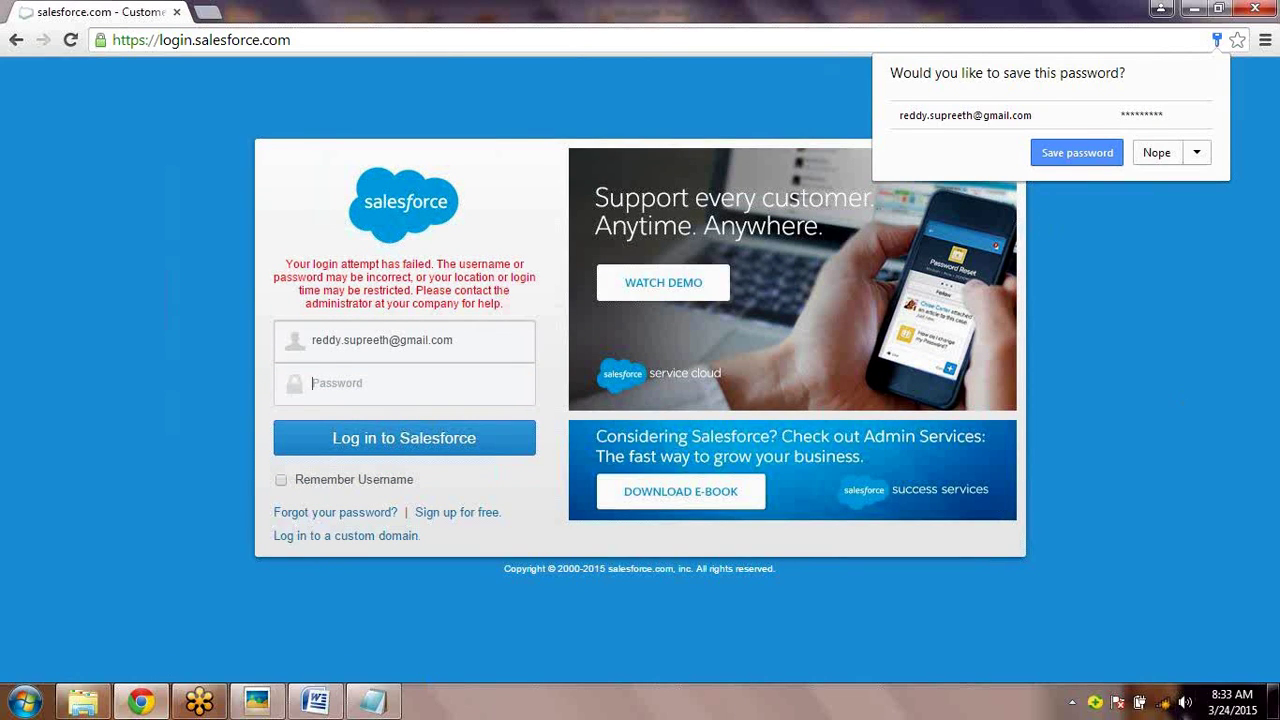
- After the failed login, check network and volume status and decline saving the password
{"action": "left_click", "coordinate": [1166, 704]}
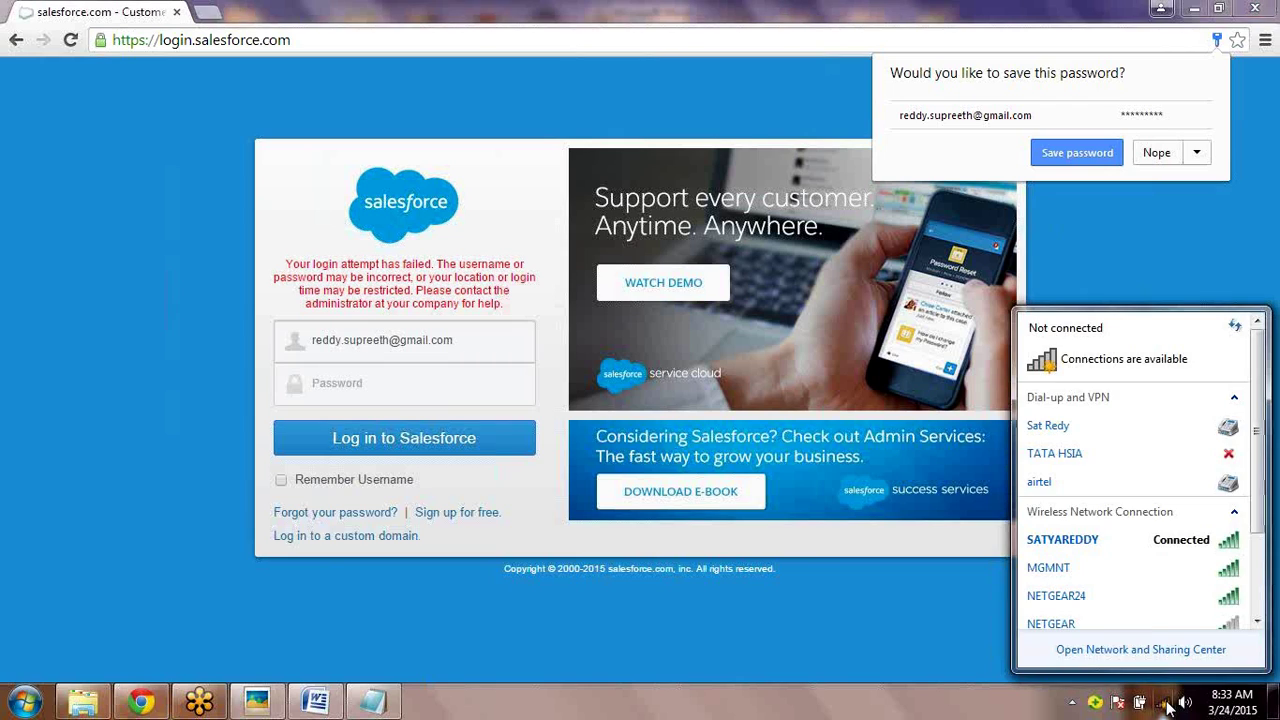
{"action": "left_click", "coordinate": [1166, 704]}
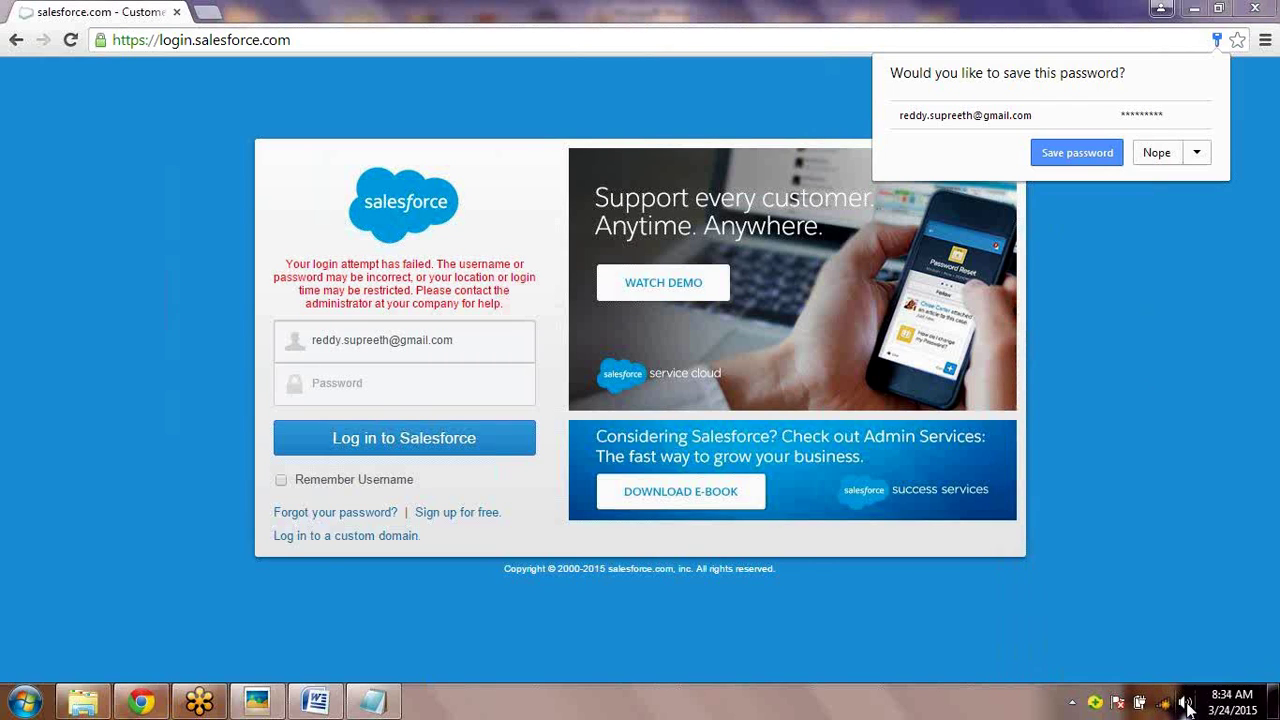
{"action": "left_click", "coordinate": [1185, 704]}
{"action": "left_click", "coordinate": [1188, 706]}
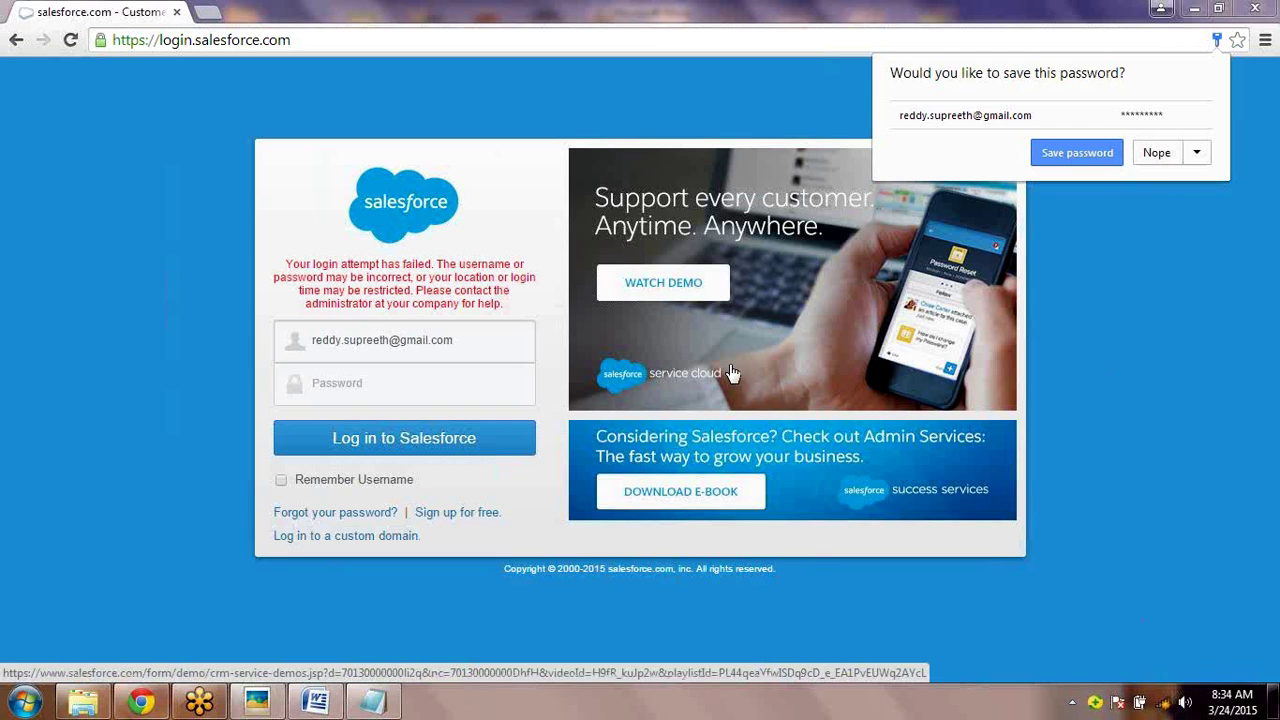
{"action": "left_click", "coordinate": [1140, 153]}
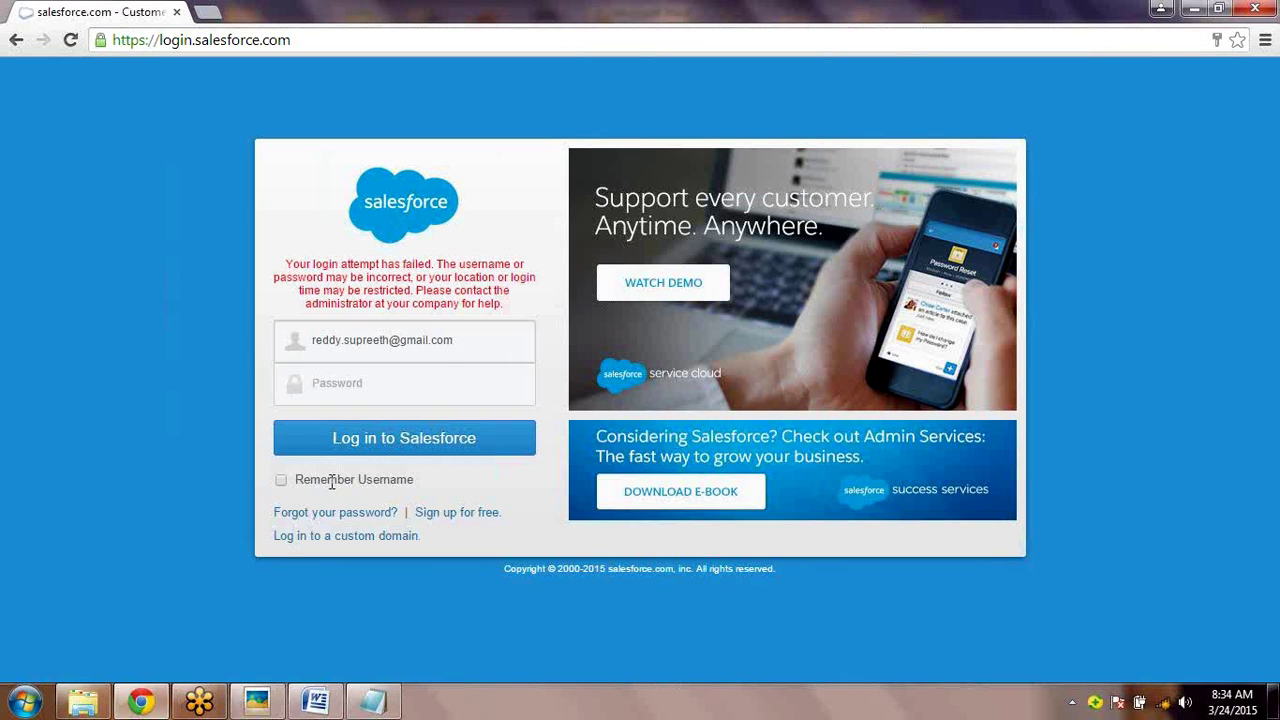
- Log in with the administrator username and password, choosing 'Remind me later' for mobile verification
{"action": "triple_click", "coordinate": [342, 340]}
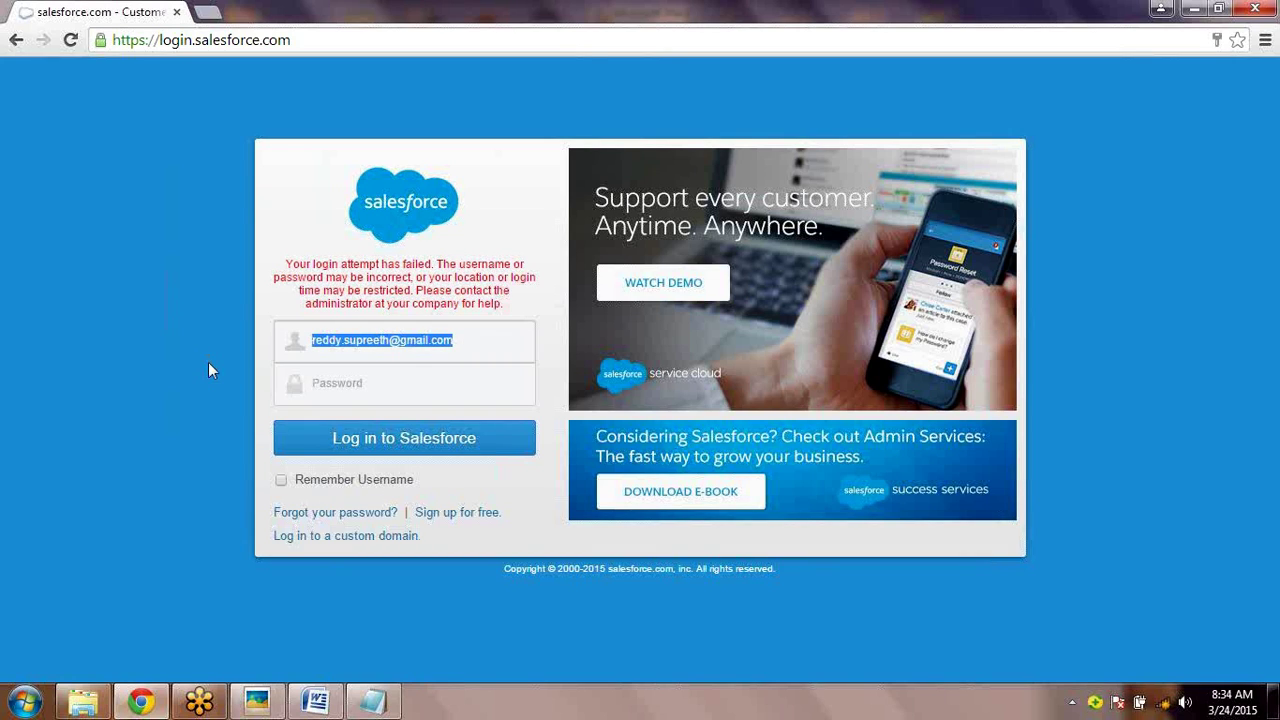
{"action": "type", "text": "ch"}
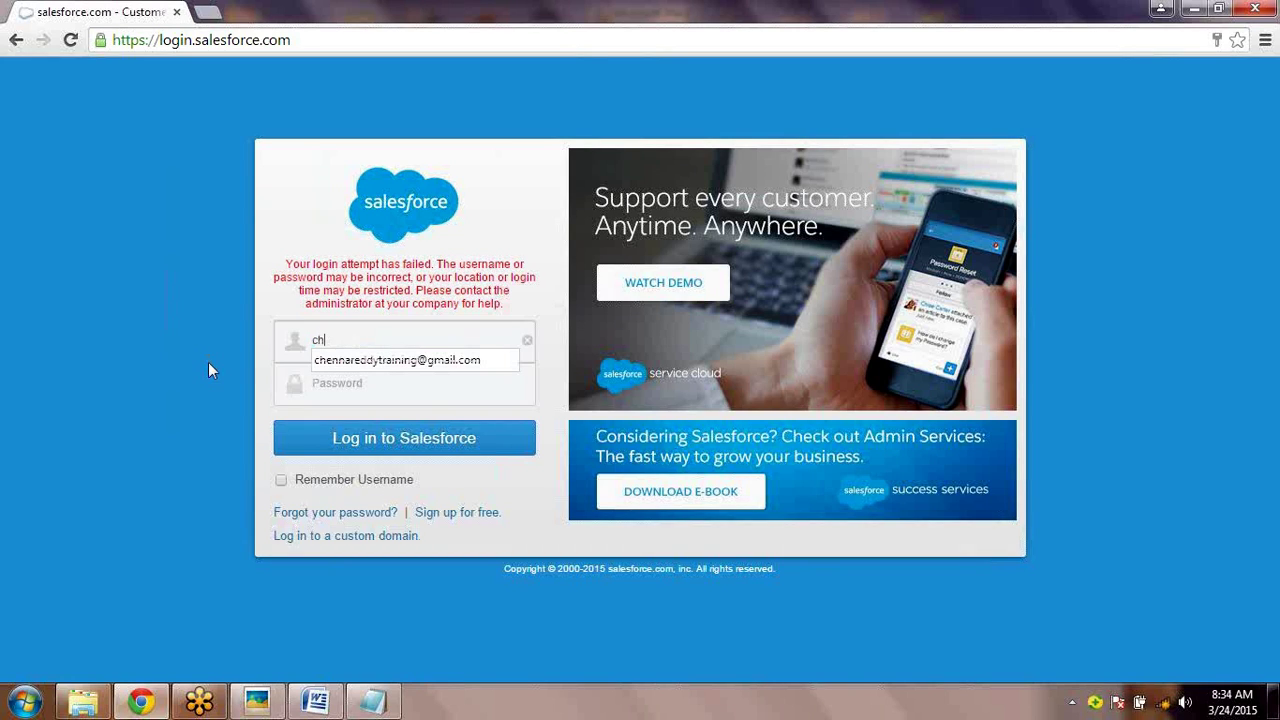
{"action": "key", "text": "Down"}
{"action": "key", "text": "Tab"}
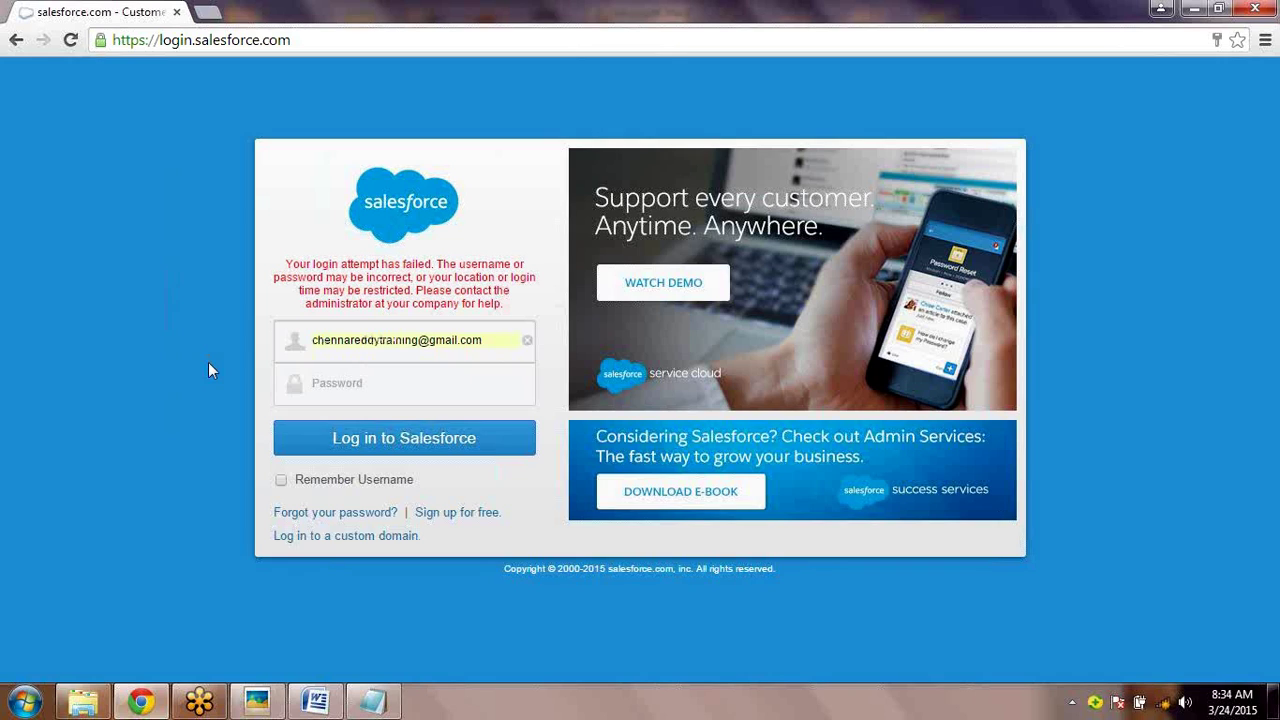
{"action": "type", "text": "••"}
{"action": "key", "text": "BackSpace"}
{"action": "key", "text": "BackSpace"}
{"action": "type", "text": "•••"}
{"action": "key", "text": "BackSpace"}
{"action": "key", "text": "BackSpace"}
{"action": "key", "text": "BackSpace"}
{"action": "type", "text": "••••••••"}
{"action": "key", "text": "Return"}
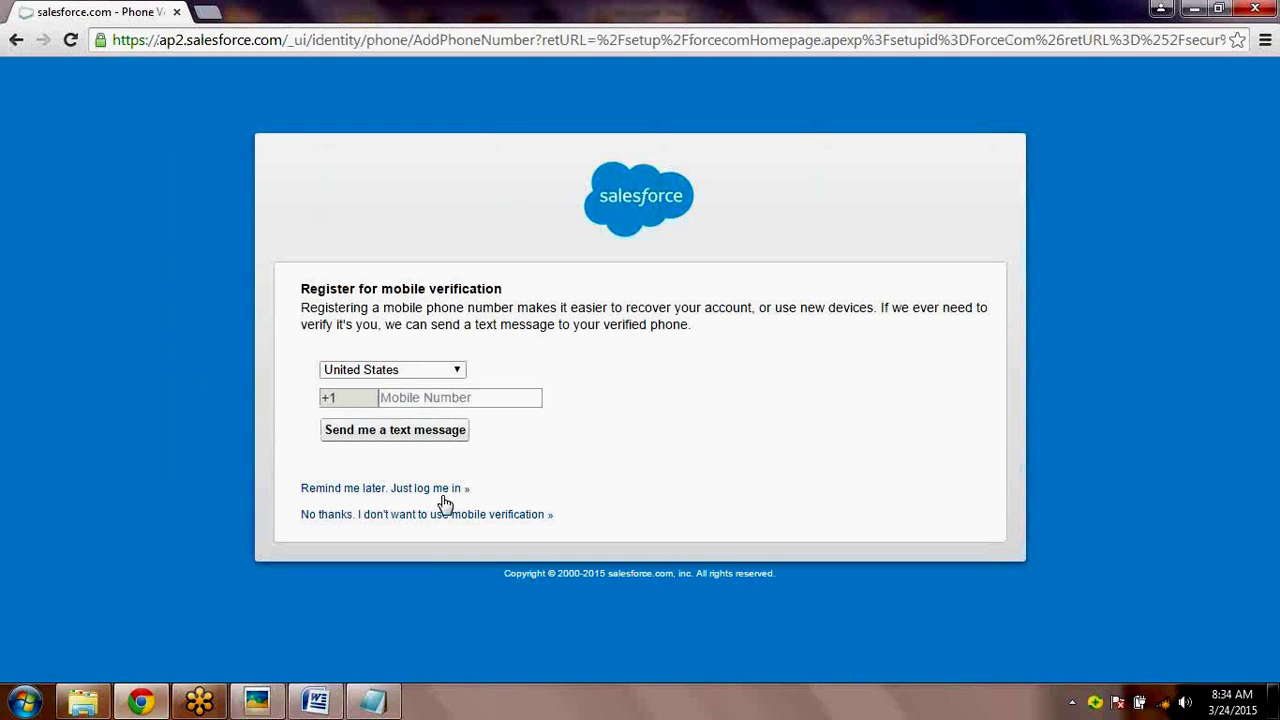
{"action": "left_click", "coordinate": [449, 494]}
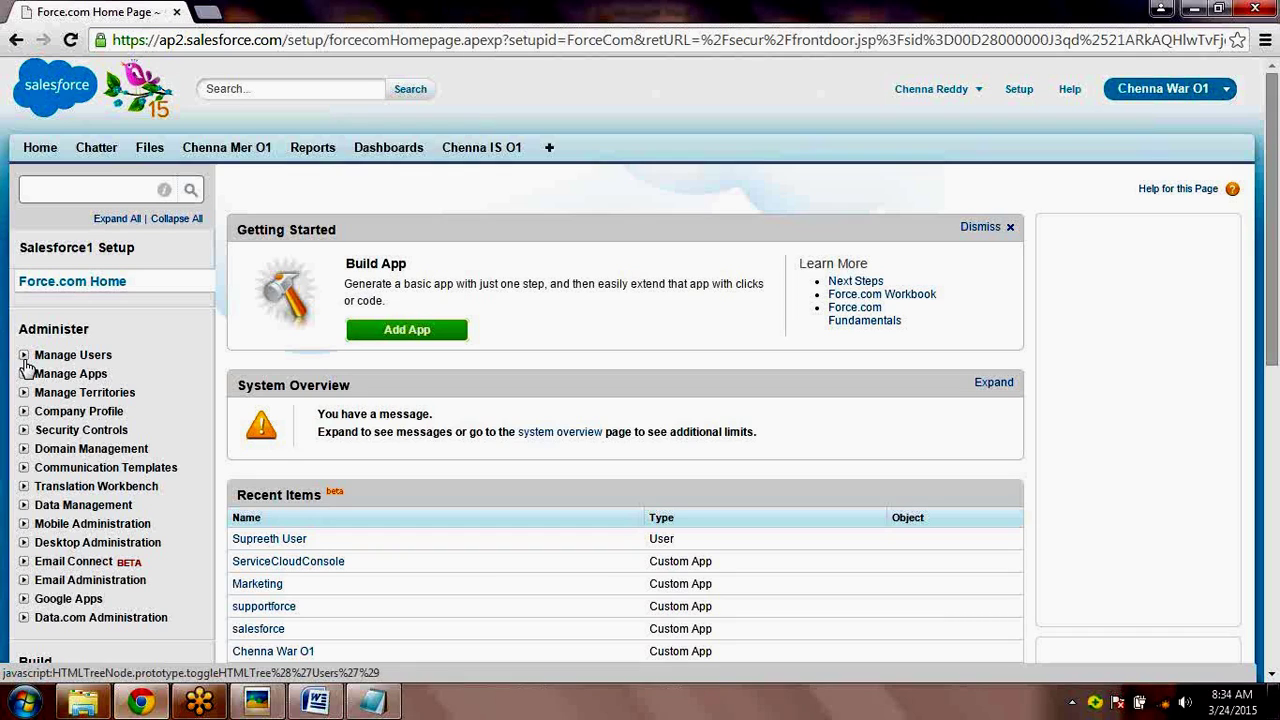
- Open the All Users list and edit the standard test user
{"action": "left_click", "coordinate": [24, 356]}
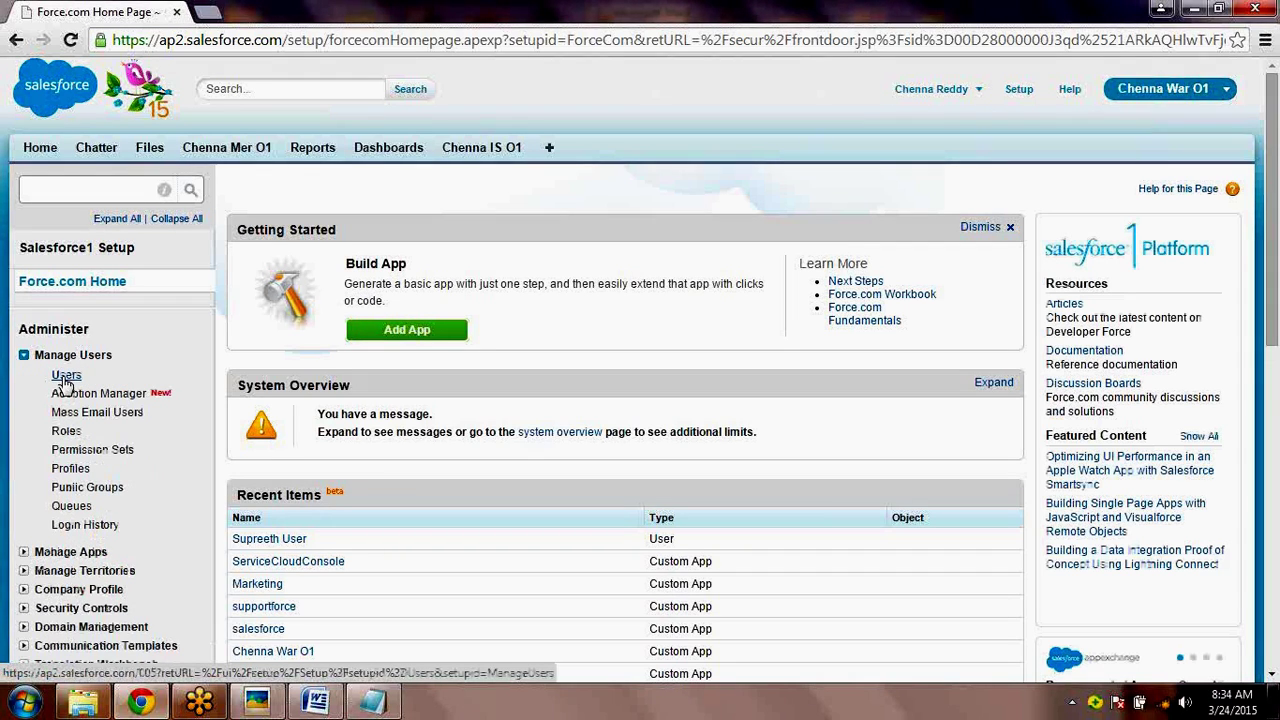
{"action": "left_click", "coordinate": [64, 377]}
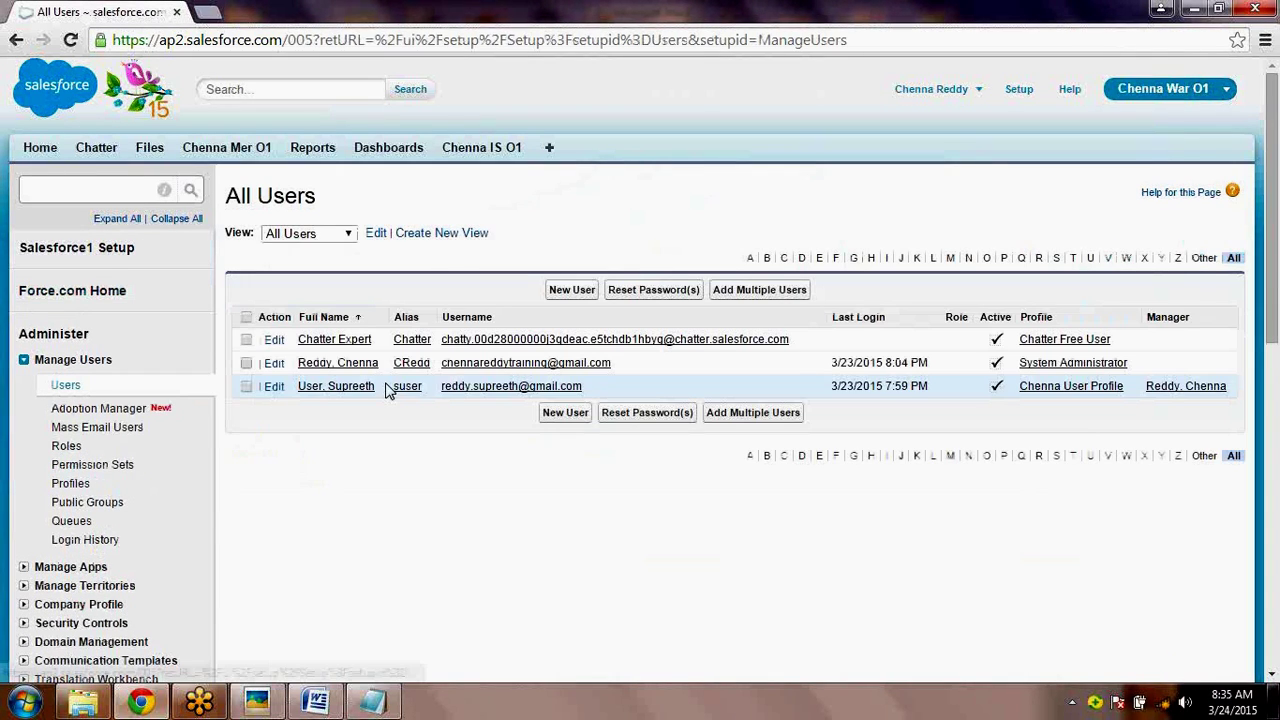
{"action": "left_click", "coordinate": [275, 388]}
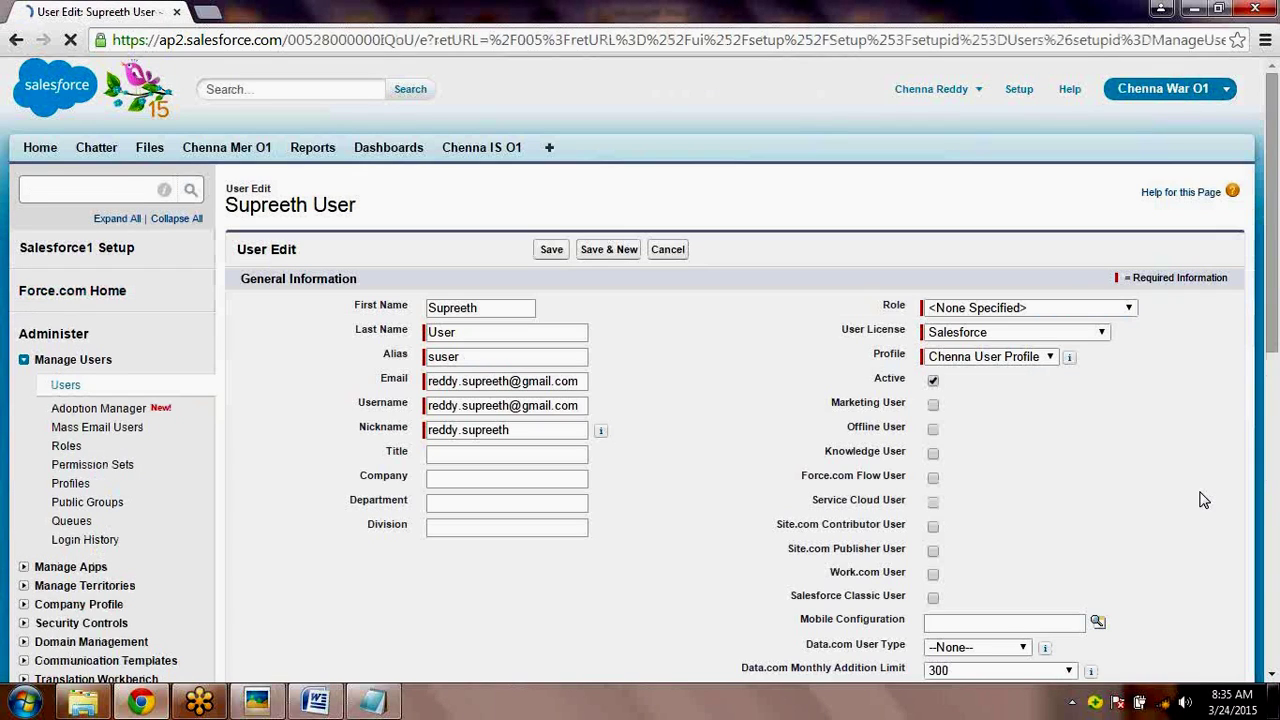
- Set the user license to Salesforce with the Chenna User Profile and save
{"action": "left_click", "coordinate": [1008, 333]}
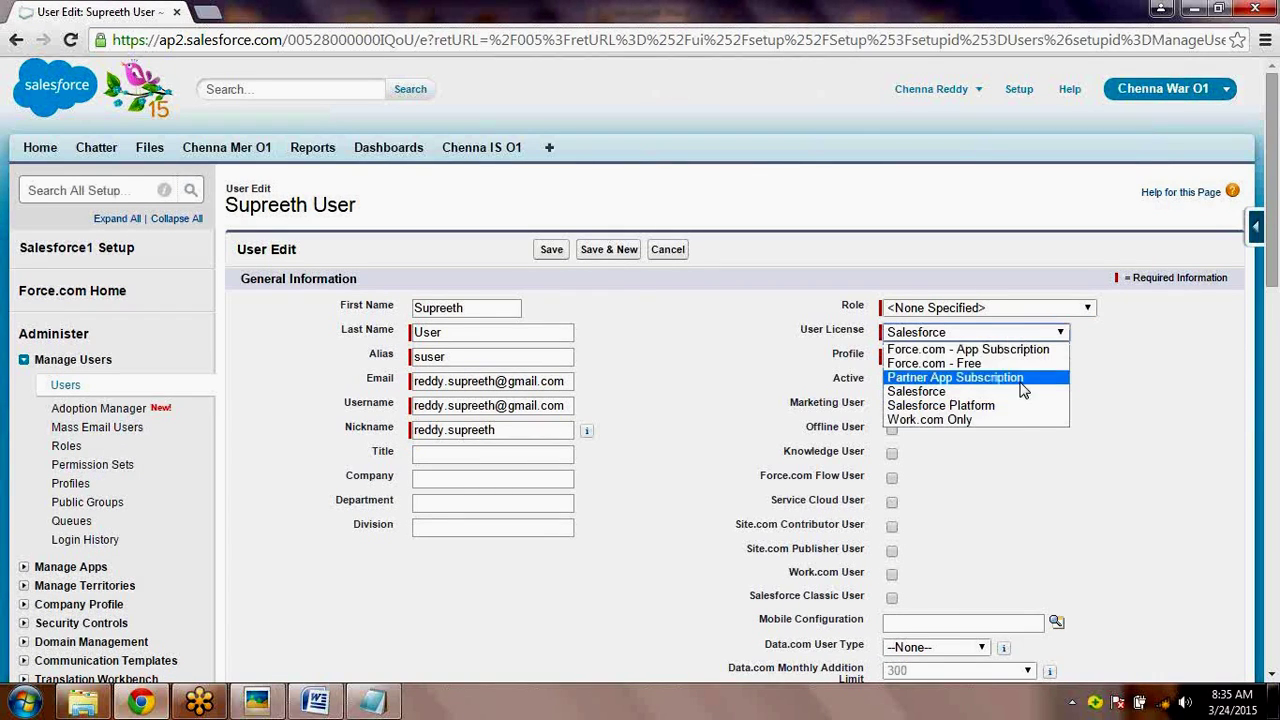
{"action": "left_click", "coordinate": [950, 404]}
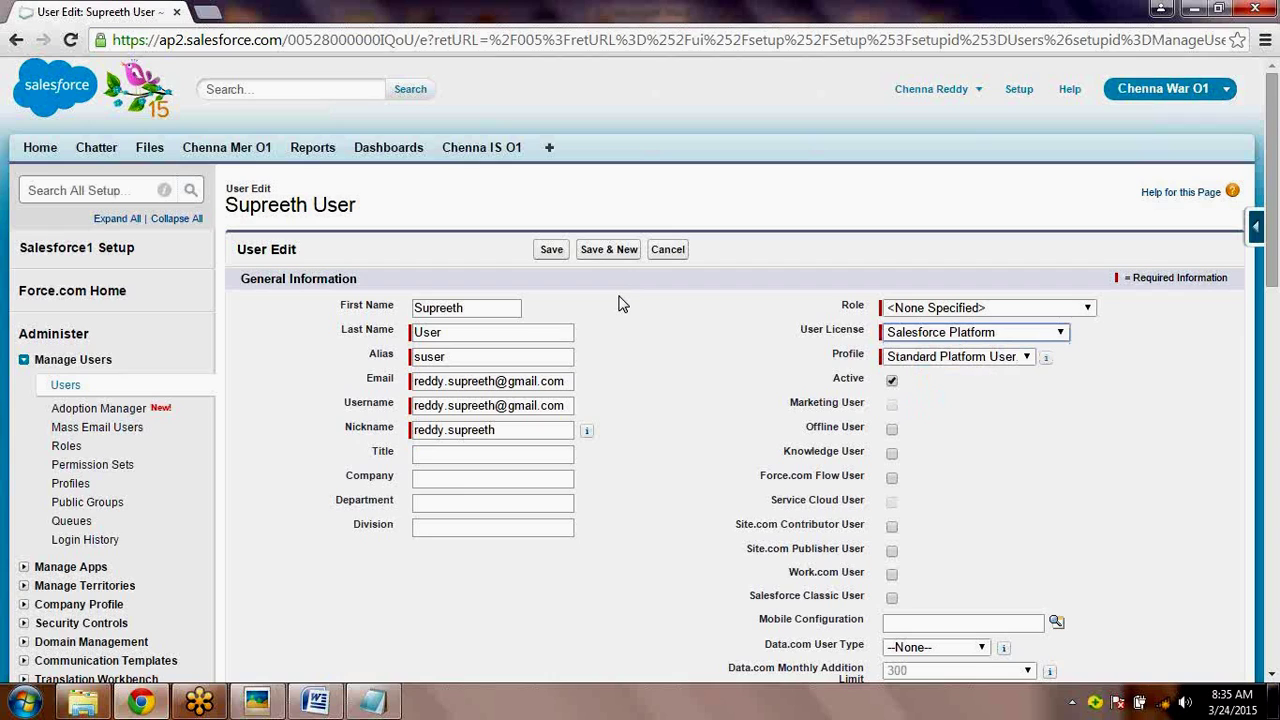
{"action": "left_click", "coordinate": [966, 364]}
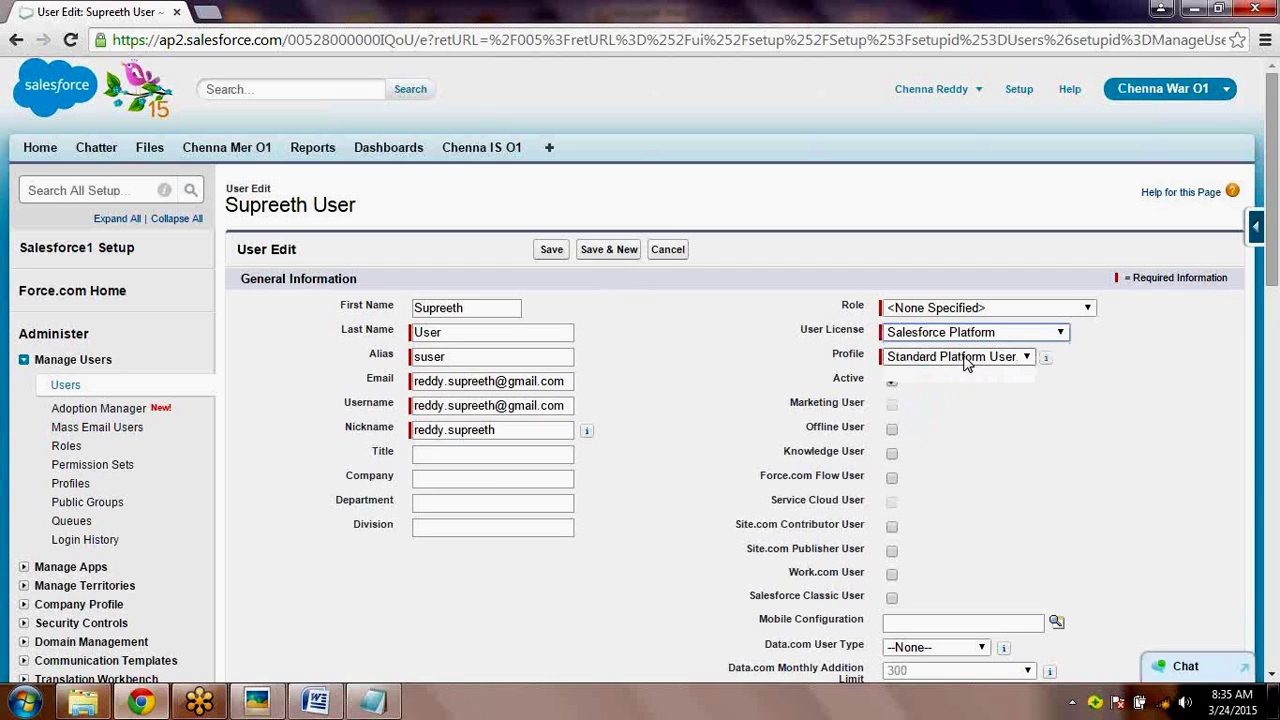
{"action": "left_click", "coordinate": [966, 364]}
{"action": "left_click", "coordinate": [966, 364]}
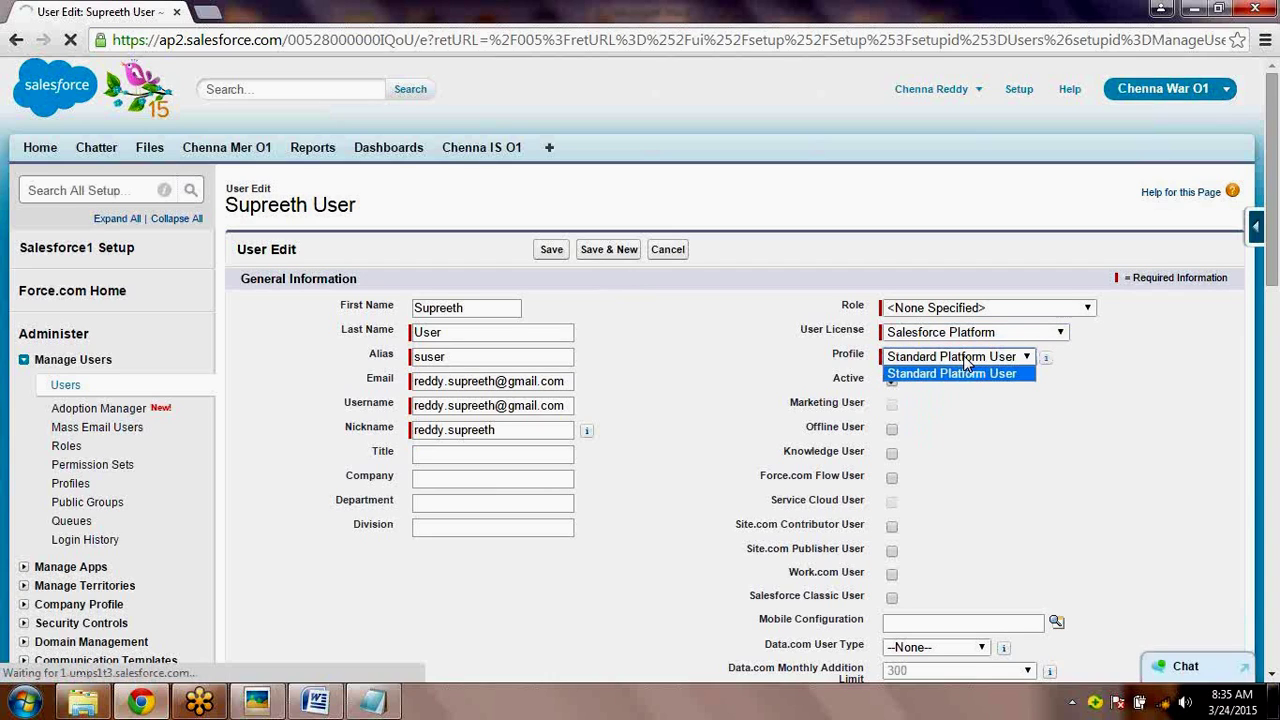
{"action": "left_click", "coordinate": [966, 364]}
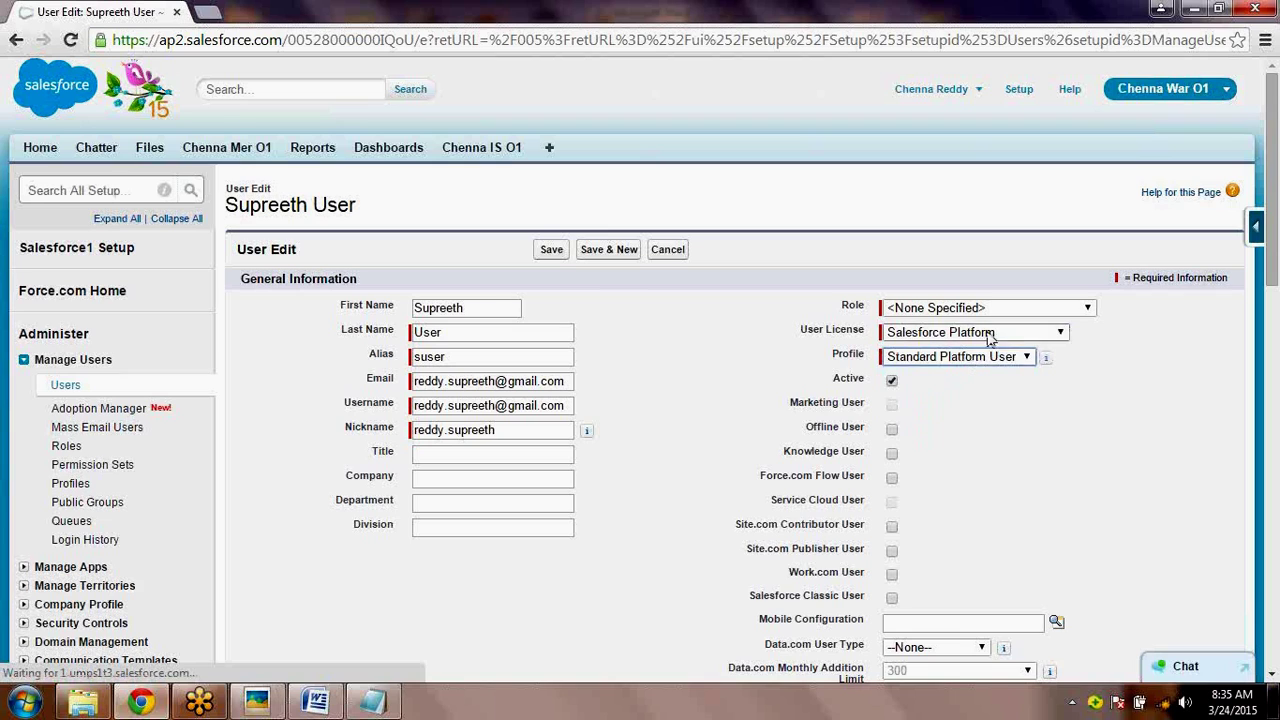
{"action": "left_click", "coordinate": [975, 332]}
{"action": "left_click", "coordinate": [966, 392]}
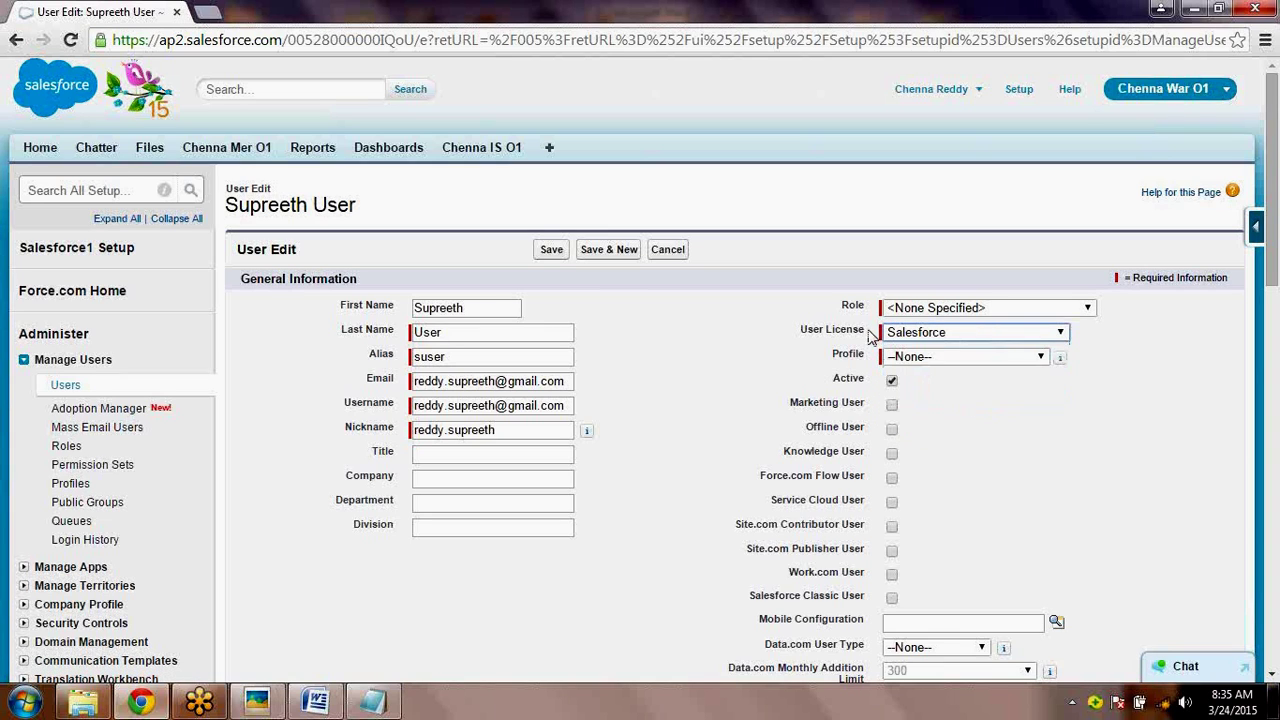
{"action": "left_click", "coordinate": [930, 362]}
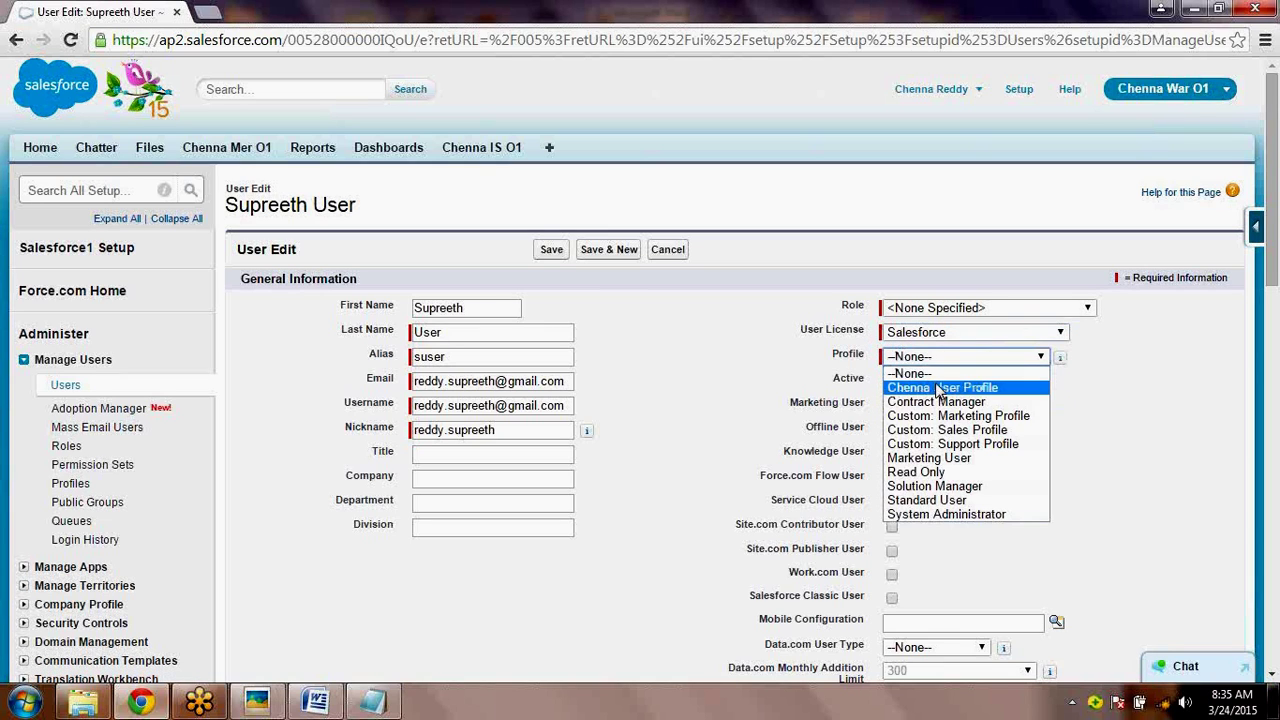
{"action": "left_click", "coordinate": [930, 386]}
{"action": "left_click", "coordinate": [549, 256]}
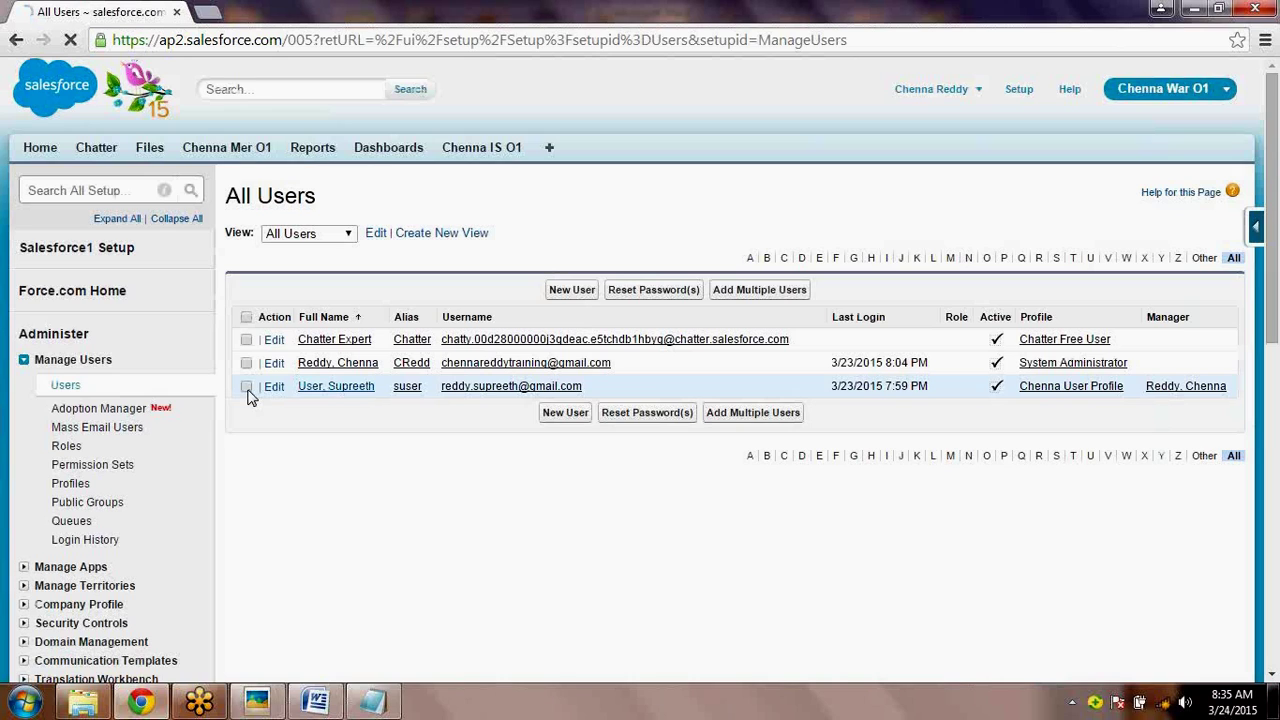
{"action": "left_click", "coordinate": [372, 388]}
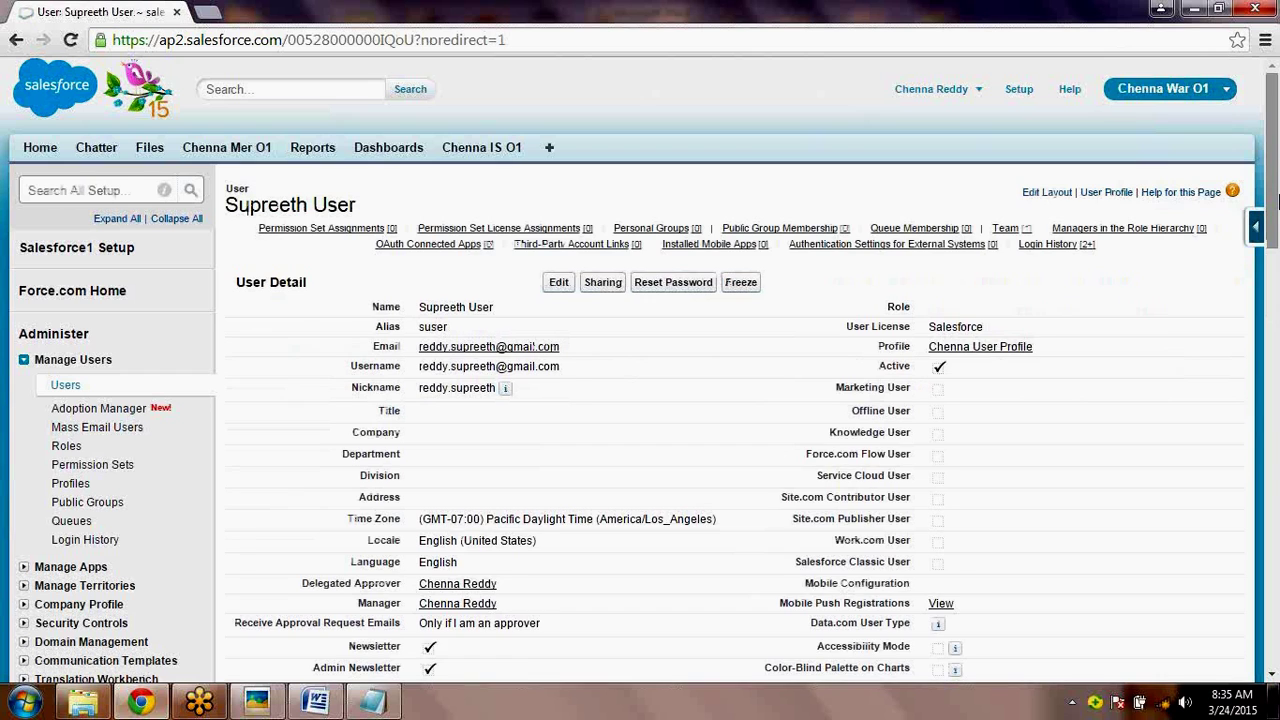
{"action": "left_click_drag", "start_coordinate": [1276, 200], "coordinate": [1274, 70]}
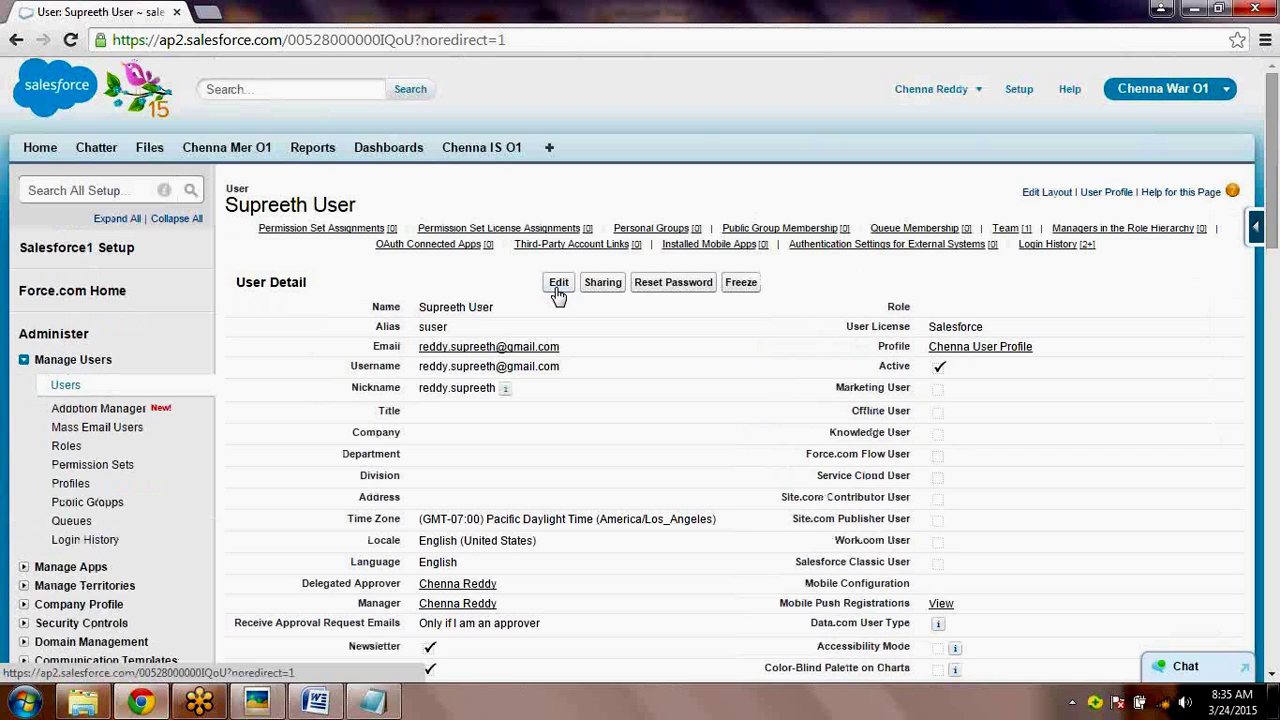
{"action": "left_click", "coordinate": [558, 283]}
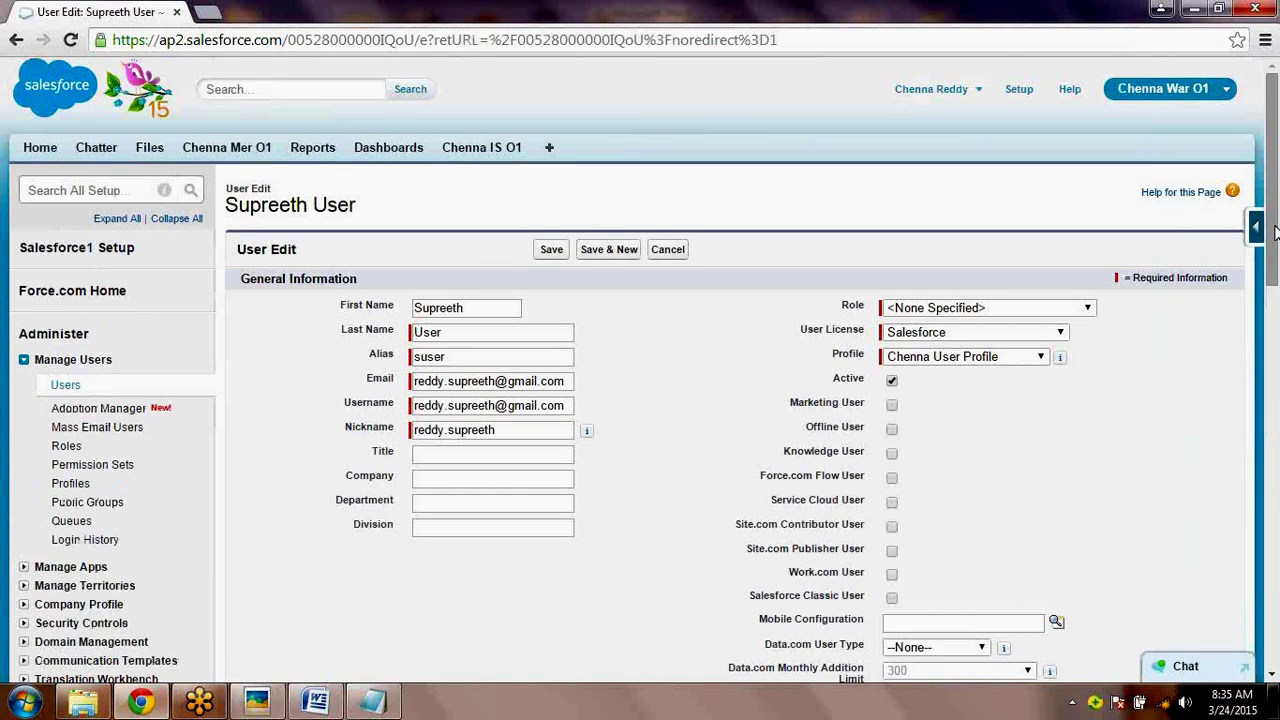
{"action": "left_click_drag", "start_coordinate": [1274, 231], "coordinate": [1275, 235]}
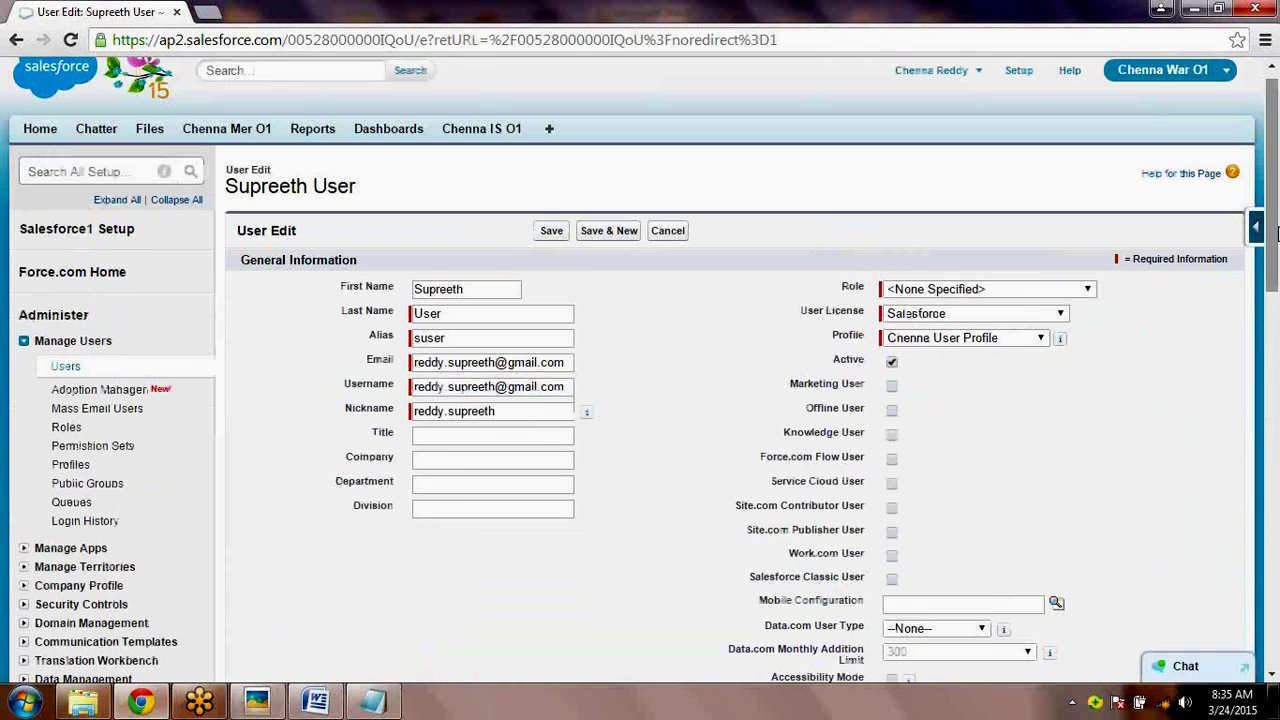
{"action": "left_click", "coordinate": [71, 368]}
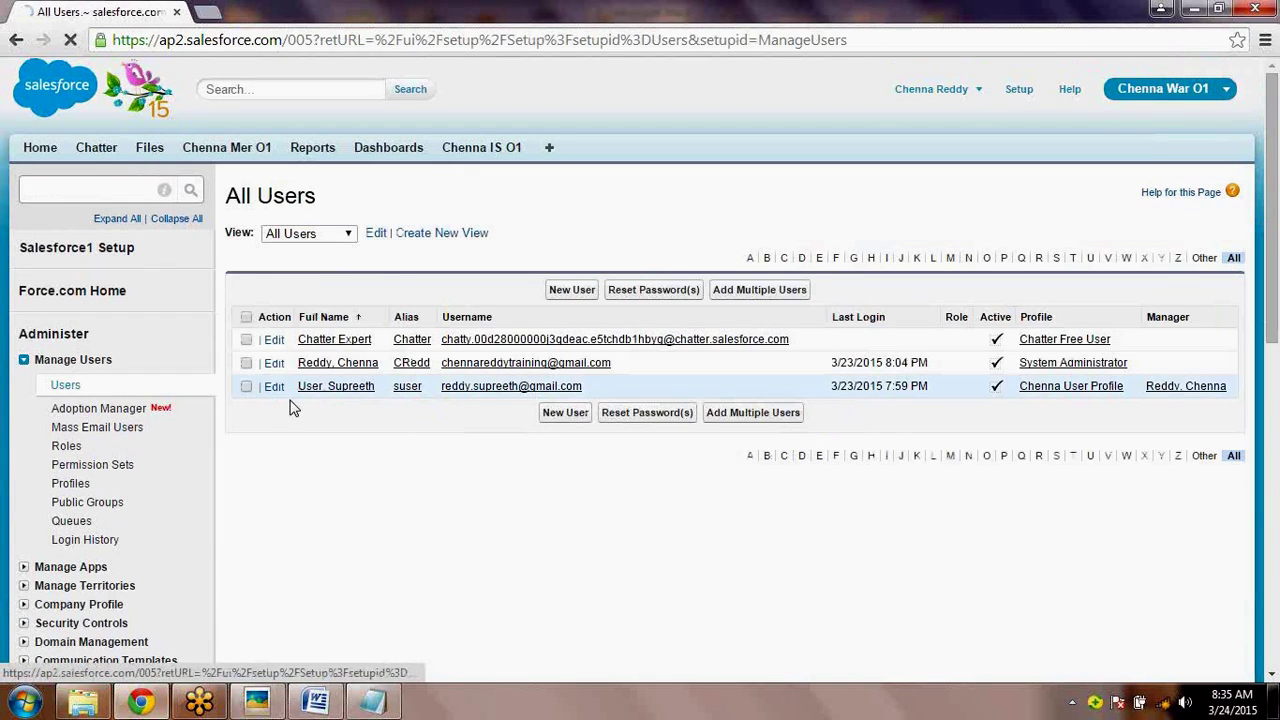
- Reset the test user's password from All Users and confirm, then select the username
{"action": "left_click", "coordinate": [246, 386]}
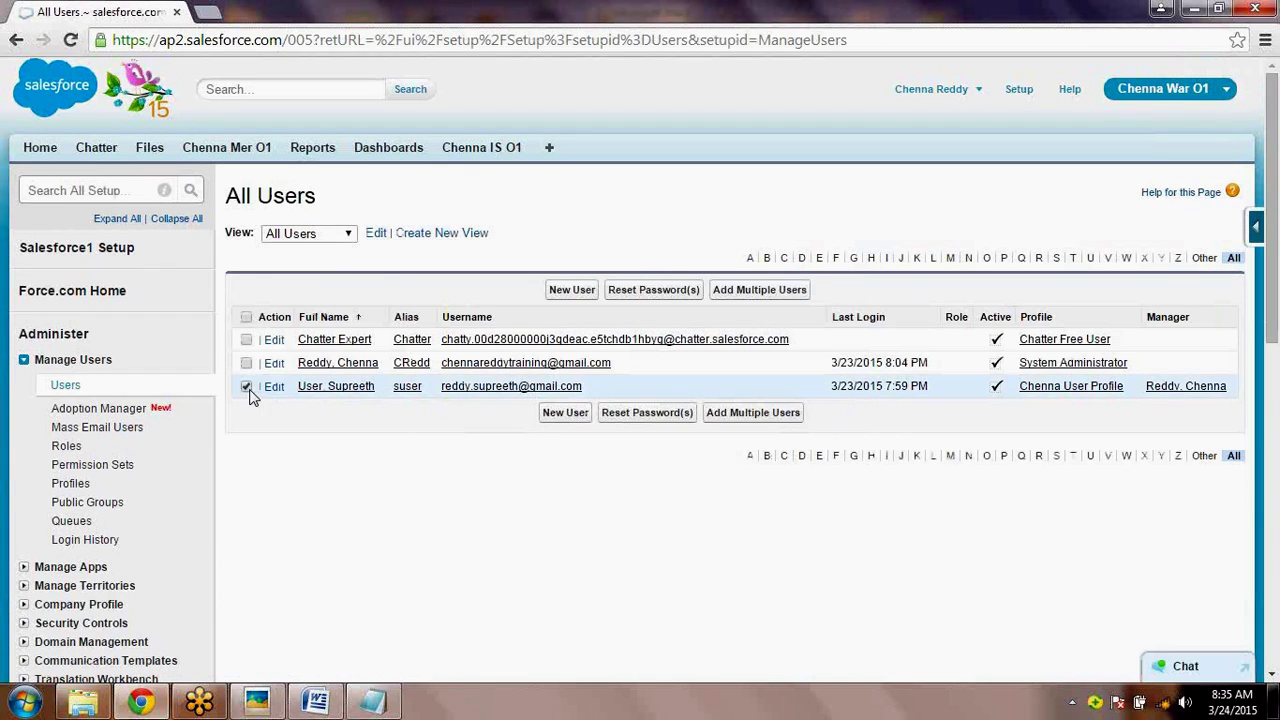
{"action": "left_click", "coordinate": [655, 290]}
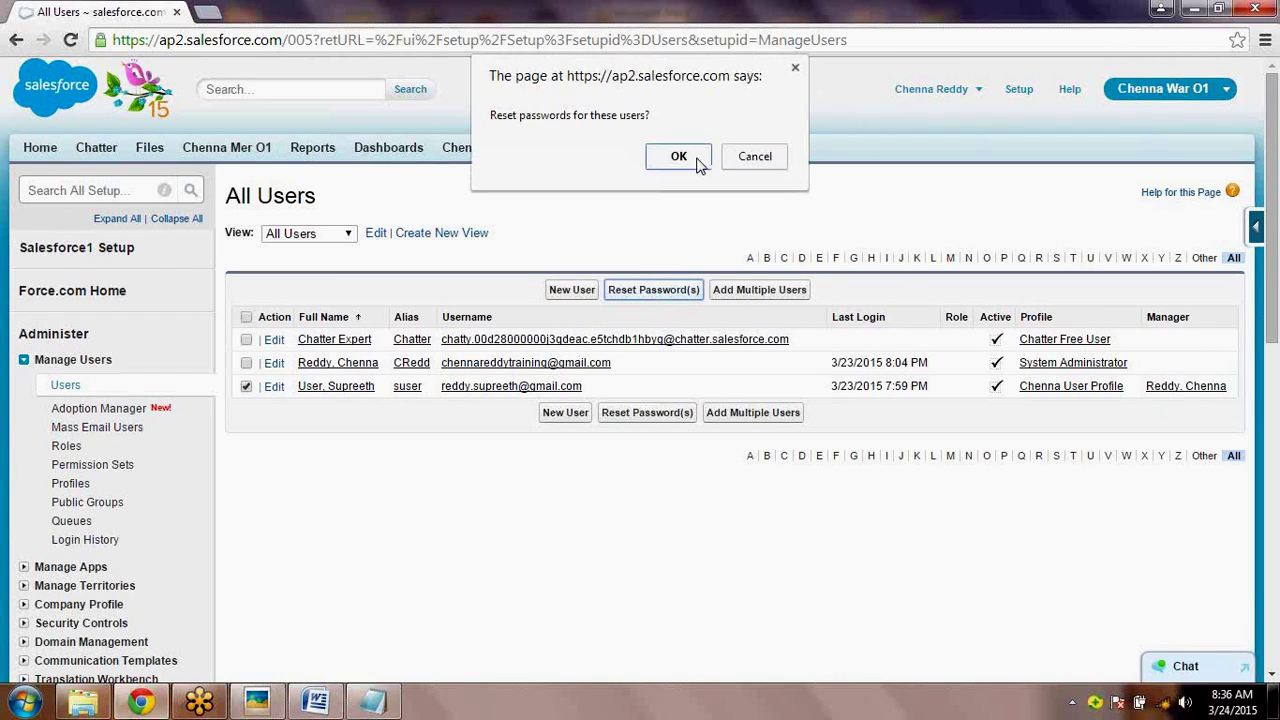
{"action": "left_click", "coordinate": [692, 159]}
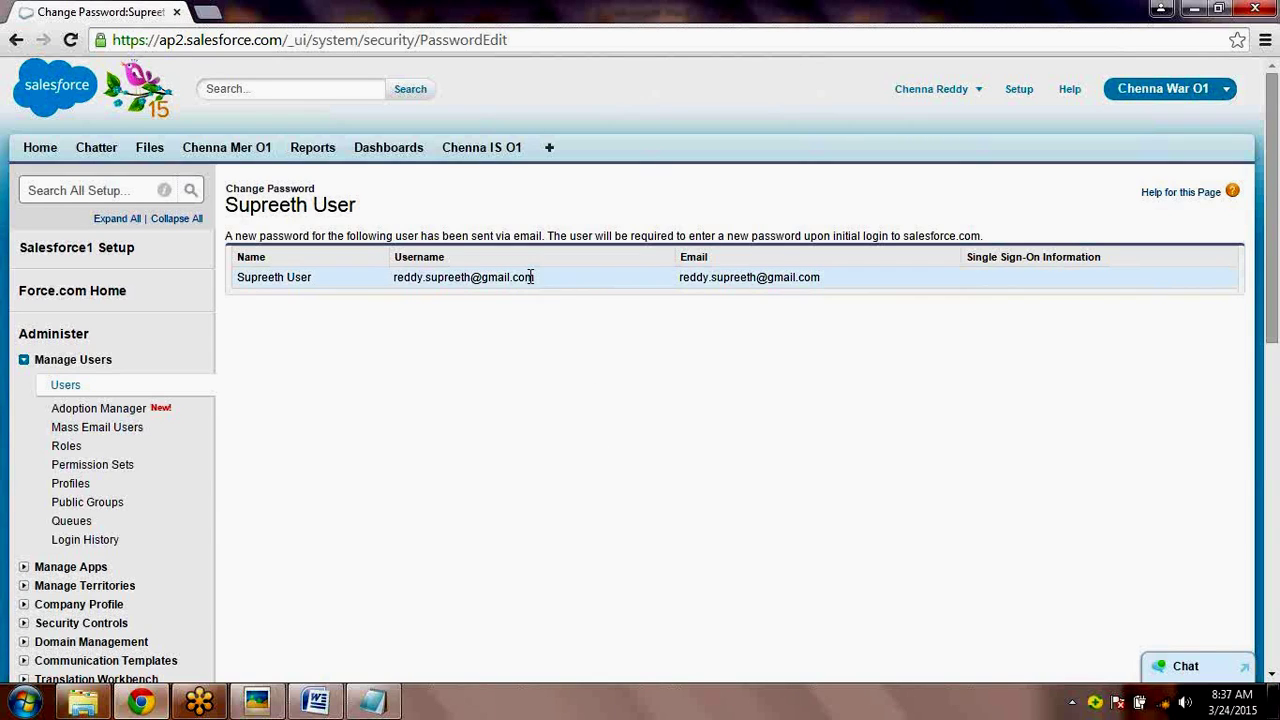
{"action": "left_click_drag", "start_coordinate": [534, 277], "coordinate": [393, 277]}
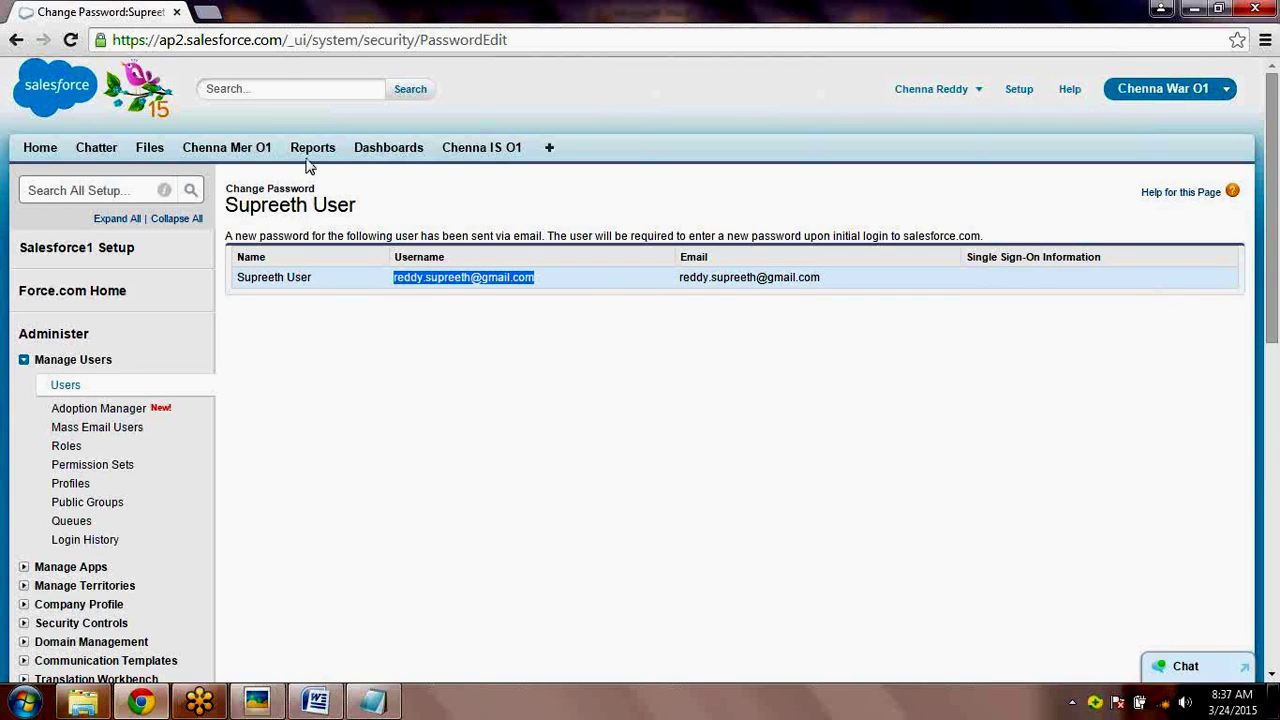
- Log out of the admin session and enter the test user's username on the login page
{"action": "left_click", "coordinate": [950, 89]}
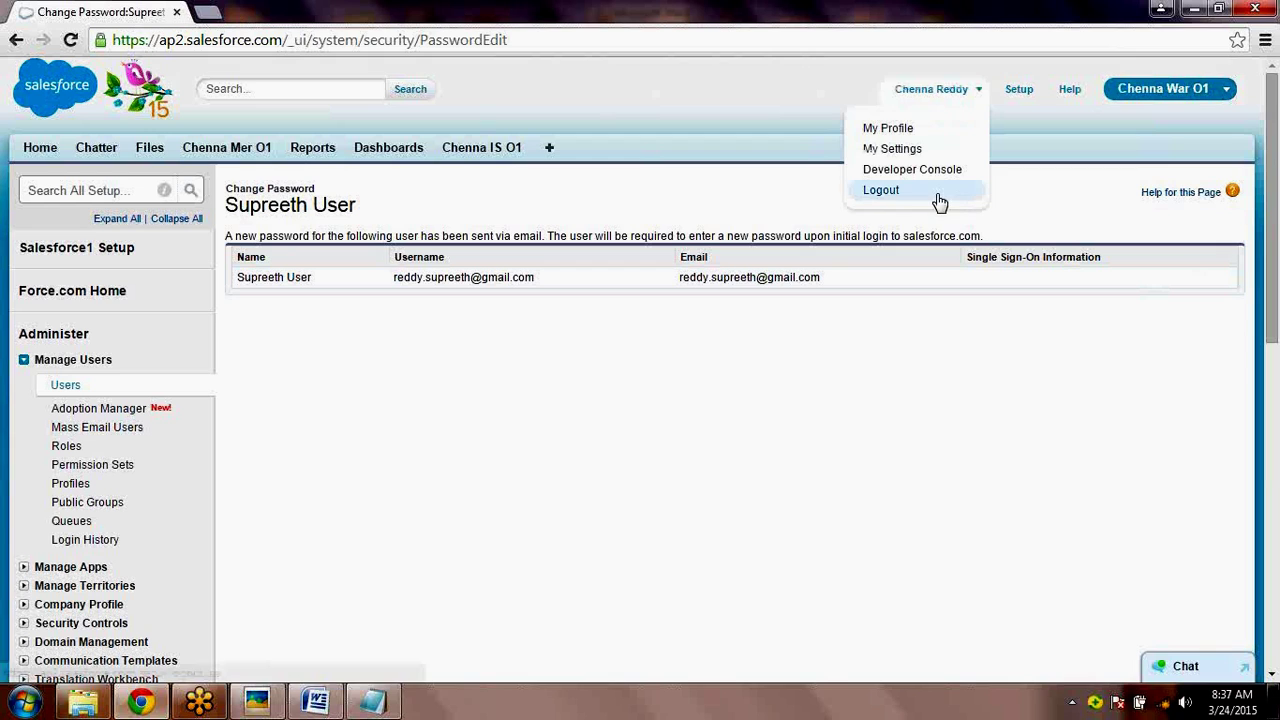
{"action": "left_click", "coordinate": [936, 194]}
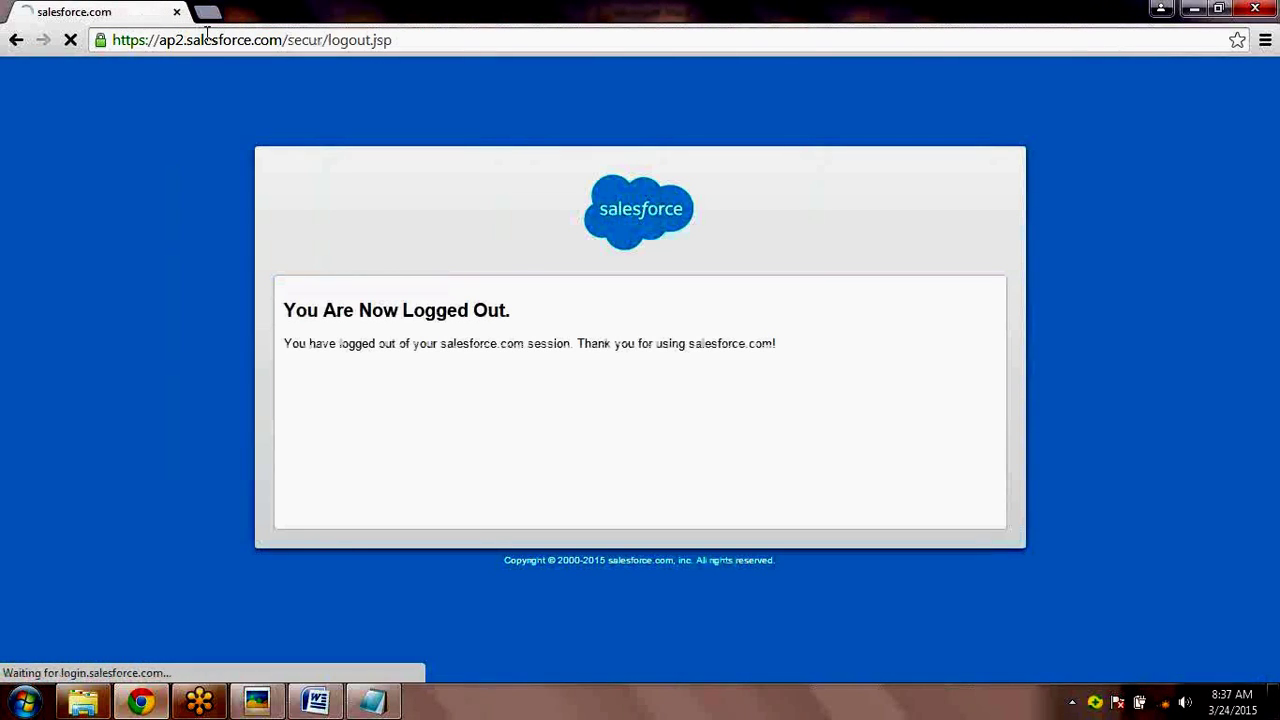
{"action": "left_click", "coordinate": [209, 44]}
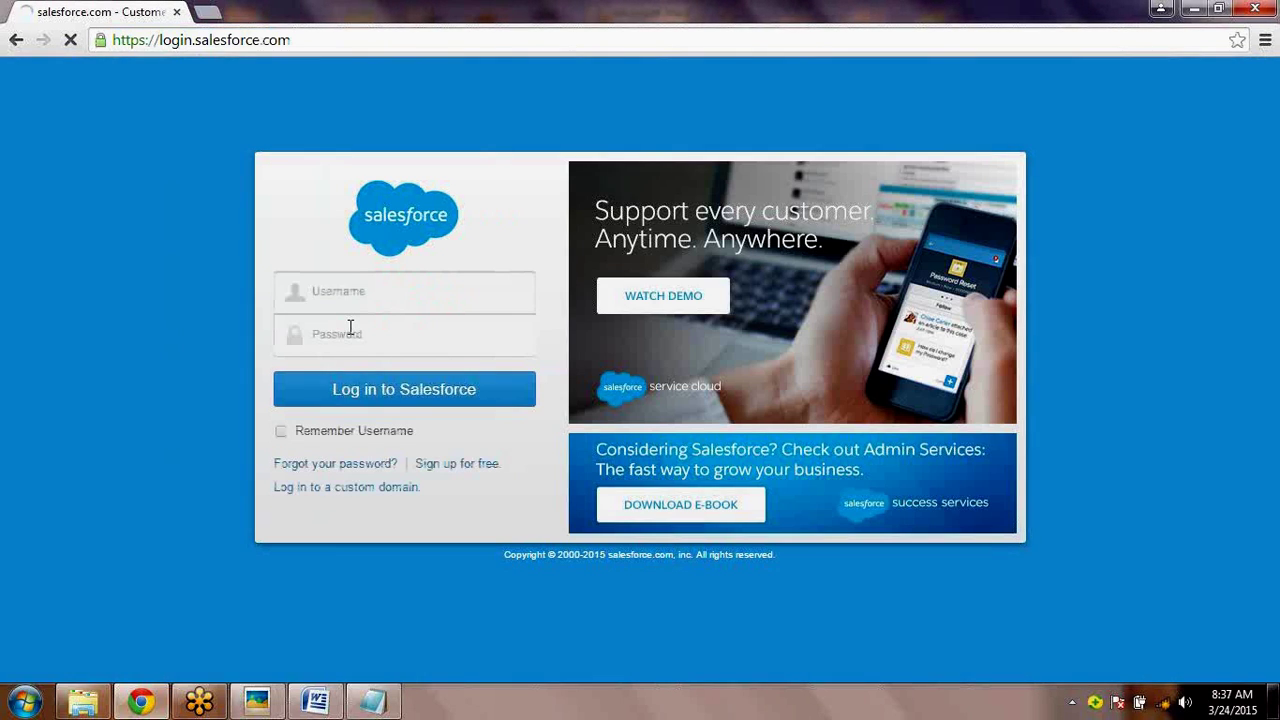
{"action": "type", "text": "r"}
{"action": "key", "text": "Down"}
{"action": "key", "text": "Return"}
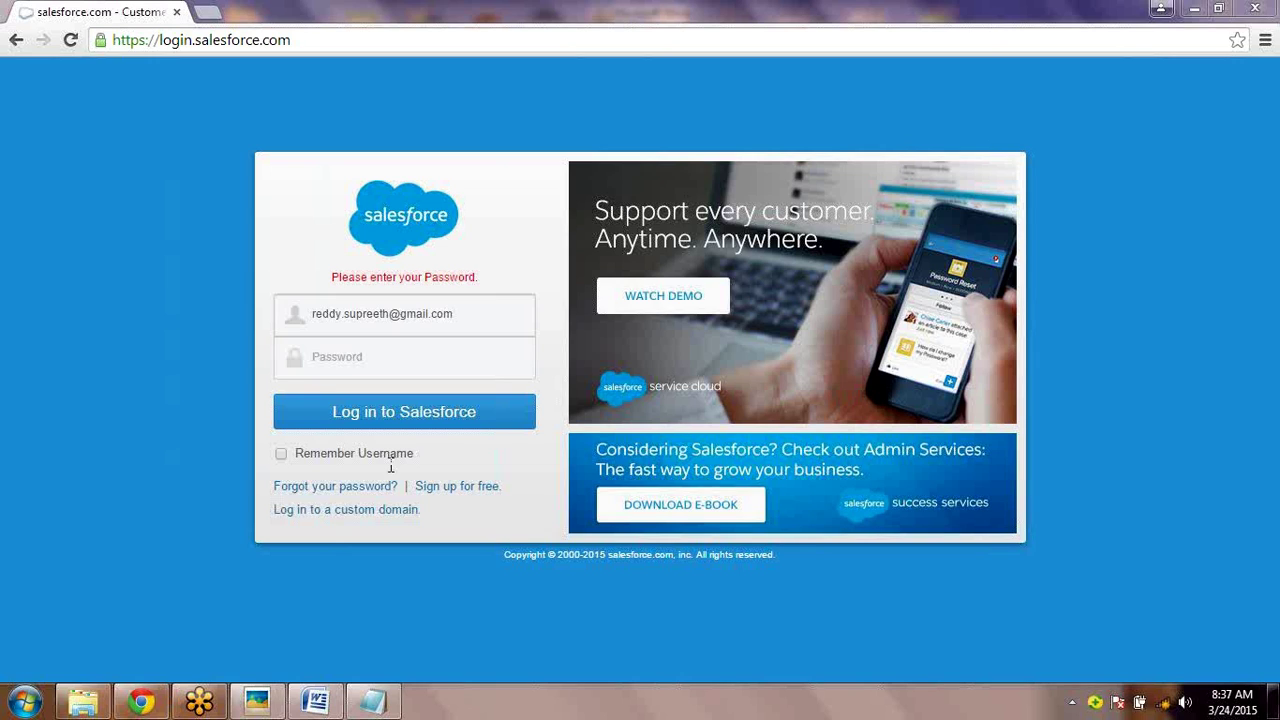
- Paste the password and submit the login, then decline saving the password
{"action": "left_click", "coordinate": [378, 357]}
{"action": "key", "text": "ctrl+v"}
{"action": "key", "text": "Return"}
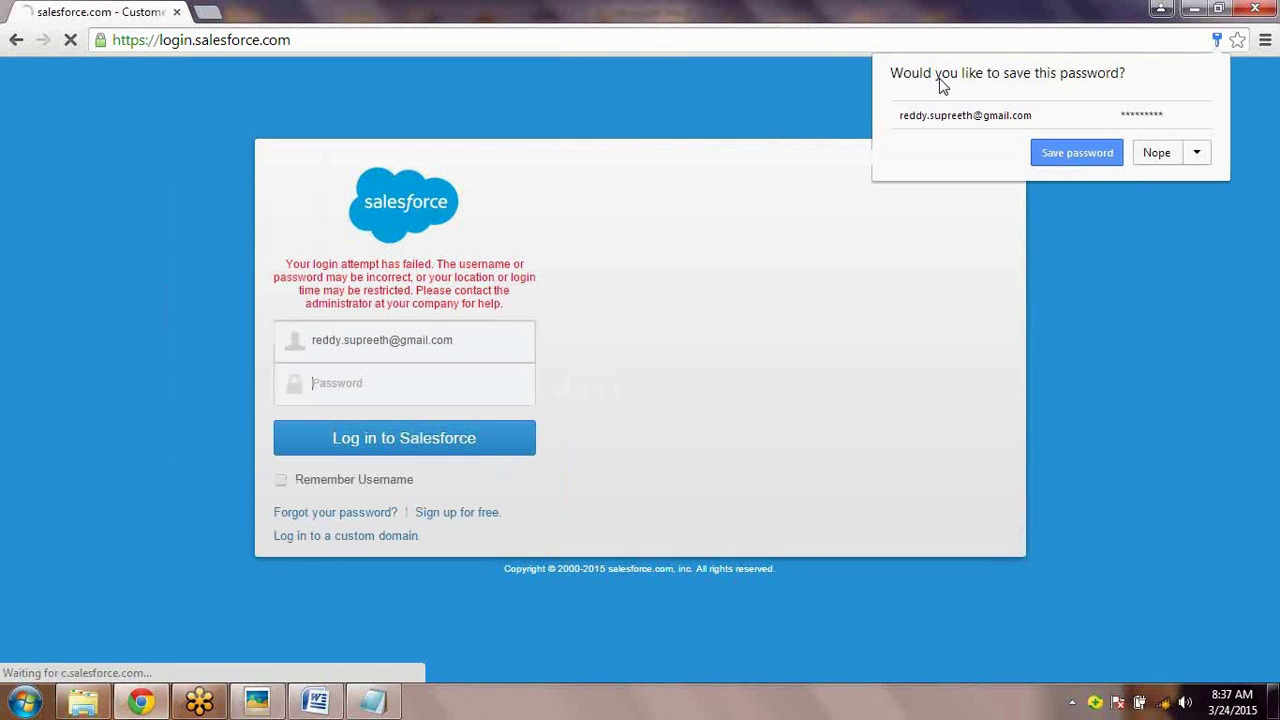
{"action": "left_click", "coordinate": [1152, 156]}
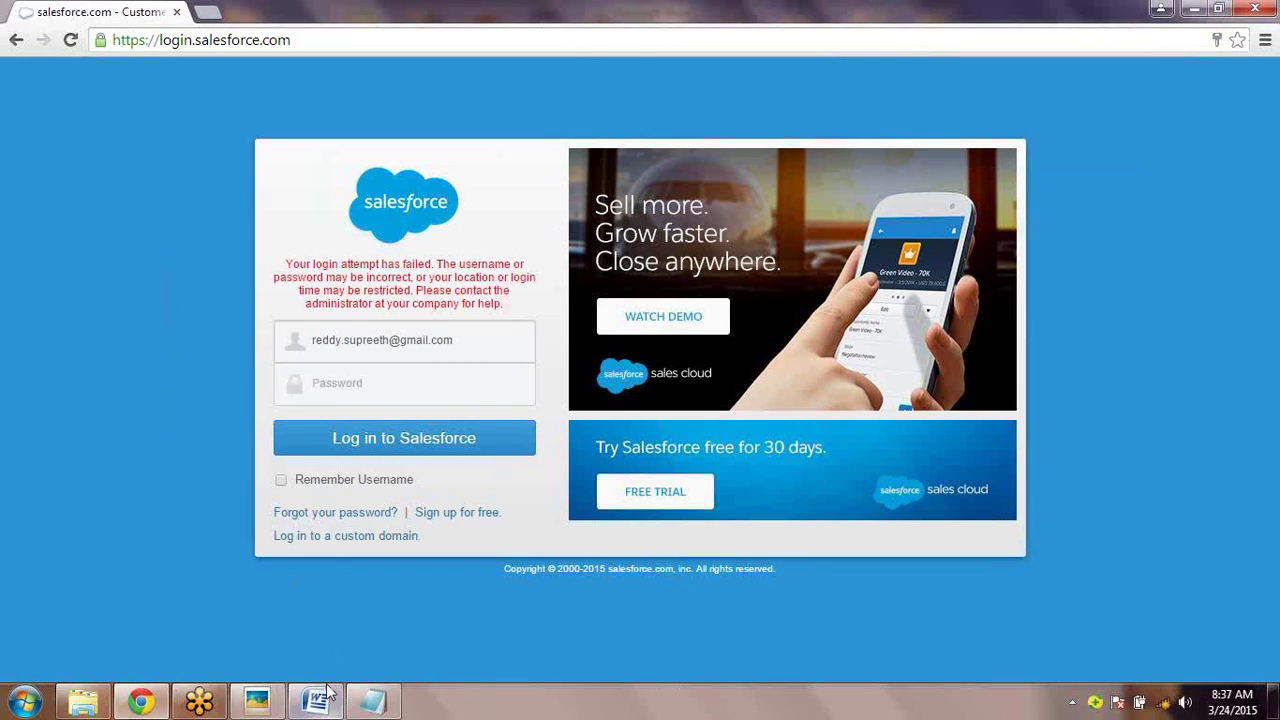
- Switch to the Word notes and review Step 2 on creating a user under a manager hierarchy
{"action": "mouse_move", "coordinate": [328, 692]}
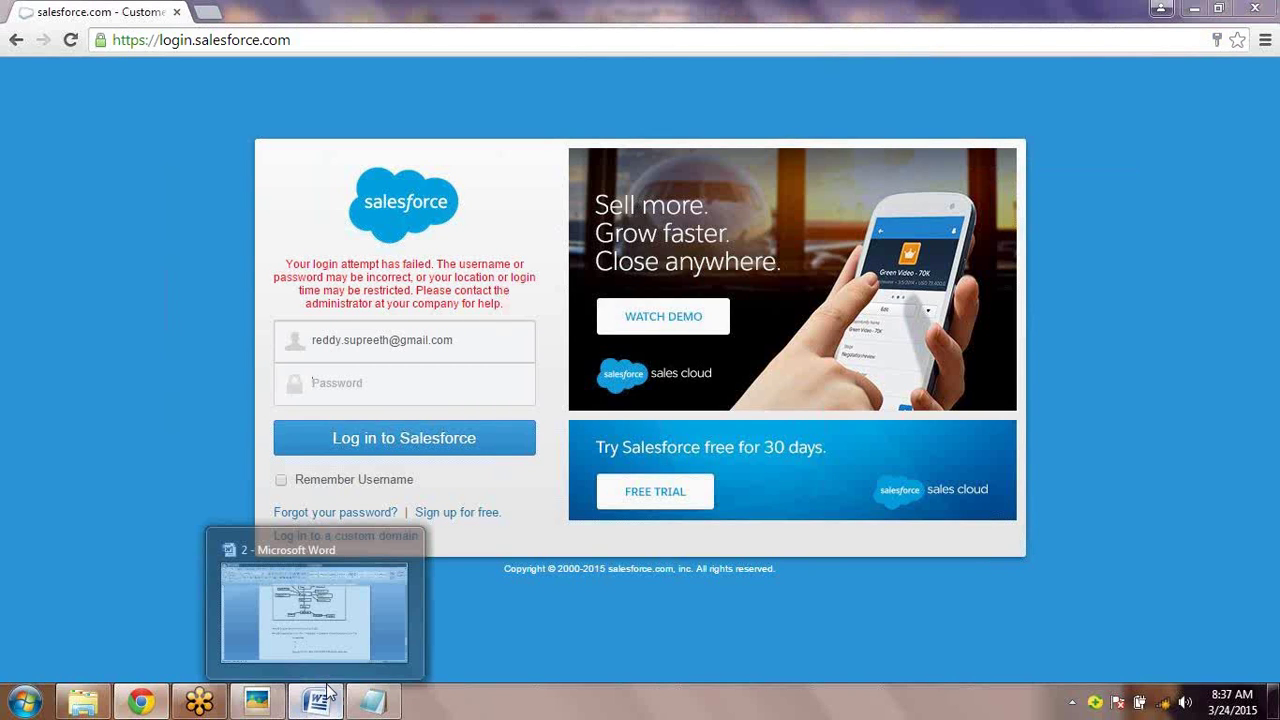
{"action": "left_click", "coordinate": [328, 692]}
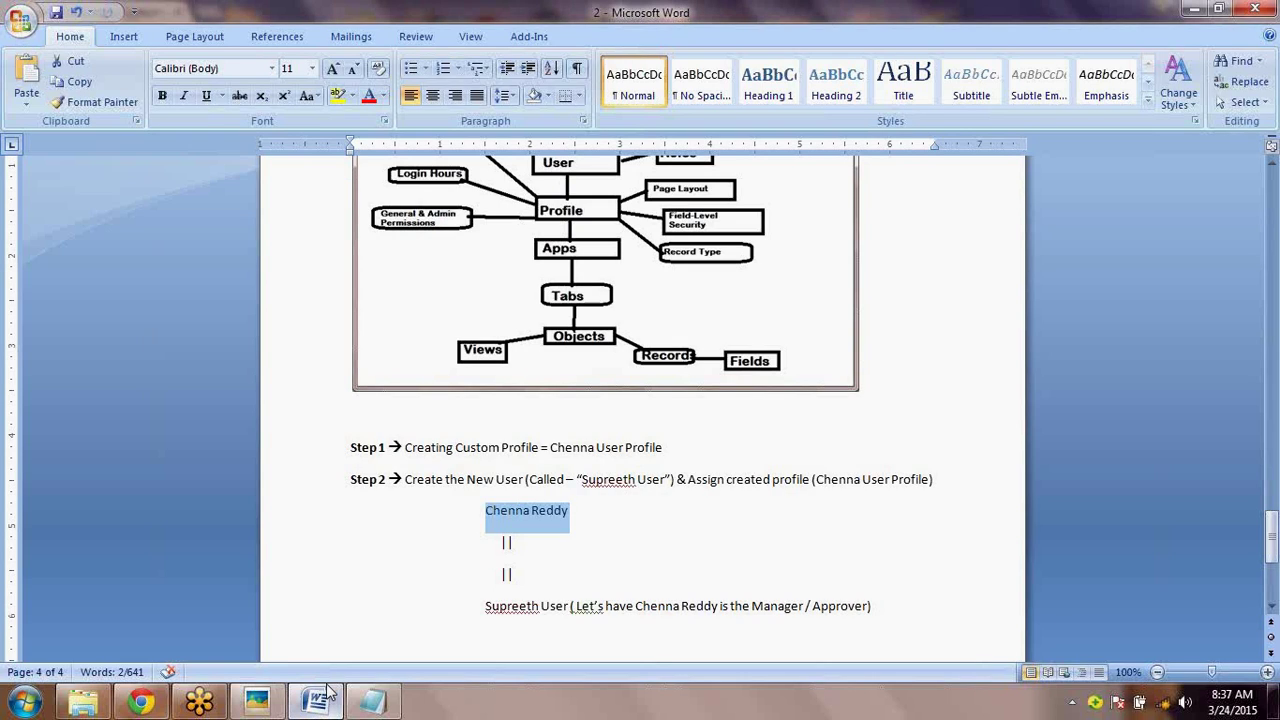
{"action": "left_click", "coordinate": [533, 490]}
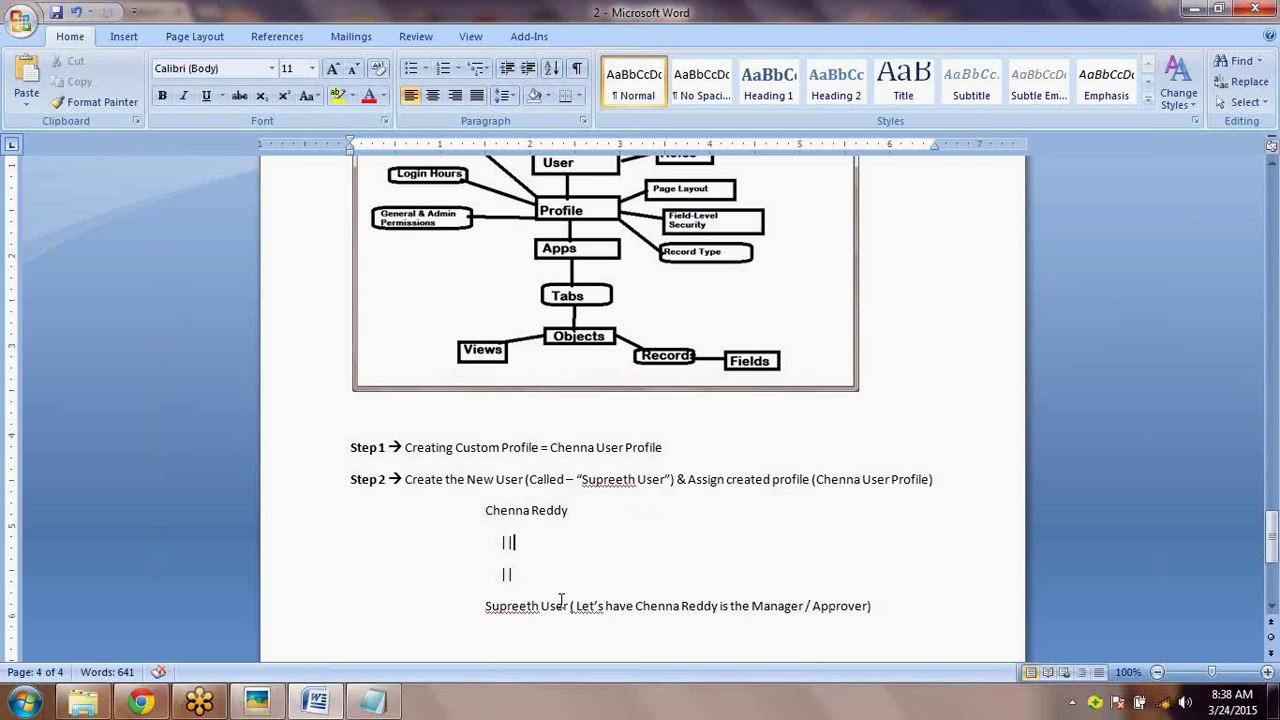
{"action": "left_click_drag", "start_coordinate": [492, 607], "coordinate": [571, 616]}
{"action": "left_click", "coordinate": [438, 540]}
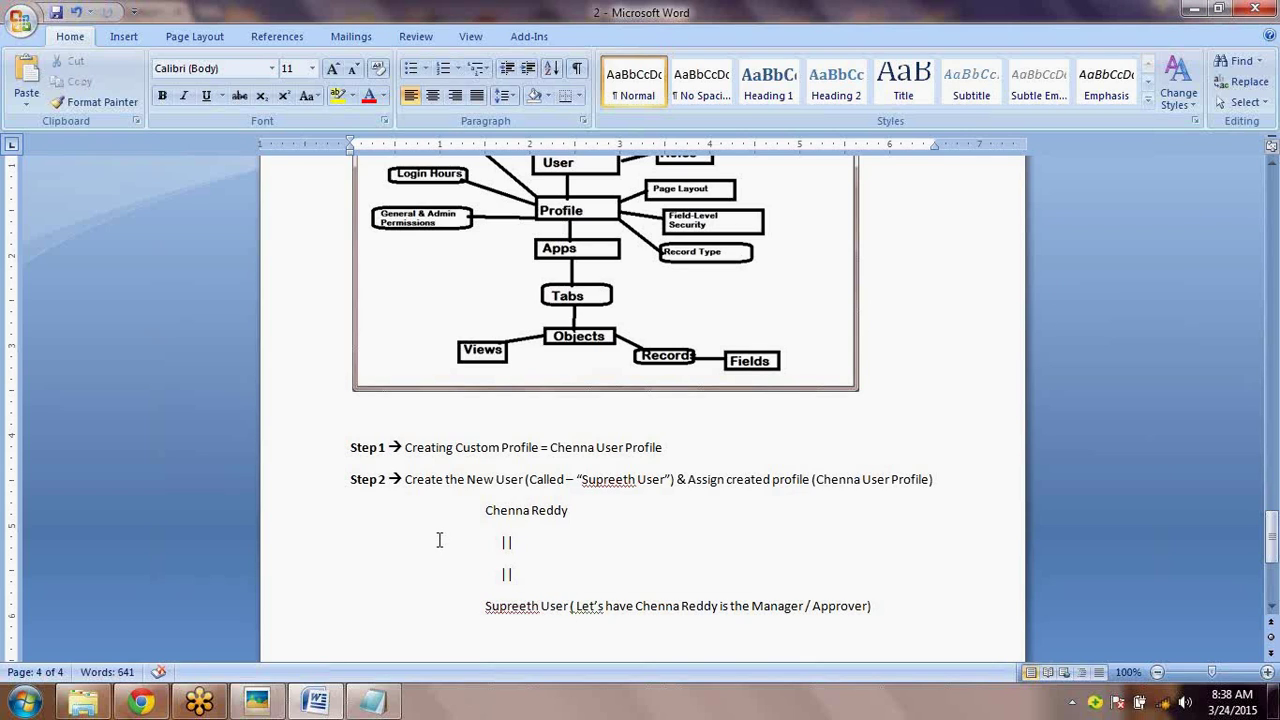